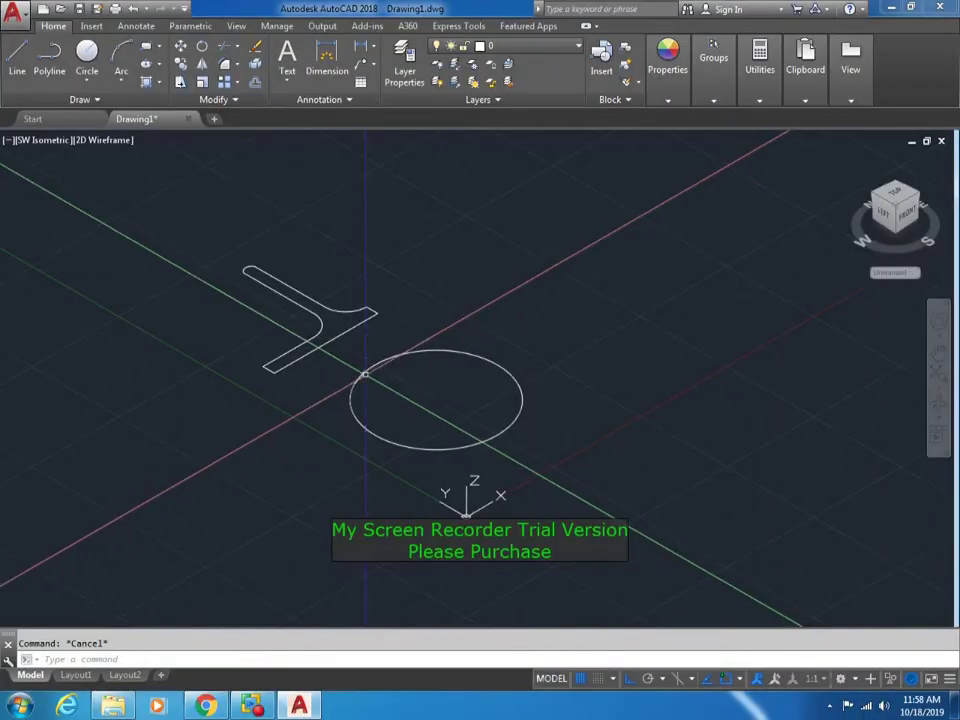
Start copying the circle, then cancel the copy
type("ct o")
key("Return")
left_click(499, 365)
key("Return")
left_click(520, 358)
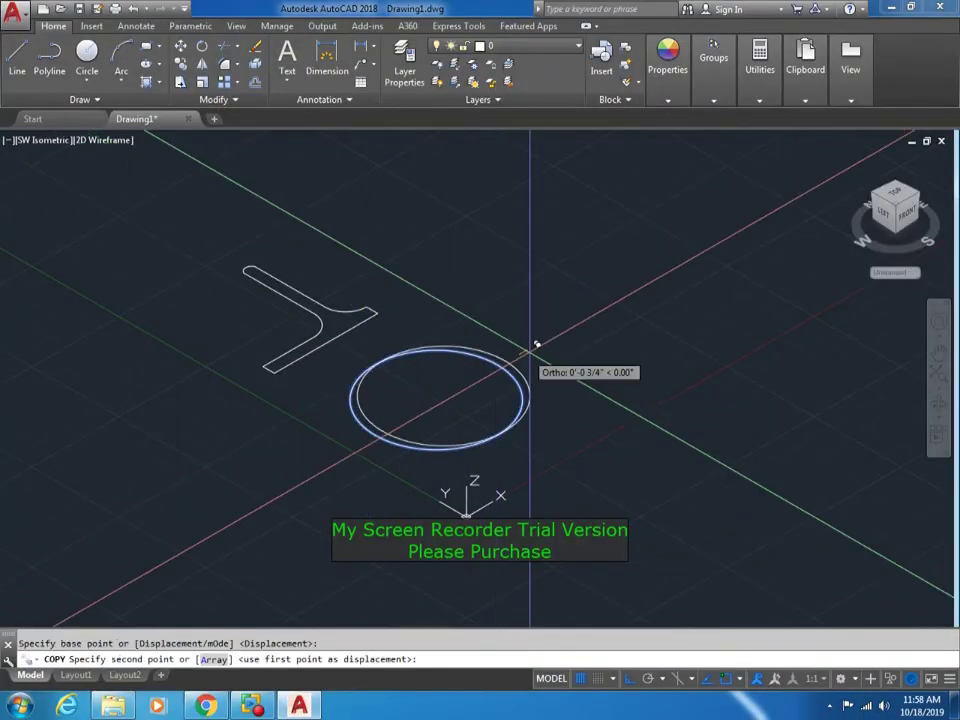
key("Escape")
Offset the circle to create a concentric copy, forming a ring
type("o")
key("Return")
key("Return")
left_click(487, 366)
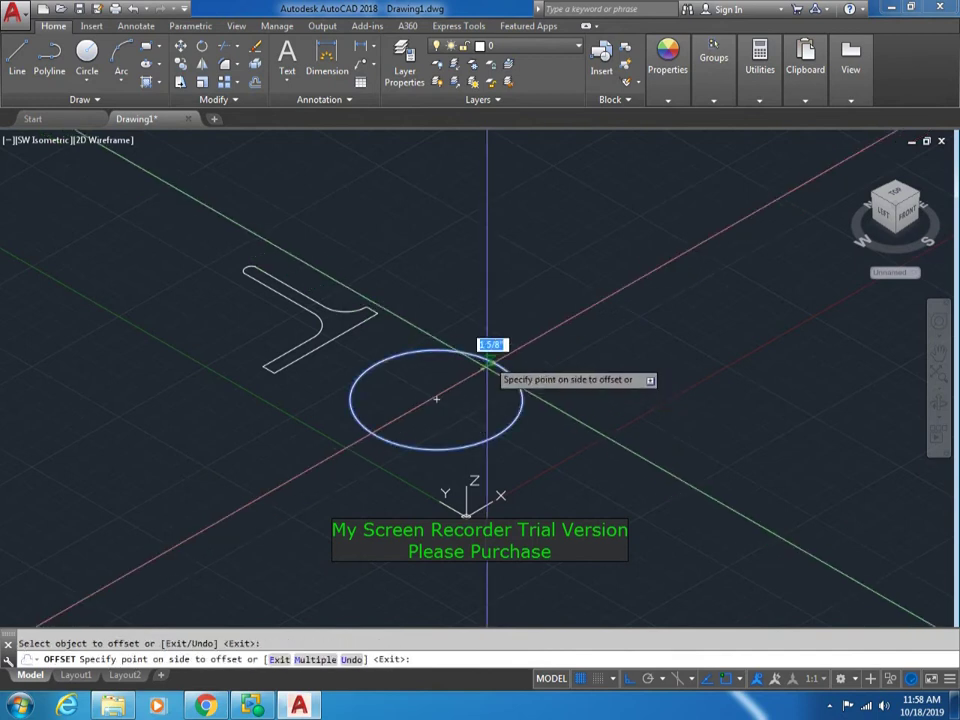
scroll(486, 367, "up", 4)
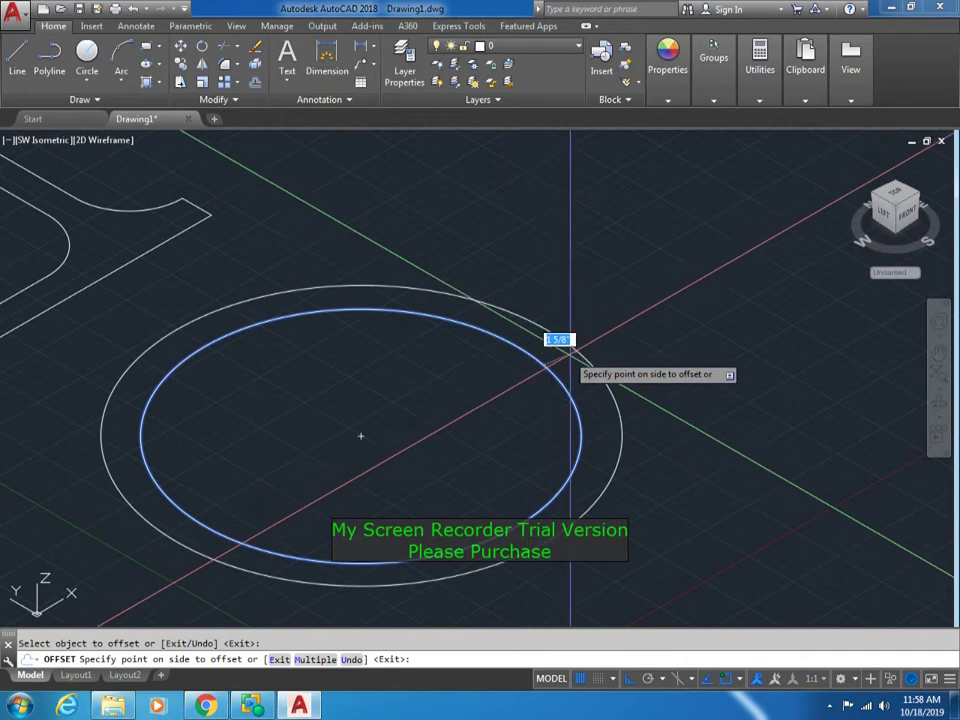
key("Escape")
scroll(511, 363, "down", 4)
Select both circles as EXTEND boundaries, then cancel the extend
type("ex")
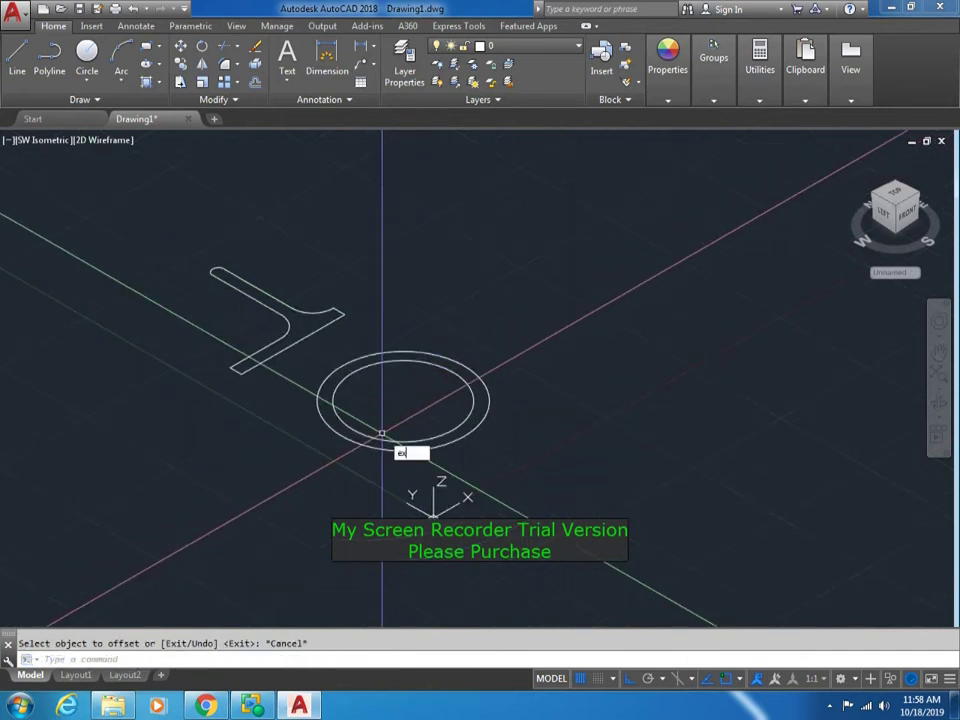
key("Return")
left_click_drag(403, 418, 386, 439)
key("Return")
key("Return")
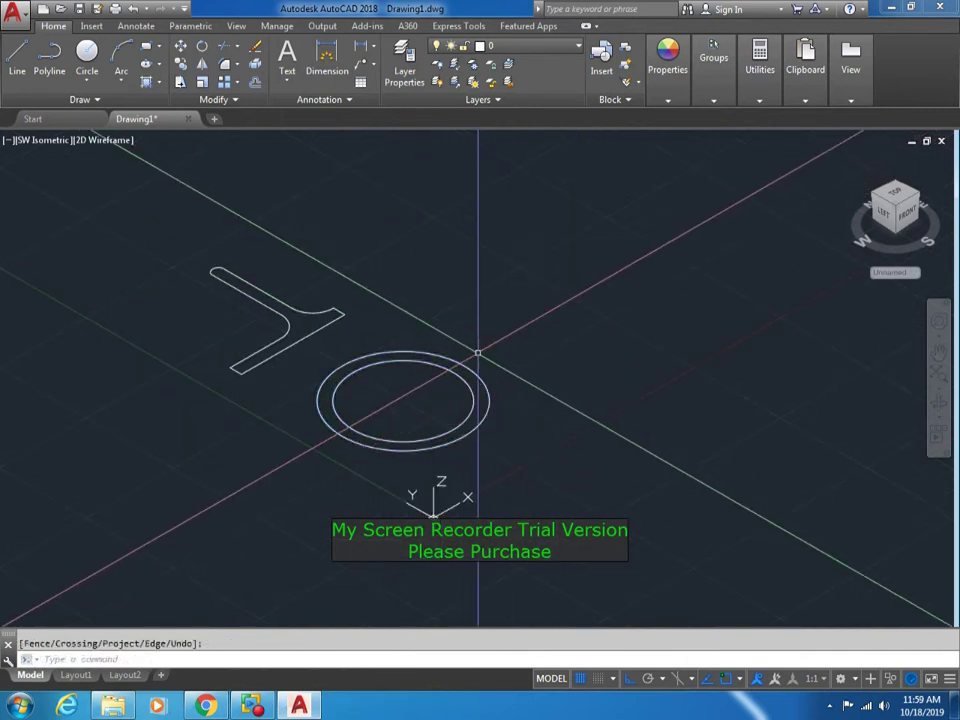
key("Escape")
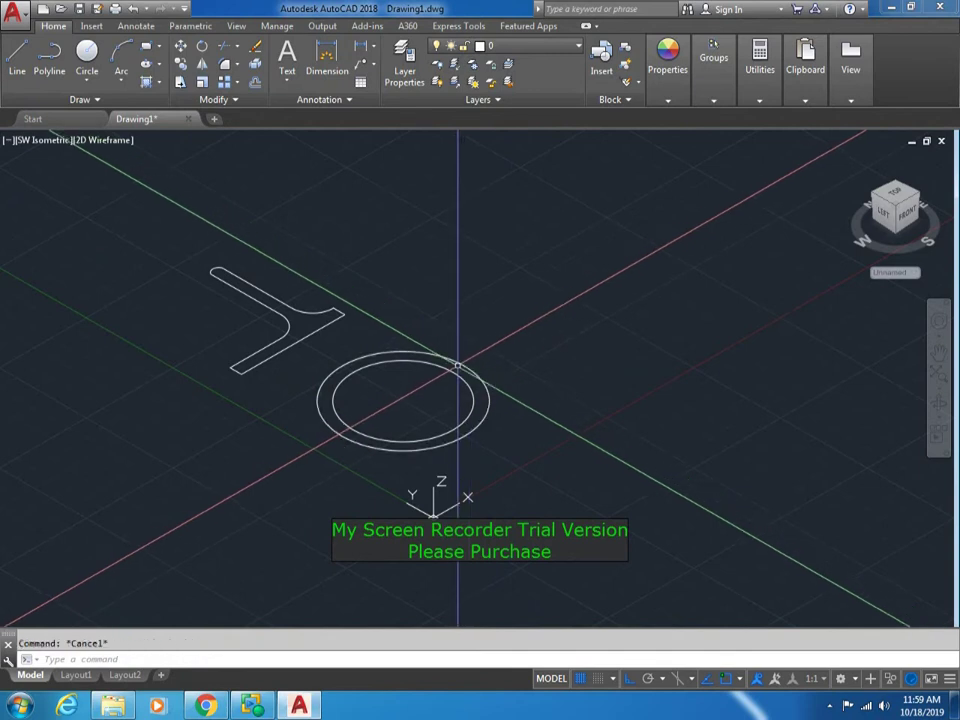
type("ext")
Extrude both circles into solids
key("Return")
left_click_drag(458, 372, 443, 386)
key("Return")
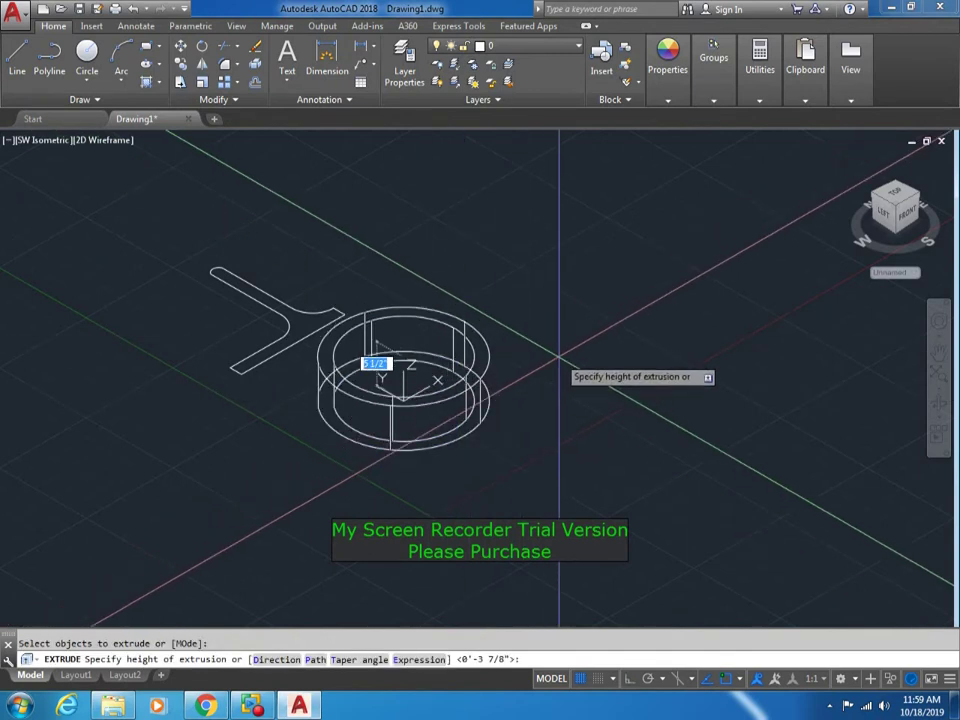
key("Escape")
Switch the visual style to Realistic shading
left_click(126, 142)
left_click(162, 227)
scroll(367, 364, "up", 4)
scroll(367, 364, "up", 1)
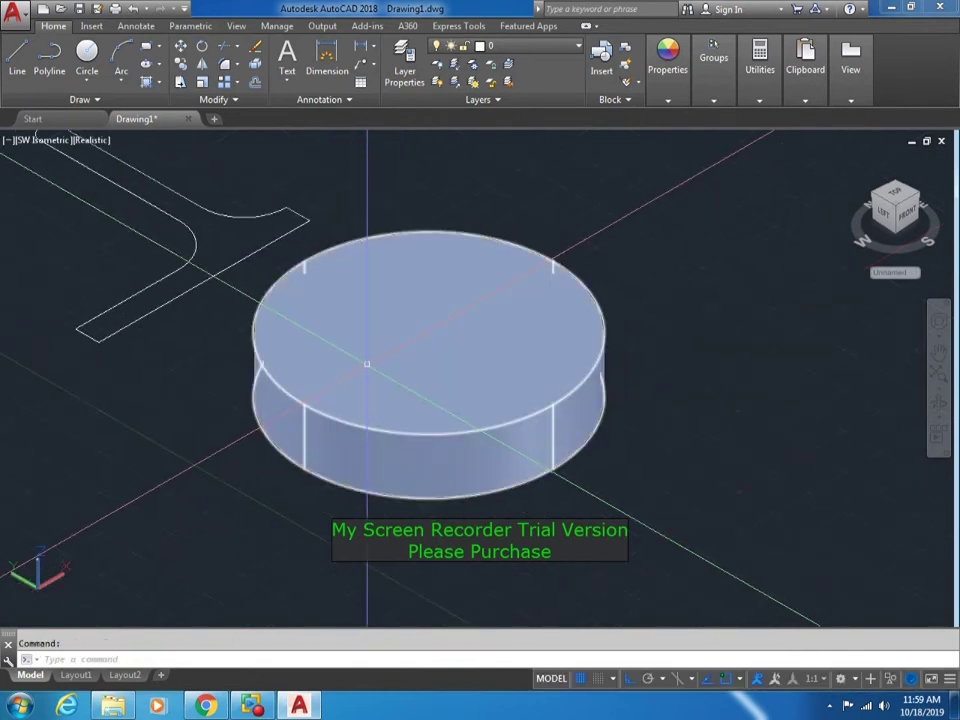
type("m")
Move the inner cylinder's top face to set its new height
key("Return")
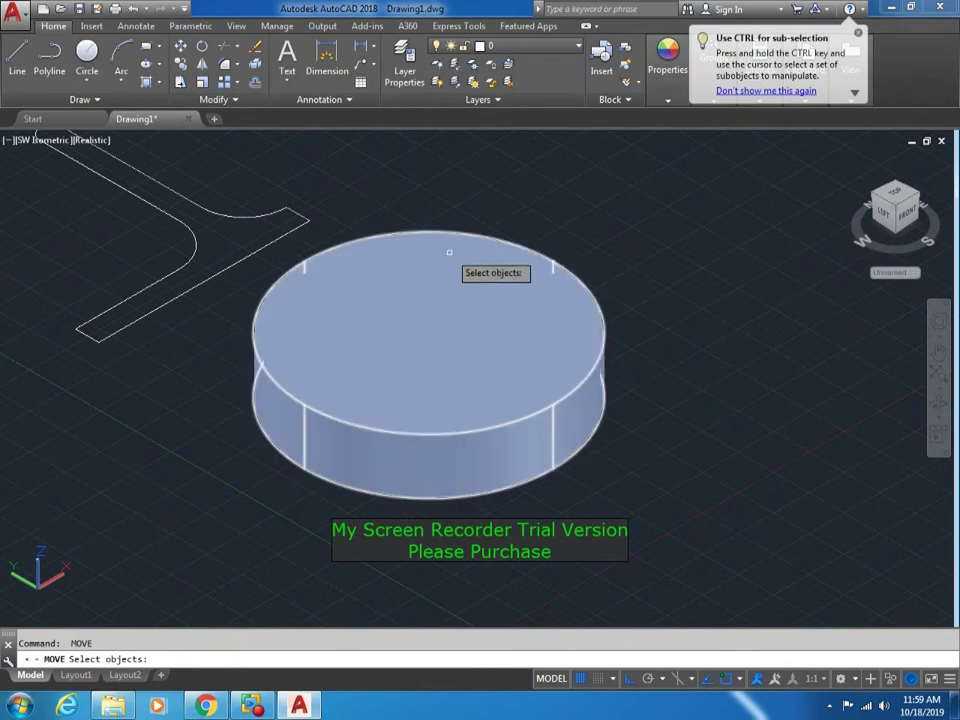
left_click(449, 252, "ctrl")
key("Return")
left_click(429, 331)
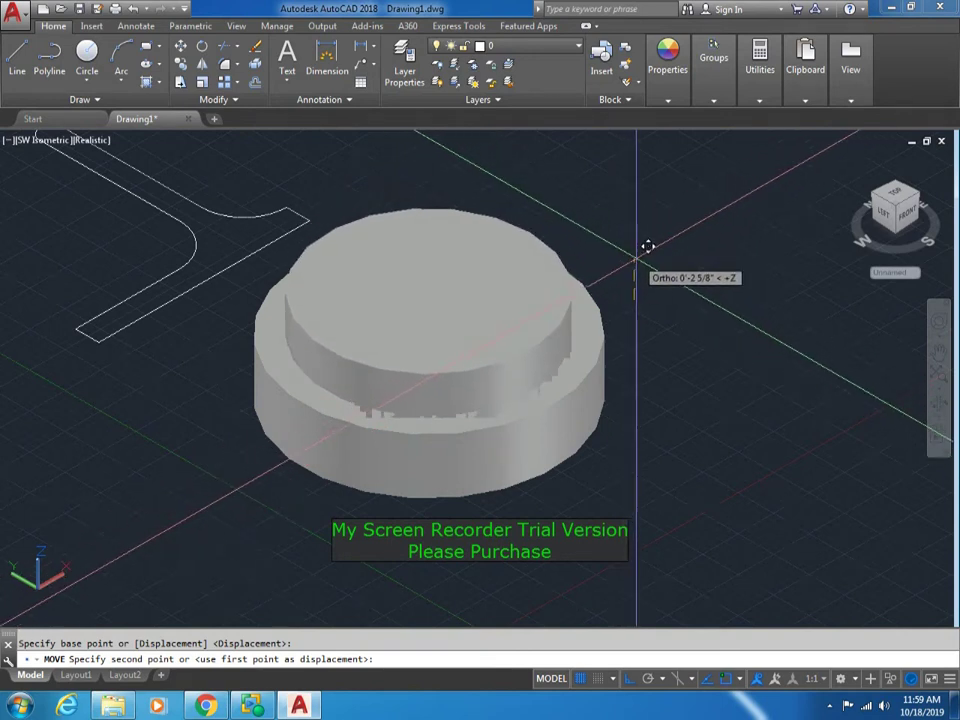
left_click(636, 258)
Subtract the inner solid from the outer disc to cut the recess
type("sub")
key("Return")
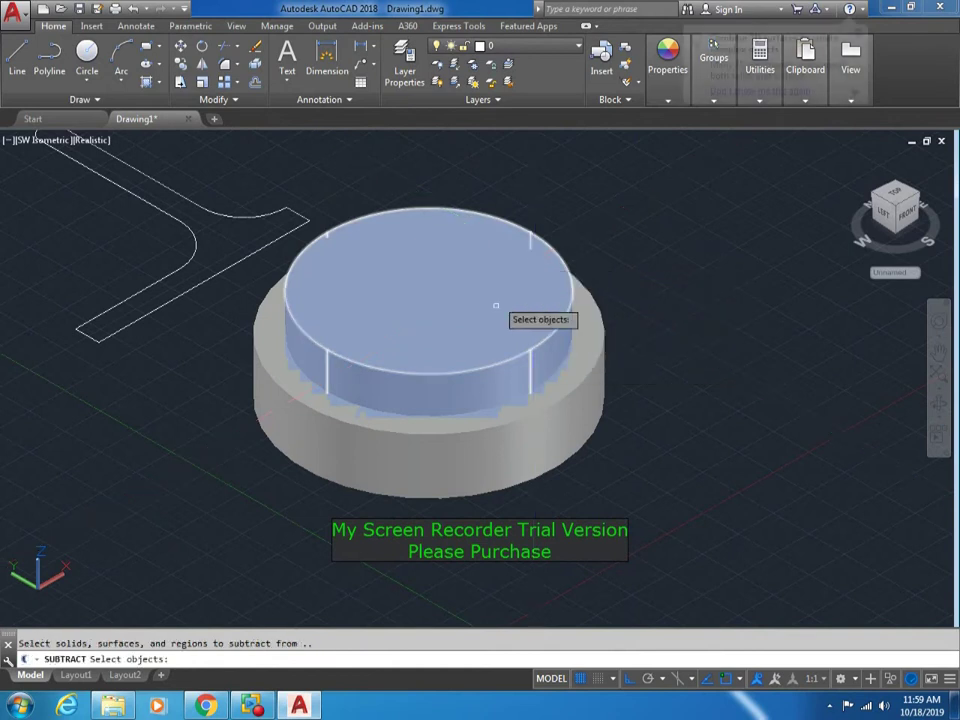
left_click(478, 302)
key("Return")
Try filleting the recess edge and the outer top edge, undoing both
type("f")
key("Return")
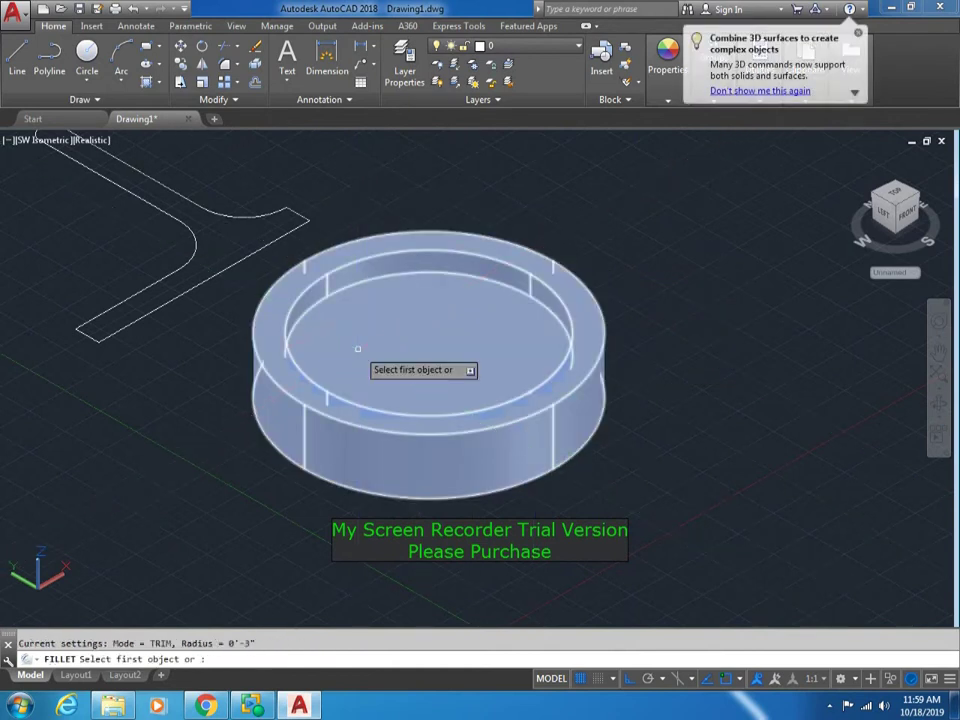
key("Return")
left_click(421, 298)
key("Return")
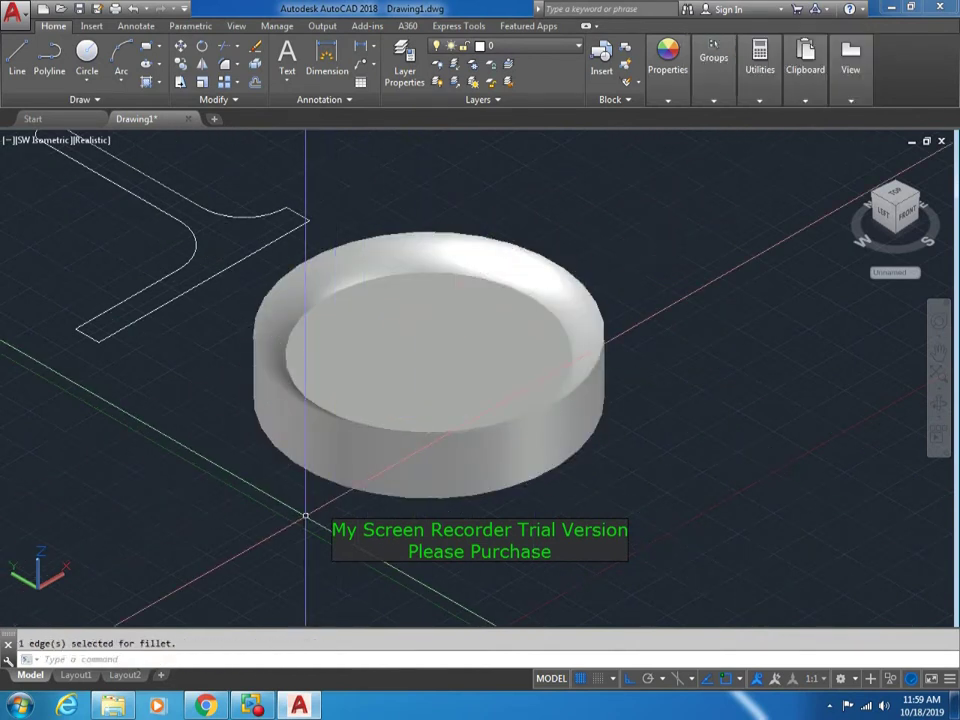
key("ctrl+z")
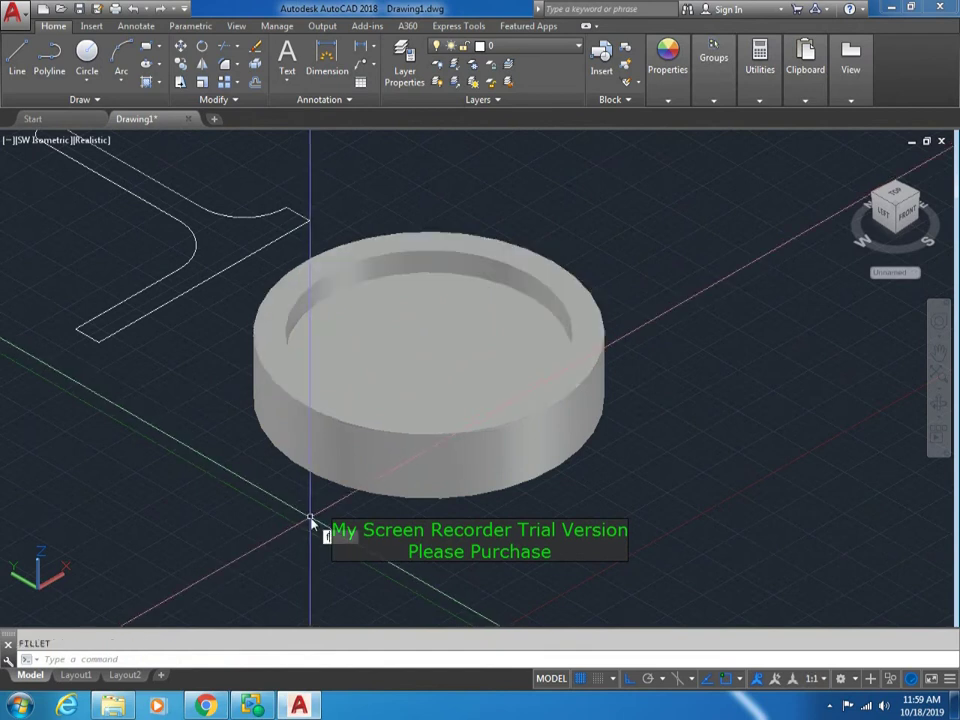
key("Return")
left_click(254, 345)
key("Return")
key("Return")
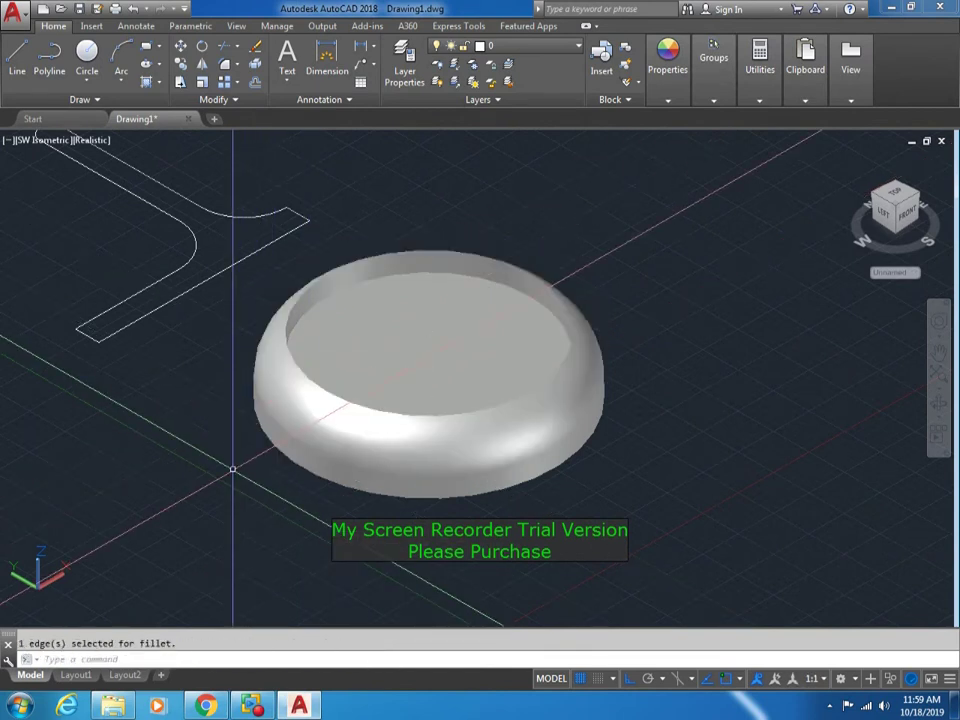
key("ctrl+z")
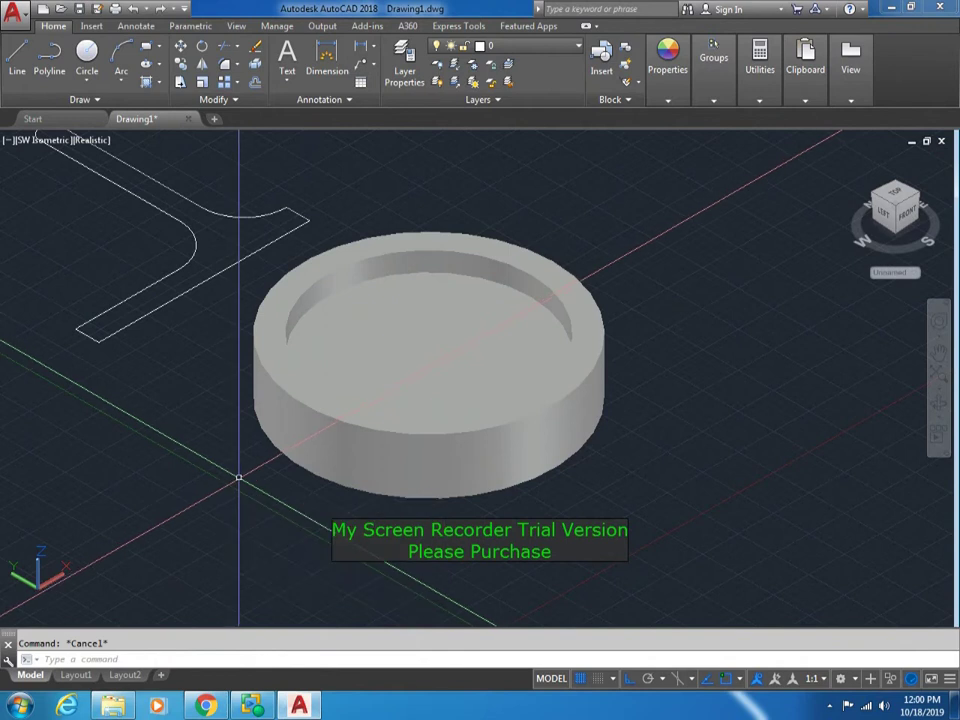
Undo back to the flat circles and extrude both into solids
key("ctrl+z")
key("ctrl+z")
type("ex")
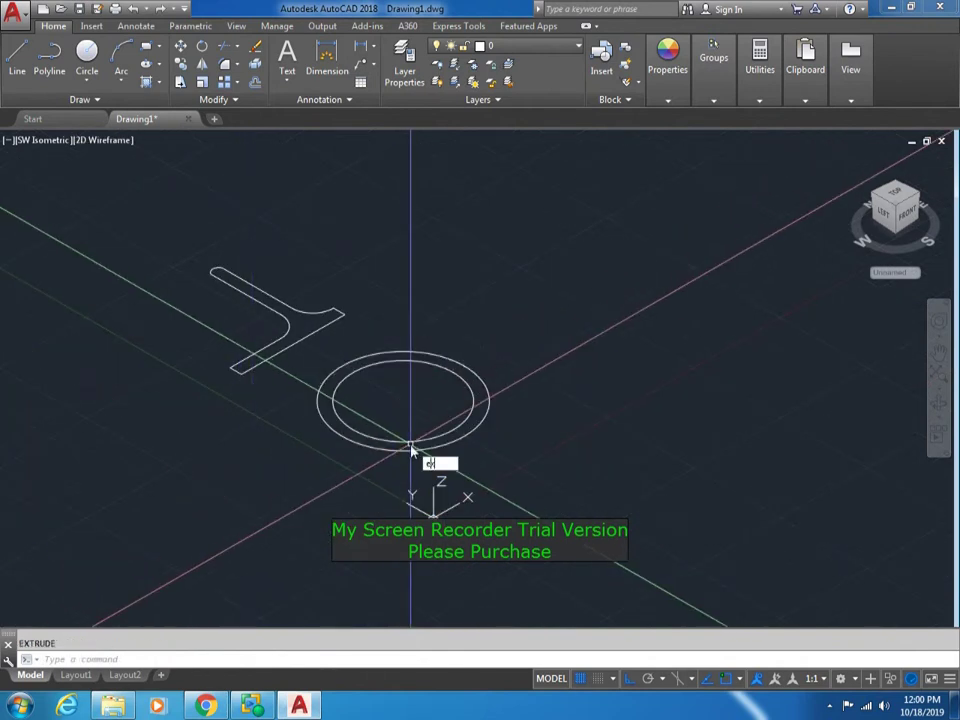
key("Return")
left_click_drag(437, 407, 475, 413)
right_click(475, 413)
left_click(497, 418)
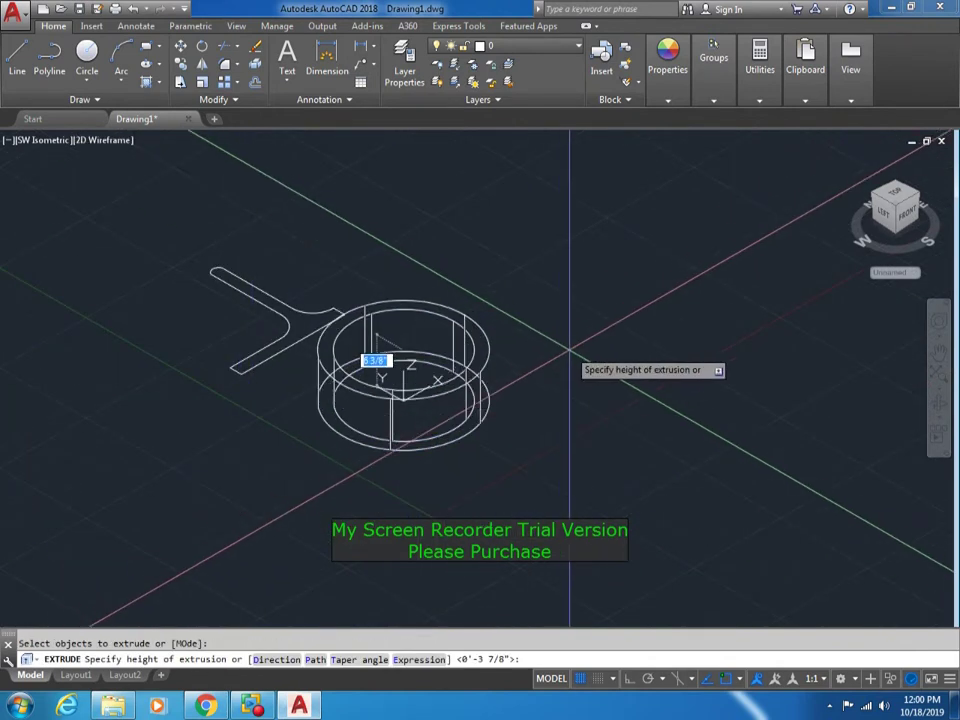
left_click(580, 349)
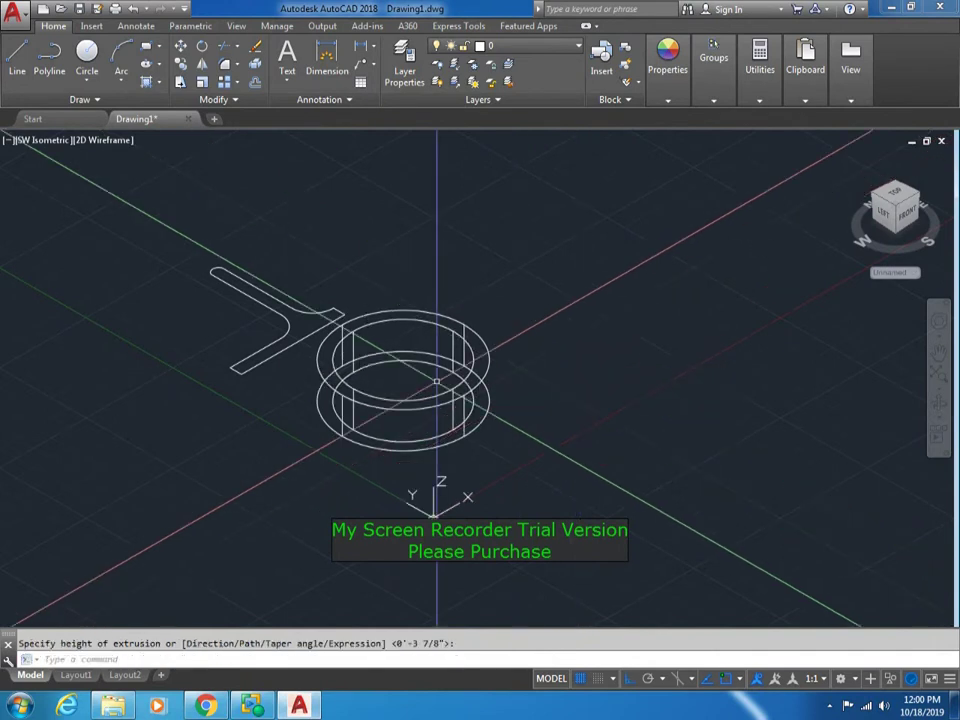
middle_click_drag(375, 400, 337, 425)
key("Escape")
Move the upper ring solid to a new position
key("Return")
type("m")
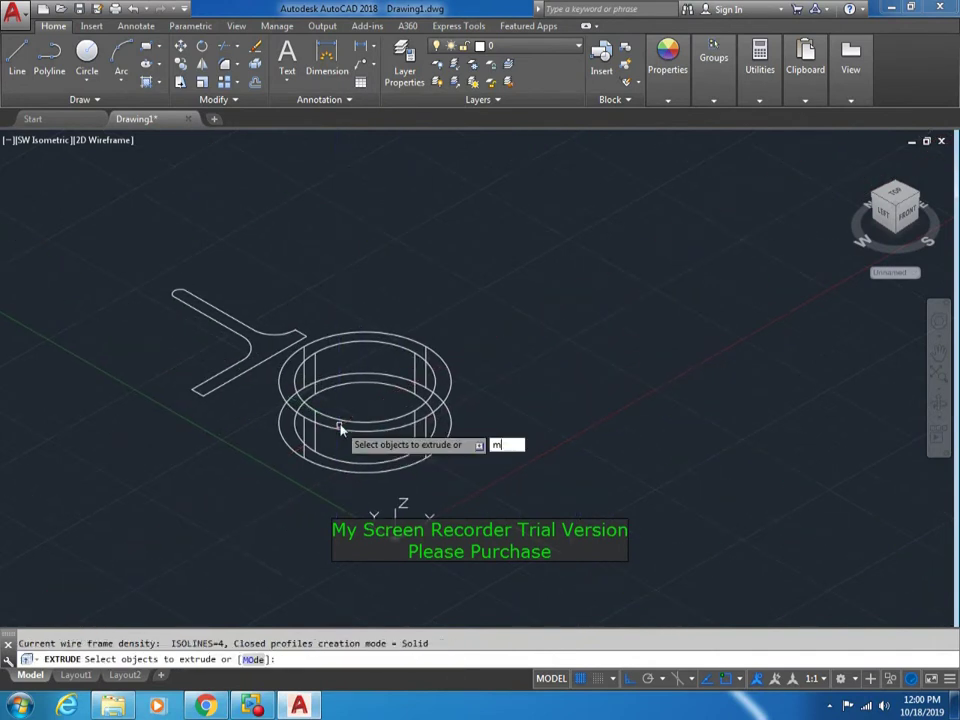
type("m")
key("Return")
left_click(399, 330)
left_click(484, 330)
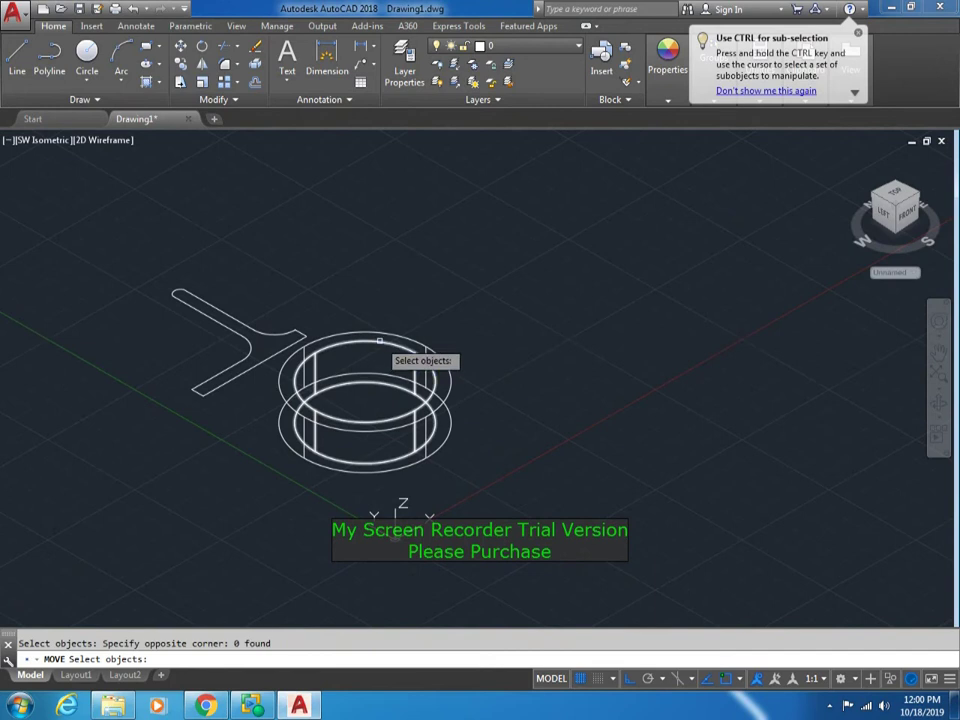
left_click(420, 360)
left_click(551, 347)
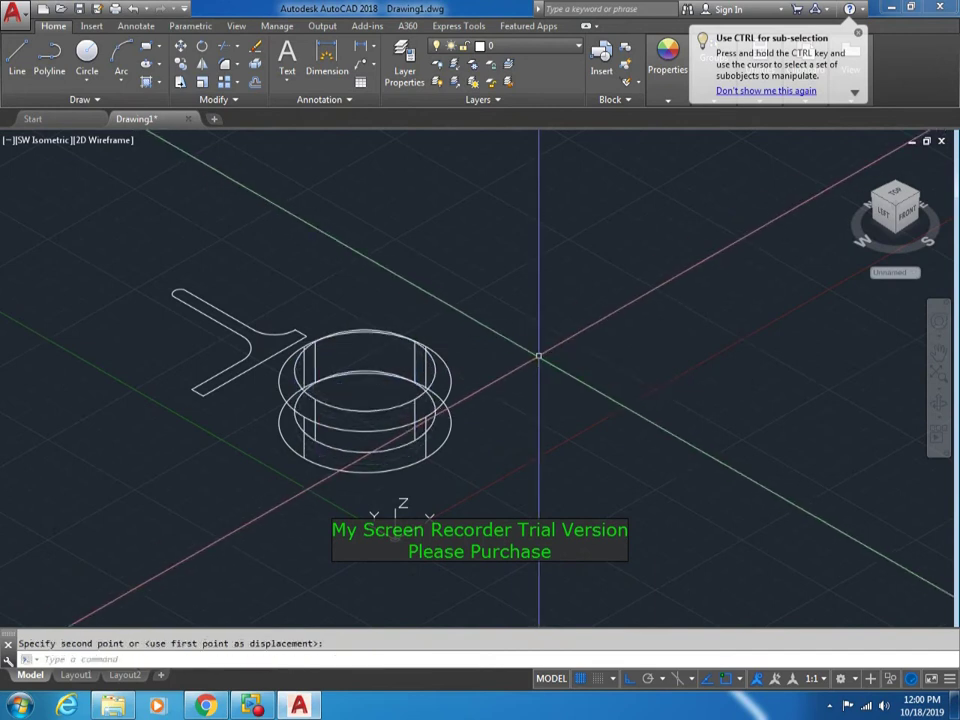
left_click(538, 351)
Reposition the upper ring again, nudging it slightly up
key("Return")
left_click(405, 336)
key("Return")
left_click(495, 304)
key("Escape")
key("Return")
Try 3DROTATE and a subtraction shown in Realistic style, then undo to the wireframe rings
key("Return")
left_click(493, 311)
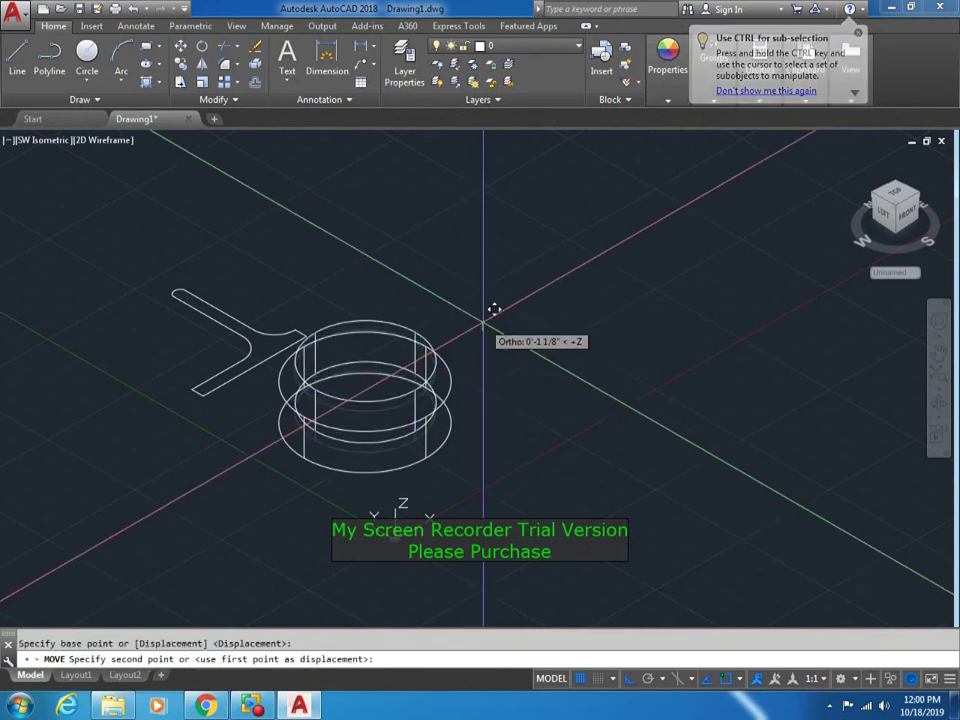
left_click(467, 354)
type("3drotate")
key("Return")
key("Escape")
type("su")
key("Return")
left_click(436, 330)
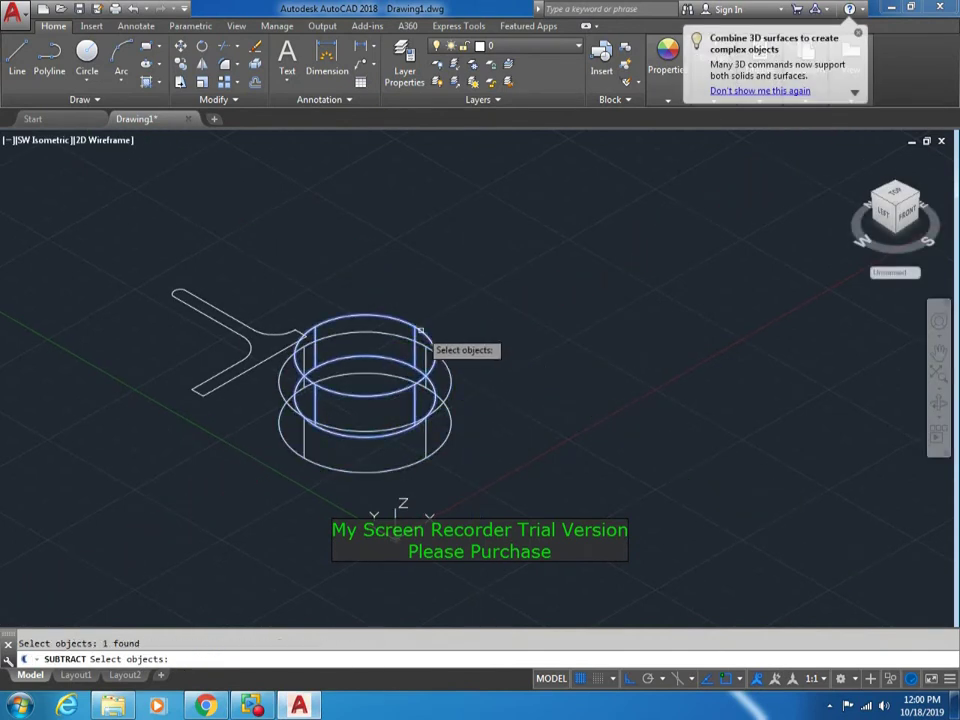
key("Return")
left_click(113, 140)
left_click(145, 225)
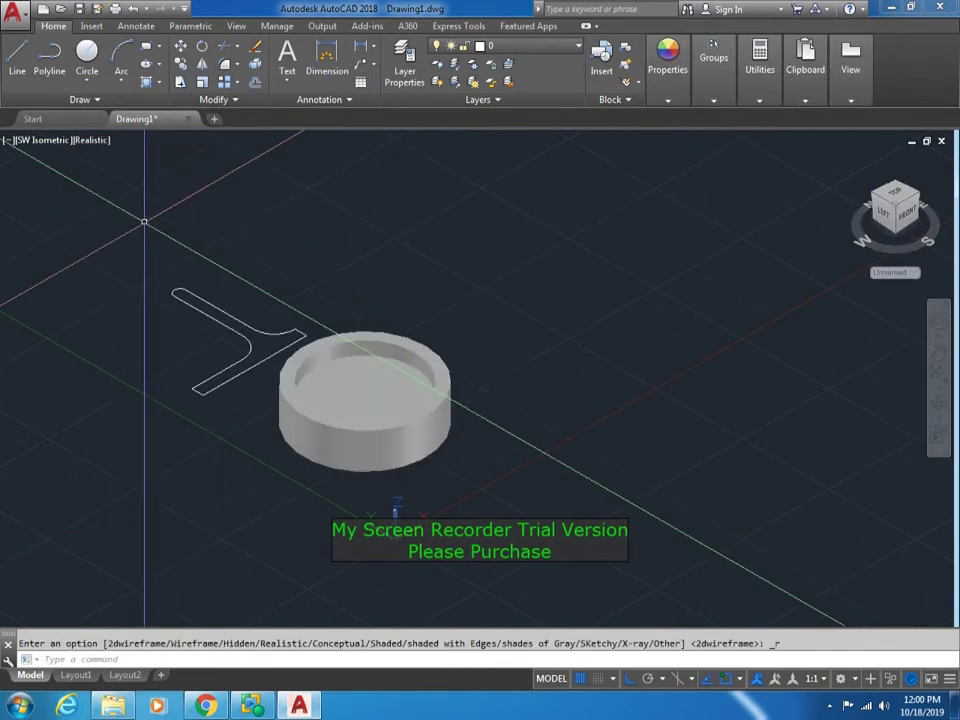
key("ctrl+z")
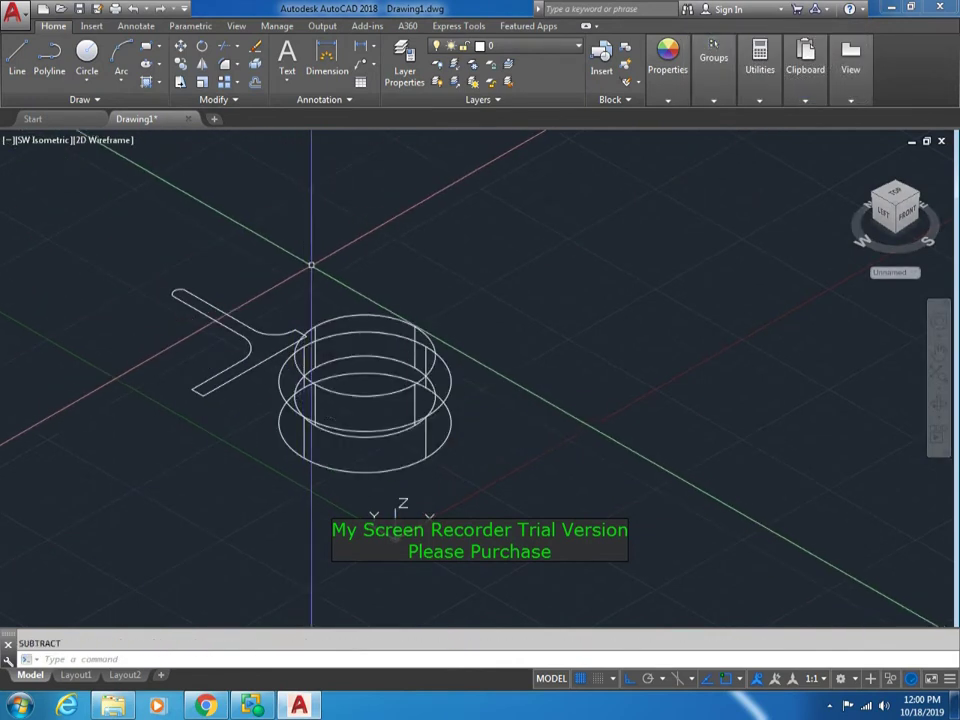
Extrude the ring into a solid
type("mxt")
key("Return")
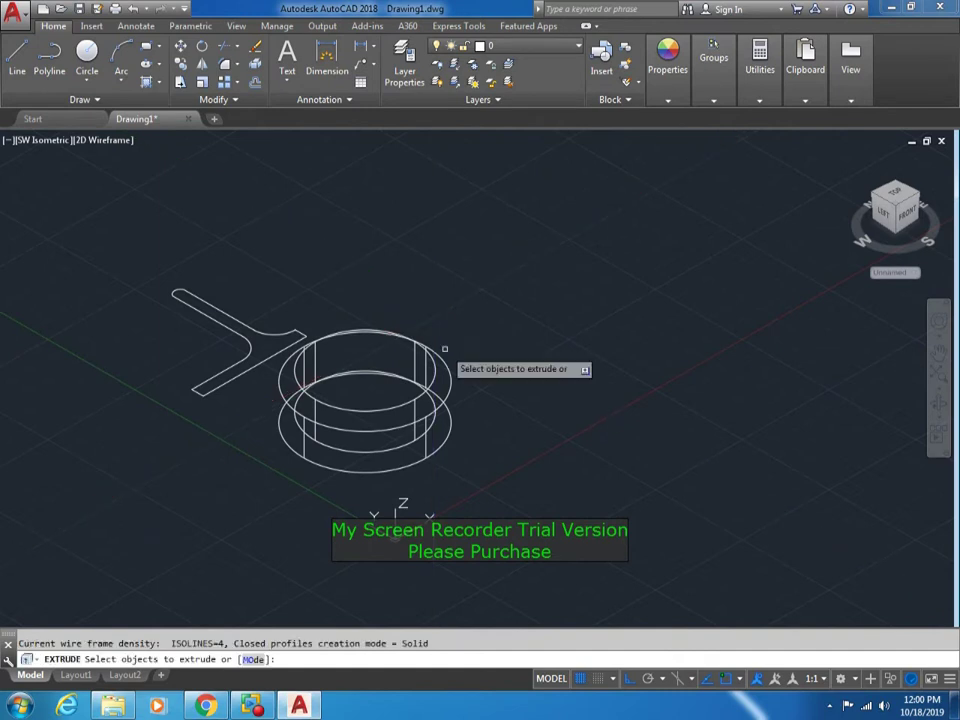
left_click(421, 404)
right_click(509, 362)
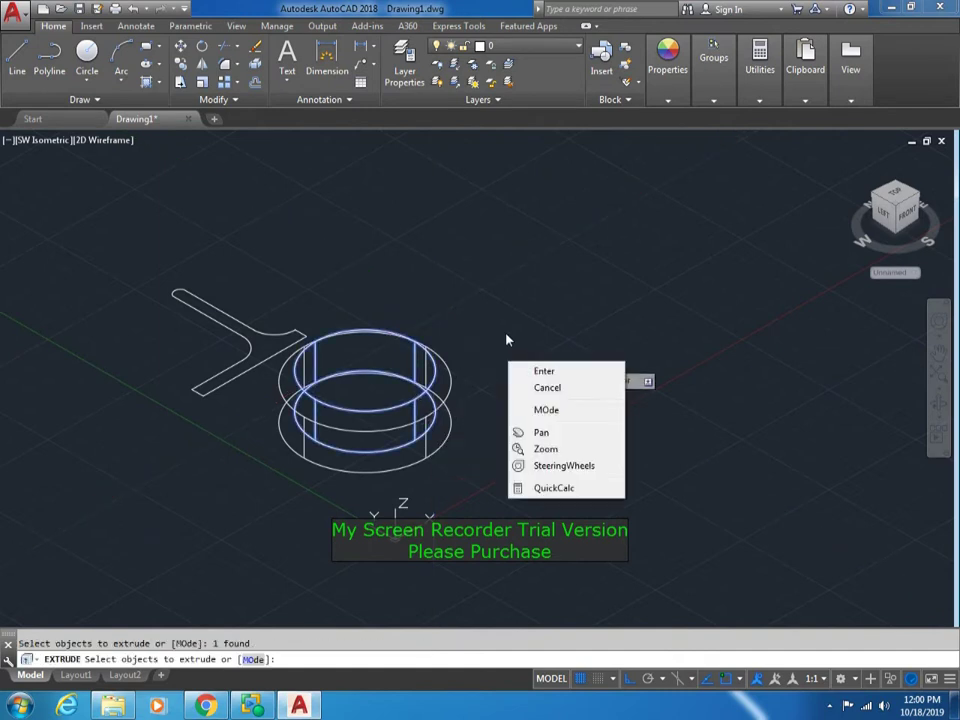
left_click(220, 185)
Switch to Realistic shading and subtract the inner solid from the outer cylinder
left_click(108, 141)
left_click(137, 226)
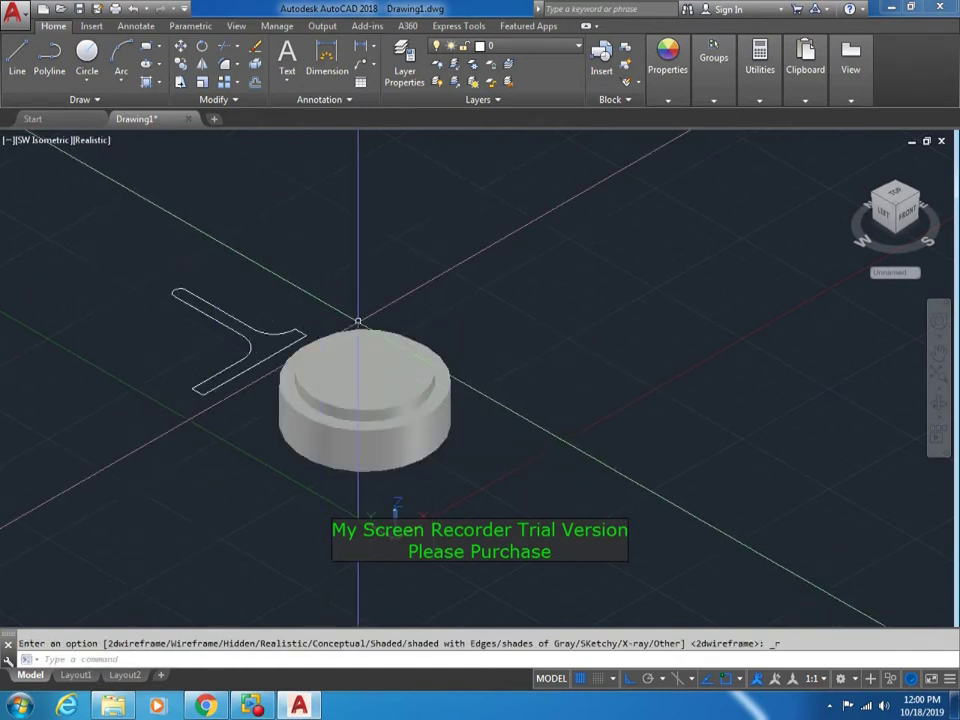
type("Su")
key("Return")
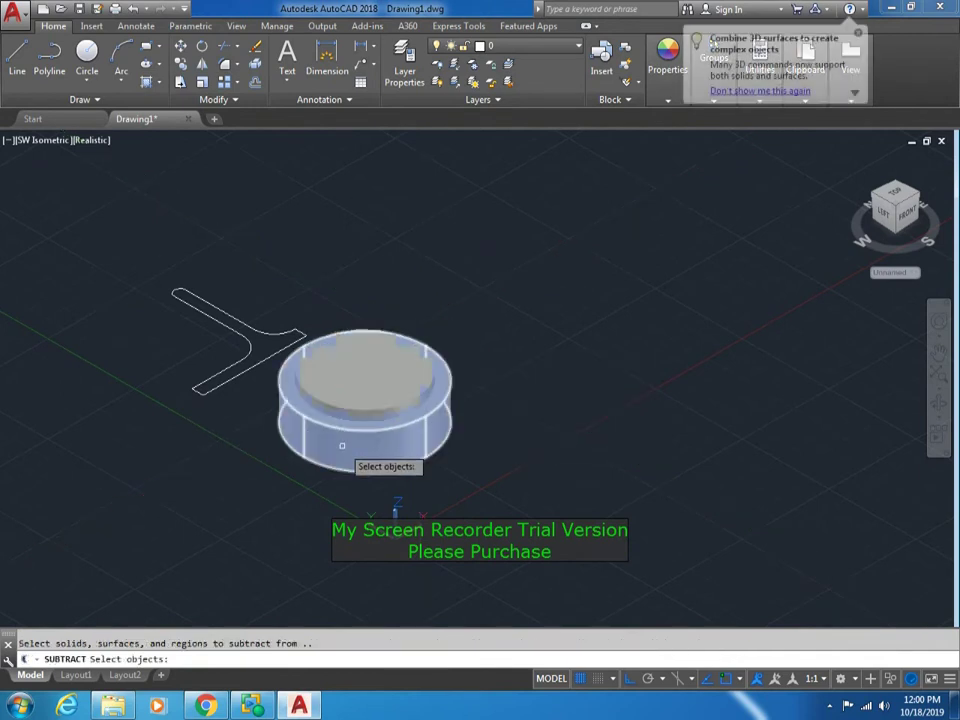
left_click(350, 447)
key("Return")
left_click(364, 384)
key("Return")
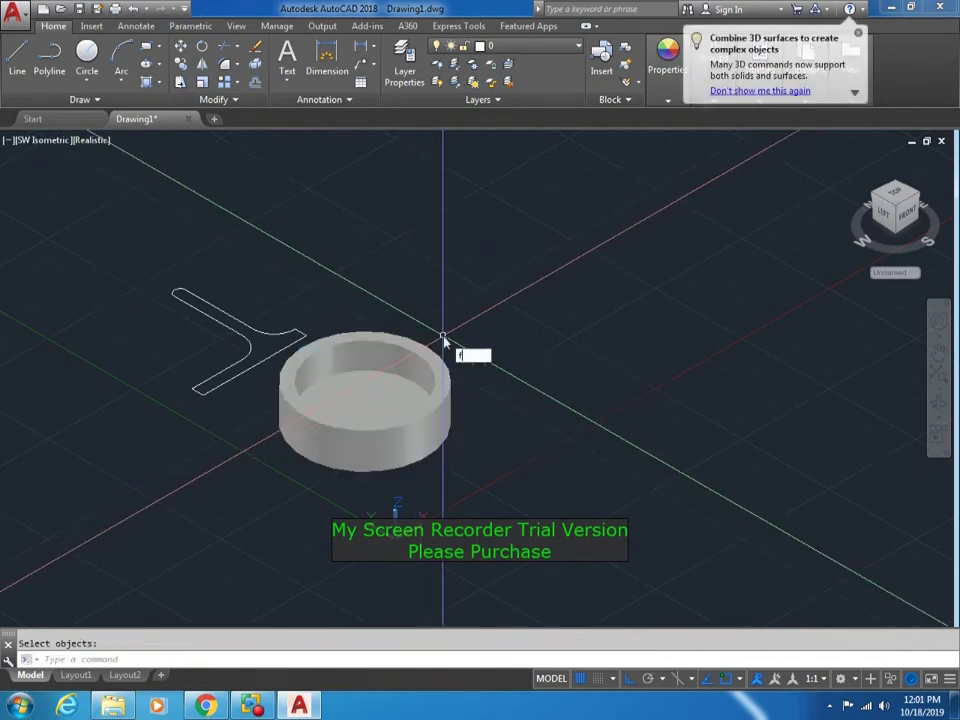
key("Return")
Fillet the cup's top outer edge and bottom edge at the default radius
scroll(374, 391, "up", 2)
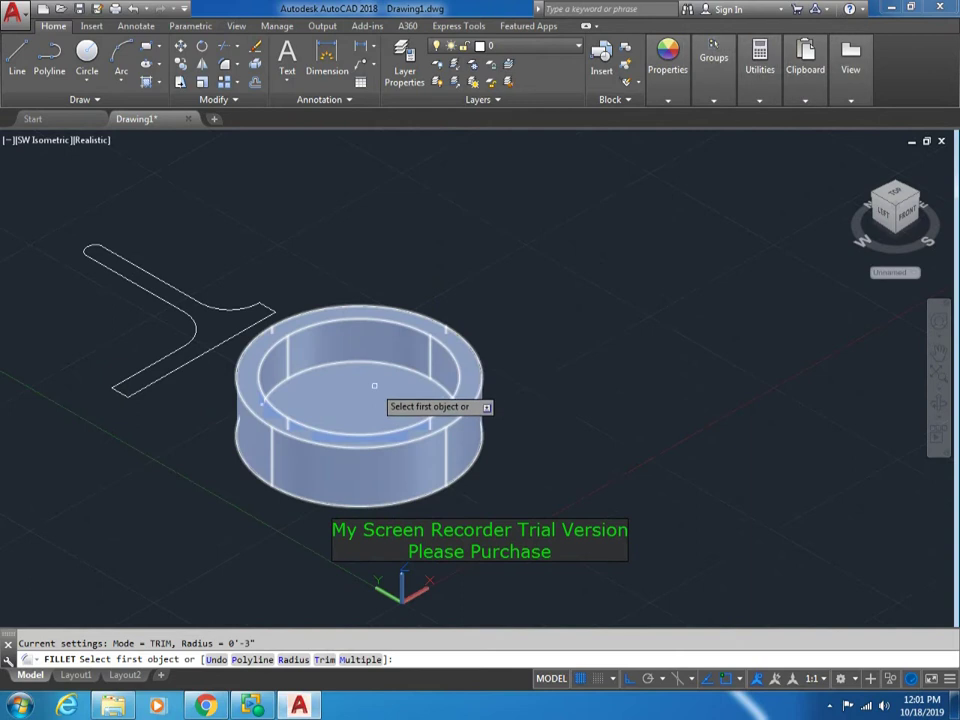
left_click(264, 416)
key("Return")
key("Return")
key("Return")
left_click(407, 497)
key("Return")
key("Return")
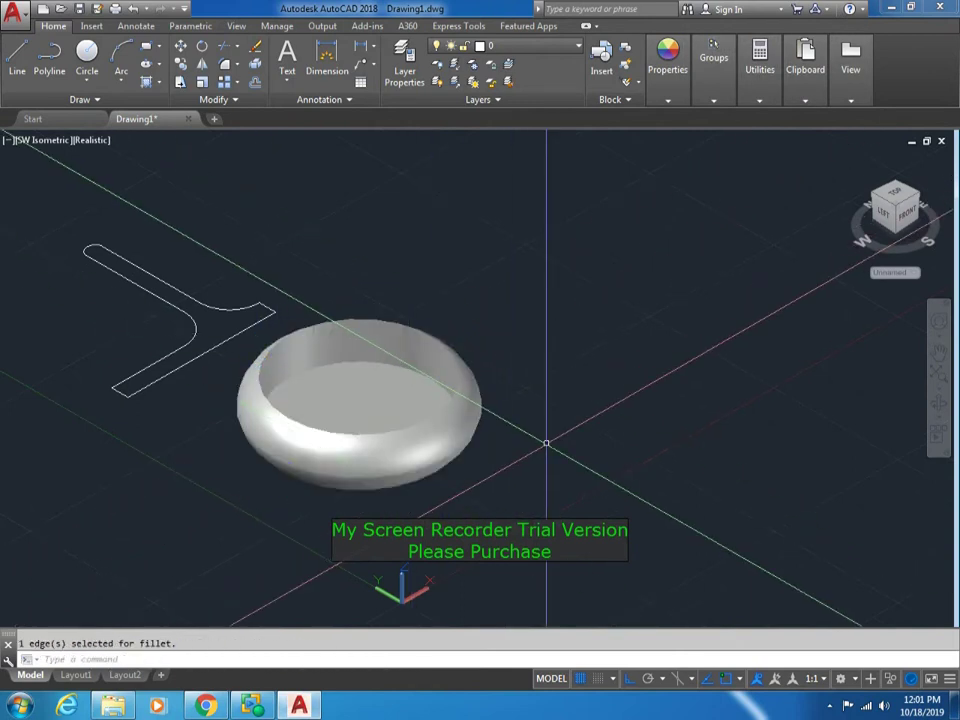
type("u")
Fillet the cup's top and bottom outer edges with a 0.375 radius
key("Return")
type("f")
key("Return")
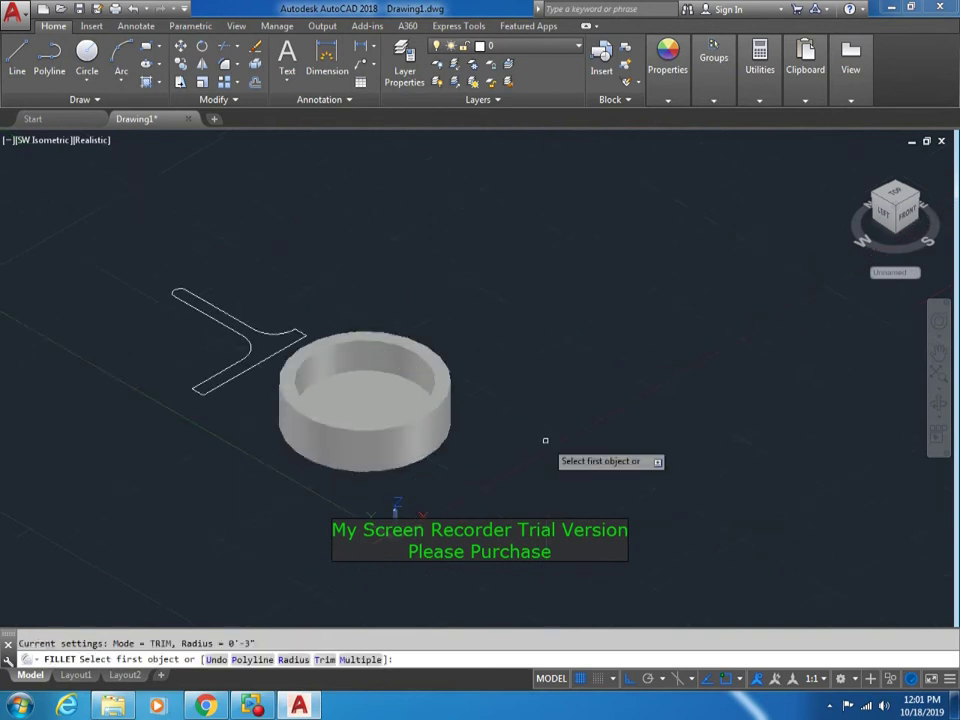
type("r")
key("Return")
type(".375")
key("Return")
left_click(285, 420)
key("Return")
key("Return")
key("Return")
scroll(330, 472, "up", 3)
left_click(331, 468)
key("Return")
key("Return")
middle_click_drag(696, 251, 660, 266)
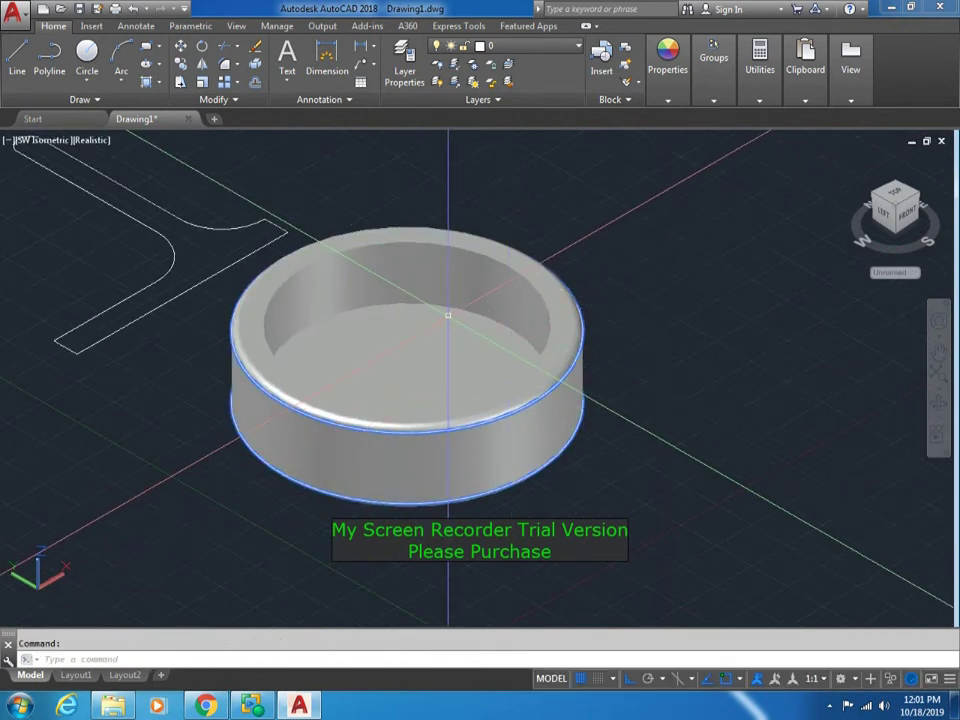
Start an extrusion, then cancel it
scroll(448, 315, "down", 4)
scroll(339, 333, "up", 3)
type("t")
key("Return")
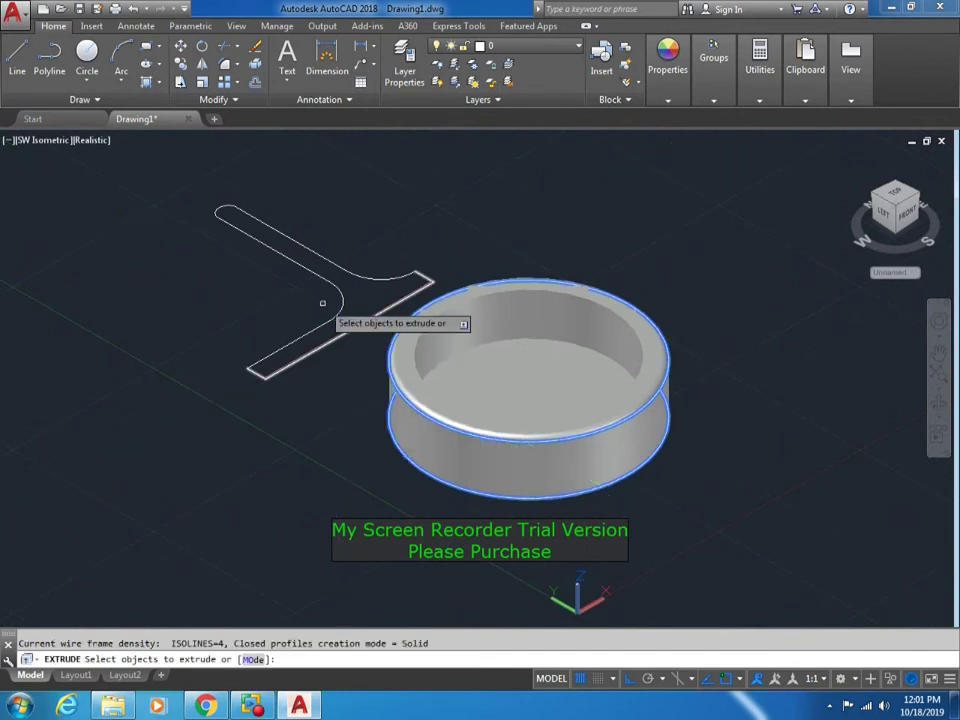
key("Escape")
Create a closed BOUNDARY outline by picking inside the T-shaped profile
type("bo")
key("Return")
left_click(356, 304)
key("Return")
Window-select the profile outline and preview its extrusion, then cancel
type("xt")
key("Return")
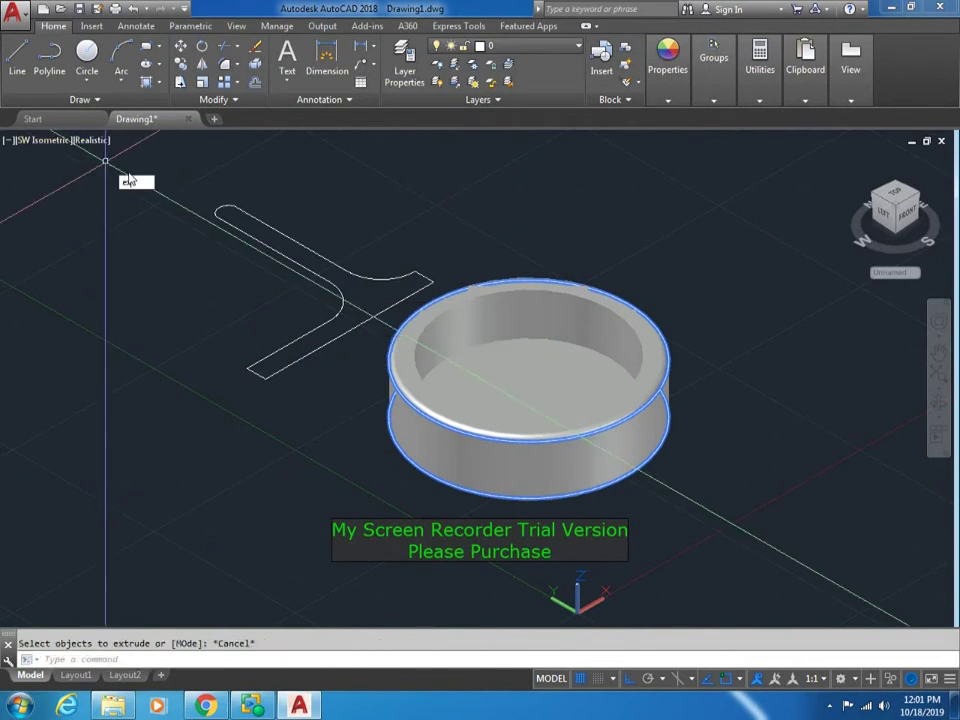
key("Escape")
left_click(326, 250)
left_click(341, 291)
type("ext")
key("Return")
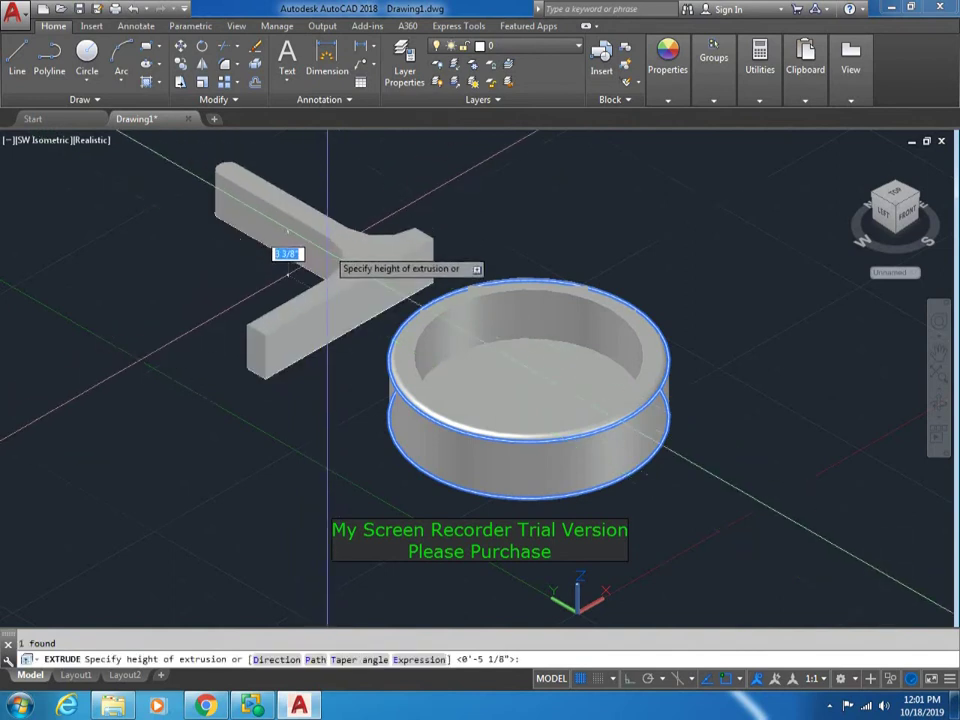
middle_click_drag(290, 253, 386, 276, "shift")
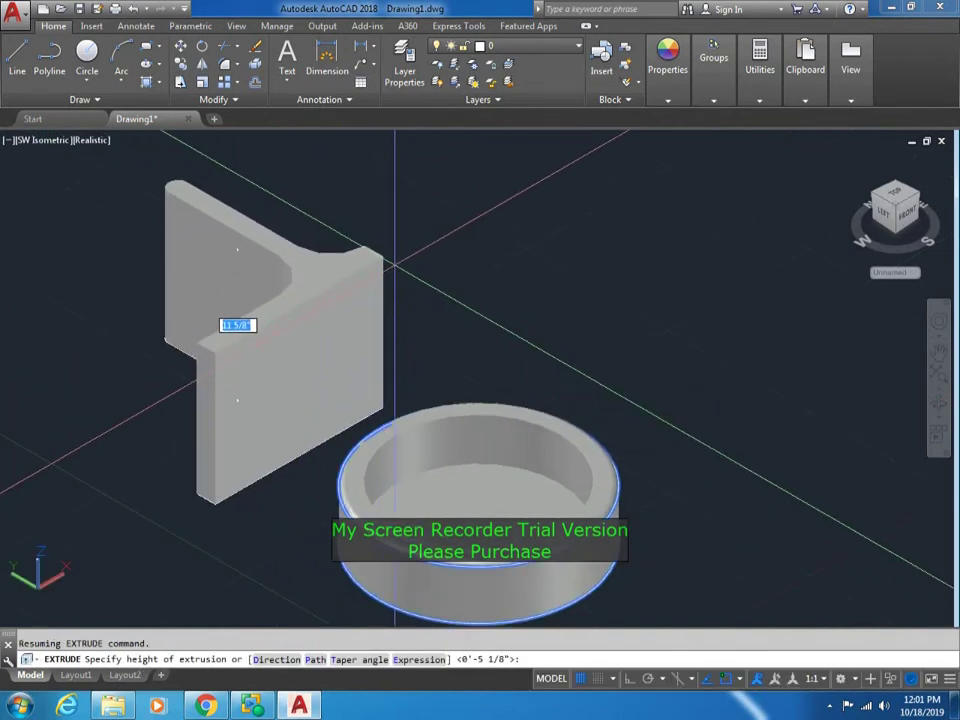
key("Escape")
Measure the profile with DIST and add a 14.8843 linear dimension across it
type("di")
key("Return")
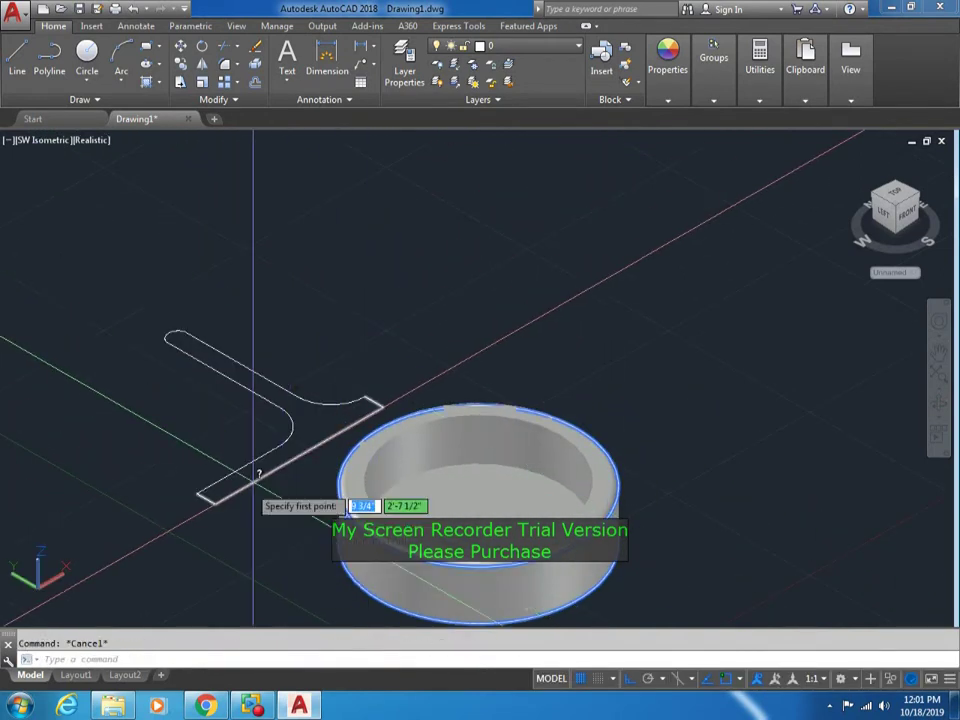
left_click(216, 502)
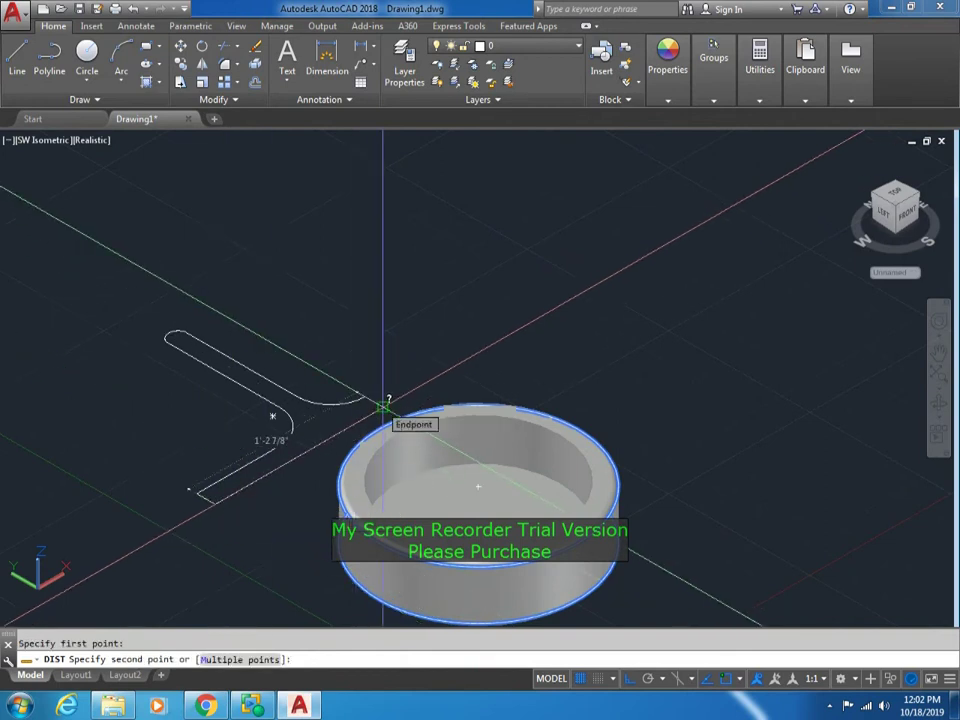
left_click(383, 405)
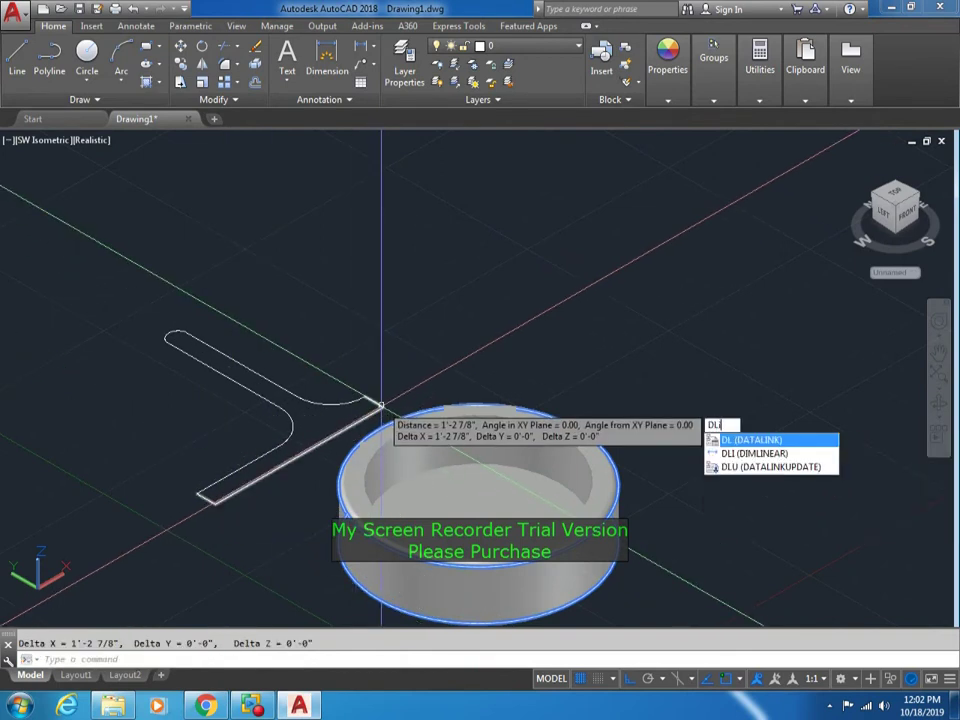
key("Return")
left_click(381, 405)
left_click(214, 503)
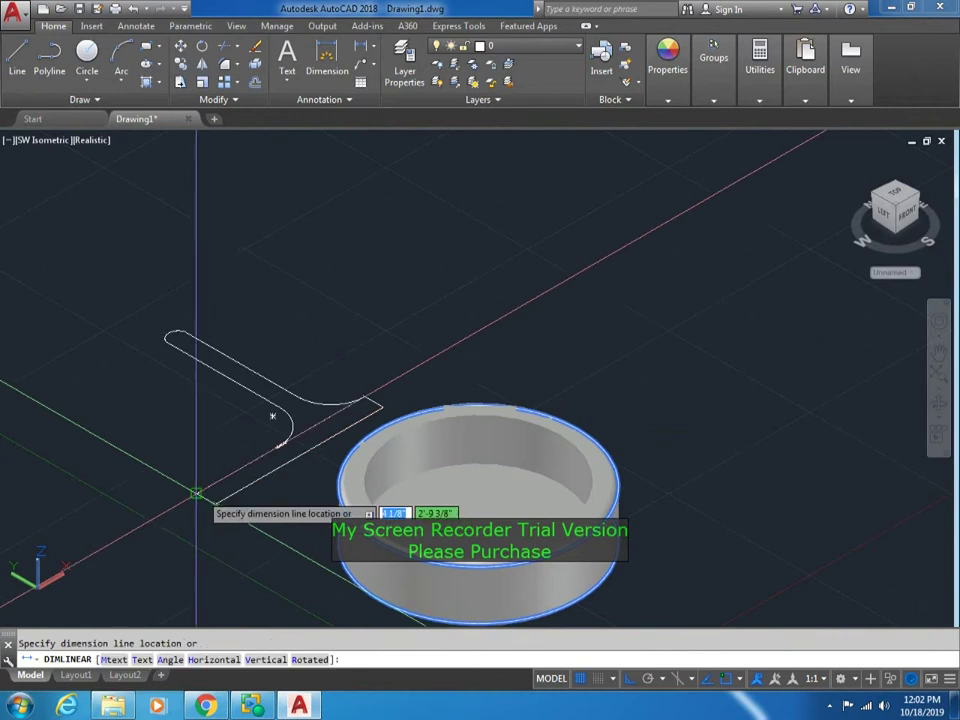
left_click(138, 383)
scroll(200, 410, "up", 3)
scroll(252, 432, "up", 3)
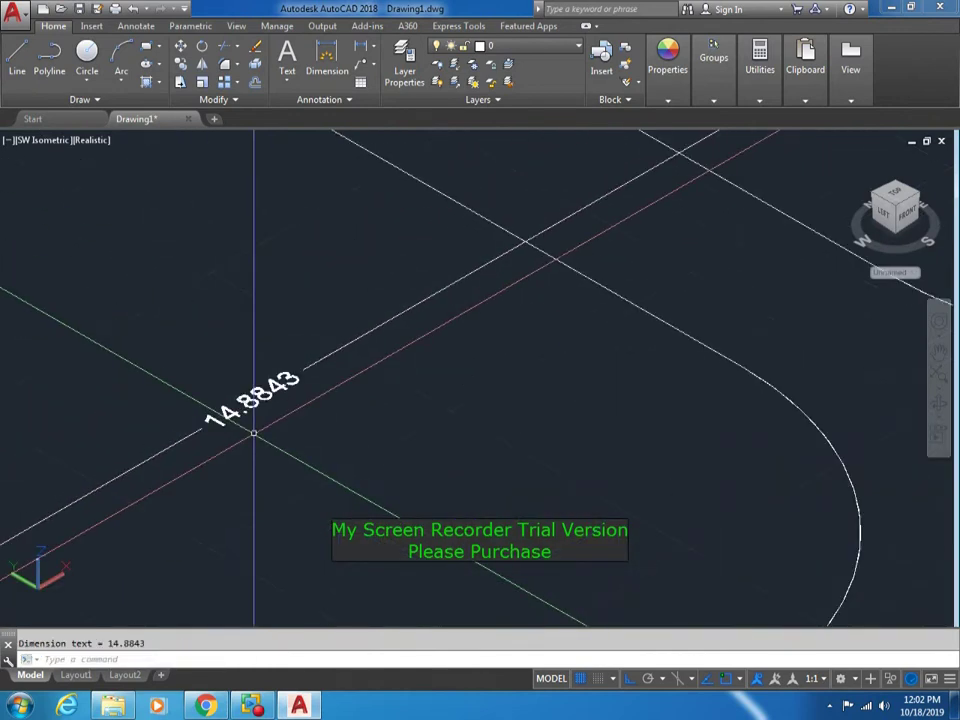
scroll(261, 428, "down", 4)
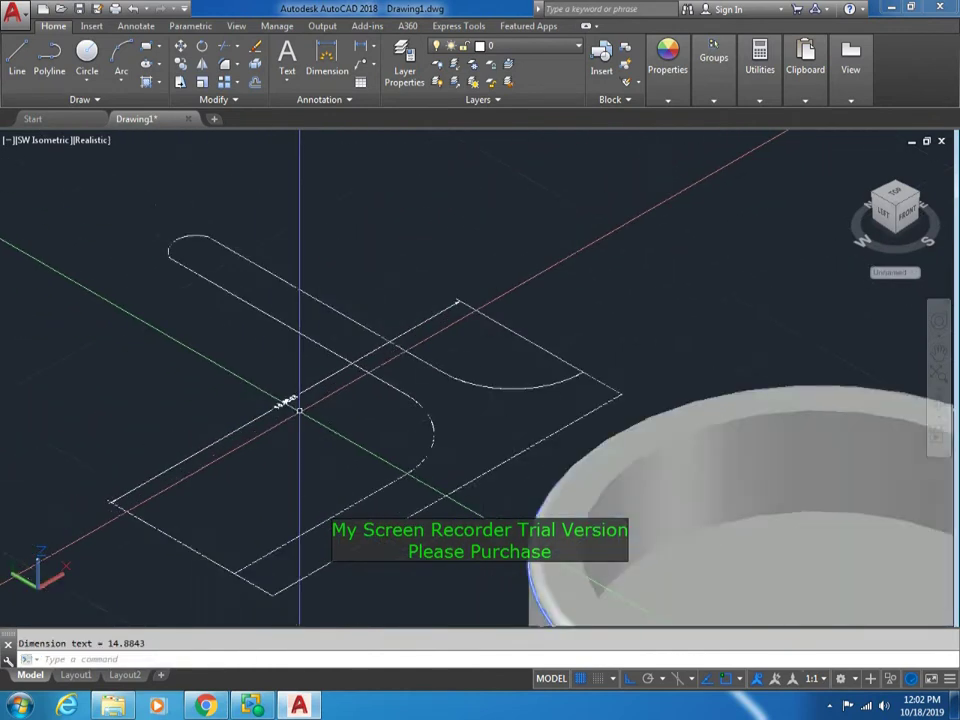
scroll(287, 401, "down", 2)
Extrude the T-shaped profile upward to a height of 1
left_click(387, 409)
key("Return")
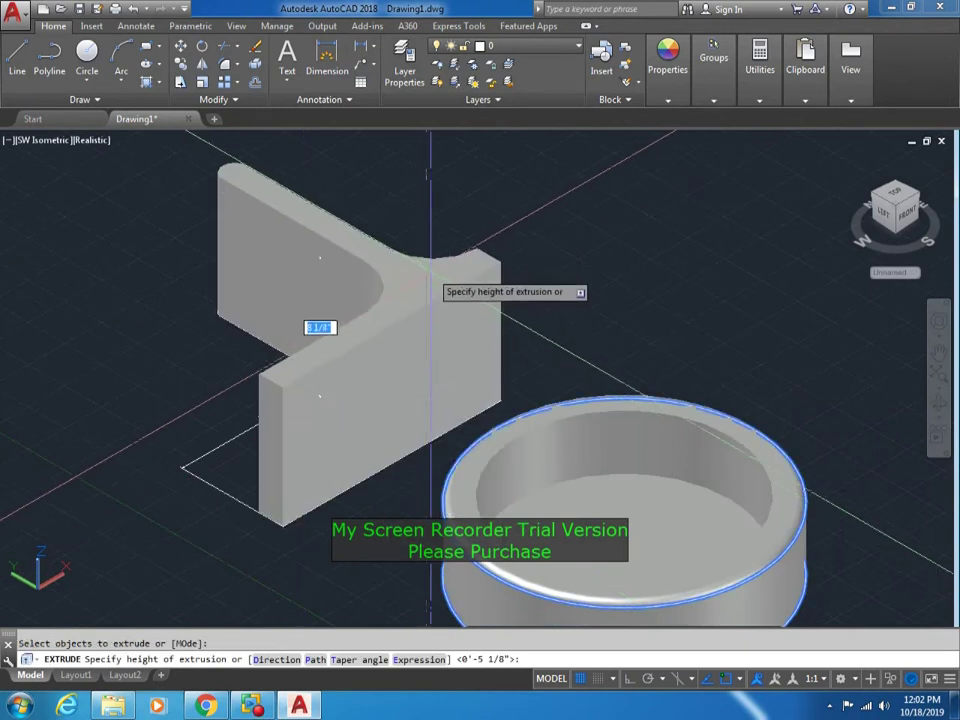
type("14")
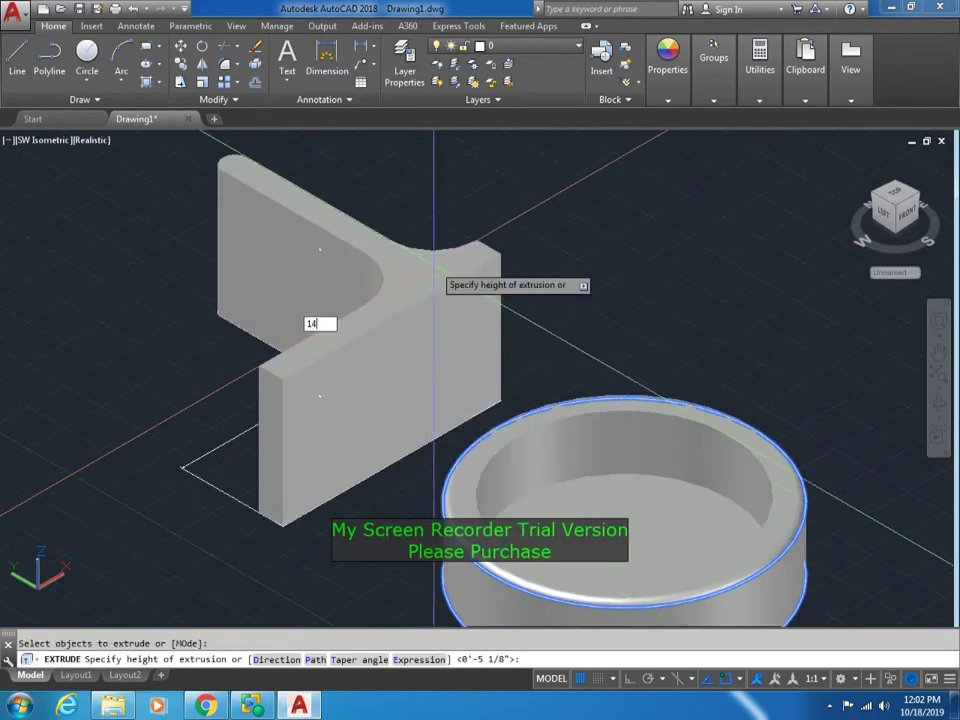
key("Return")
scroll(434, 268, "up", 2)
scroll(434, 268, "down", 3)
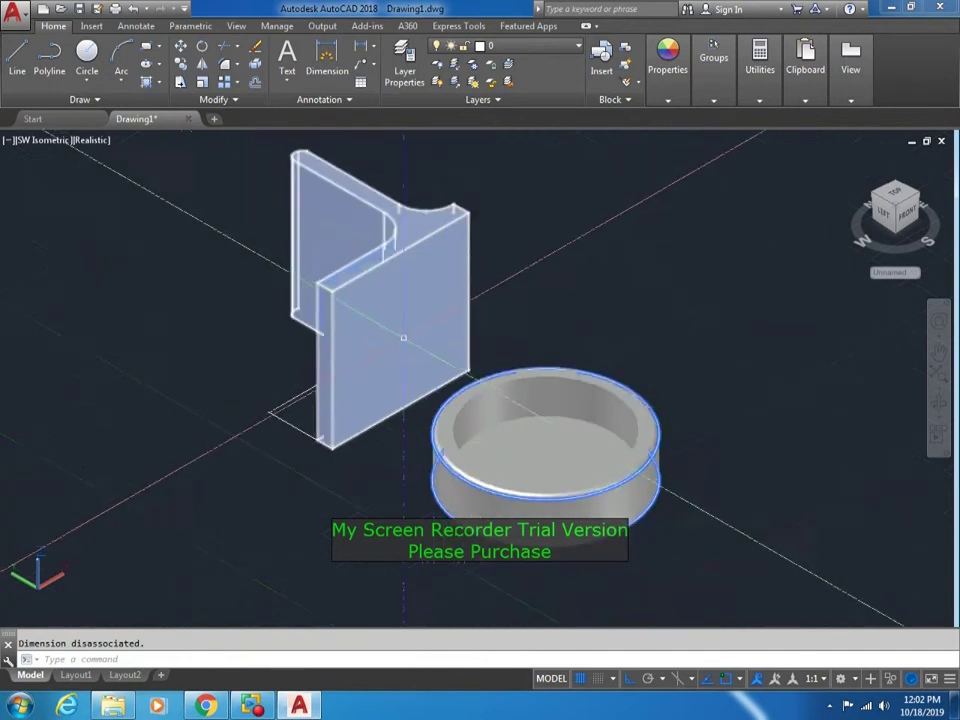
scroll(322, 404, "up", 5)
Add a linear dimension from the top corner, then erase the unwanted dimension
type("d")
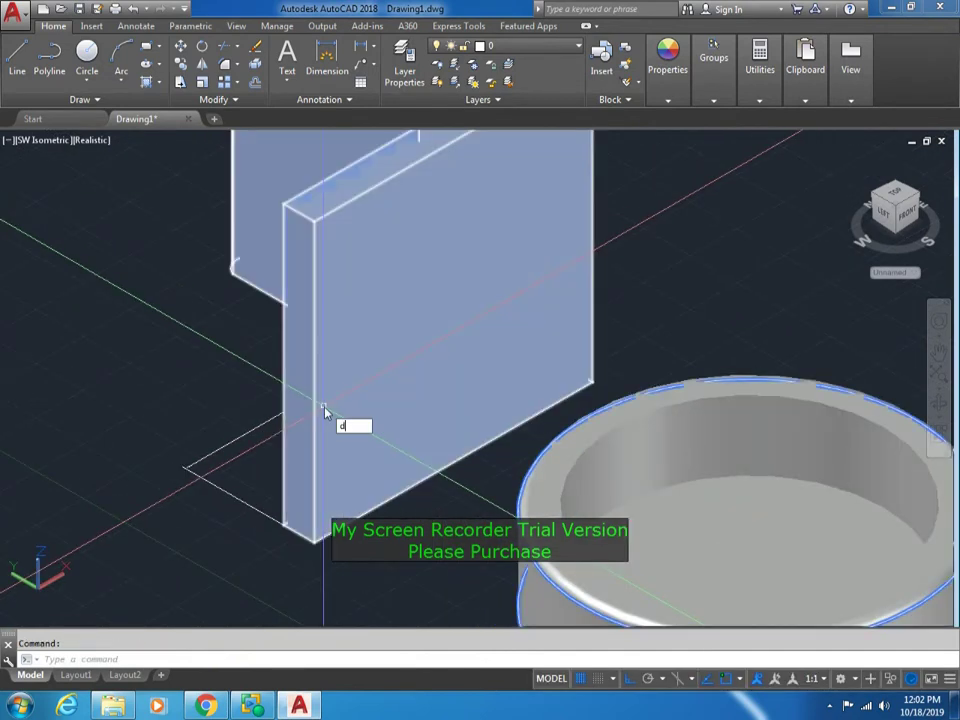
type("li")
key("Return")
left_click(314, 216)
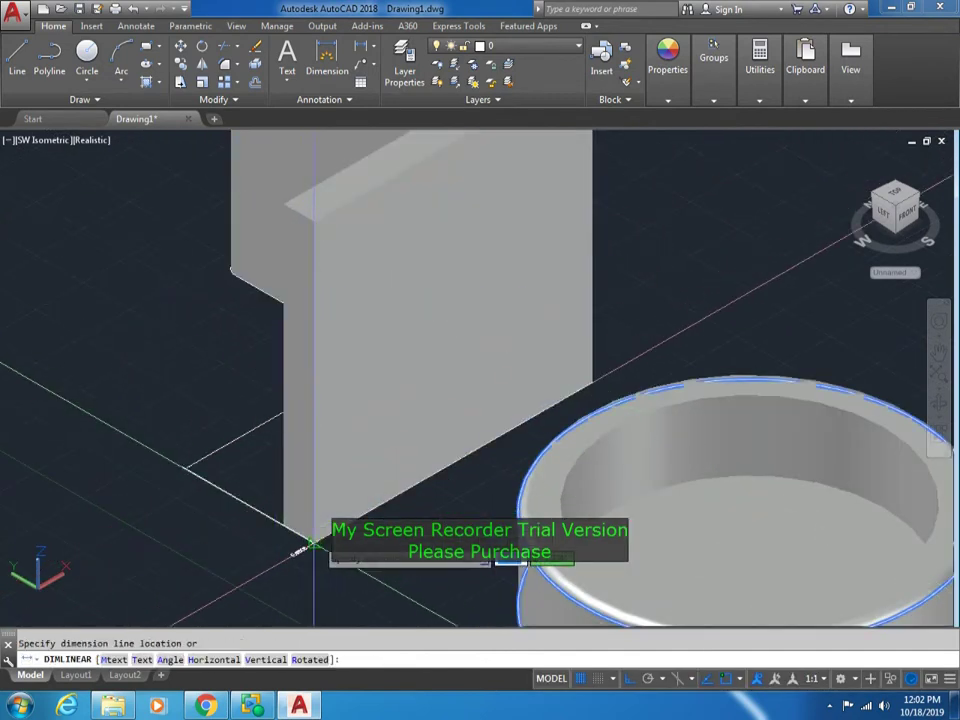
scroll(312, 545, "down", 1)
left_click(96, 426)
scroll(96, 426, "up", 2)
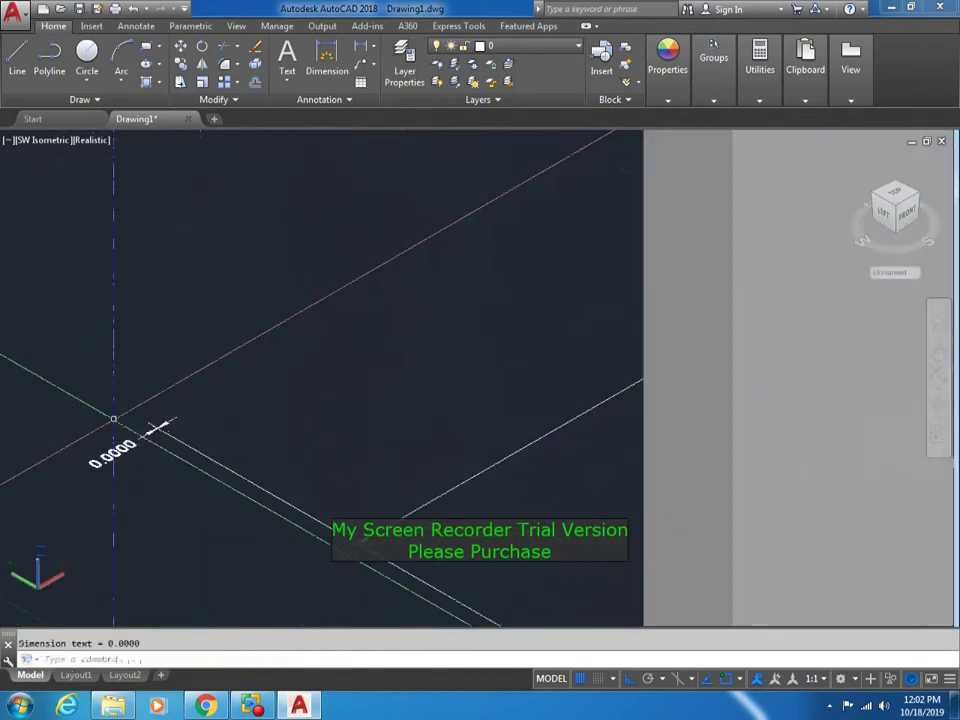
scroll(137, 427, "down", 2)
key("Delete")
scroll(137, 427, "down", 2)
Check the model in Top view, then return to SW Isometric view
left_click(45, 140)
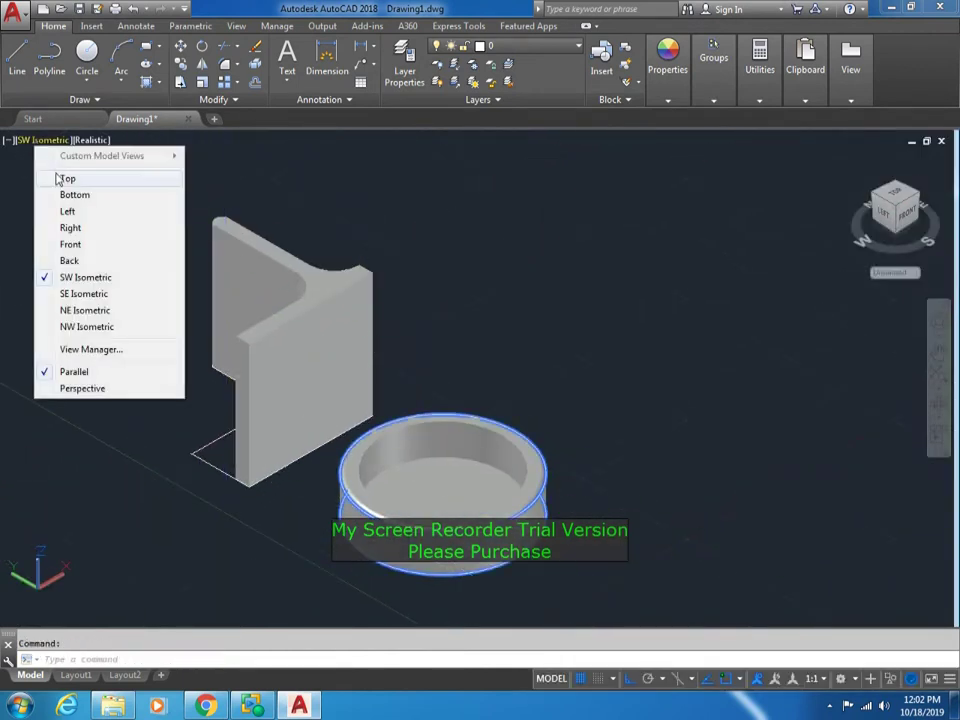
left_click(67, 178)
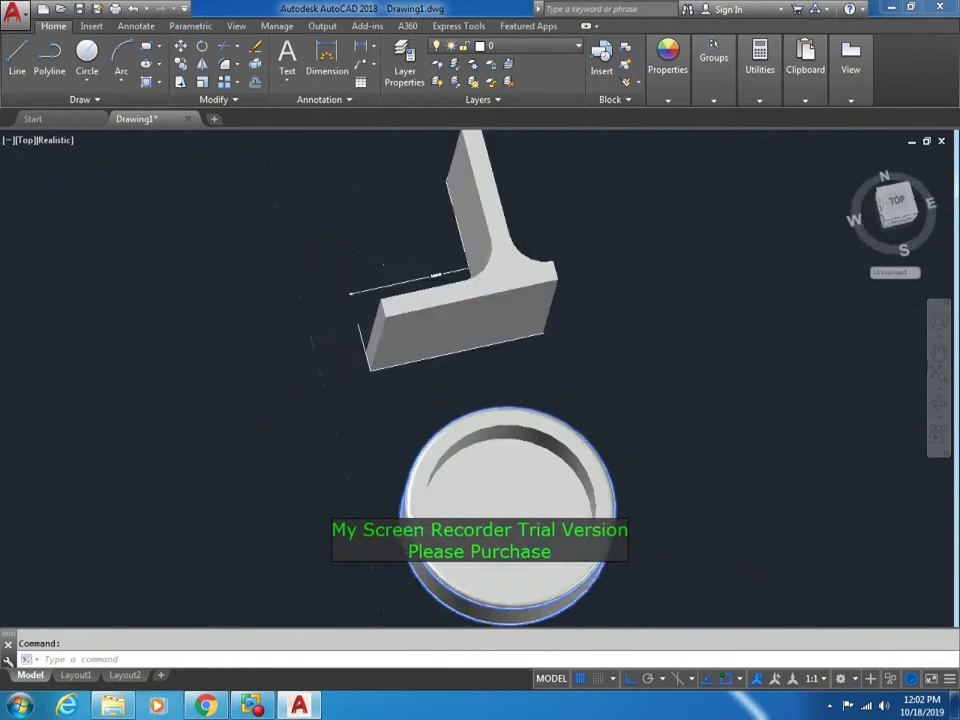
scroll(287, 379, "up", 1)
scroll(412, 296, "up", 3)
scroll(405, 285, "down", 5)
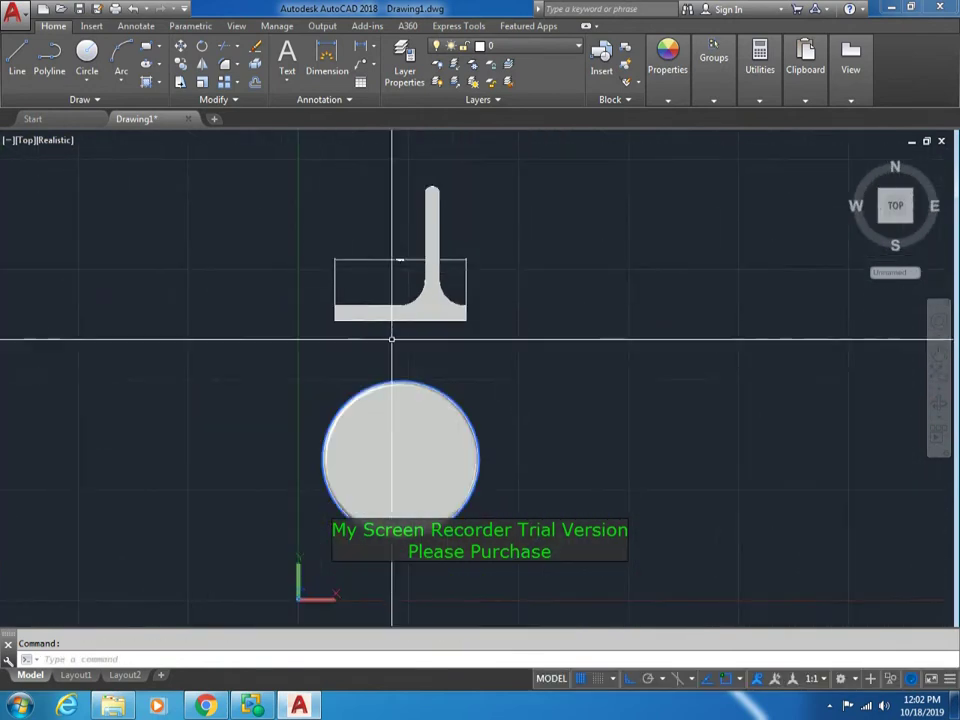
left_click(25, 140)
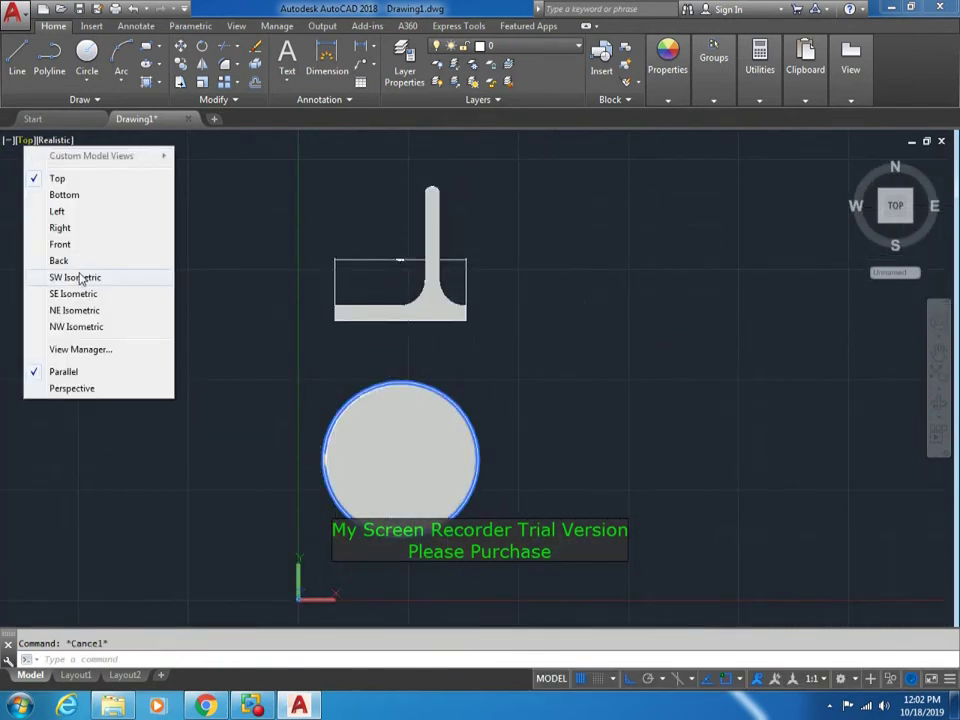
left_click(81, 276)
Rotate the T-shaped part with 3DROTATE so it stands upright as an L-shaped stand
type("drotate")
key("Return")
left_click(443, 285)
key("Return")
left_click(383, 303)
left_click(340, 290)
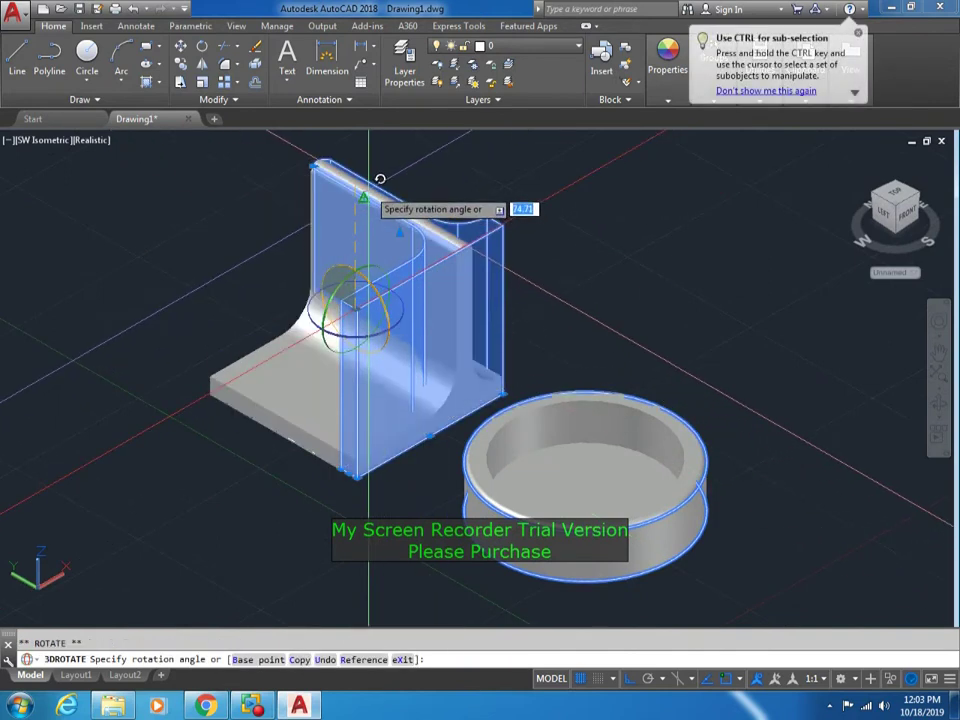
left_click(377, 182)
key("Escape")
scroll(283, 437, "down", 2)
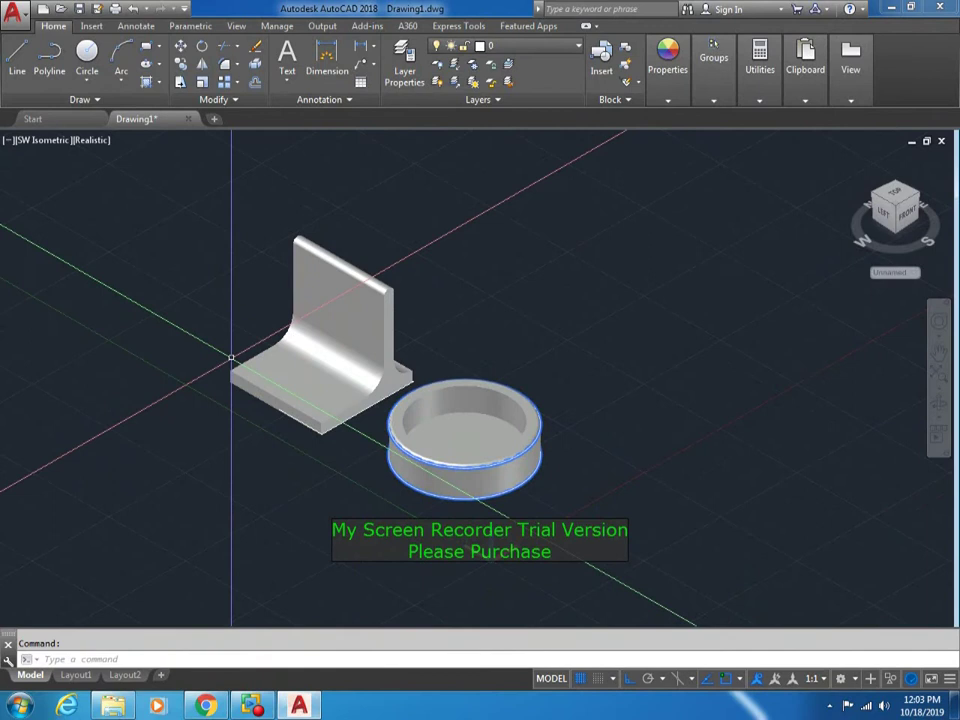
scroll(355, 298, "up", 2)
Undo three actions to return to the flat profile and inspect the stand outline
key("ctrl+z")
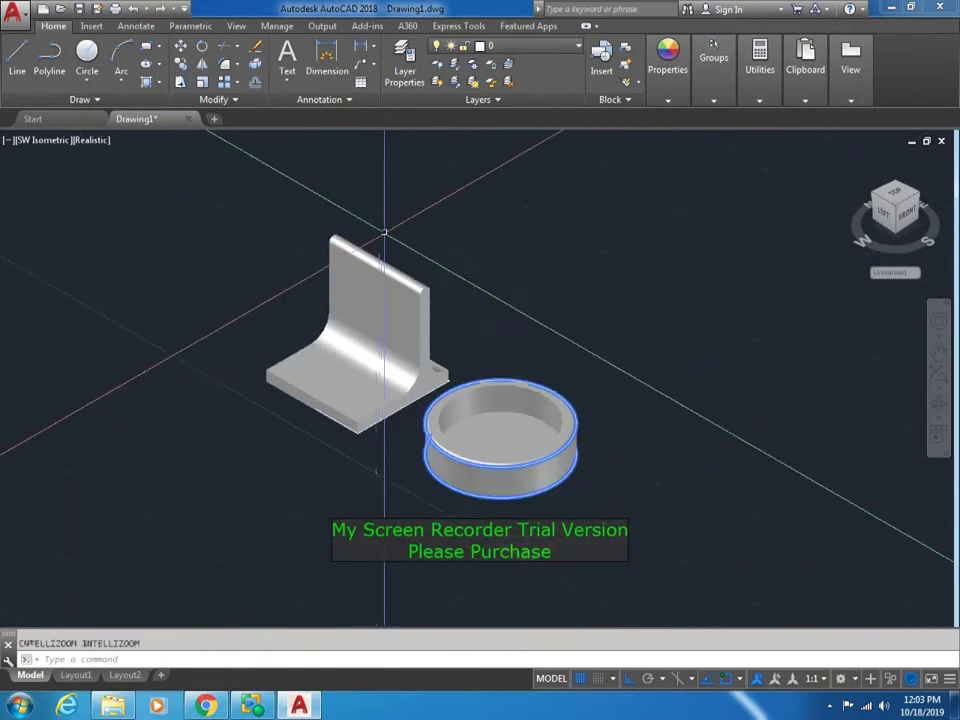
key("ctrl+z")
key("ctrl+z")
key("ctrl+z")
key("ctrl+z")
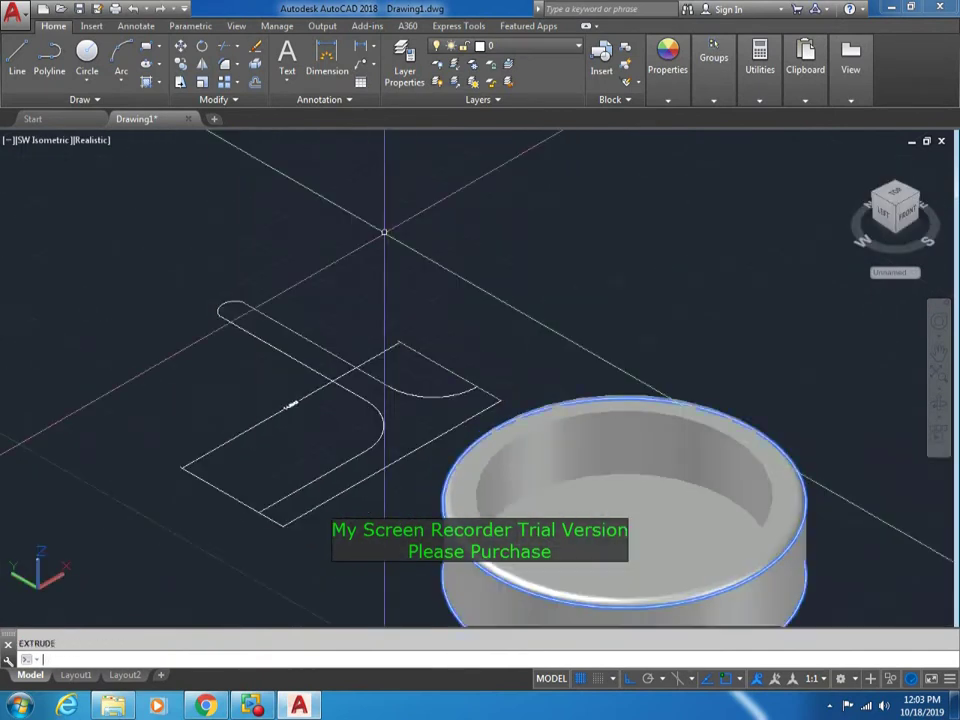
key("ctrl+z")
key("ctrl+z")
key("ctrl+z")
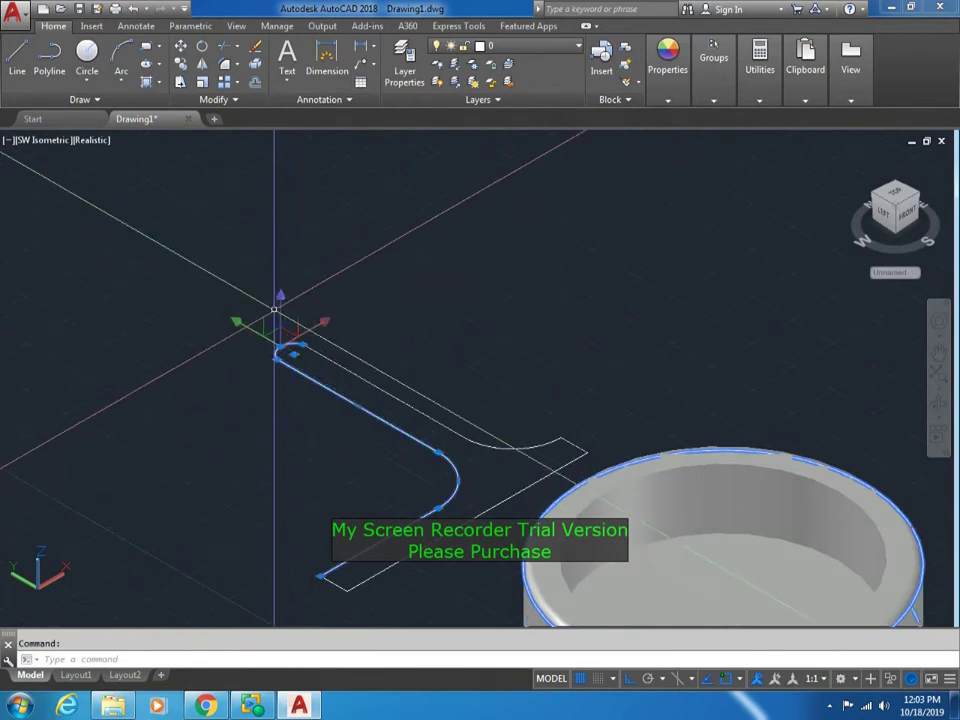
left_click(323, 360)
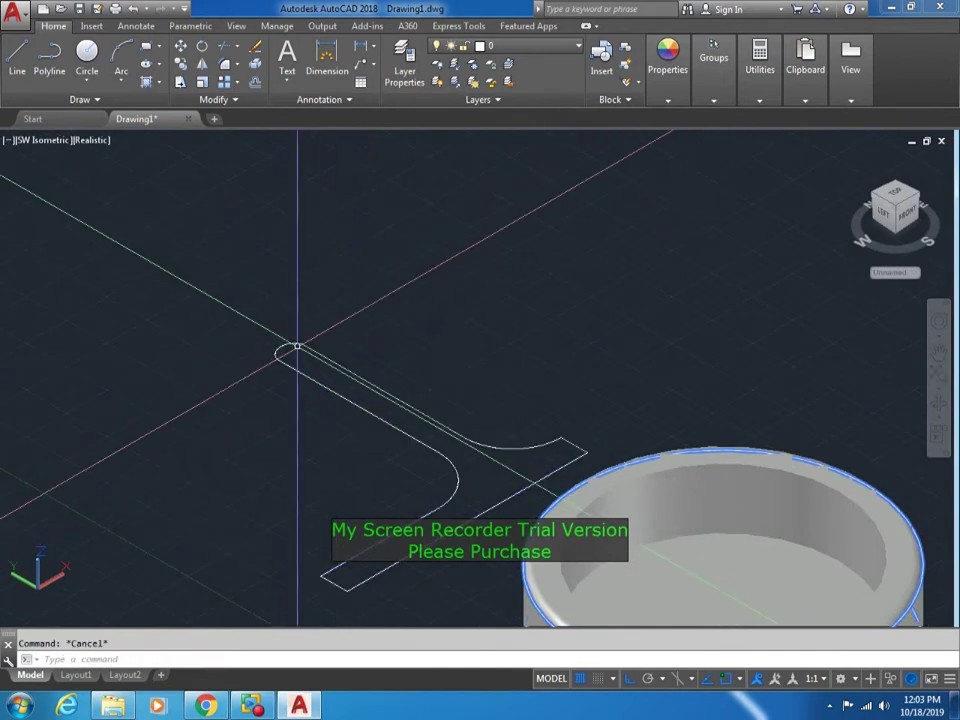
scroll(299, 345, "down", 3)
left_click(285, 380)
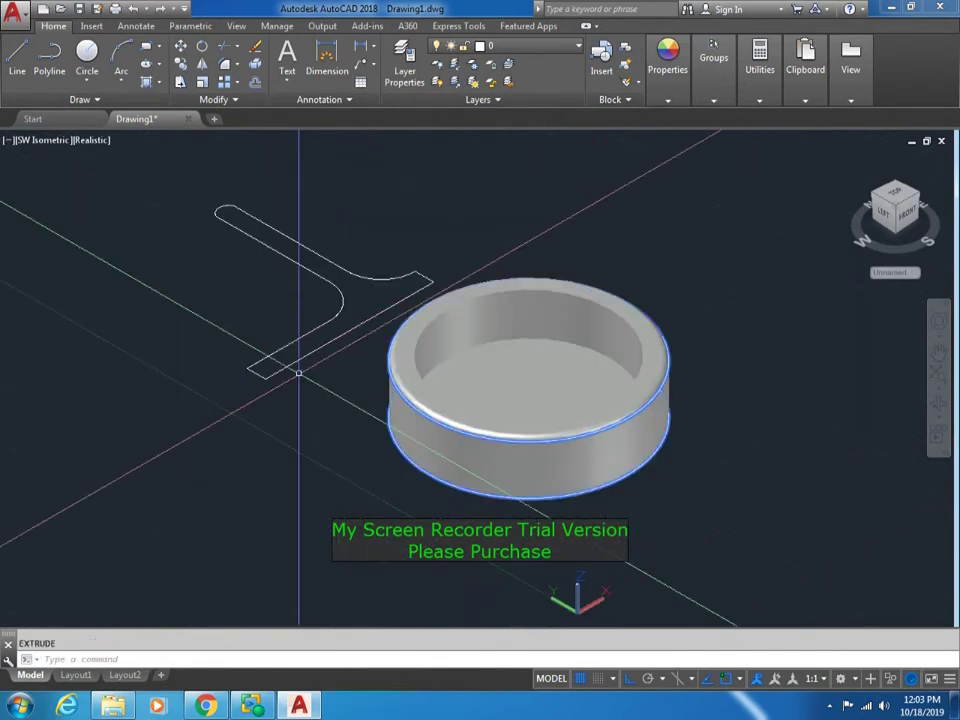
scroll(274, 336, "down", 3)
scroll(274, 336, "up", 4)
scroll(253, 261, "up", 2)
scroll(235, 375, "down", 4)
key("Escape")
scroll(235, 375, "up", 3)
Move the small arc to the end of the stand's stem
middle_click_drag(236, 375, 312, 305)
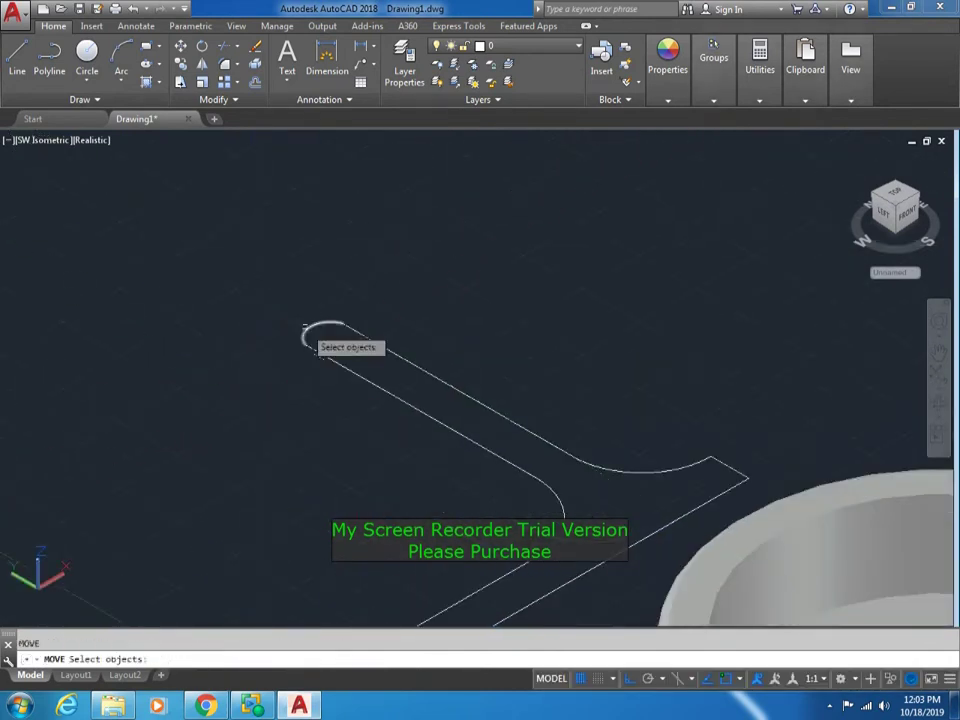
left_click(303, 327)
key("Return")
left_click(280, 287)
key("Escape")
scroll(275, 352, "down", 3)
scroll(275, 352, "up", 2)
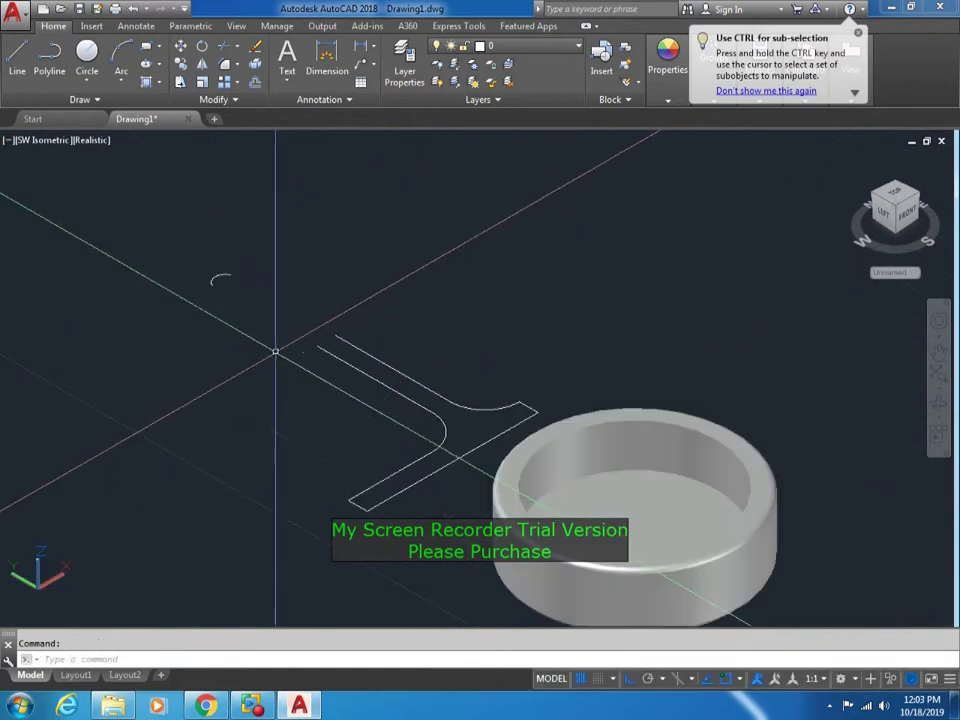
key("Return")
left_click_drag(270, 336, 229, 300)
key("Return")
left_click(279, 251)
left_click(271, 266)
Extend the outline's stem lines up to the arc using a crossing window
type("ex")
key("Return")
left_click(251, 316)
left_click_drag(390, 347, 343, 392)
key("Escape")
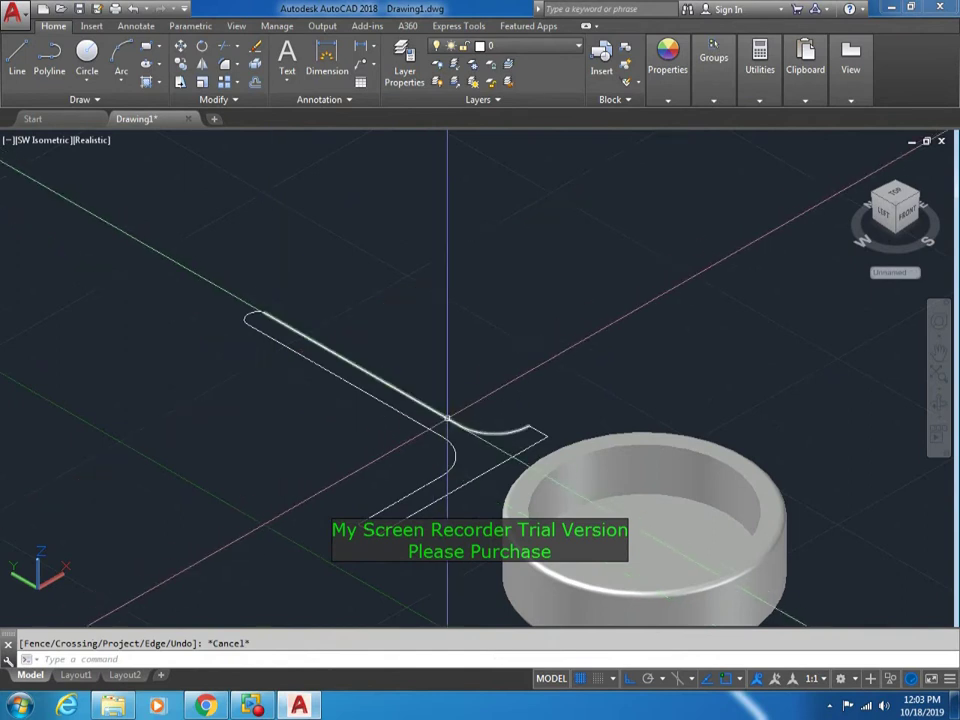
Grip-stretch the stem polyline's end vertex onto the arc
left_click(263, 313)
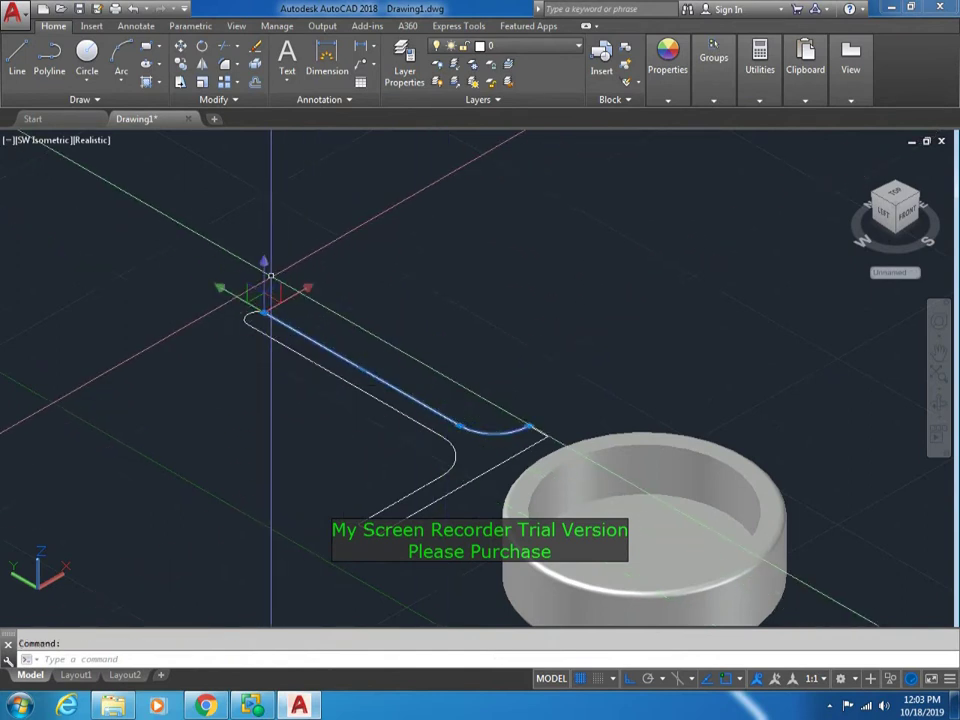
scroll(422, 415, "up", 3)
left_click(500, 440)
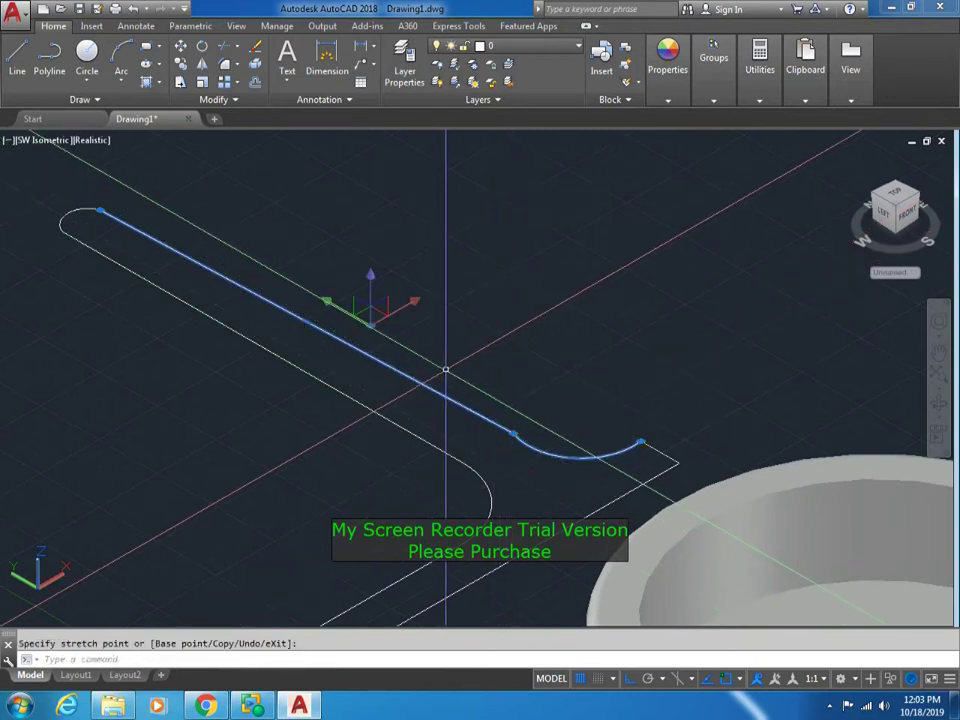
left_click(473, 470)
left_click(462, 462)
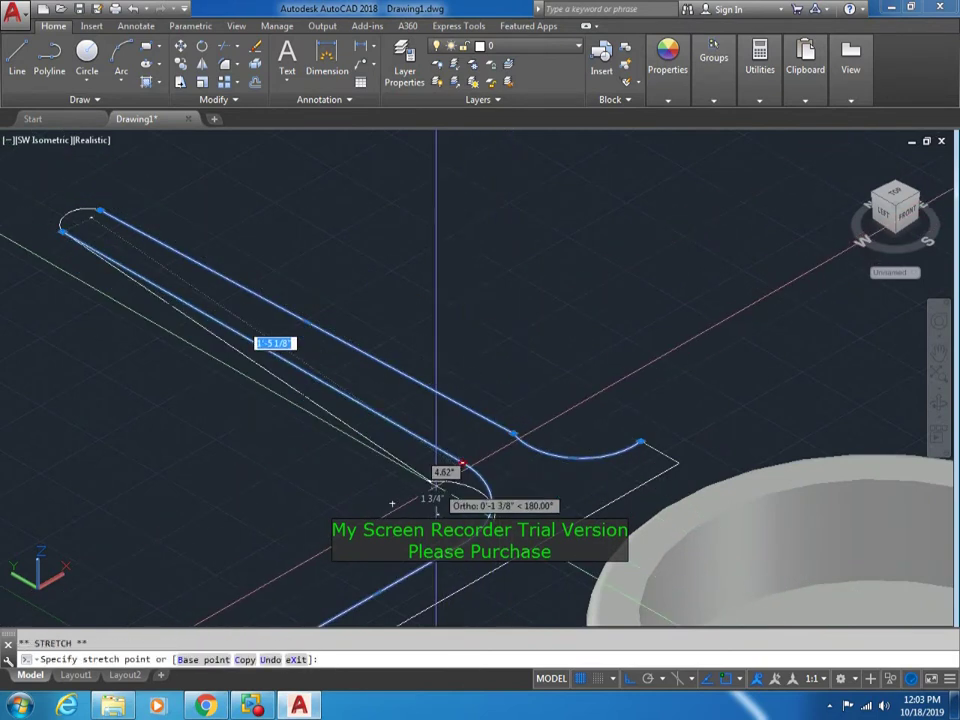
key("Escape")
key("Escape")
scroll(521, 393, "down", 2)
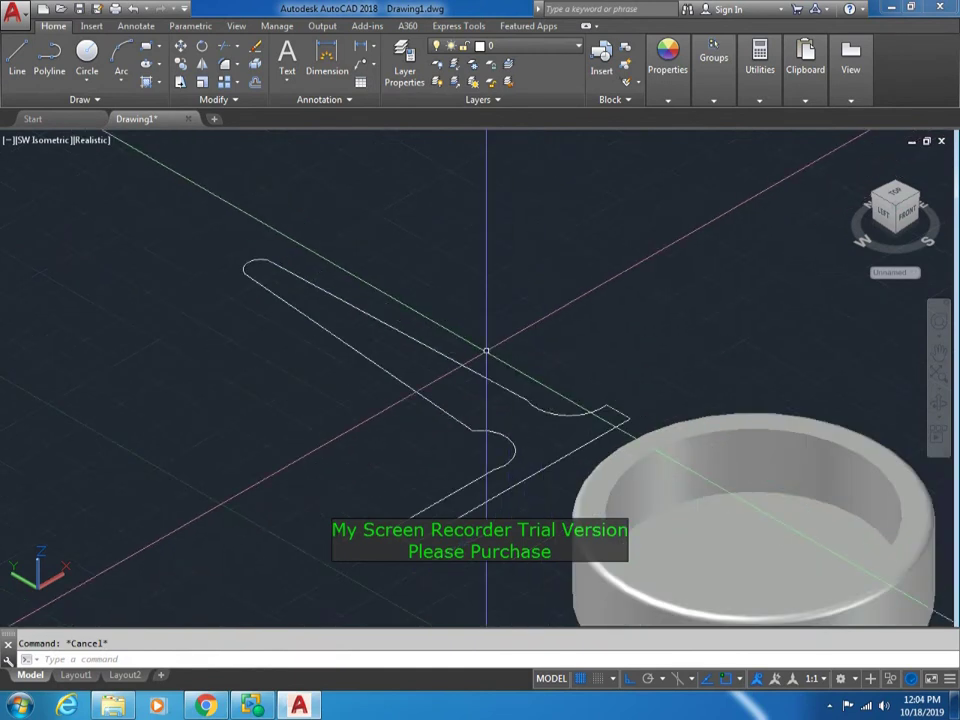
scroll(487, 350, "up", 2)
scroll(464, 421, "down", 4)
Create a closed boundary polyline from inside the outline and select it
type("o")
key("Return")
left_click(458, 392)
key("Return")
key("Escape")
left_click(453, 383)
key("Escape")
scroll(327, 310, "up", 1)
scroll(327, 310, "up", 1)
left_click(327, 310)
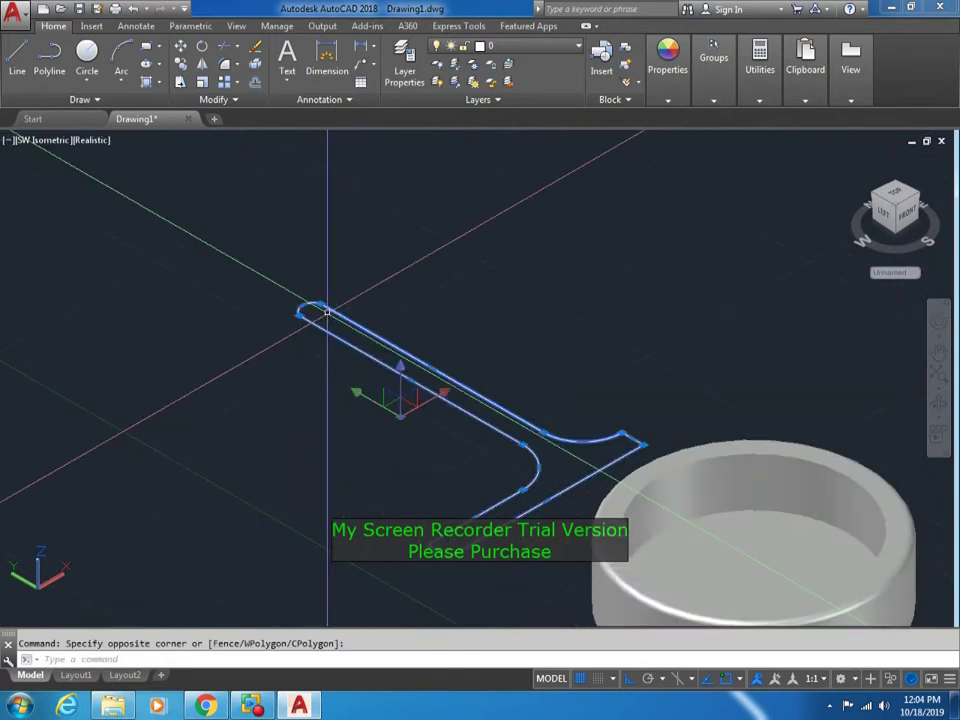
Extrude the boundary polyline into a solid stand piece
type("xt")
key("Return")
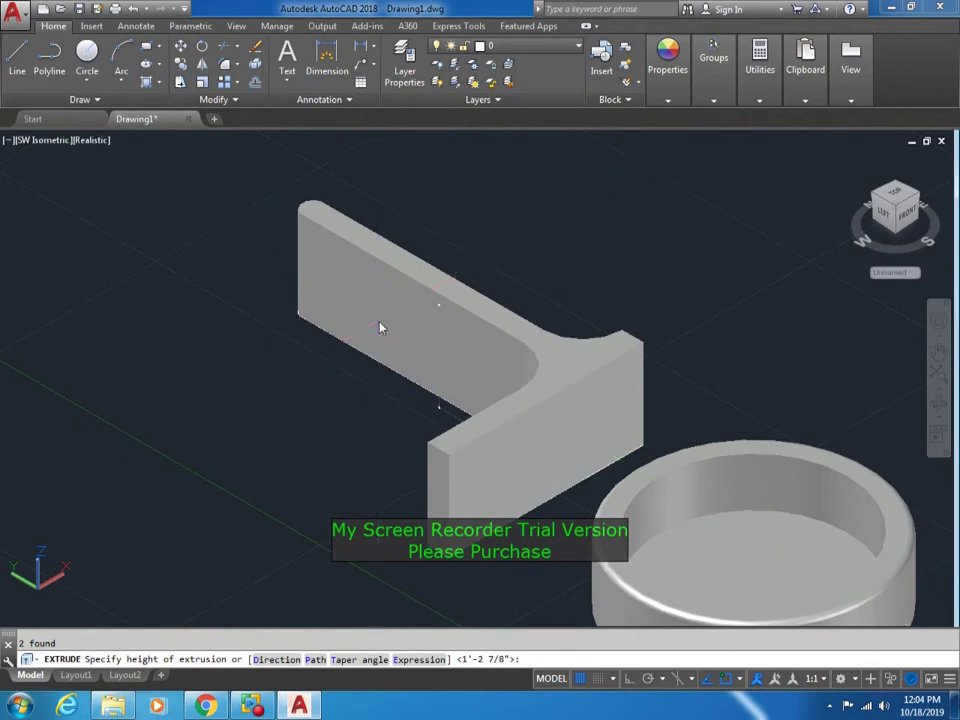
left_click(359, 407)
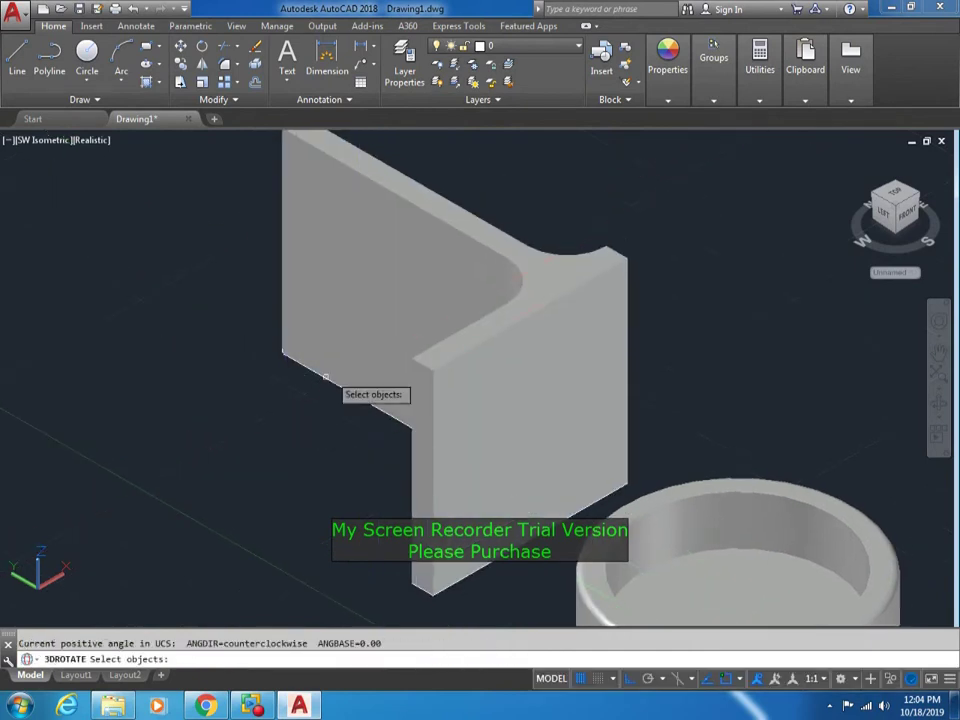
Rotate the stand solid 90° upright with 3DROTATE and view it from the Top
left_click(336, 205)
key("Return")
scroll(336, 205, "down", 2)
left_click(325, 318)
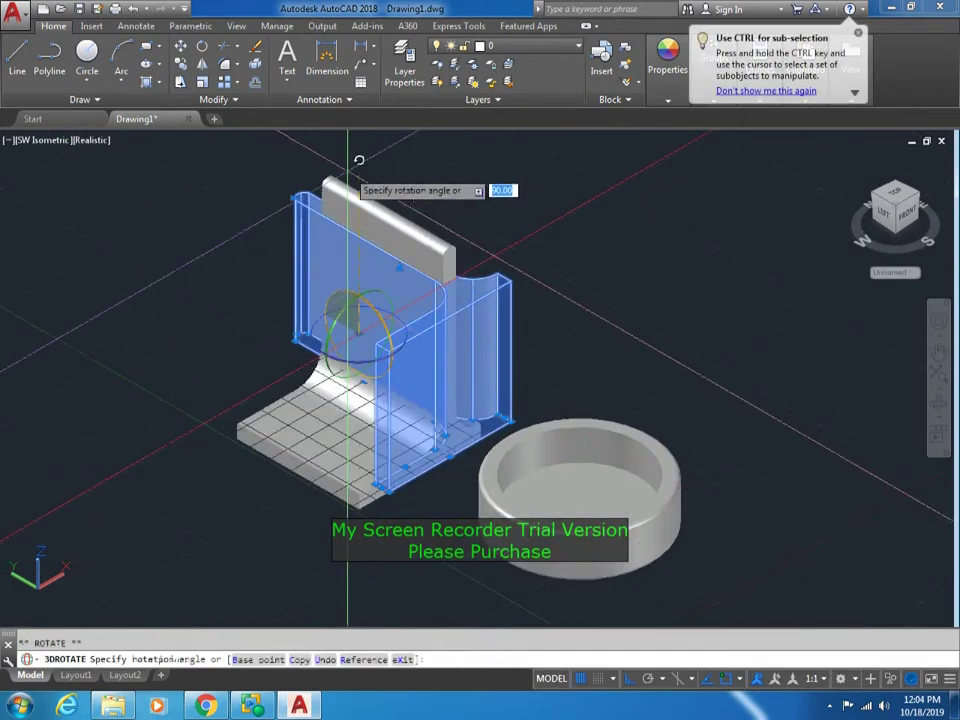
key("Return")
left_click(32, 140)
left_click(66, 178)
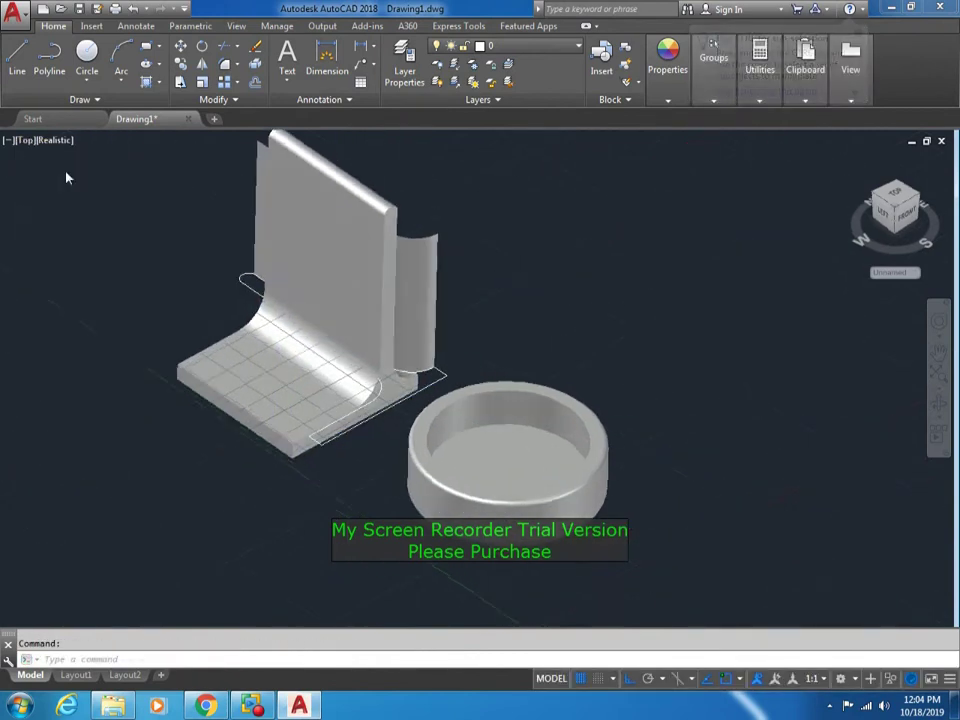
Switch to 2D Wireframe and select the upper rectangle panel for moving
left_click(56, 140)
left_click(66, 177)
left_click(440, 322)
left_click(467, 290)
type("m")
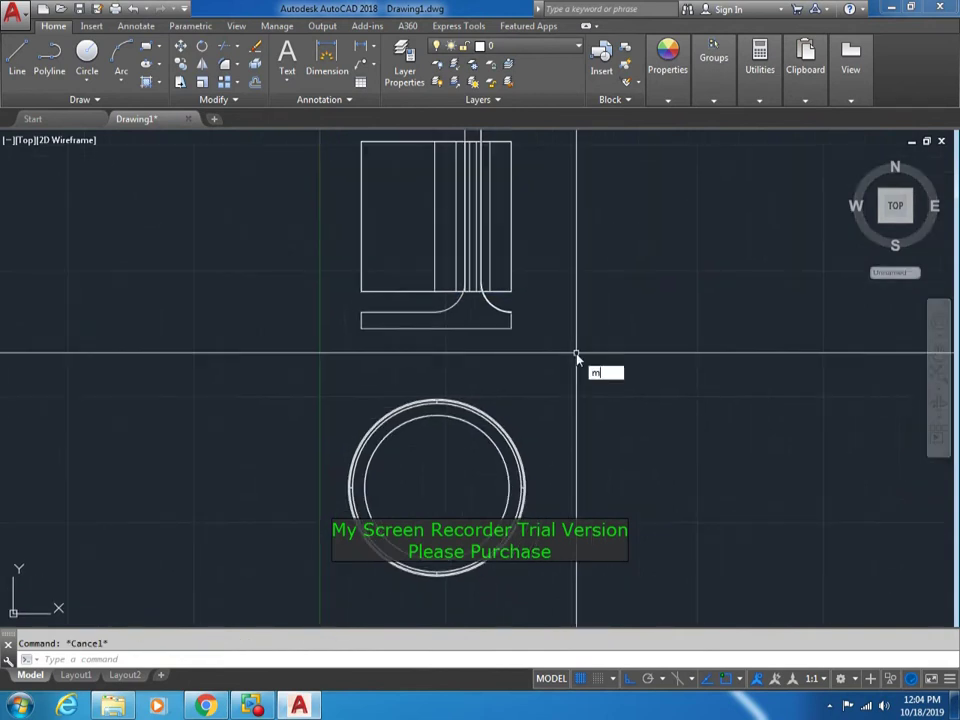
key("Return")
left_click(531, 316)
middle_click_drag(539, 470, 543, 366)
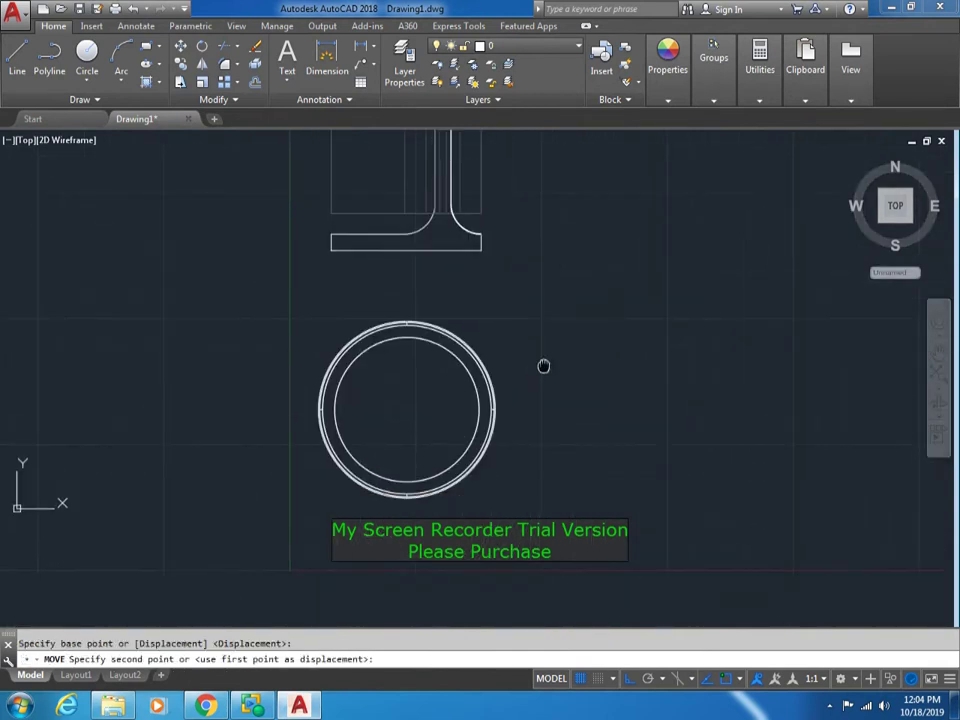
key("Escape")
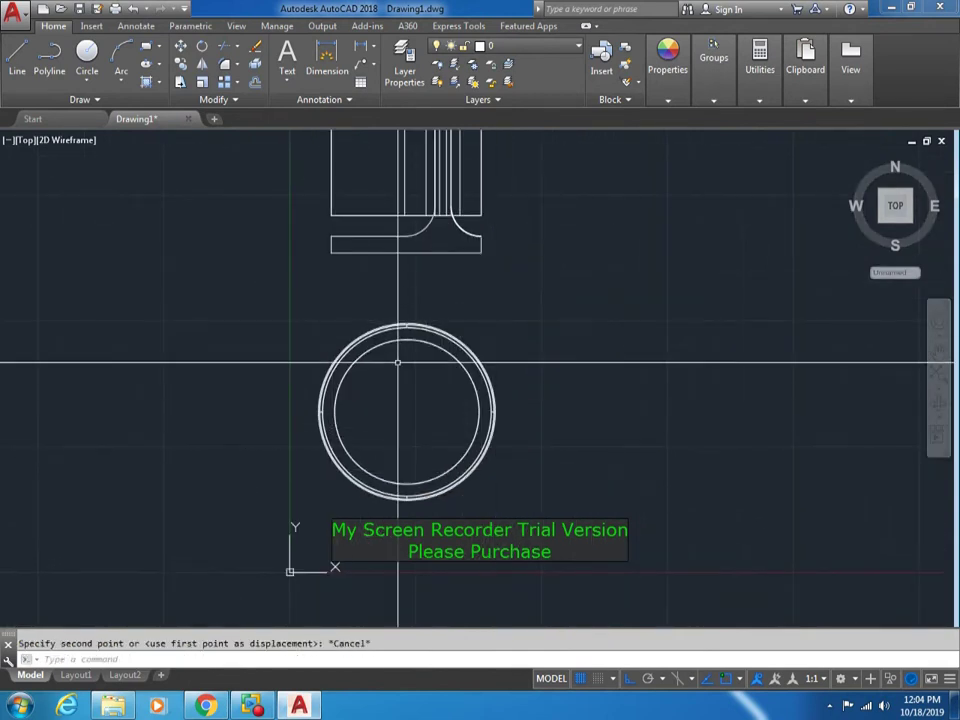
scroll(497, 345, "down", 2)
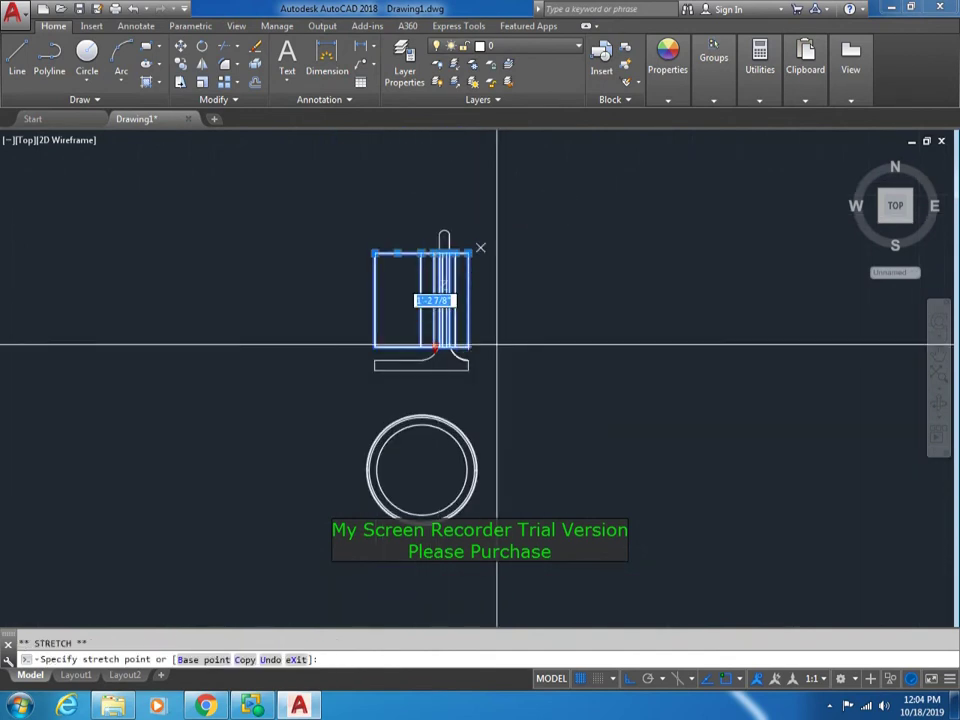
scroll(434, 336, "up", 2)
In SW Isometric view, grip-stretch the stand's upright panel to a new point, then return to Top view
left_click(434, 333)
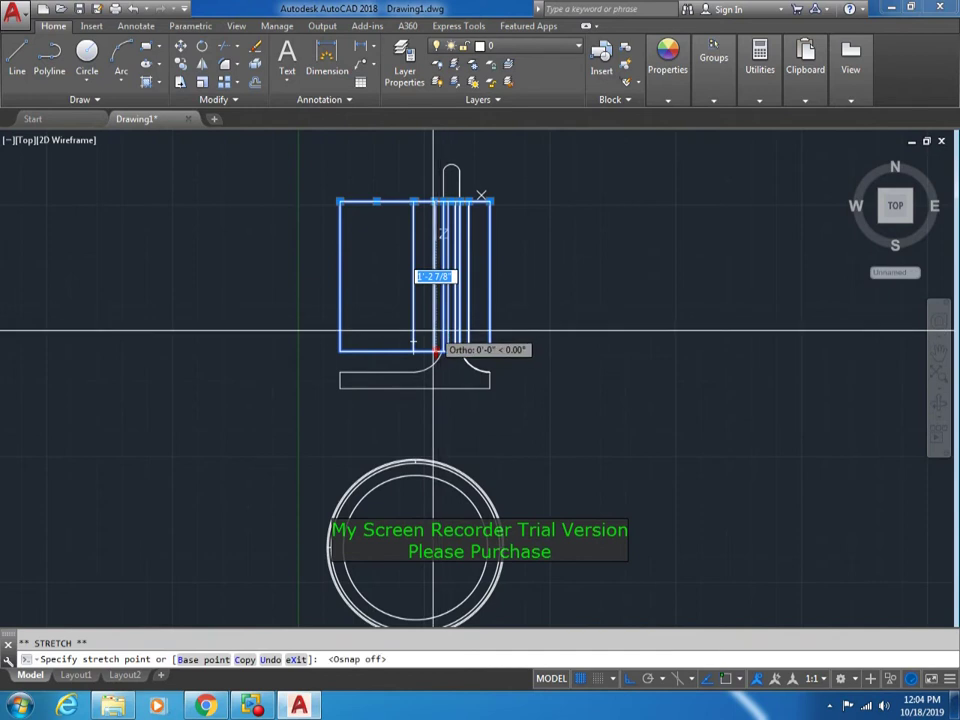
scroll(435, 350, "up", 3)
scroll(431, 369, "down", 3)
key("Escape")
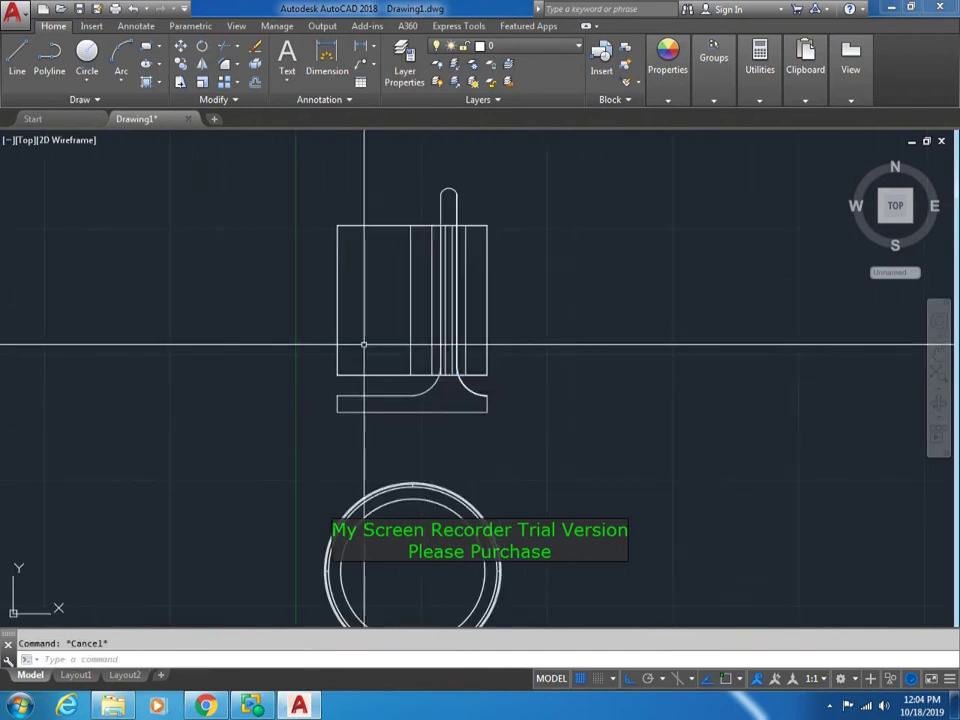
left_click(25, 141)
left_click(60, 277)
left_click(455, 362)
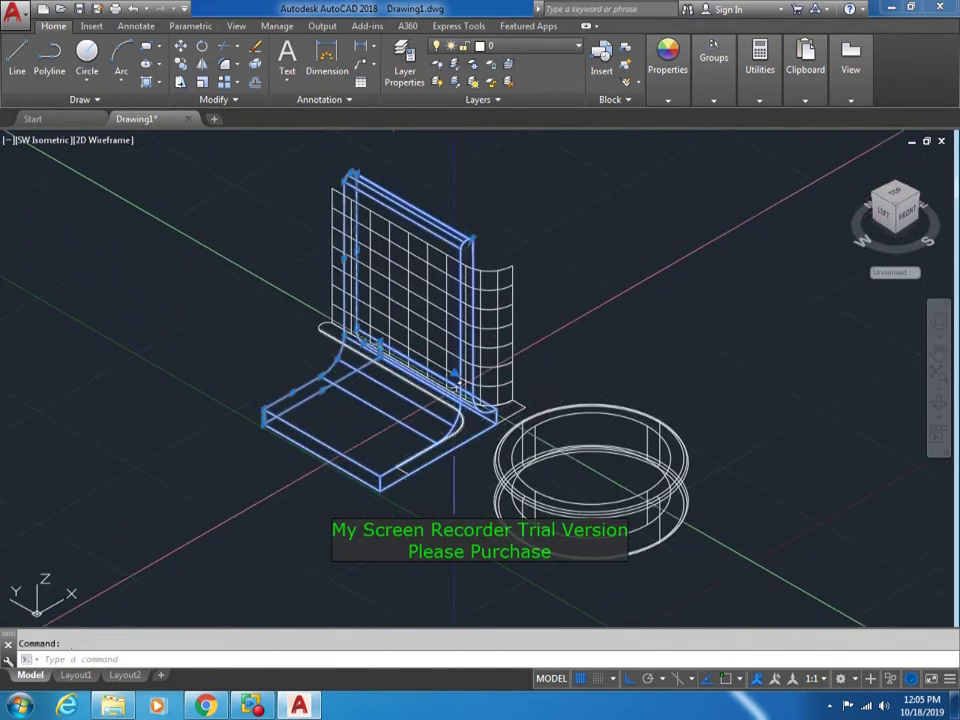
scroll(458, 362, "up", 2)
left_click(455, 365)
left_click(437, 348)
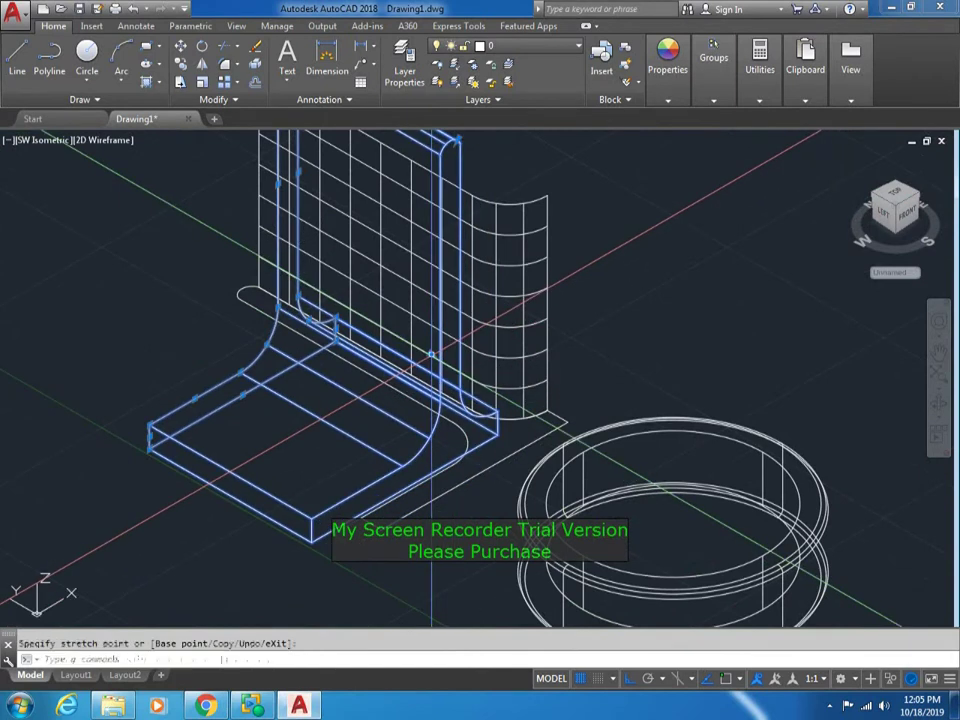
key("Escape")
key("Escape")
left_click(30, 141)
left_click(50, 171)
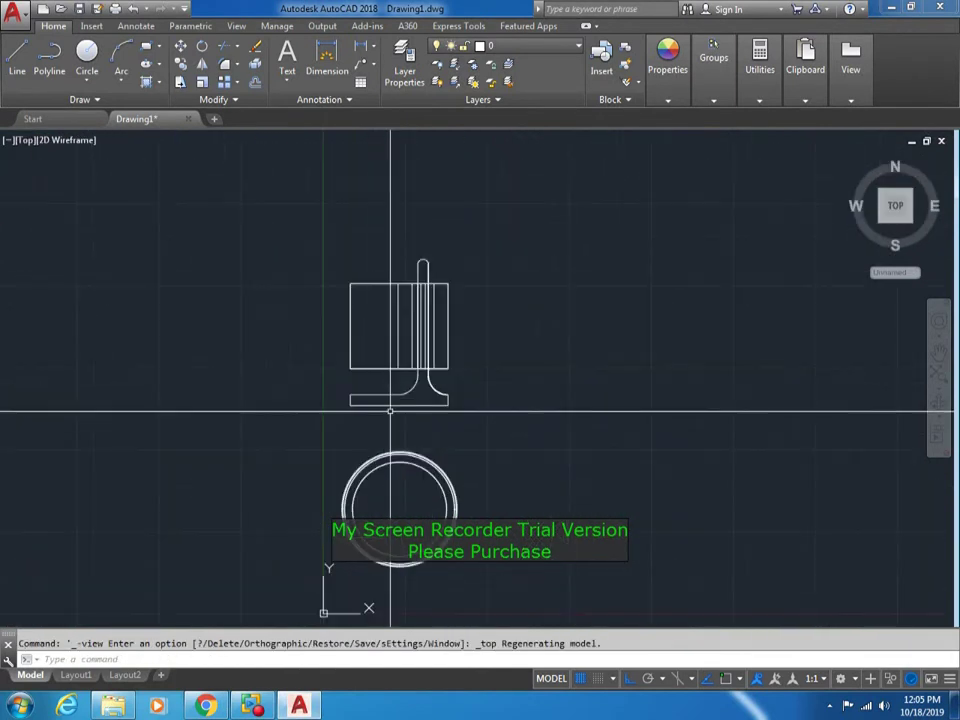
Window-select the upright panel and move it over the round base
left_click(532, 395)
key("m")
key("Return")
left_click(561, 306)
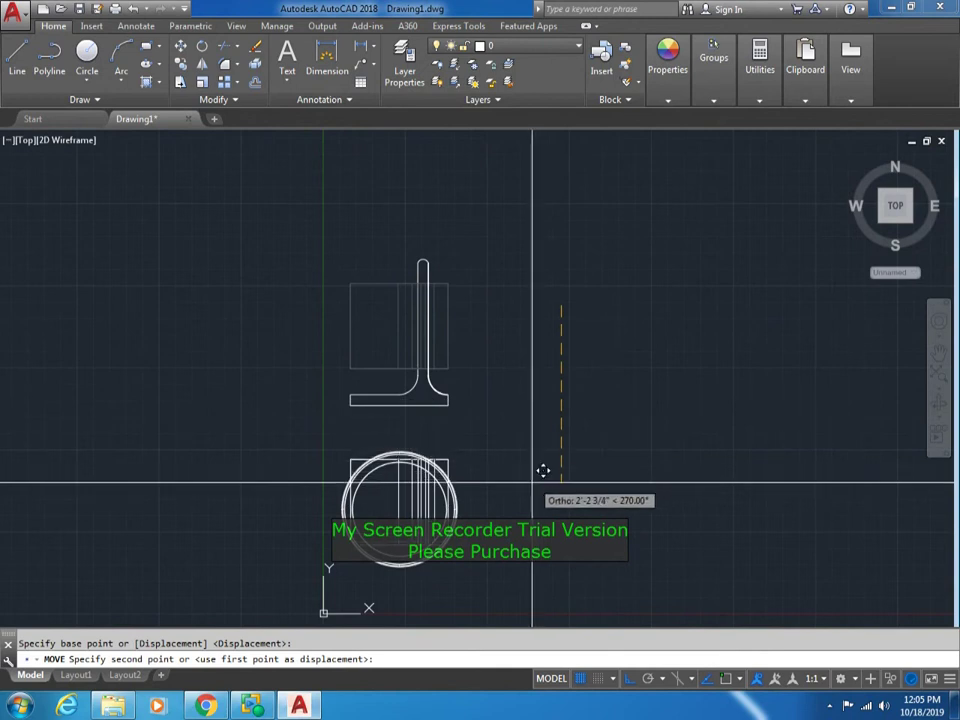
middle_click_drag(531, 484, 547, 462)
left_click(553, 456)
Stretch the panel's edge to trim its width, then switch to SW Isometric view
scroll(410, 500, "up", 4)
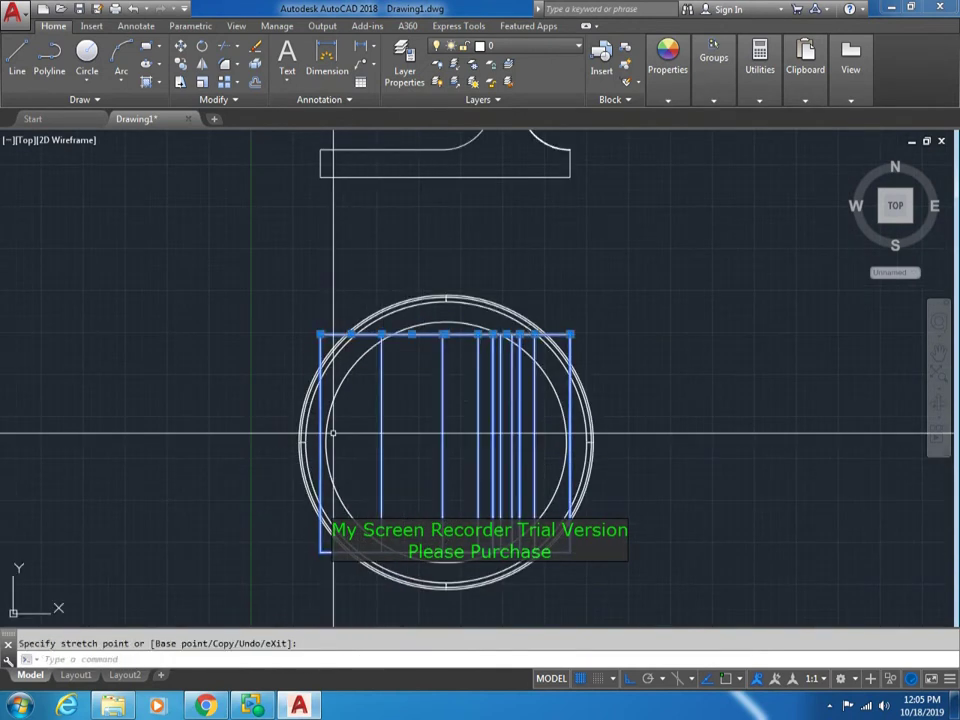
left_click(308, 410)
left_click(30, 141)
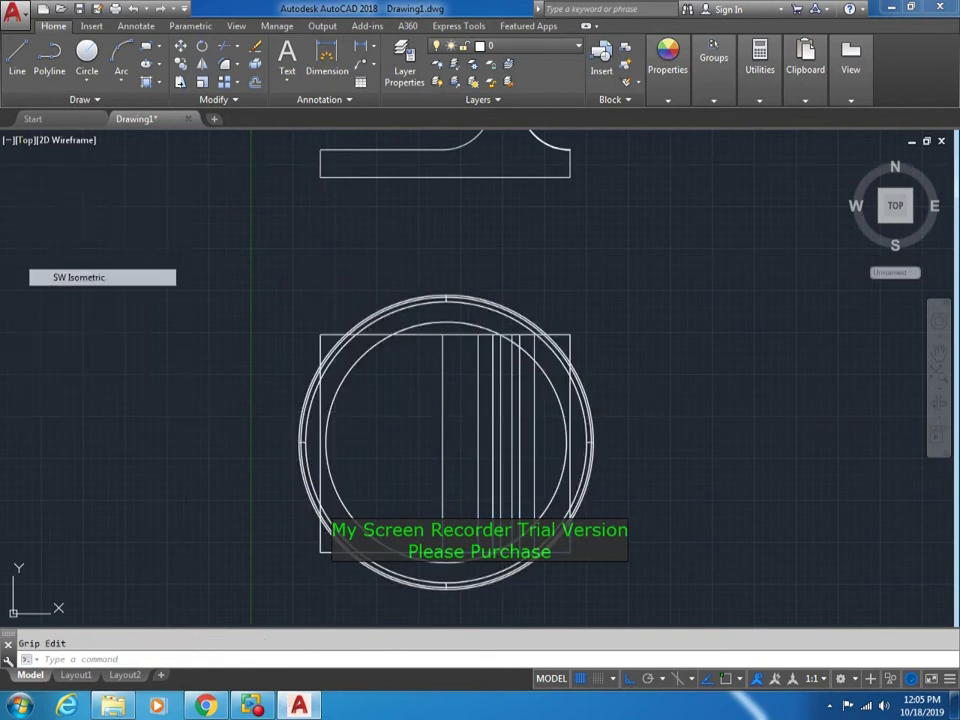
left_click(70, 274)
left_click(103, 141)
Switch to Realistic shading and move the panel solid to a new height
left_click(144, 228)
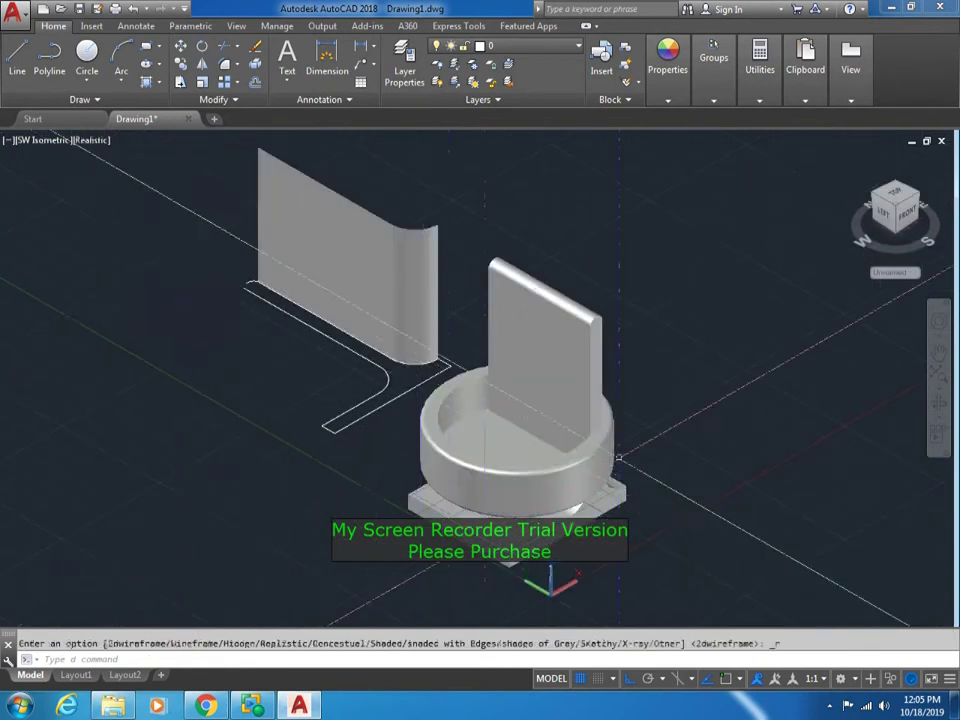
type("m")
key("Return")
left_click(522, 308)
key("Return")
left_click(626, 302)
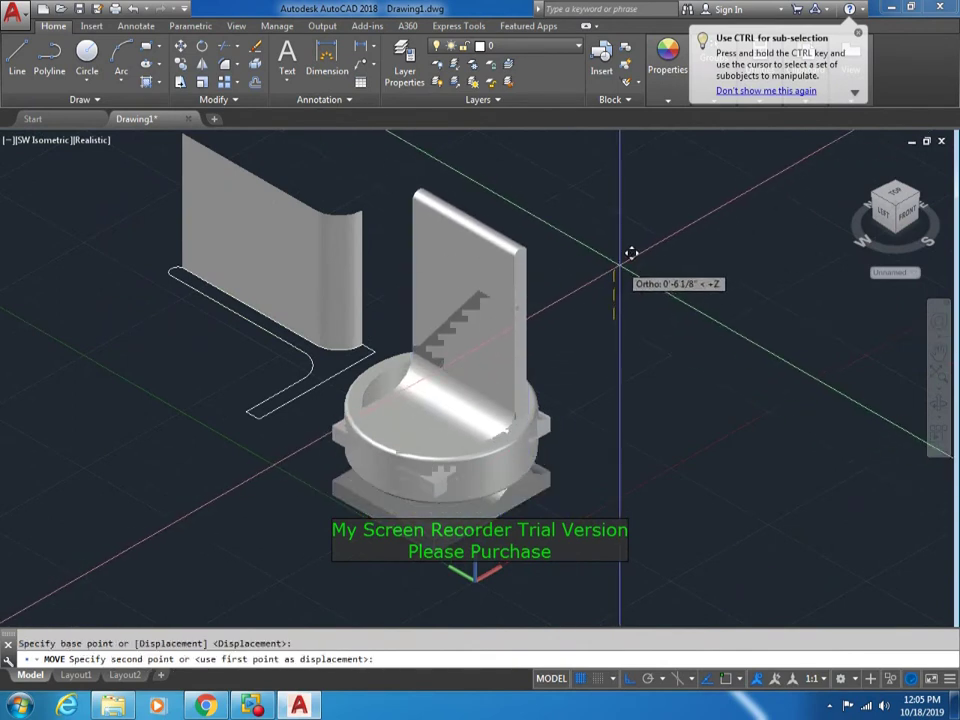
left_click(631, 253)
Orbit the view to see the stand and panel from the front
type("3r")
key("Return")
type("d")
key("Return")
mouse_move(592, 346)
left_mouse_down()
mouse_move(491, 298)
mouse_move(475, 314)
mouse_move(553, 285)
mouse_move(530, 282)
left_mouse_up()
Move the upright panel down along -Z so it seats in the round base
left_click(430, 222)
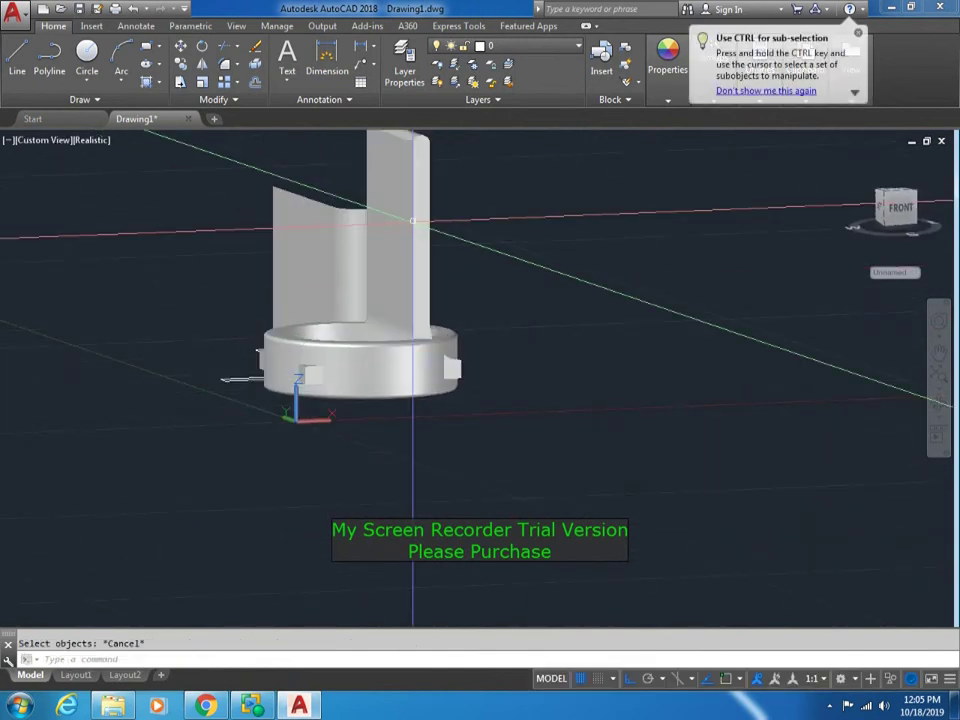
key("Return")
left_click(497, 240)
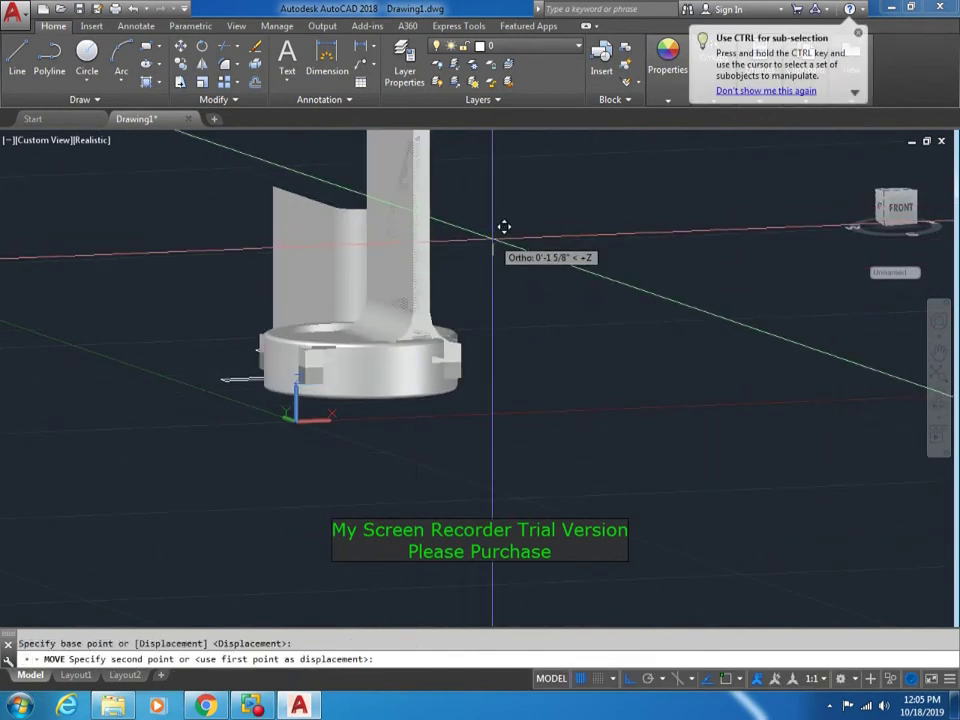
left_click(503, 229)
Cancel the rotate command and orbit around to inspect the seated panel from several angles
type("ro")
key("Return")
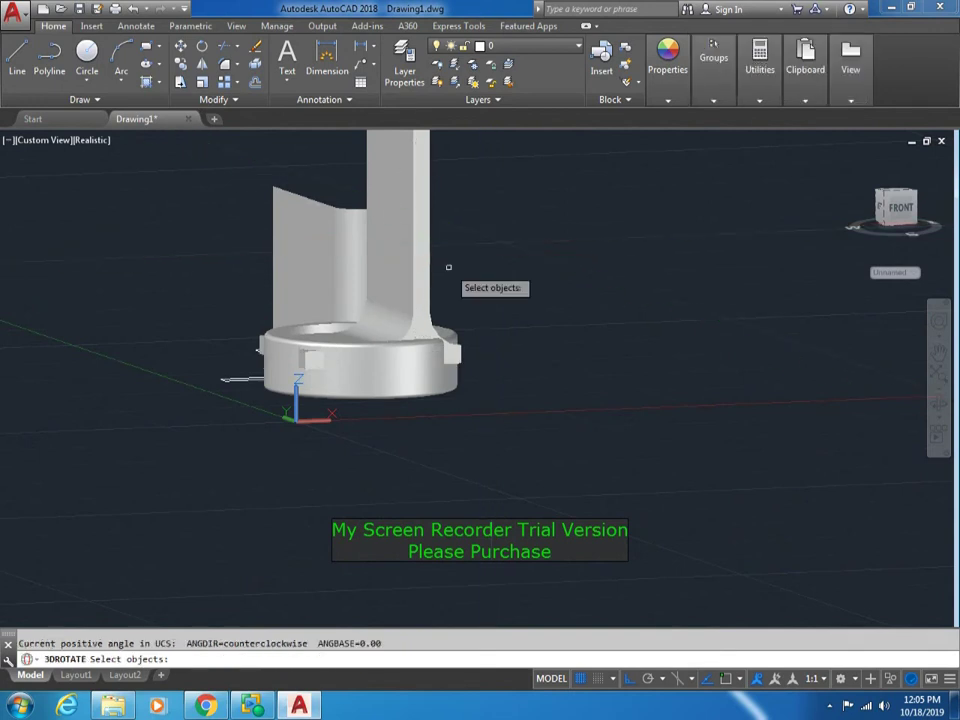
key("Escape")
scroll(441, 368, "down", 2)
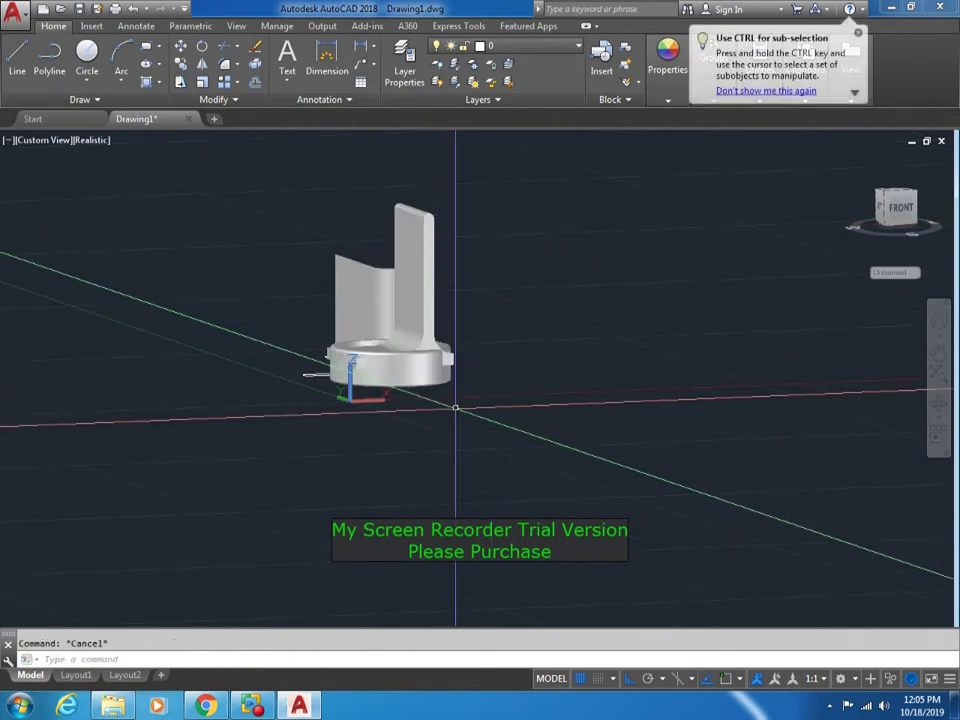
middle_click_drag(457, 412, 500, 452, "shift")
scroll(510, 410, "up", 3)
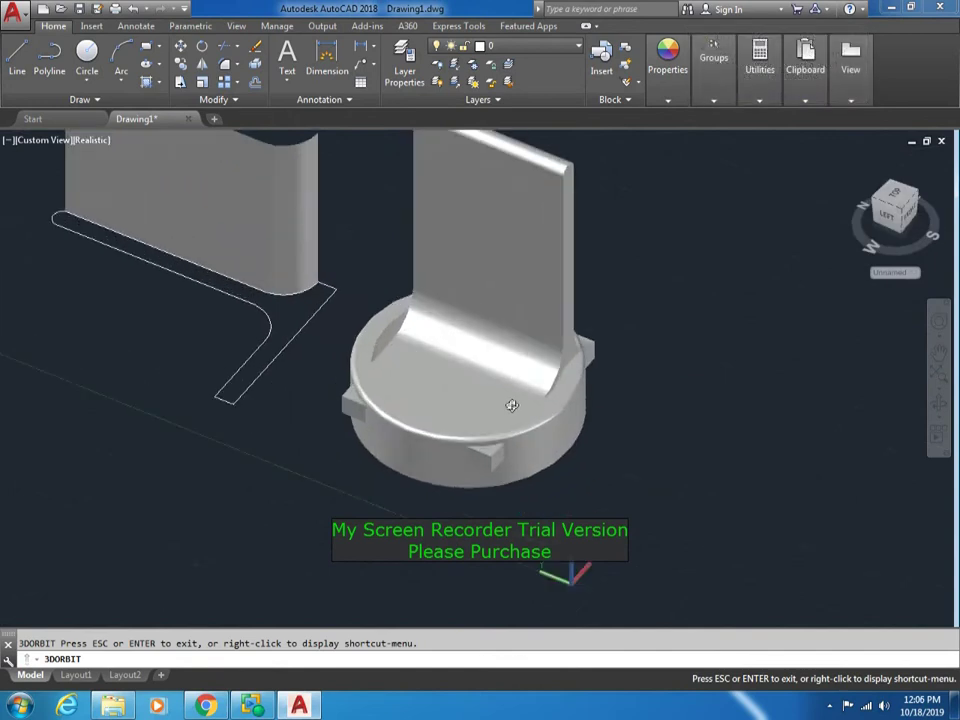
mouse_move(681, 338)
middle_mouse_down("shift")
mouse_move(723, 322)
mouse_move(400, 343)
mouse_move(343, 318)
mouse_move(439, 343)
mouse_move(503, 344)
mouse_move(381, 388)
mouse_move(364, 436)
mouse_move(138, 259)
middle_mouse_up("shift")
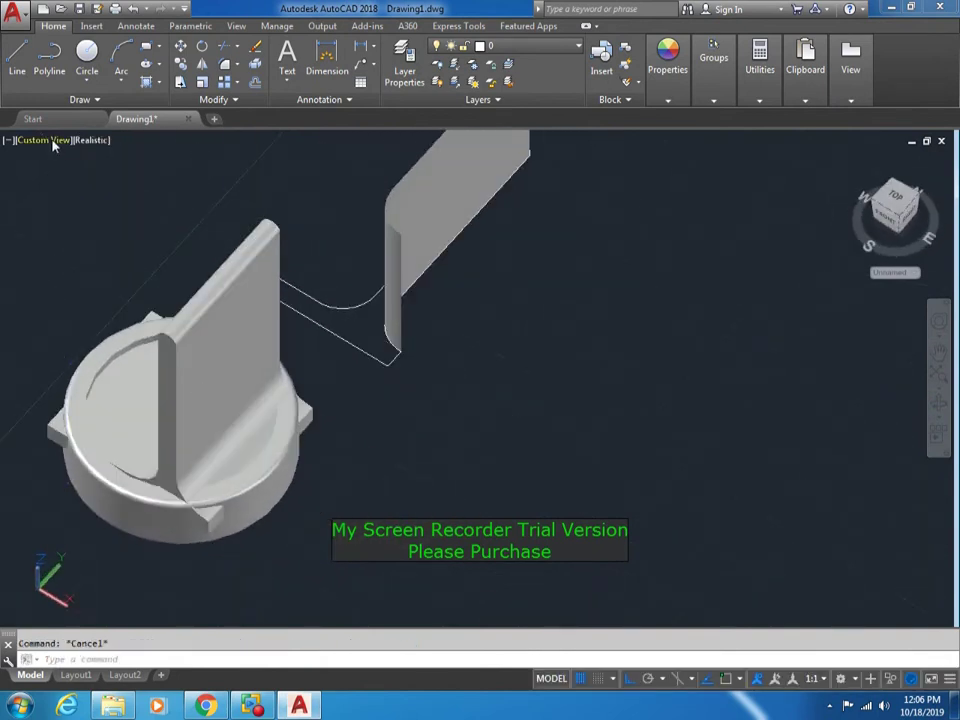
Switch to the 2D Wireframe visual style and the Top view
left_click(97, 142)
left_click(150, 178)
left_click(45, 140)
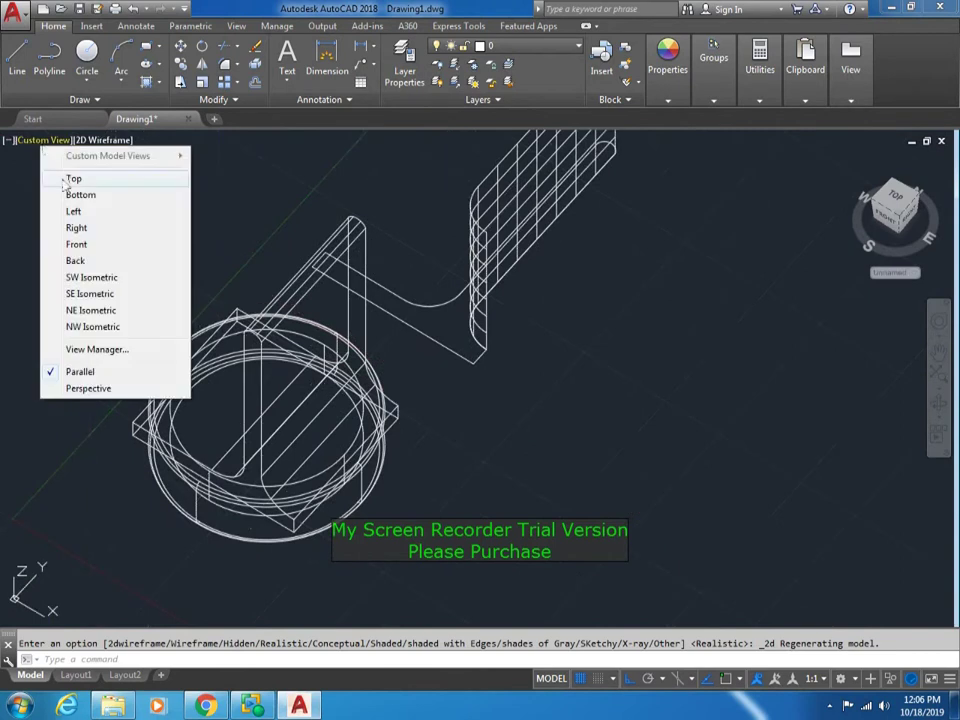
left_click(71, 178)
Draw a small circle overlapping the base's upper-left rim and pick its move base point
key("Escape")
type("c")
key("Return")
scroll(335, 405, "up", 4)
key("Escape")
key("space")
scroll(360, 277, "down", 2)
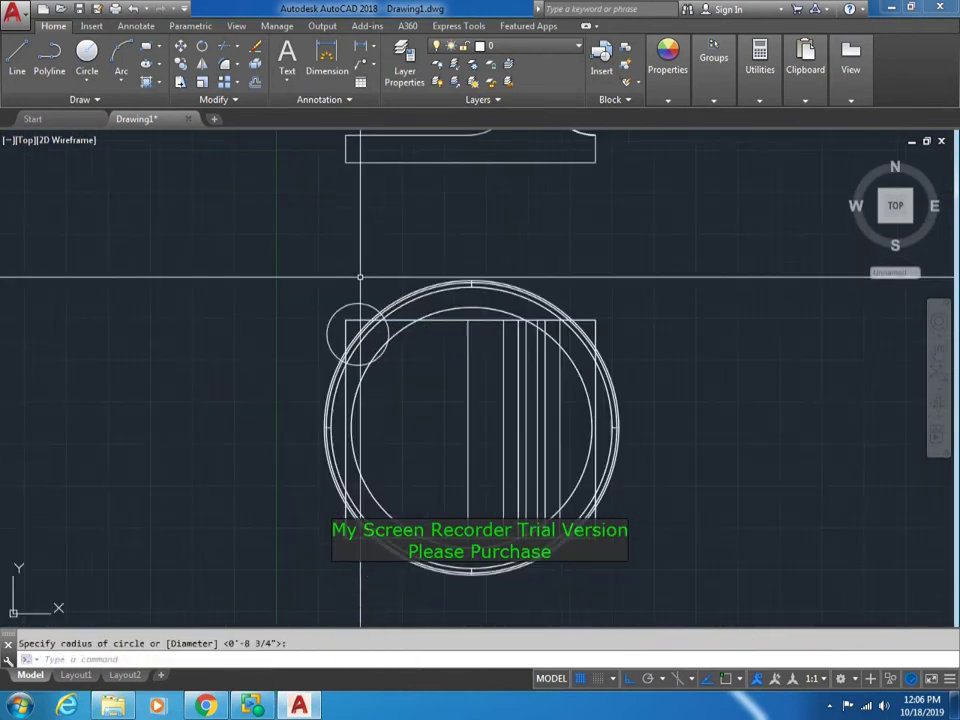
key("Return")
left_click(328, 270)
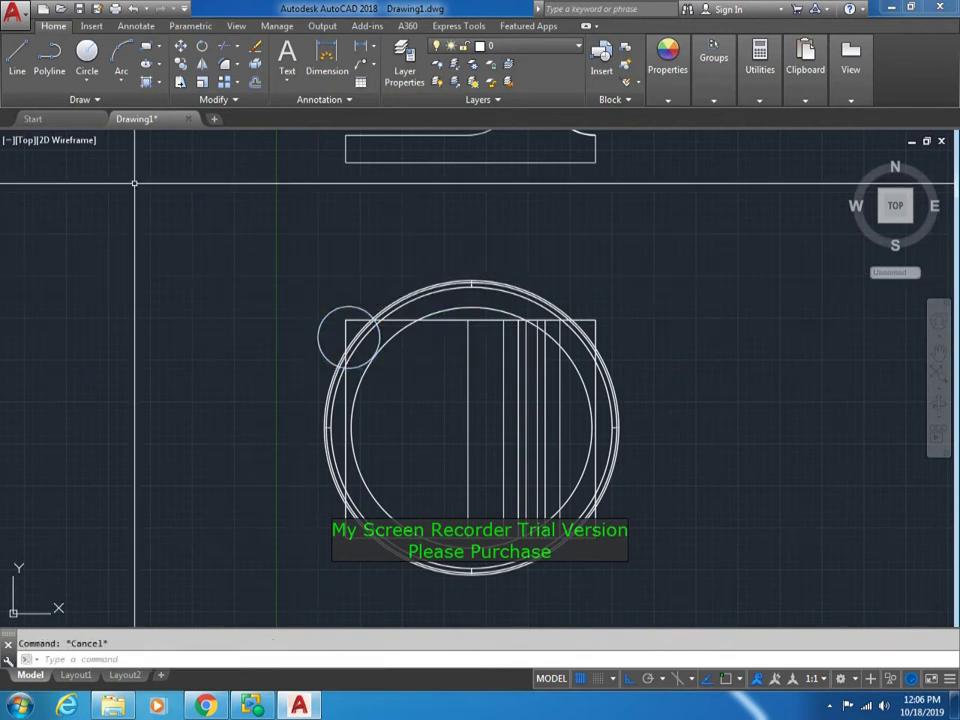
Switch to the SW Isometric view, then start and cancel 3DROTATE
left_click(22, 141)
left_click(64, 276)
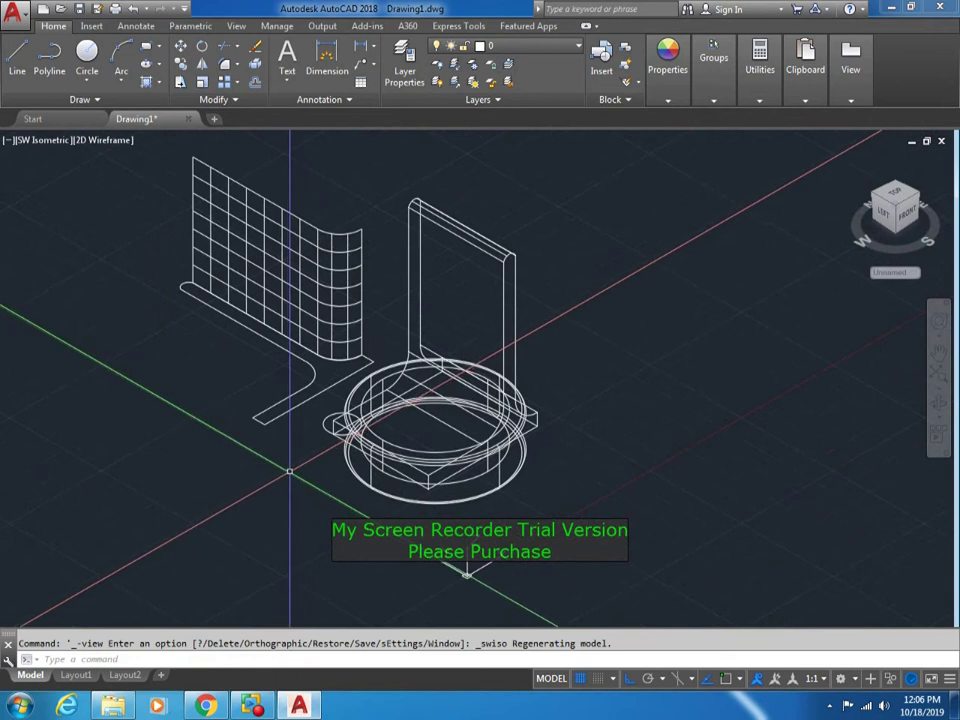
scroll(289, 471, "up", 5)
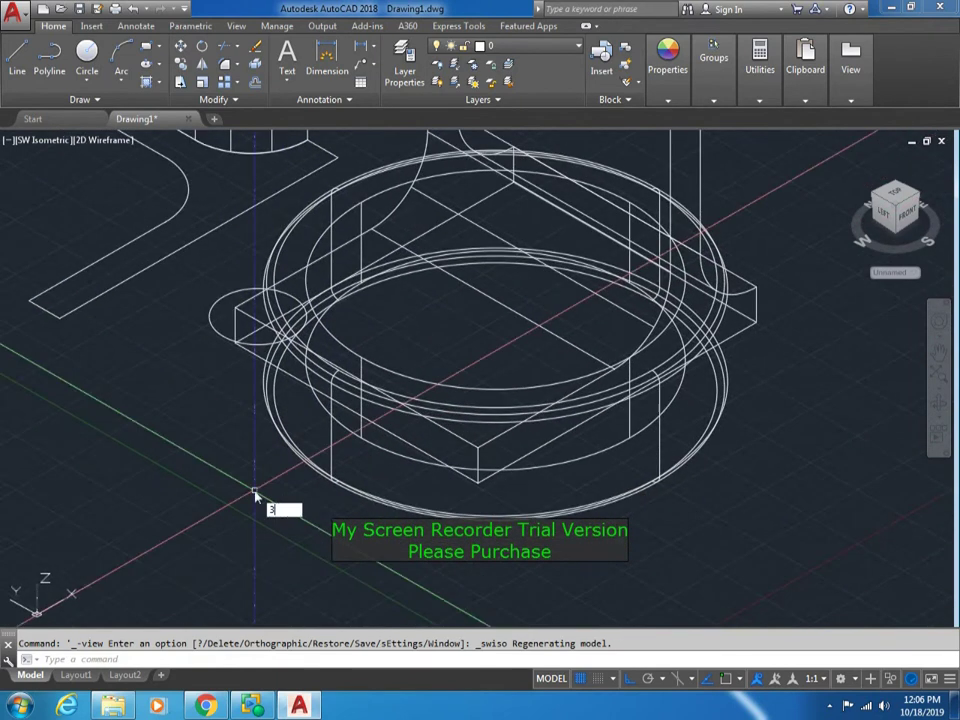
type("3drotate")
key("Return")
key("Escape")
Orbit to a low side view of the base
type("3")
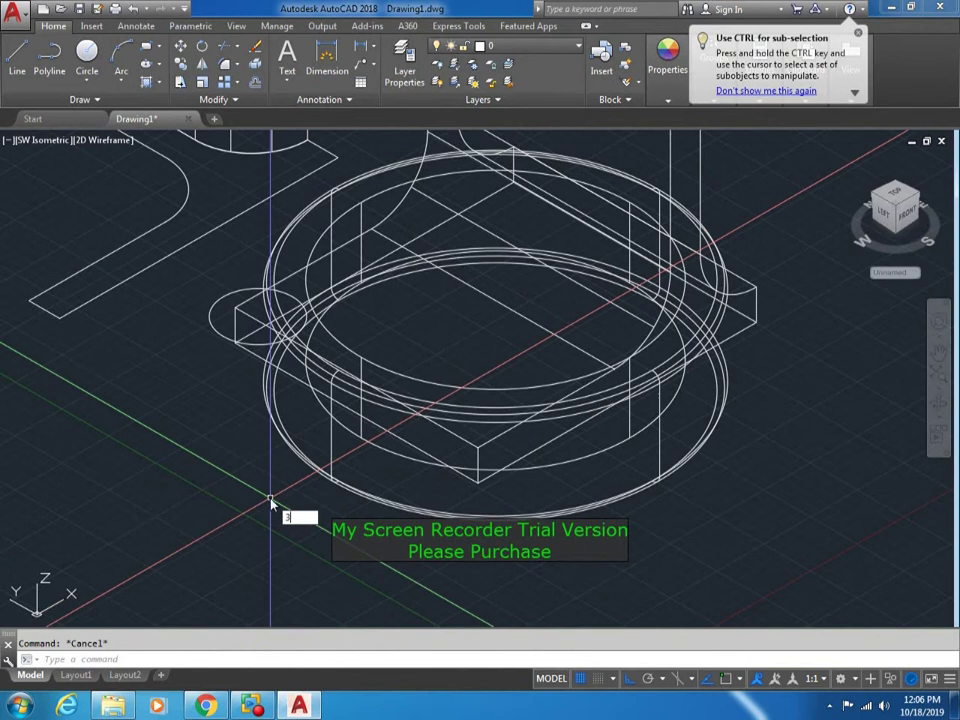
key("Return")
mouse_move(270, 500)
left_mouse_down()
mouse_move(304, 424)
mouse_move(323, 423)
left_mouse_up()
key("Escape")
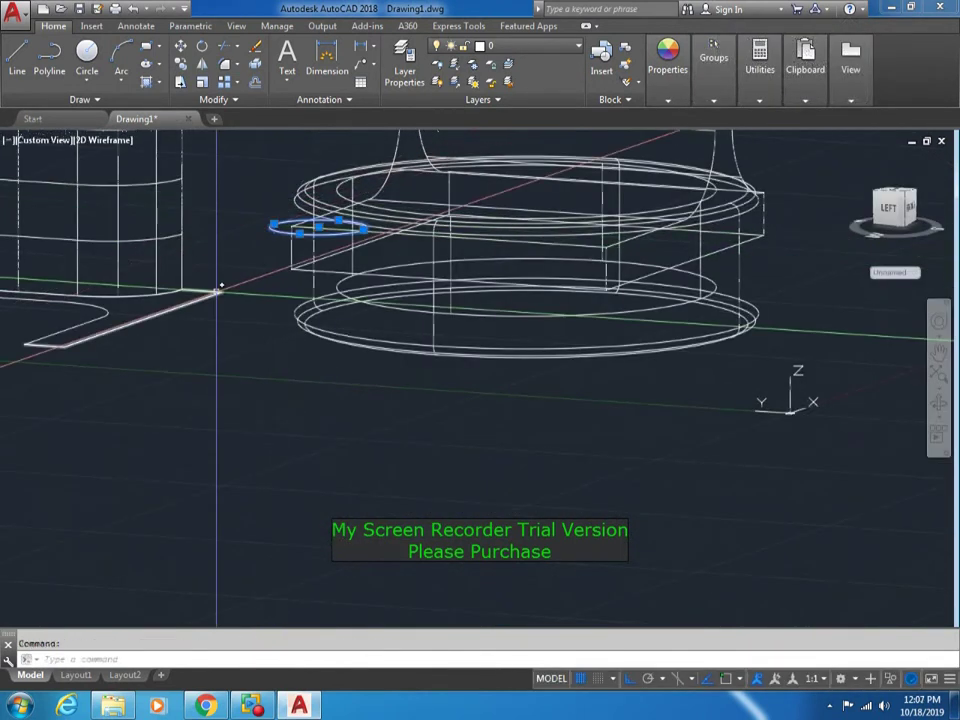
Start moving the small circle, then cancel so it stays in place
type("m")
key("Return")
left_click(233, 328)
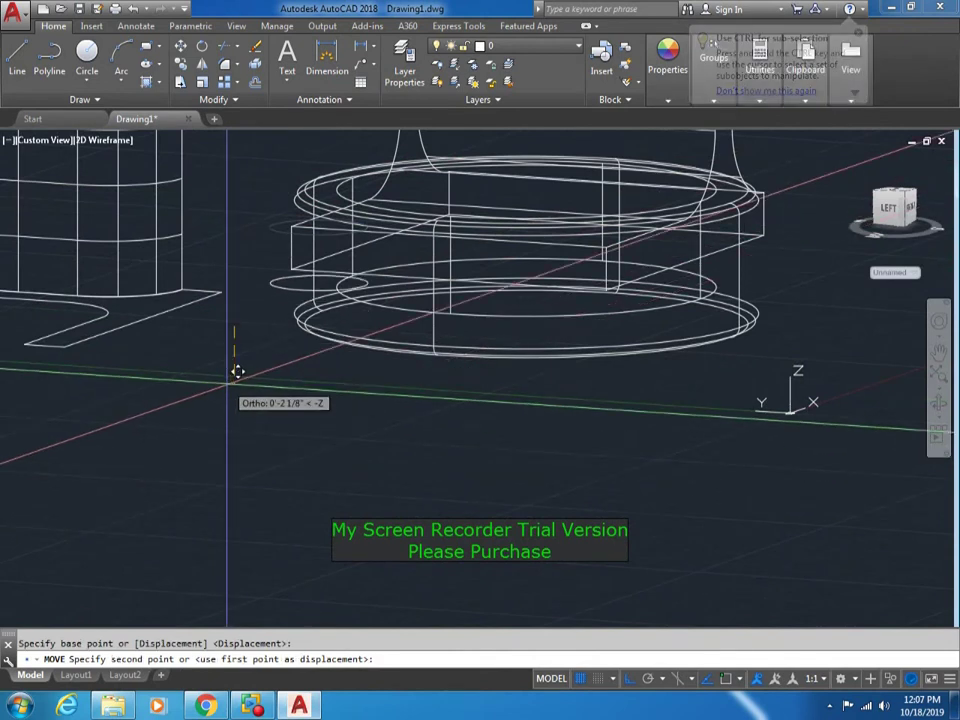
key("Escape")
key("alt+Tab")
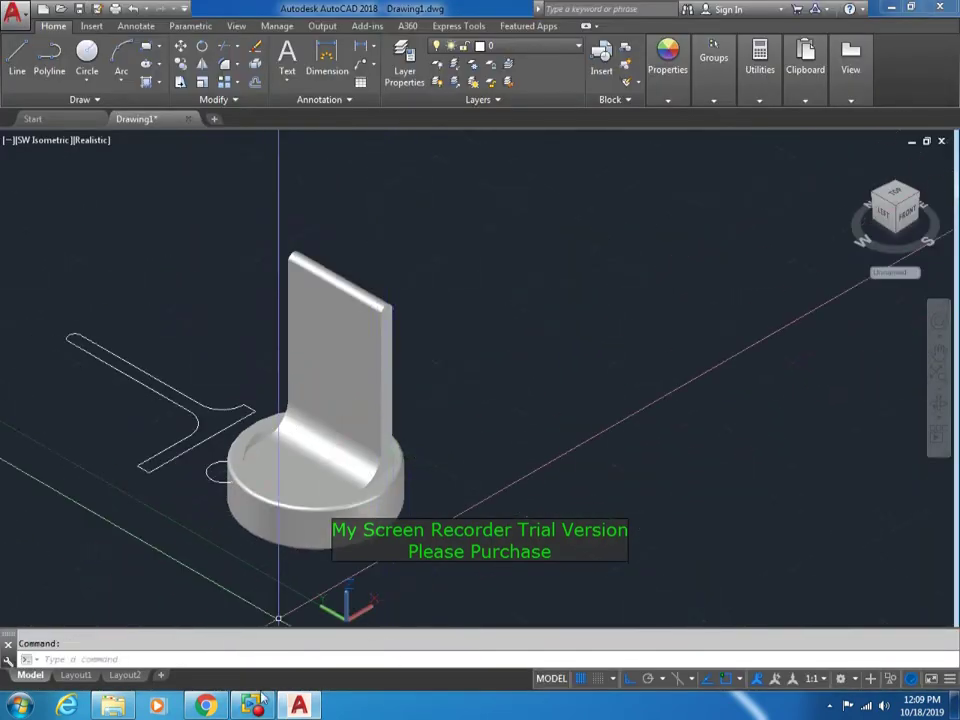
key("alt+Tab")
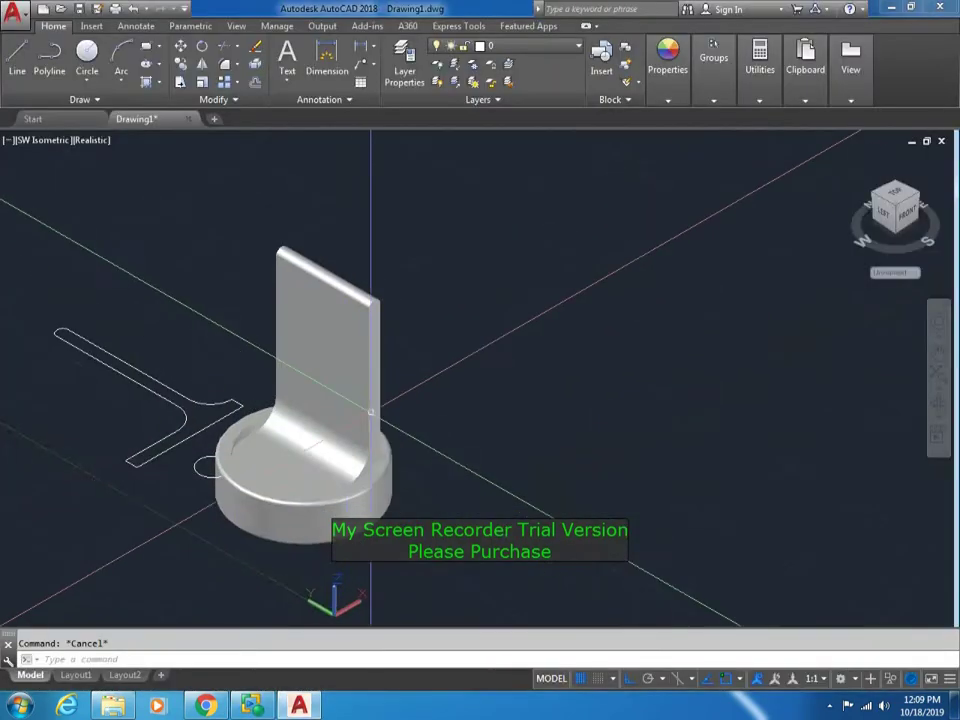
key("Escape")
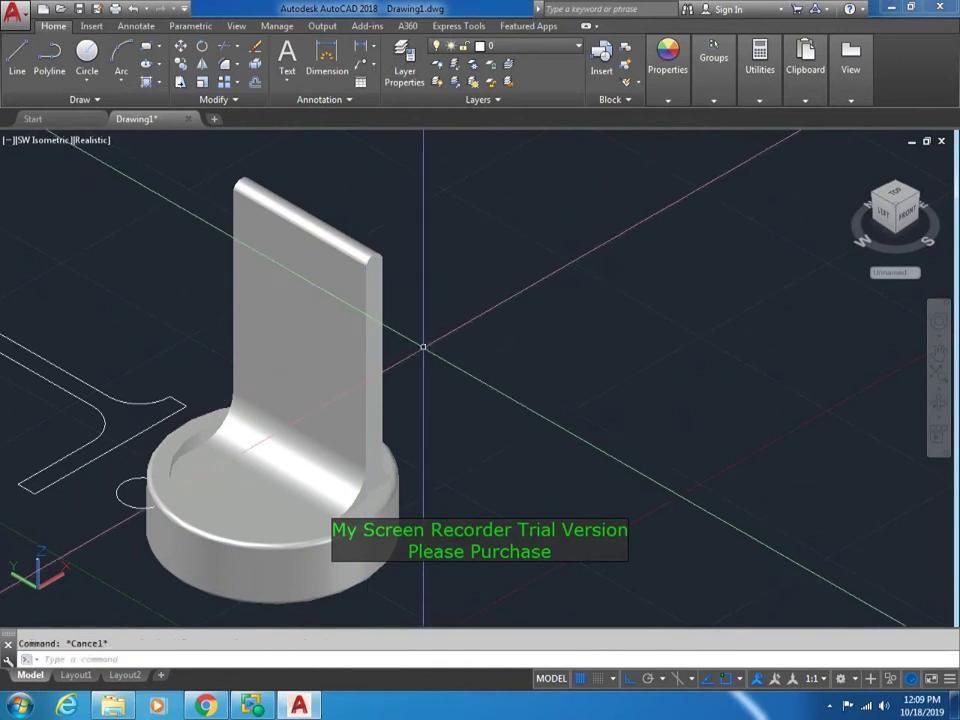
type("1")
key("Return")
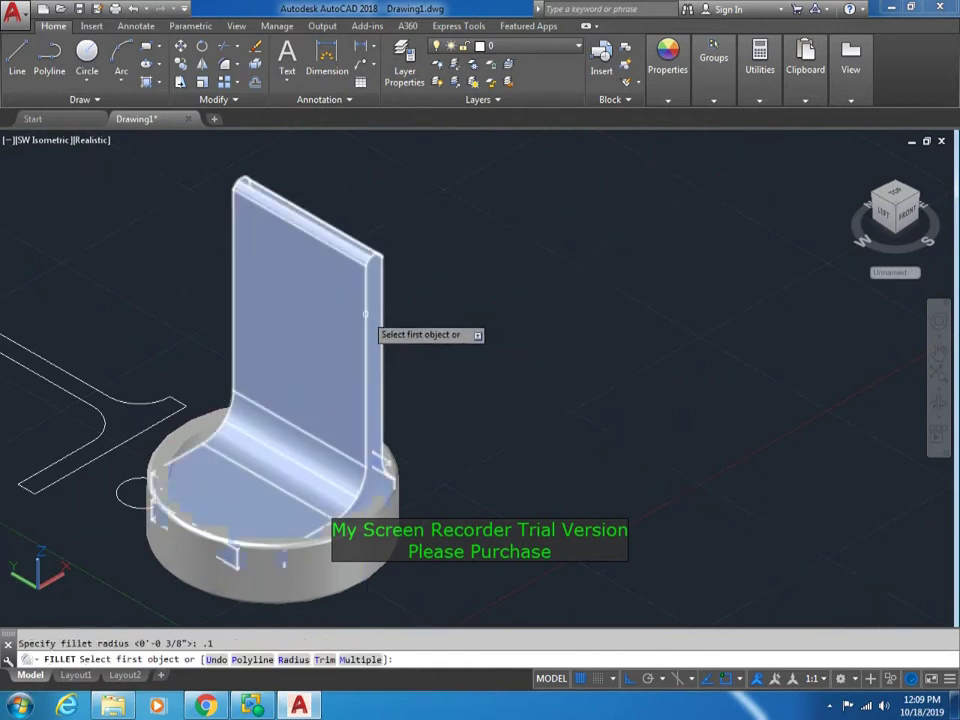
left_click(379, 332)
key("Escape")
scroll(283, 245, "up", 3)
type("dist")
key("Return")
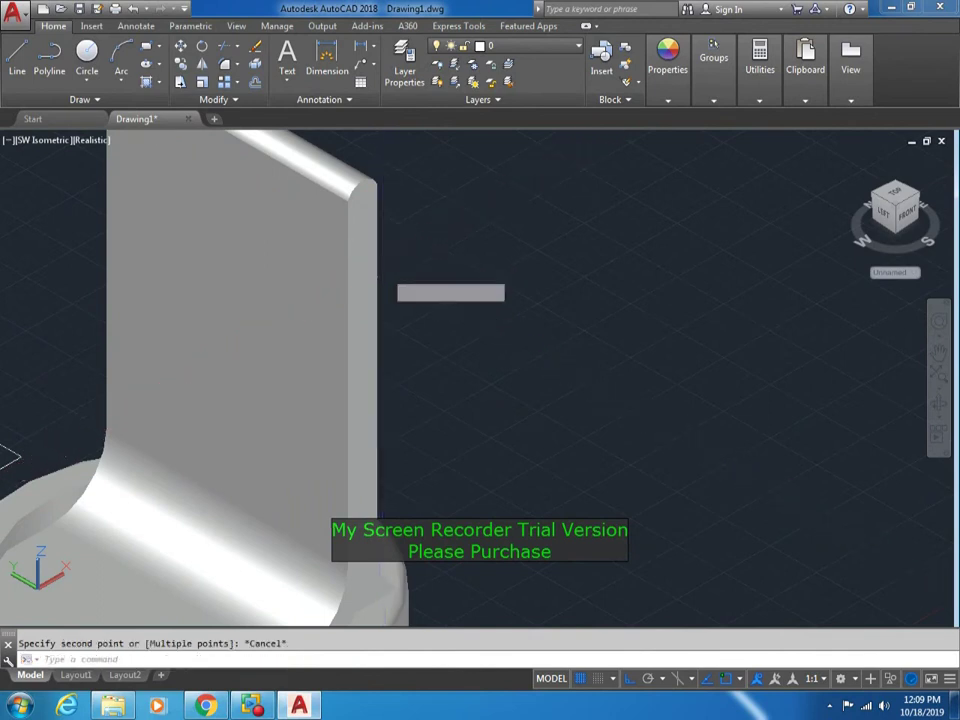
left_click(381, 296)
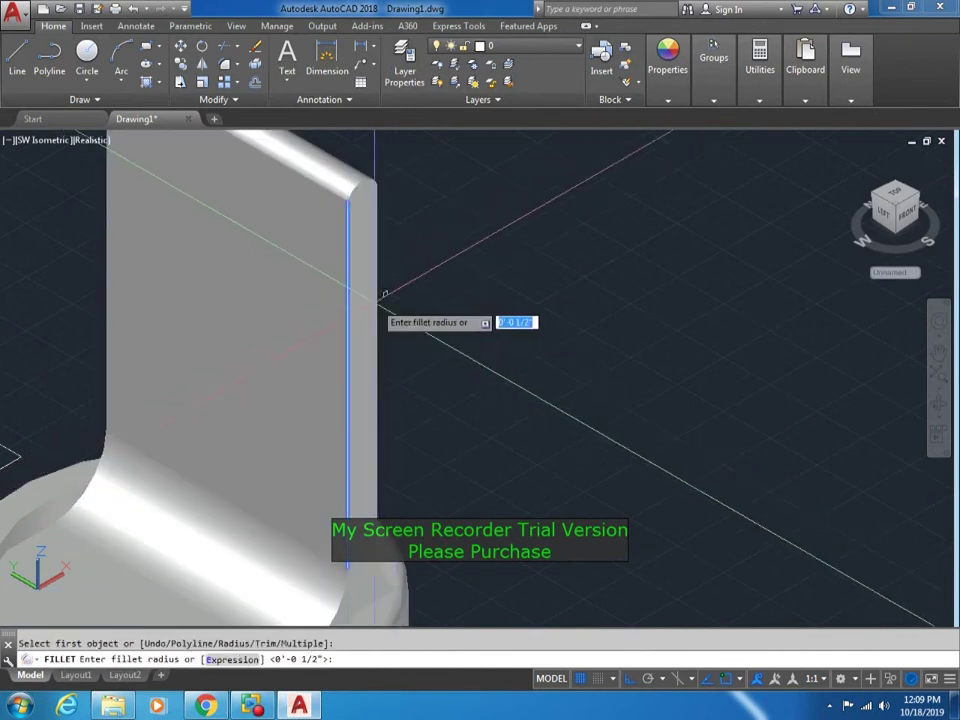
key("Return")
scroll(430, 380, "down", 3)
key("Return")
scroll(430, 380, "up", 3)
left_click(398, 373)
key("Escape")
scroll(330, 340, "up", 2)
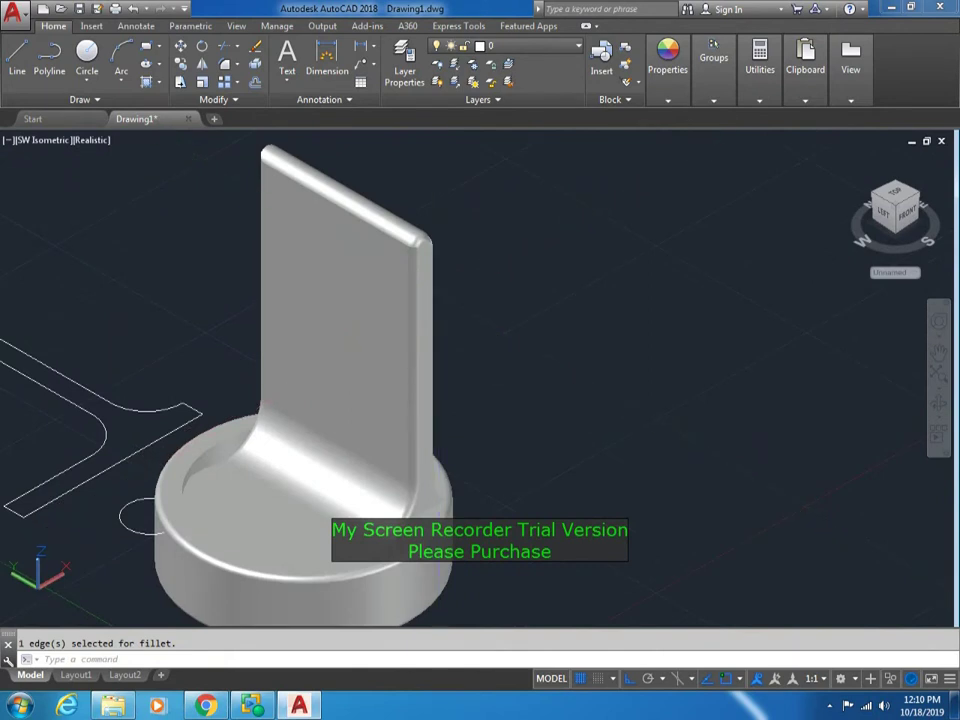
key("Escape")
scroll(186, 228, "up", 2)
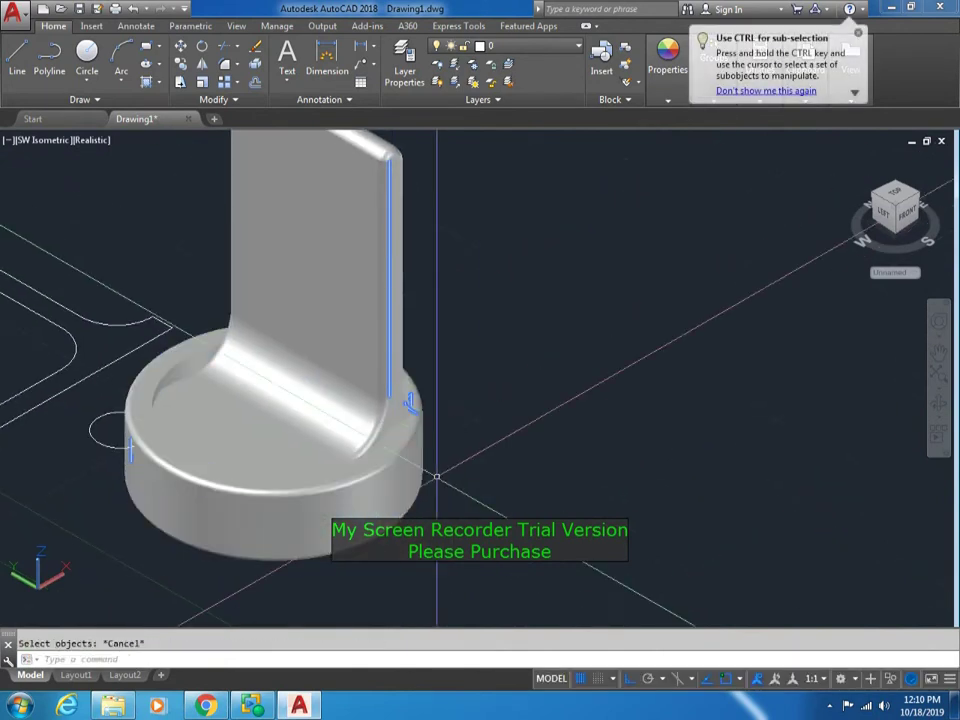
scroll(186, 228, "up", 2)
scroll(186, 228, "up", 2)
key("Escape")
Orbit the stand to front-facing and right-side views
type("3do")
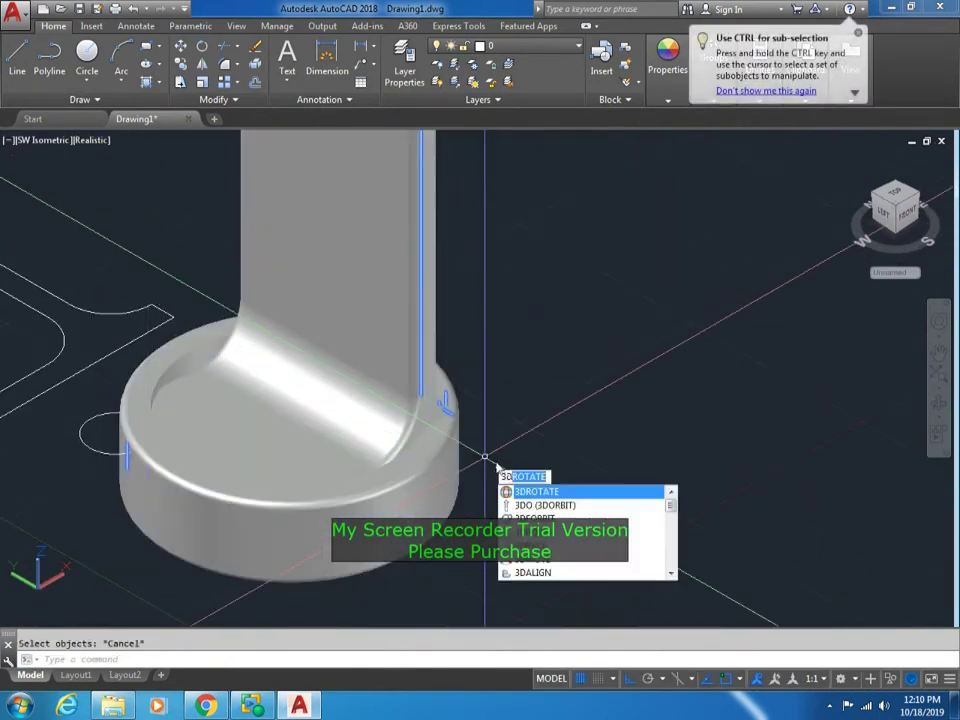
key("Return")
left_click_drag(503, 470, 388, 470)
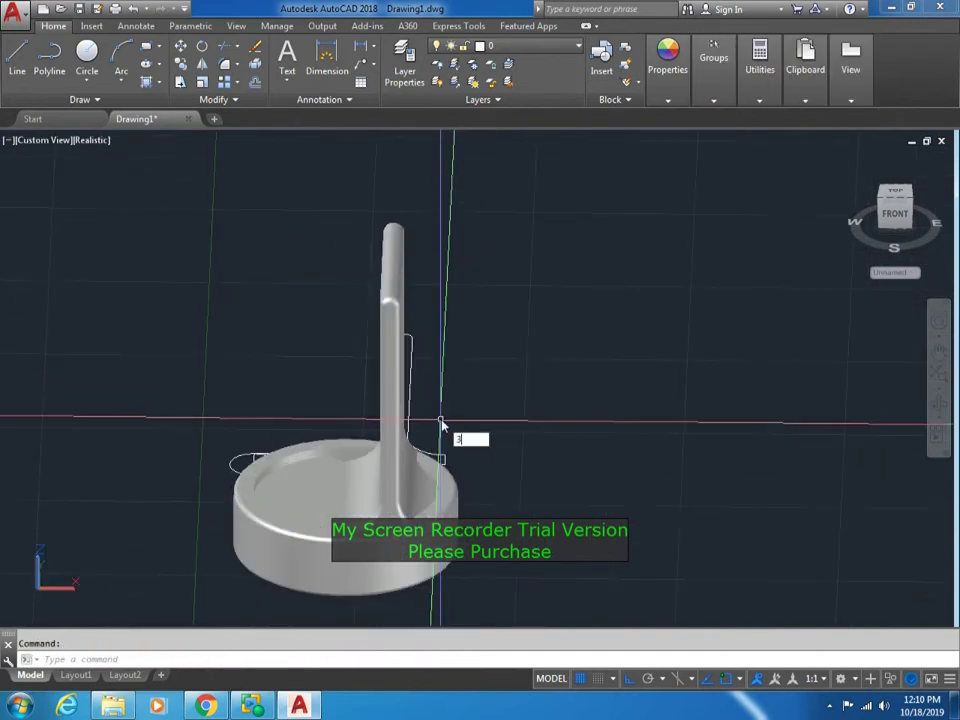
key("Escape")
type("3")
key("Down")
key("Return")
mouse_move(594, 364)
left_mouse_down()
mouse_move(253, 433)
mouse_move(338, 504)
mouse_move(604, 349)
left_mouse_up()
scroll(604, 349, "up", 3)
key("Escape")
Fillet two edges where the upright panel joins the base
type("f")
key("Return")
left_click(493, 325)
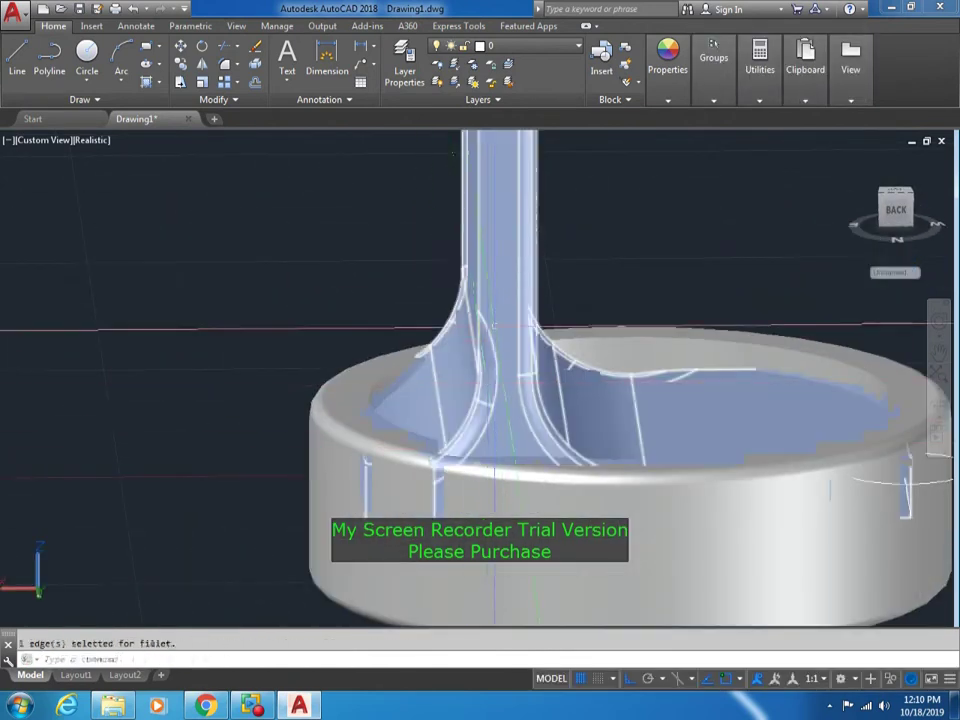
left_click(489, 281)
key("Return")
key("Return")
scroll(476, 381, "up", 1)
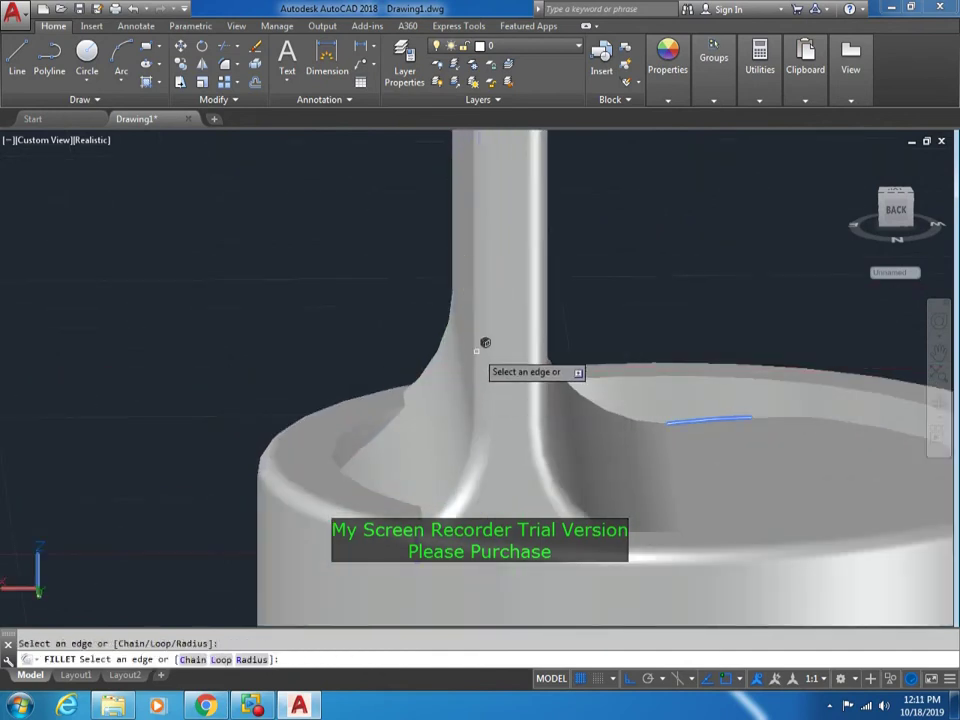
key("Return")
scroll(485, 343, "down", 3)
scroll(487, 251, "up", 5)
Orbit with 3DORBIT to right-side and higher views of the base
key("Return")
key("Return")
scroll(488, 258, "down", 3)
key("Escape")
type("3do")
key("Return")
mouse_move(499, 326)
left_mouse_down()
mouse_move(478, 354)
mouse_move(457, 494)
left_mouse_up()
scroll(457, 494, "down", 3)
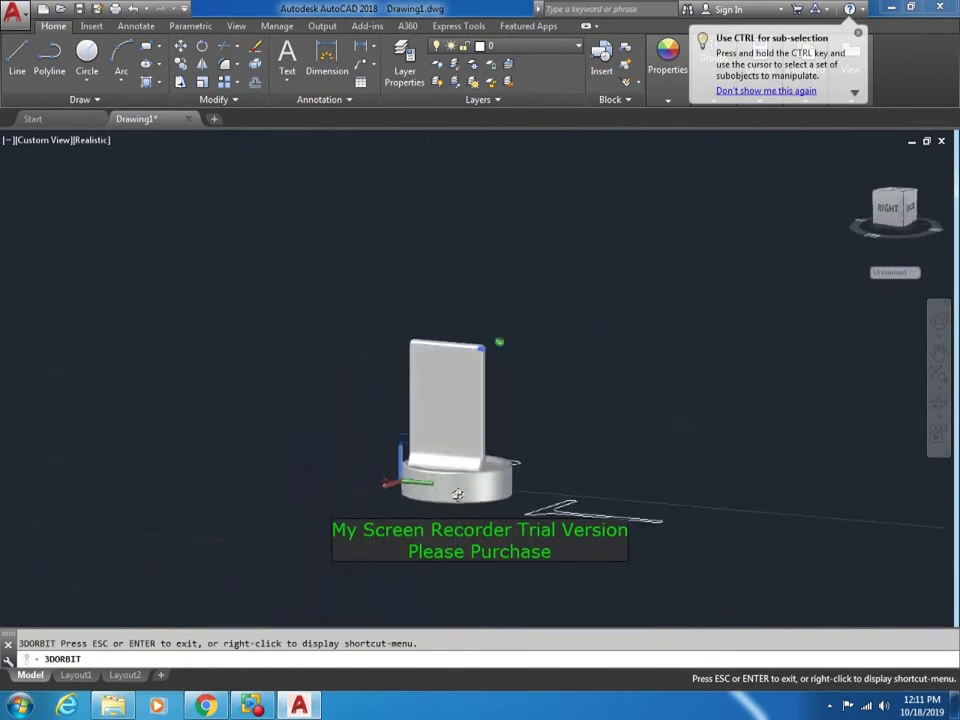
left_click_drag(306, 511, 531, 489)
scroll(553, 364, "up", 3)
scroll(514, 360, "up", 2)
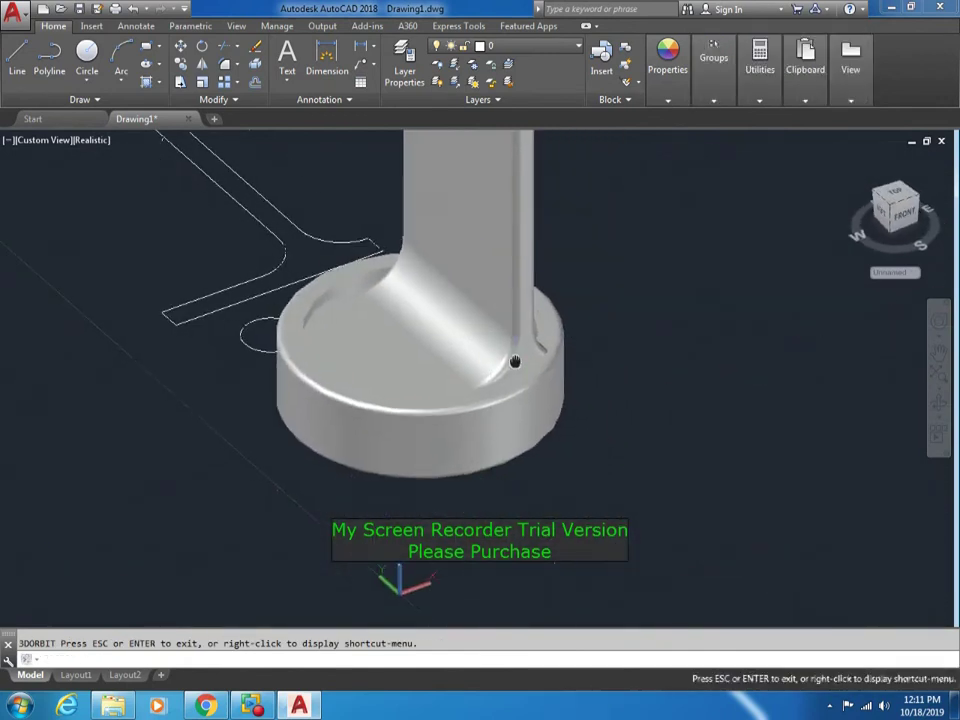
key("Escape")
Try MOVE and 3DROTATE, cancelling both
type("m")
key("Return")
left_click(668, 229)
key("Escape")
type("3drotate")
key("Return")
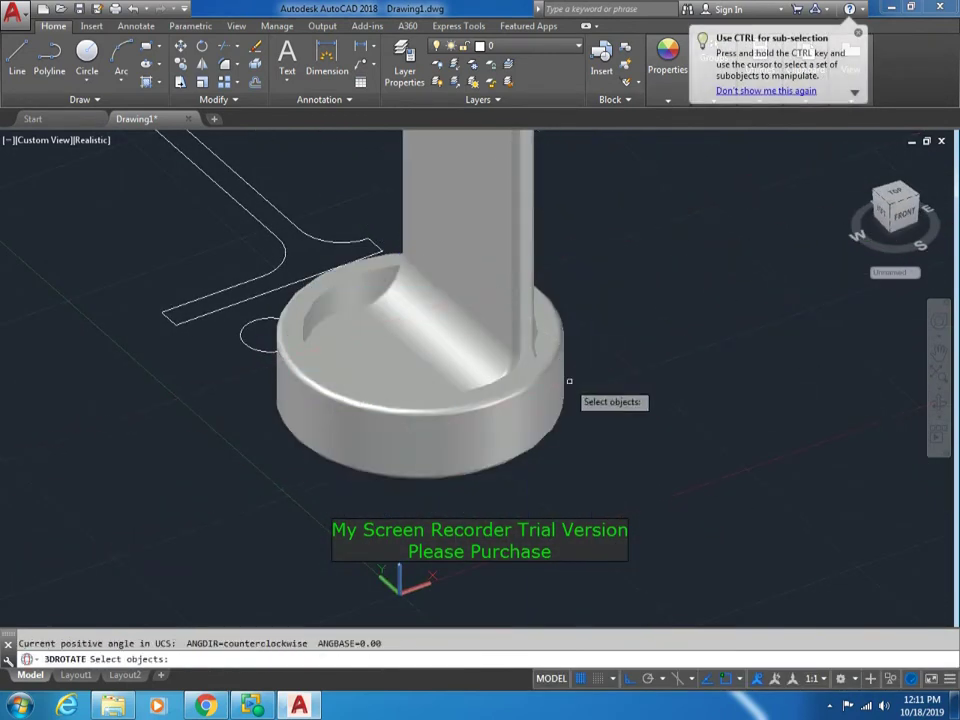
key("Escape")
Free-orbit the stand to a new angle with 3DFORBIT
key("Escape")
type("3dforbit")
key("Return")
mouse_move(513, 385)
left_mouse_down()
mouse_move(437, 296)
mouse_move(589, 336)
mouse_move(230, 357)
mouse_move(306, 298)
mouse_move(366, 401)
mouse_move(491, 321)
mouse_move(300, 300)
left_mouse_up()
key("Escape")
Switch to 2D Wireframe and flip between Top and SW Isometric views
left_click(92, 140)
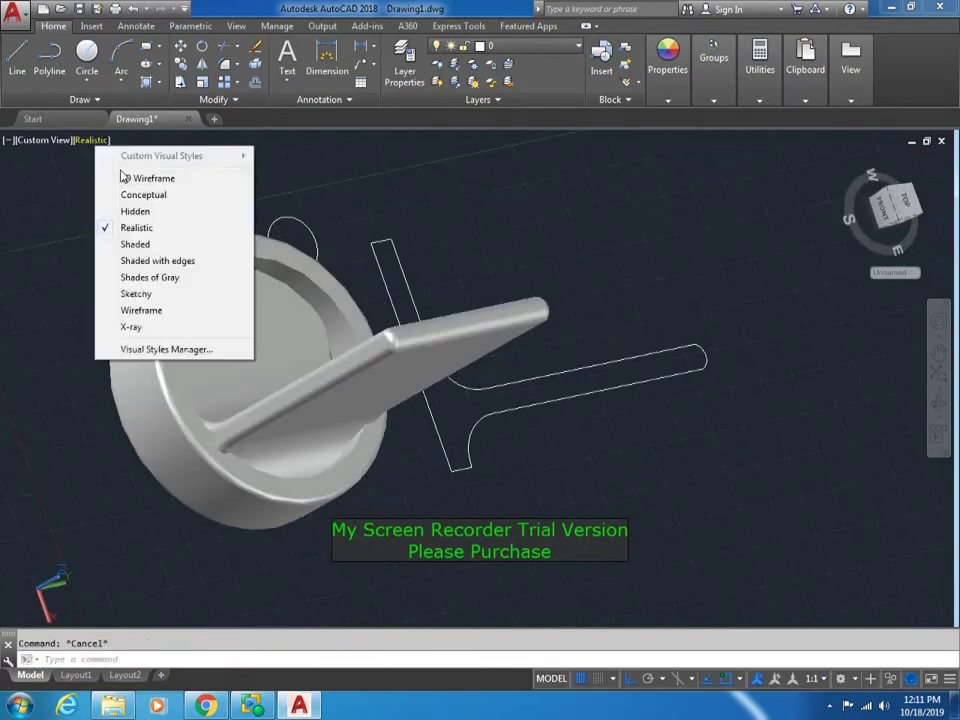
left_click(124, 177)
left_click(45, 140)
left_click(64, 178)
left_click(22, 140)
left_click(75, 277)
scroll(480, 380, "up", 2)
scroll(480, 380, "up", 2)
scroll(480, 380, "down", 2)
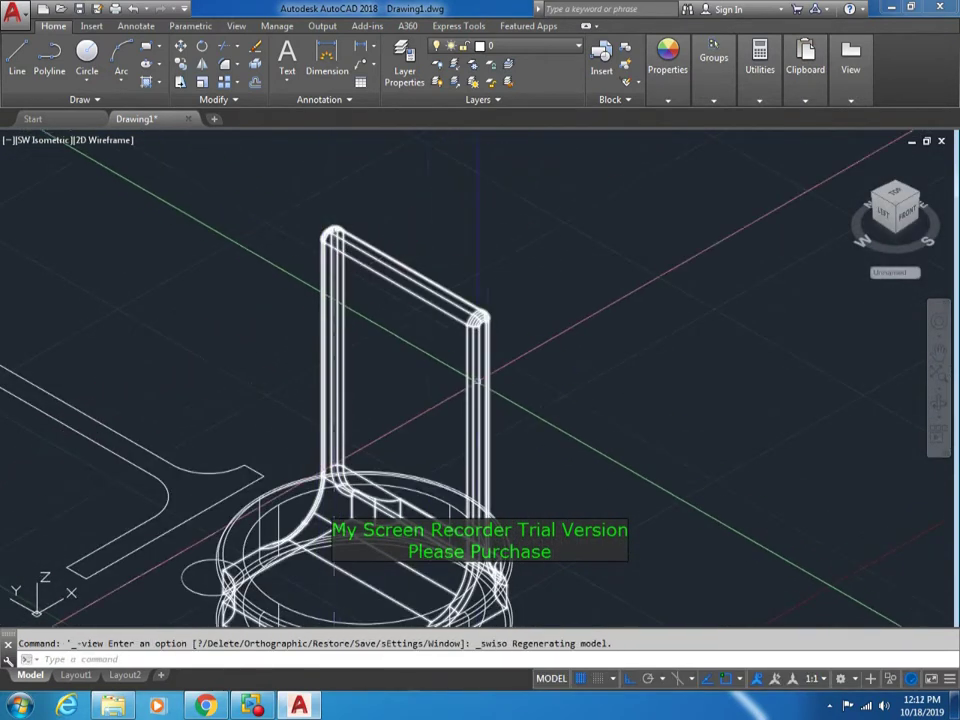
Step through Top, Front and Left views and frame the post outline
left_click(50, 141)
left_click(84, 178)
left_click(22, 140)
left_click(84, 244)
left_click(38, 146)
left_click(50, 207)
scroll(332, 373, "down", 3)
scroll(381, 379, "up", 2)
mouse_move(381, 379)
middle_mouse_down()
mouse_move(441, 336)
mouse_move(431, 345)
middle_mouse_up()
key("F7")
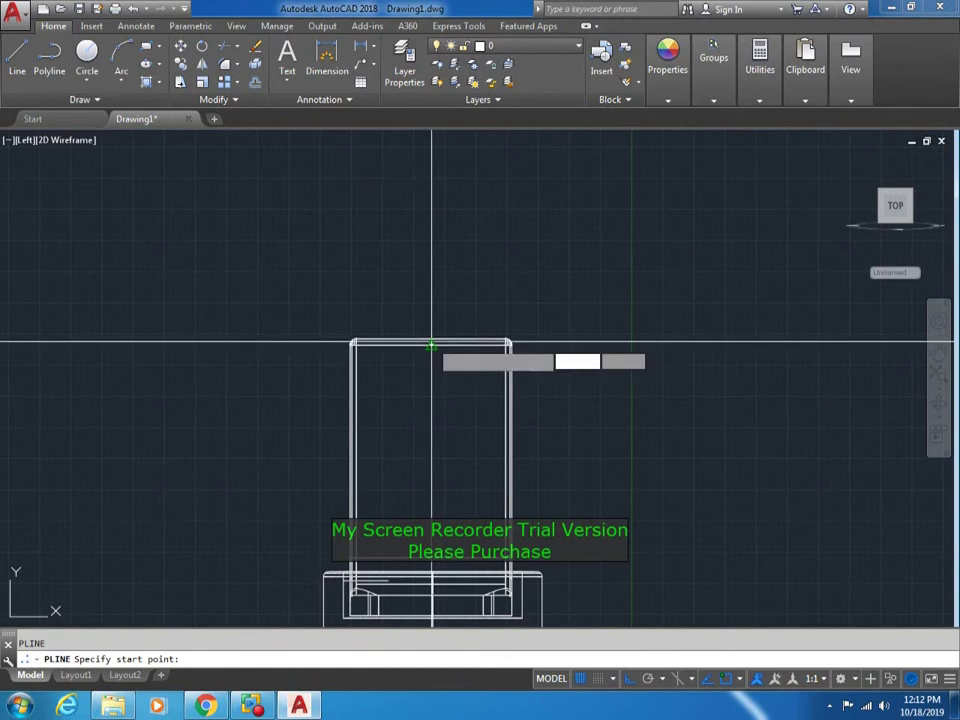
scroll(404, 330, "up", 2)
Draw an arc across the top of the post in the Left view
key("Return")
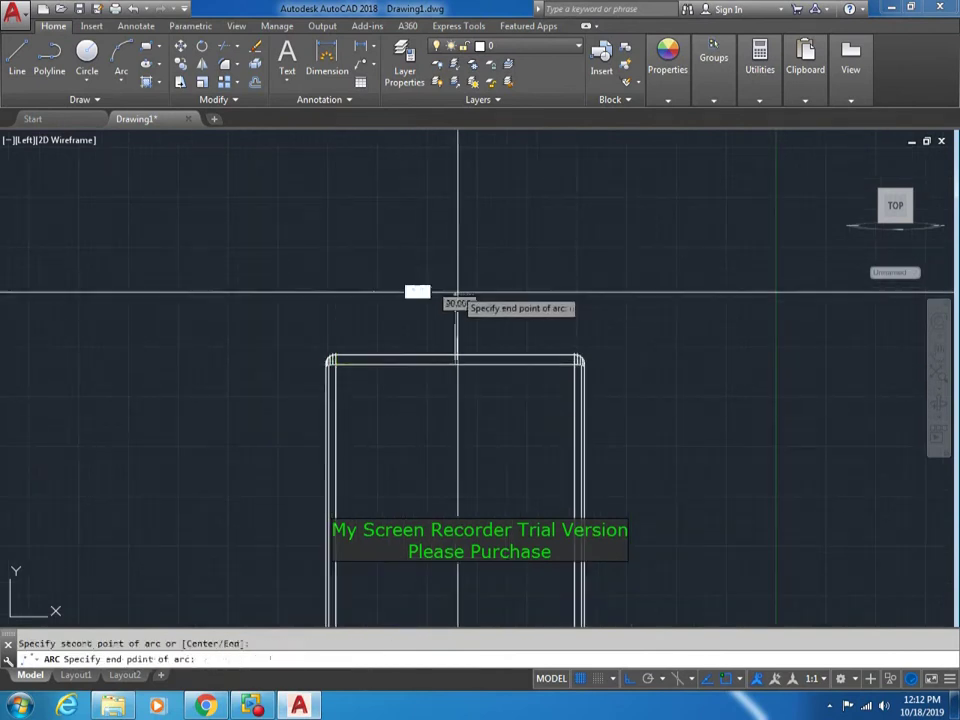
left_click(566, 369)
scroll(450, 340, "up", 2)
left_click(328, 454)
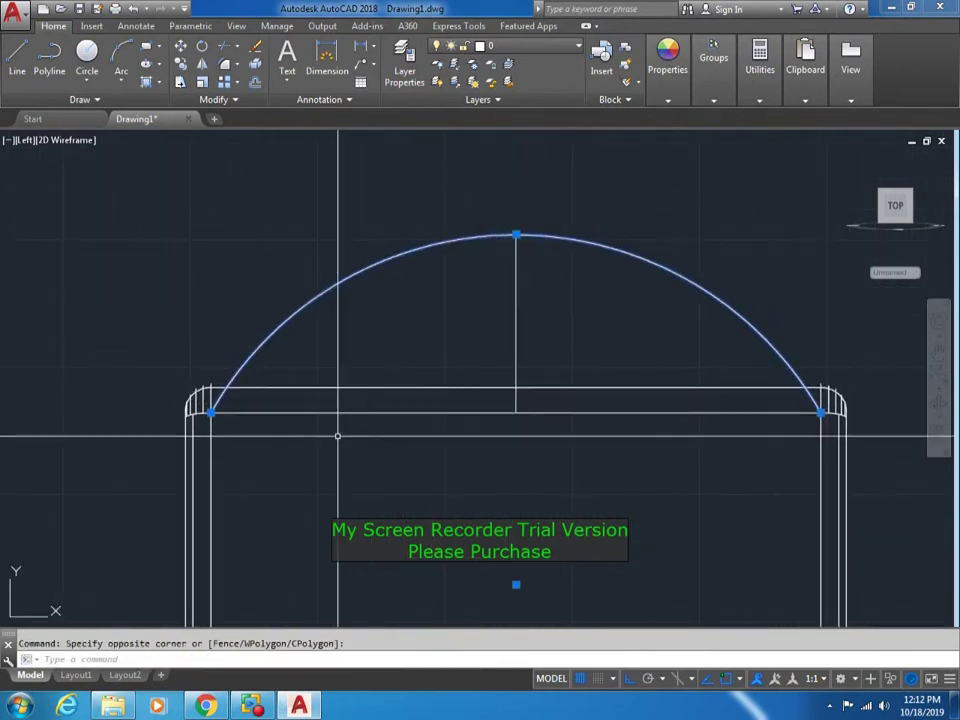
key("Escape")
Return to SW Isometric and join the arc into a polyline with PLINE
left_click(22, 140)
left_click(75, 276)
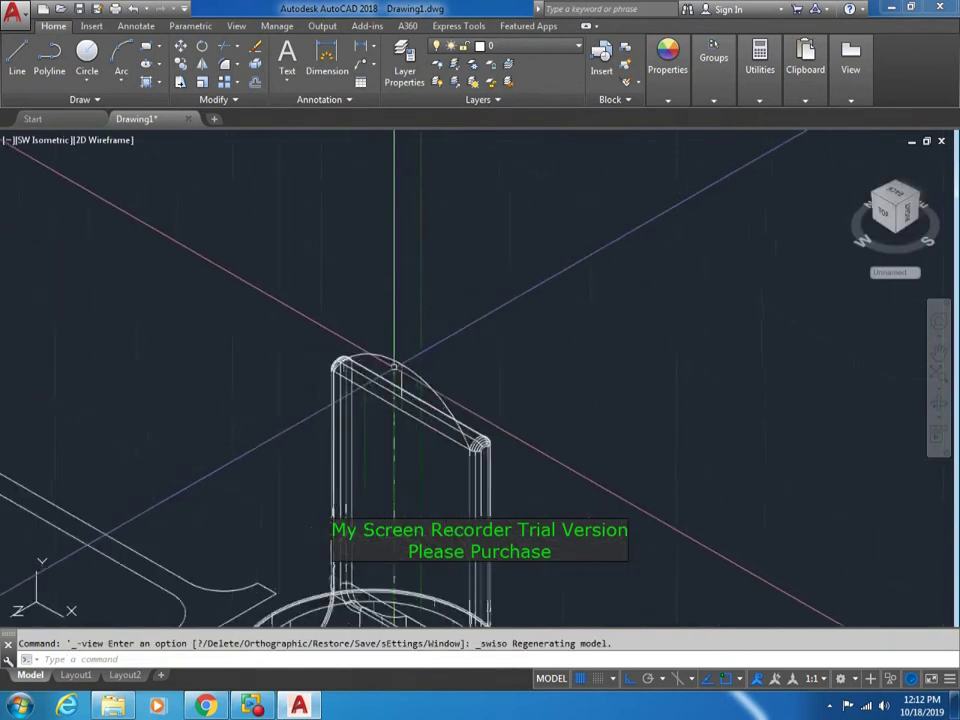
scroll(357, 380, "up", 2)
type("pl")
key("Return")
left_click(527, 490)
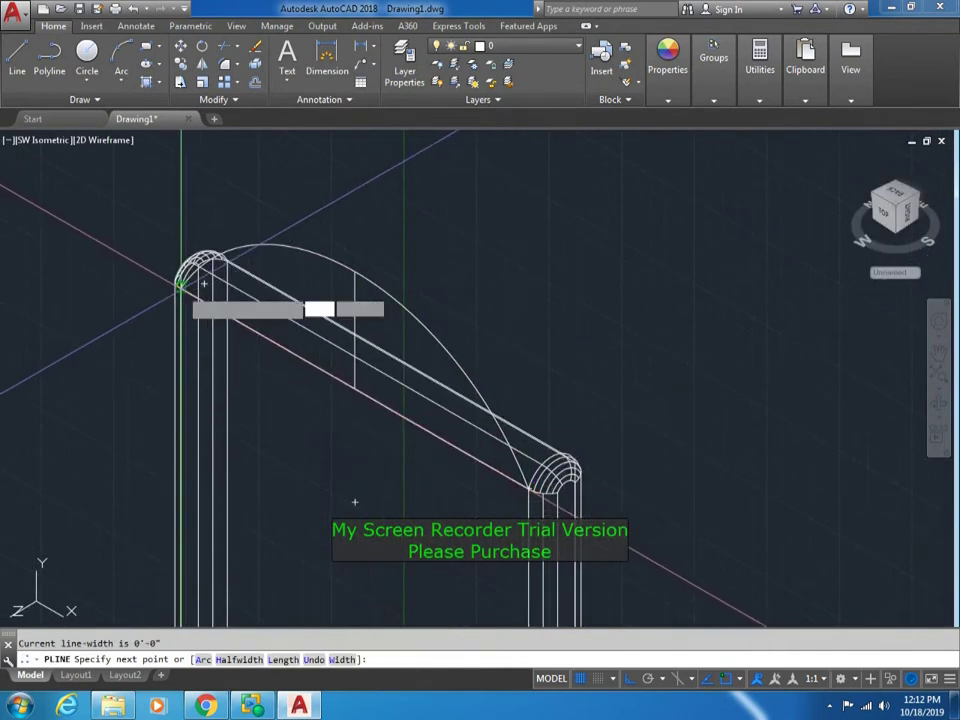
key("Return")
left_click(527, 490)
key("Return")
Extrude the arch profile to the post depth and switch to Realistic shading
left_click(540, 485)
type("ext")
key("Return")
scroll(577, 470, "up", 3)
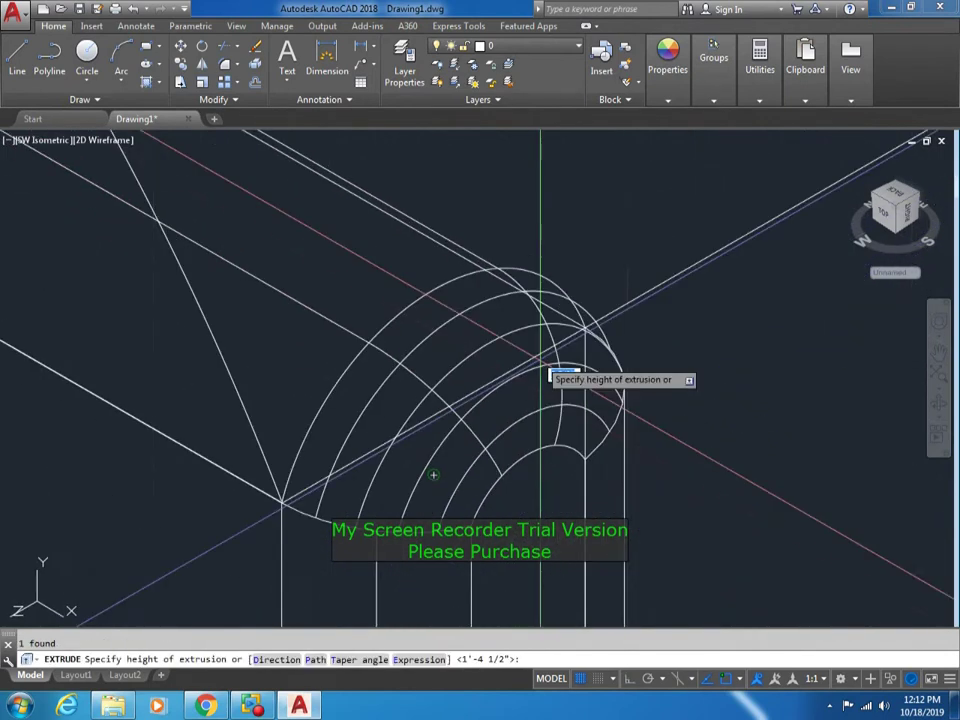
left_click(589, 323)
scroll(589, 323, "down", 5)
left_click(111, 143)
left_click(115, 197)
Fillet the arched top edge of the upright post using the default radius
type("3r")
key("Return")
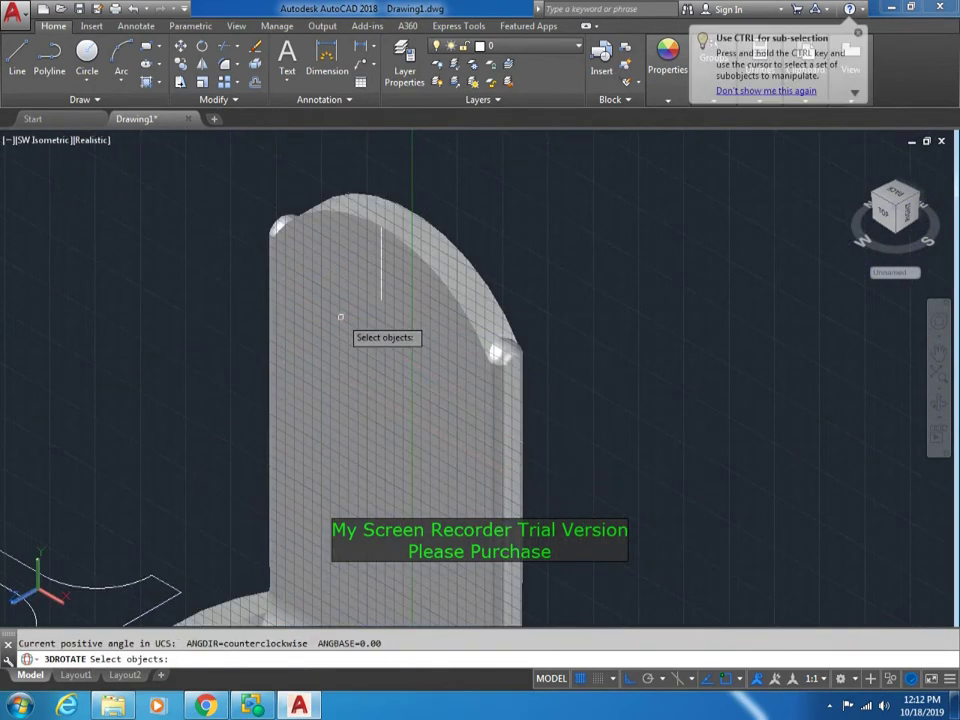
middle_click_drag(343, 326, 357, 352, "shift")
key("Escape")
scroll(357, 352, "up", 4)
type("f")
key("Return")
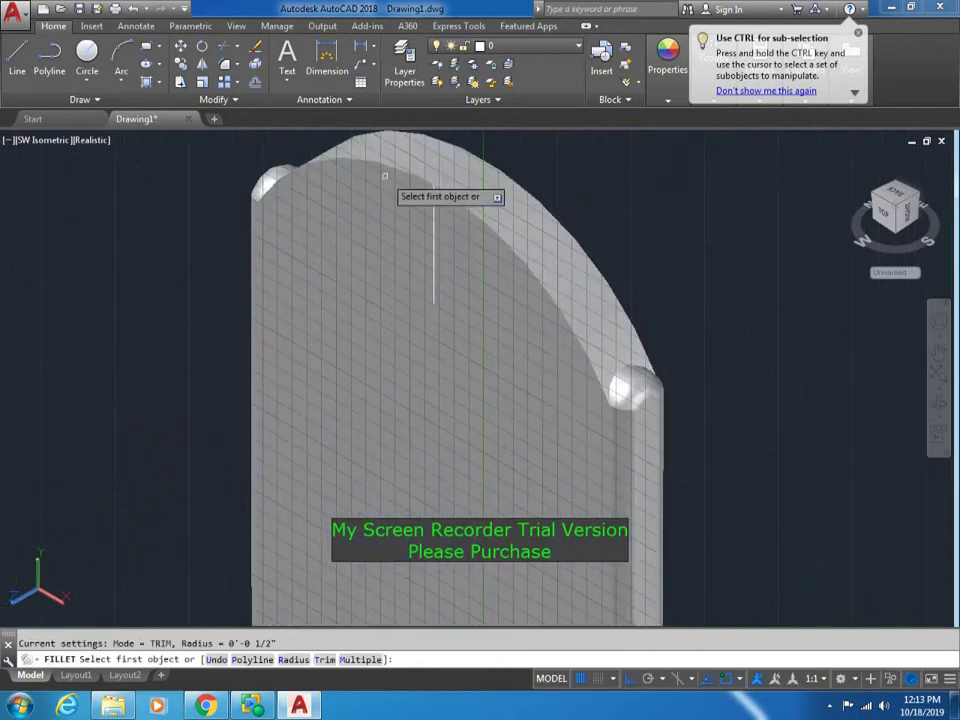
left_click(396, 189)
key("Return")
key("Return")
key("Return")
left_click(471, 300)
key("Return")
key("Return")
Orbit the model to a front-facing view, then look down onto the base to inspect the rounded top
scroll(471, 300, "down", 3)
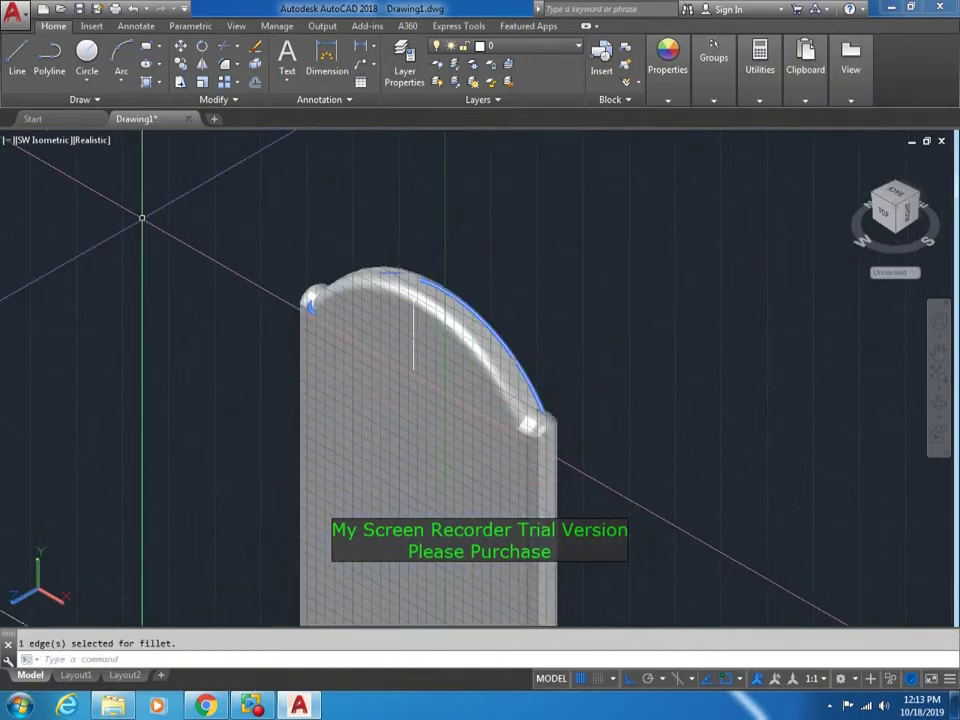
key("Escape")
scroll(429, 323, "up", 5)
key("Return")
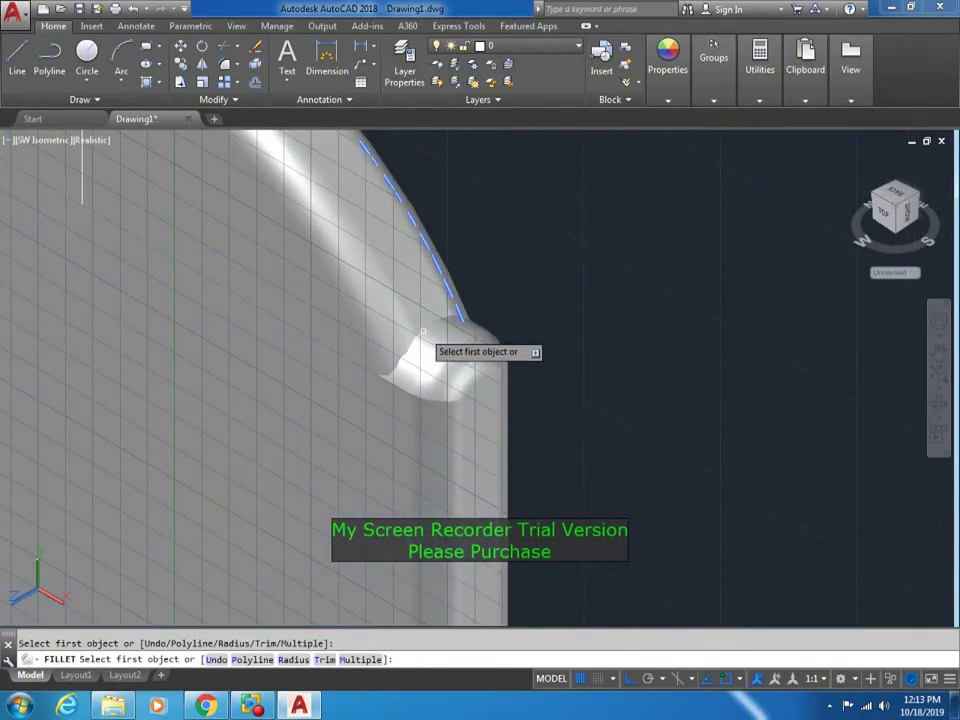
key("Escape")
scroll(381, 372, "down", 4)
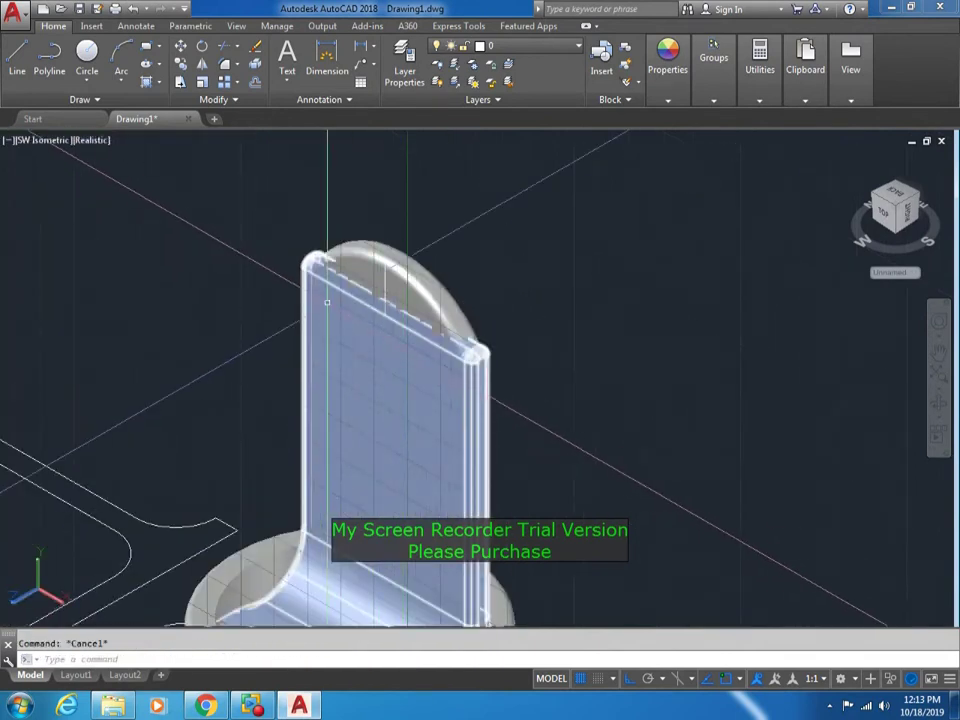
left_click(55, 140)
key("Escape")
middle_click_drag(236, 244, 359, 412, "shift")
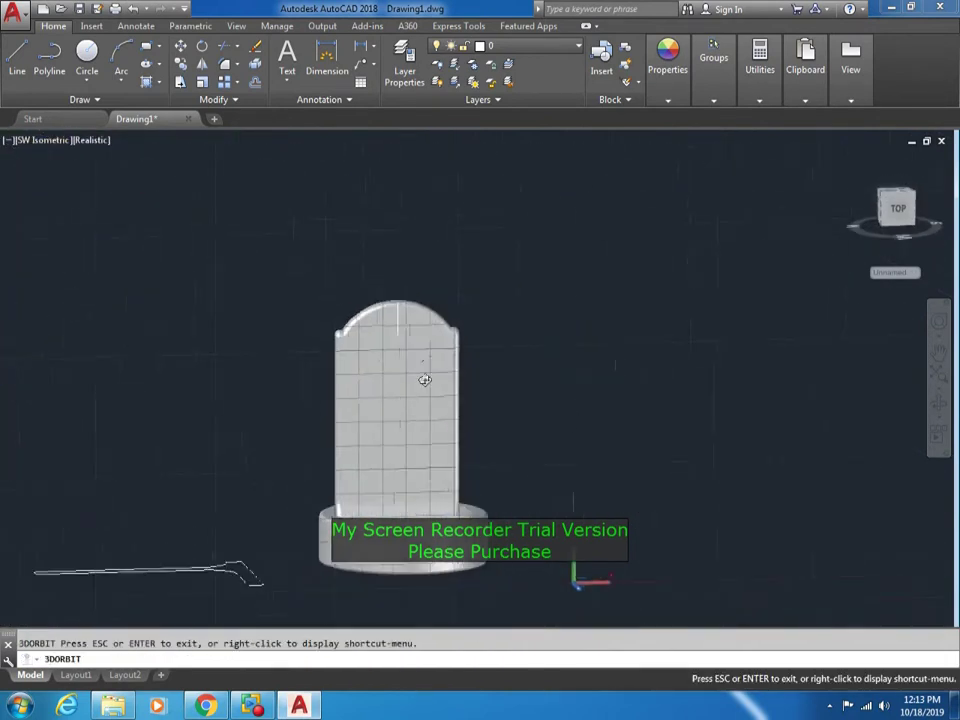
scroll(359, 412, "up", 3)
scroll(375, 437, "down", 2)
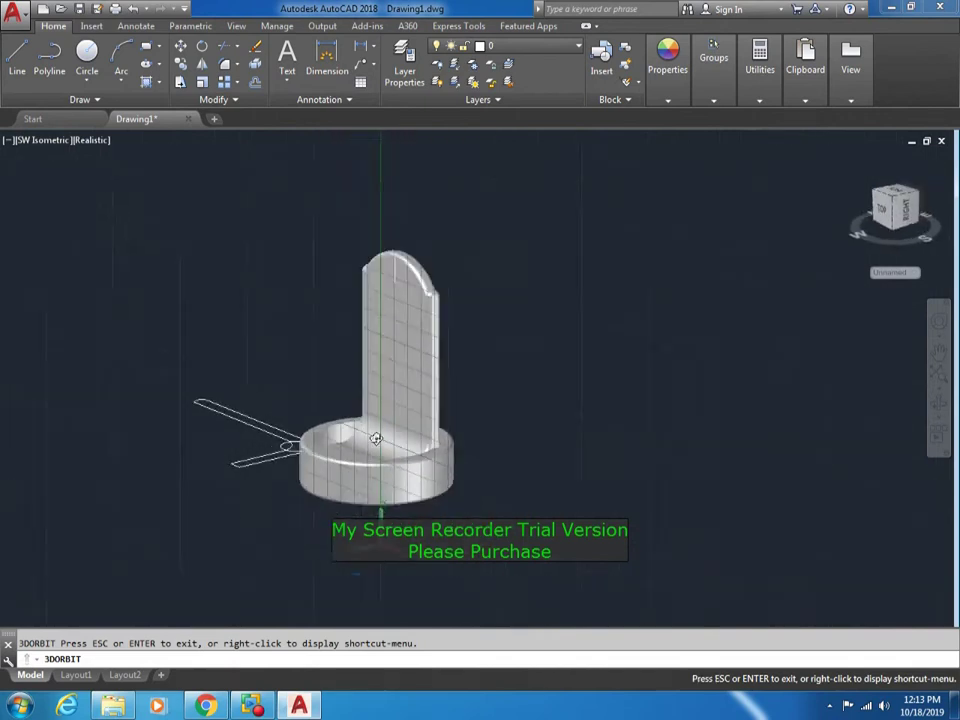
scroll(399, 448, "up", 2)
mouse_move(399, 448)
middle_mouse_down("shift")
mouse_move(393, 428)
mouse_move(407, 422)
mouse_move(465, 435)
mouse_move(393, 413)
middle_mouse_up("shift")
Move the upright post a short distance to a new spot on the round base
key("Escape")
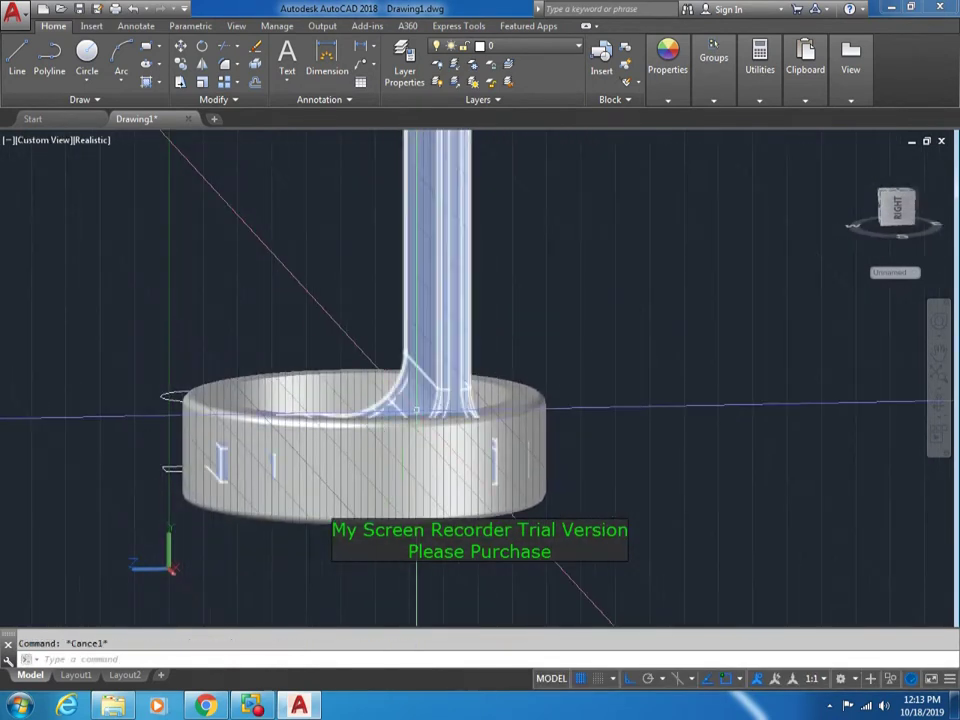
type("m")
key("Return")
left_click(440, 250)
key("Return")
left_click(595, 295)
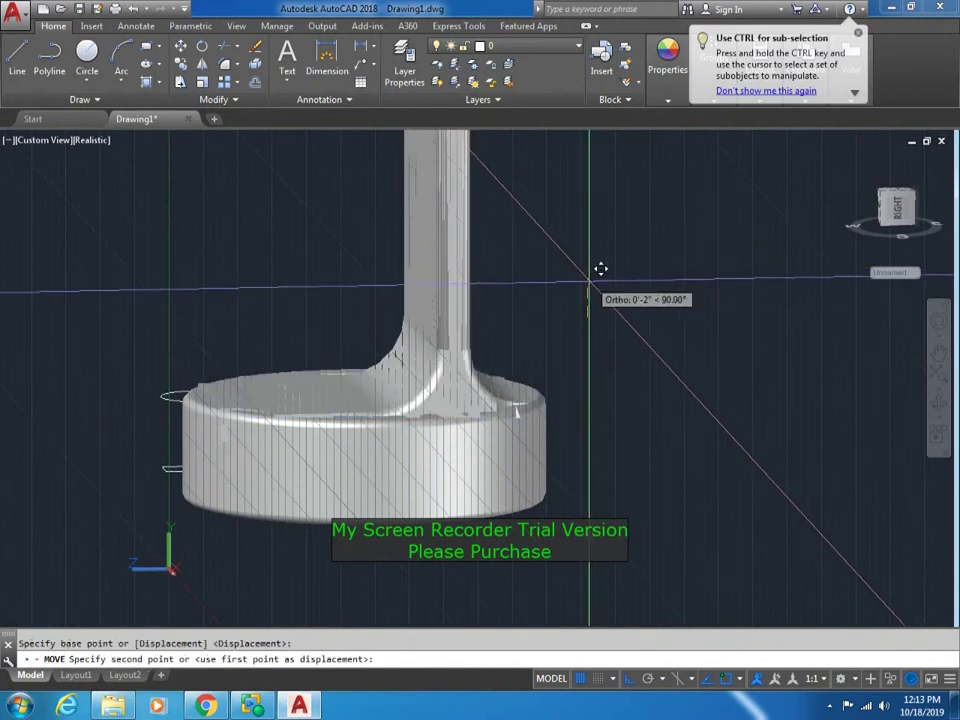
left_click(602, 270)
key("Escape")
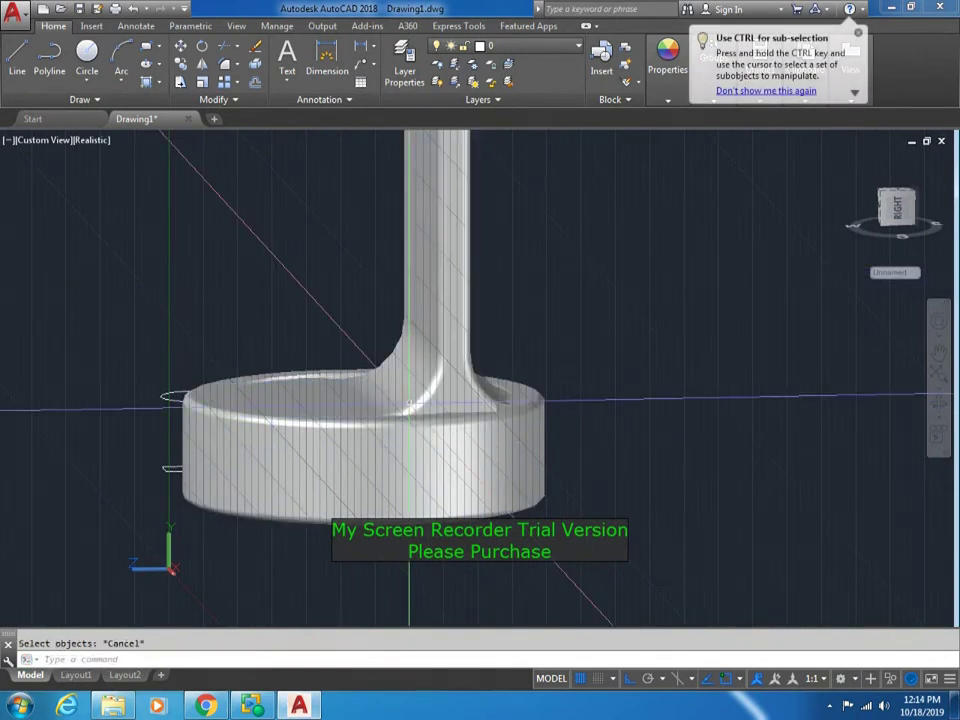
Orbit around the charger to check the post's placement, then begin a sphere with SP
mouse_move(540, 396)
middle_mouse_down("shift")
mouse_move(742, 374)
mouse_move(705, 392)
mouse_move(264, 411)
mouse_move(430, 418)
mouse_move(435, 459)
mouse_move(484, 454)
middle_mouse_up("shift")
scroll(417, 420, "up", 3)
scroll(435, 459, "down", 3)
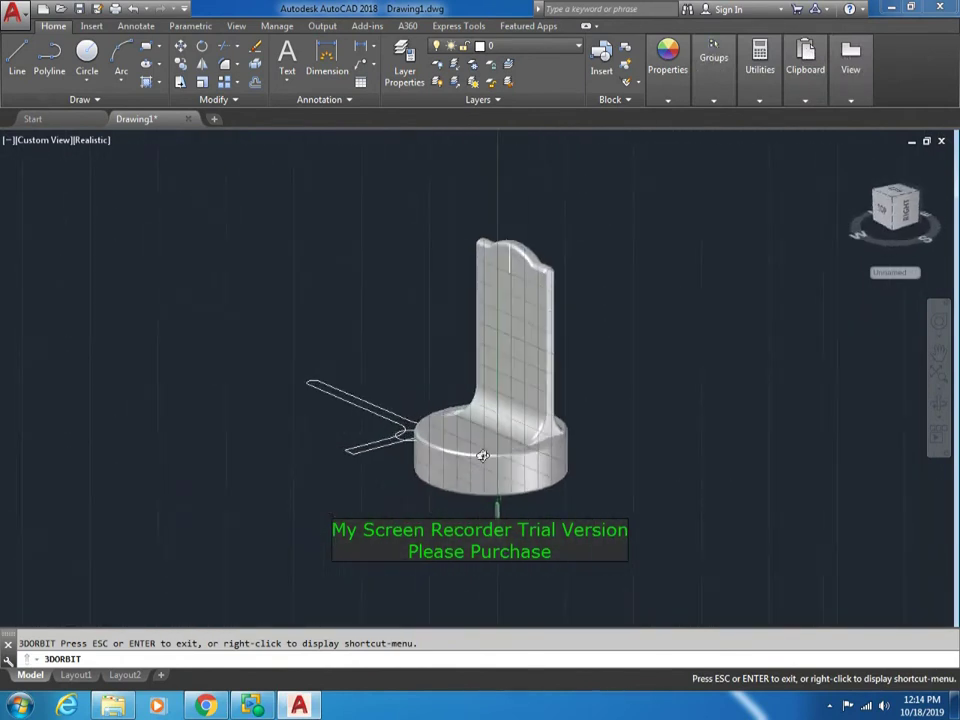
scroll(281, 432, "up", 4)
scroll(281, 432, "down", 3)
middle_click_drag(309, 420, 322, 432, "shift")
scroll(268, 437, "up", 4)
key("Escape")
type("sp")
key("Return")
Place the sphere centre on the base top and accept the default radius
left_click(317, 400)
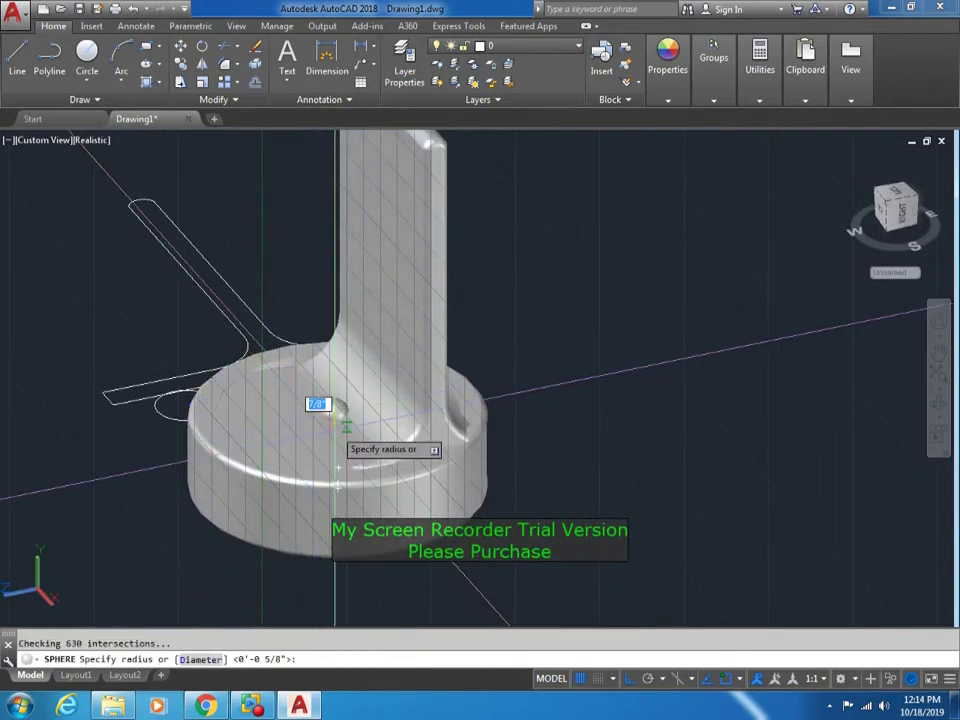
key("Return")
type("3drotate")
key("Return")
key("Escape")
type("3")
key("Escape")
From a near-top view, move the sphere down into the base
mouse_move(399, 479)
middle_mouse_down("shift")
mouse_move(345, 253)
mouse_move(332, 422)
mouse_move(407, 446)
mouse_move(388, 449)
middle_mouse_up("shift")
key("Escape")
type("m")
key("Return")
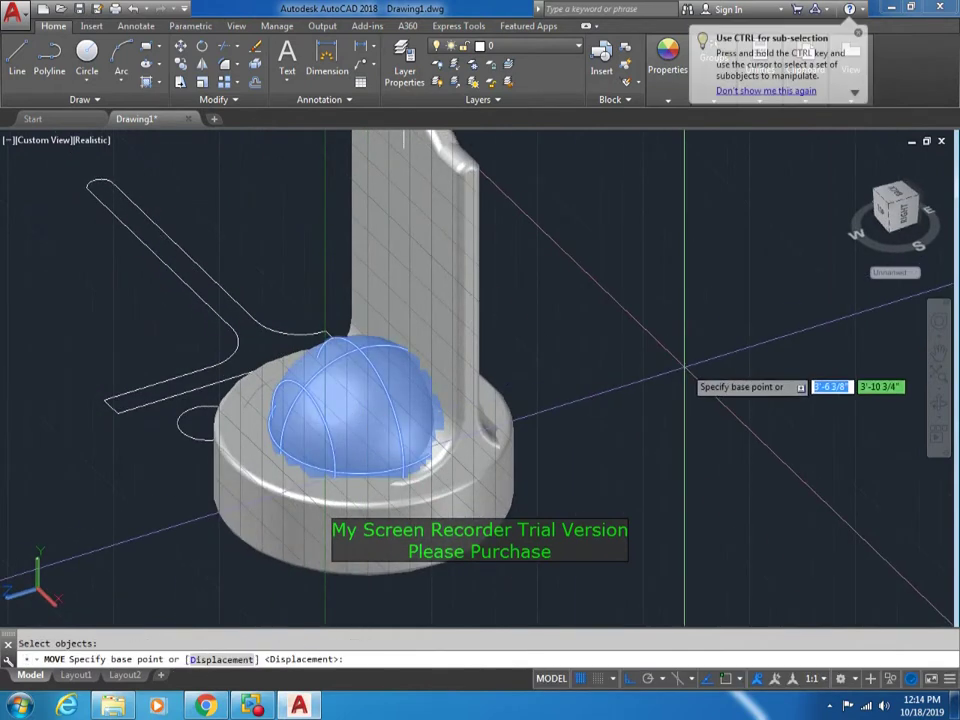
left_click(672, 366)
left_click(545, 441)
type("3r")
key("Return")
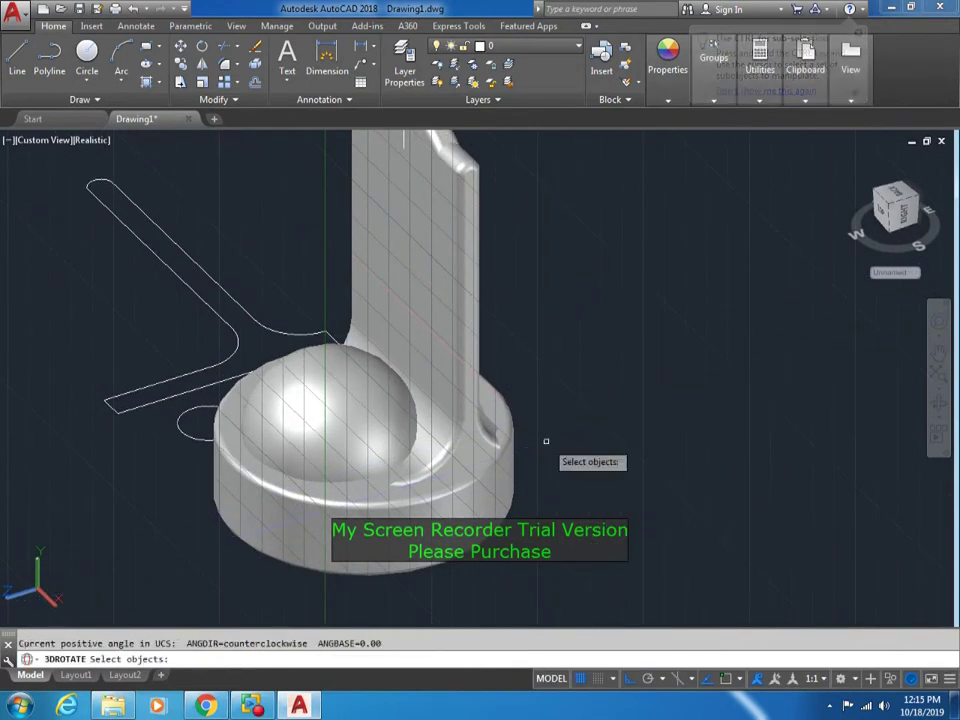
Check the sphere with 3DFORBIT and move it slightly deeper into the base
type("3dforbit")
key("Return")
left_click_drag(579, 493, 483, 180)
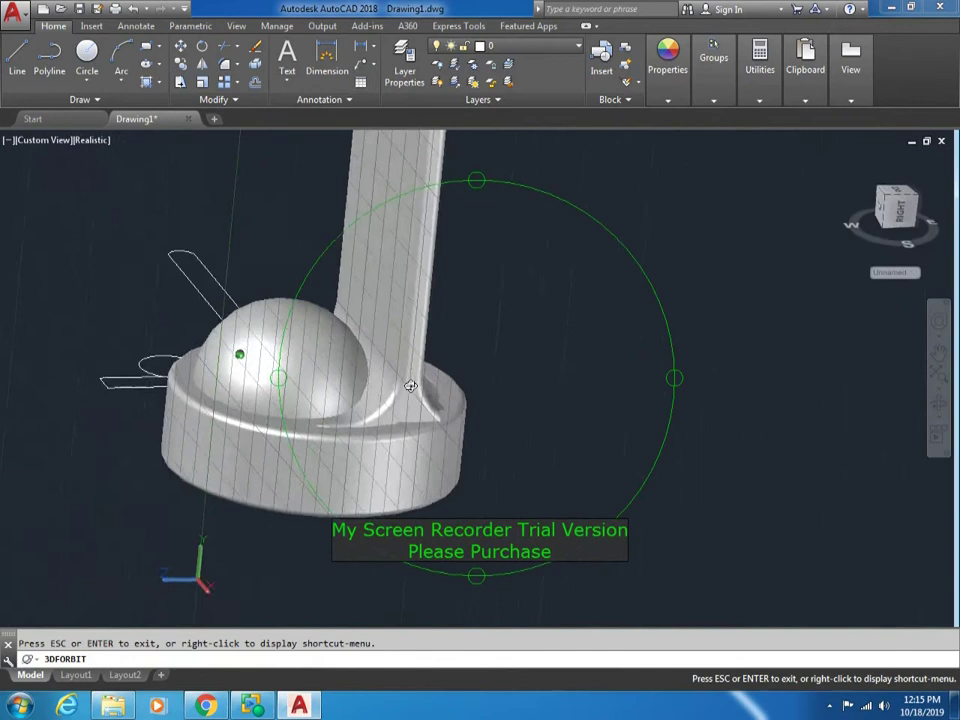
key("Escape")
type("m")
key("Return")
left_click(351, 424)
key("Return")
left_click(672, 340)
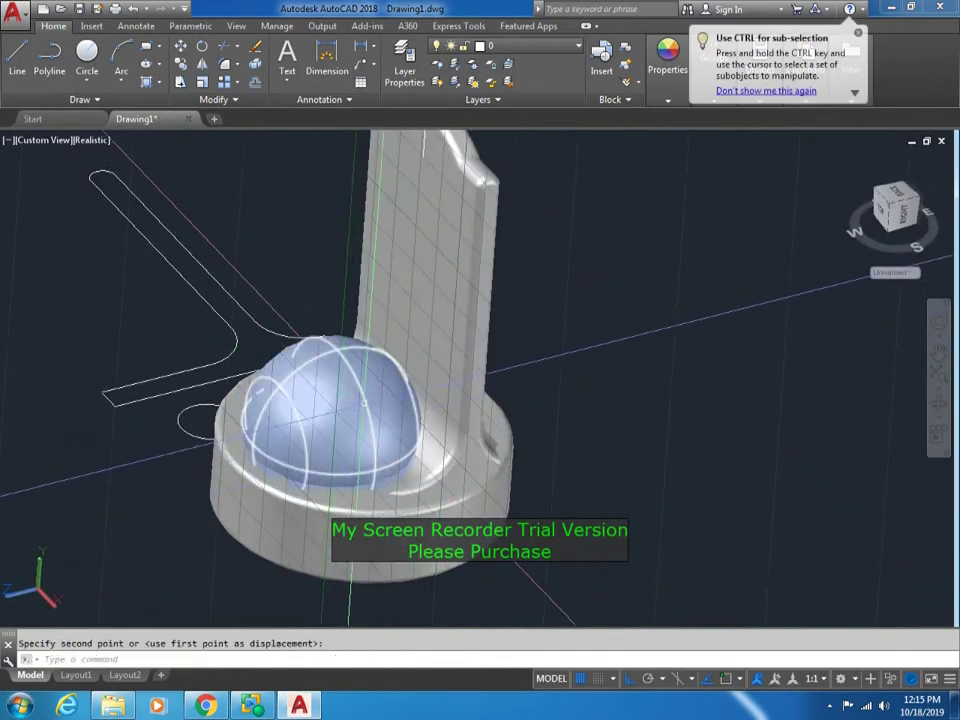
left_click(673, 347)
Save the drawing as WATCH CHARGER.dwg
type("3p")
key("Return")
type("o")
key("Return")
key("ctrl+s")
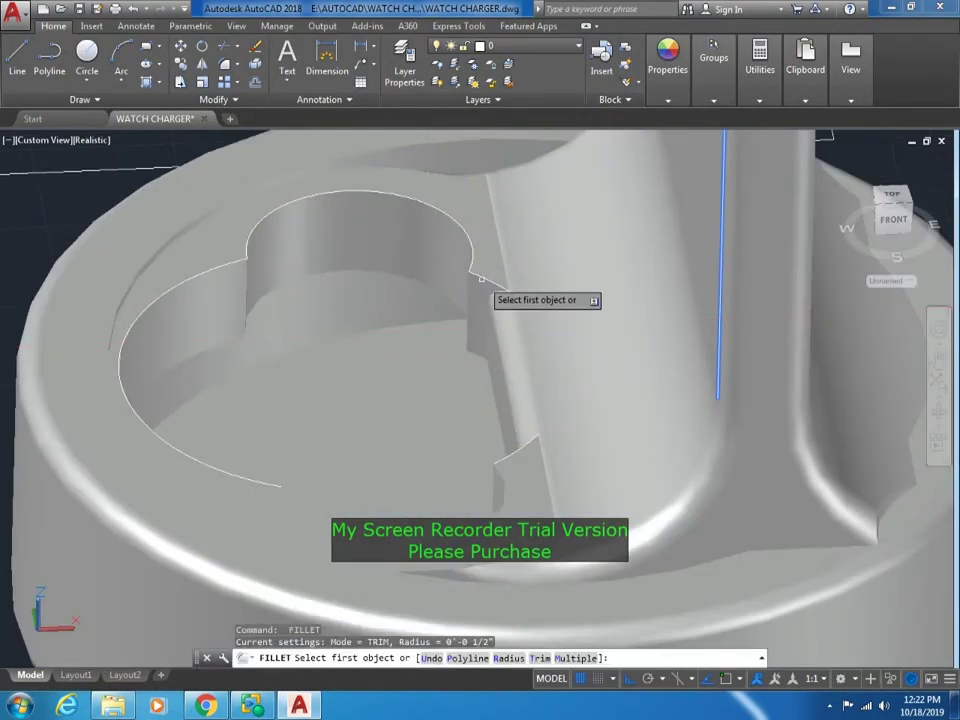
Pick three recess rim edges for filleting and go to the radius option
left_click(456, 260)
left_click(350, 365)
left_click(440, 291)
key("Return")
type("r")
key("Return")
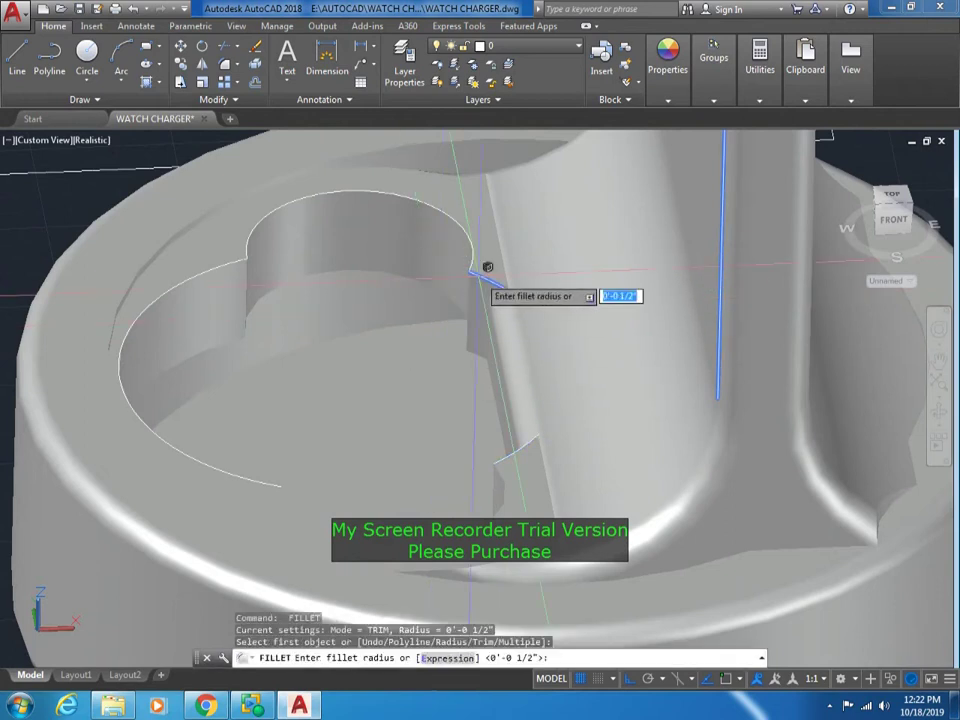
key("Escape")
key("Return")
Restart the fillet on the recess outline with a 1/2" radius
left_click(465, 238)
key("Escape")
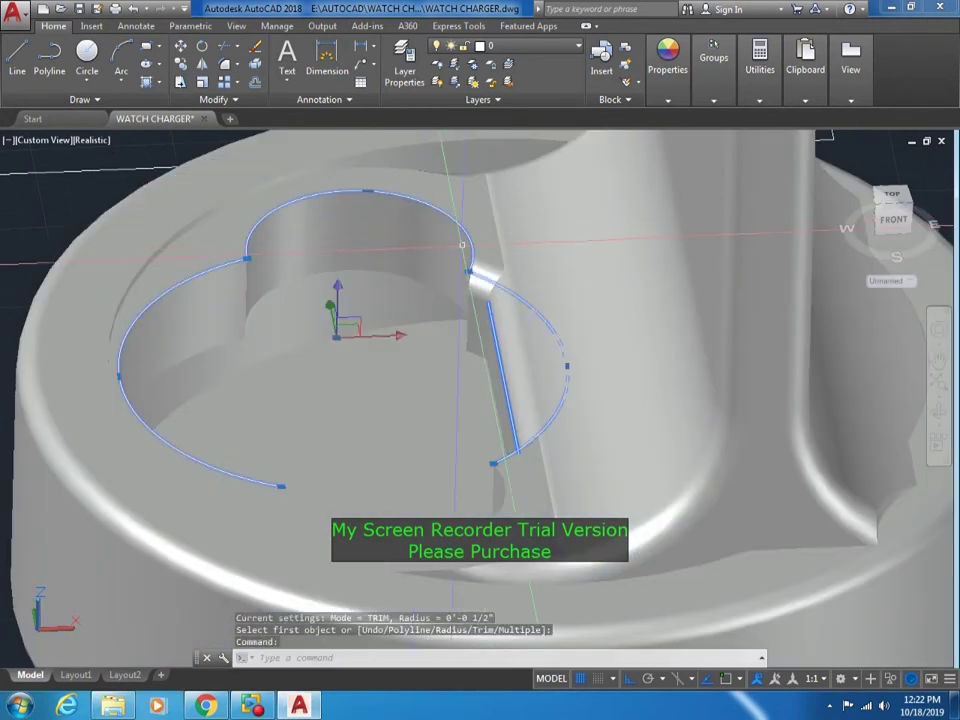
type("Ef")
key("Return")
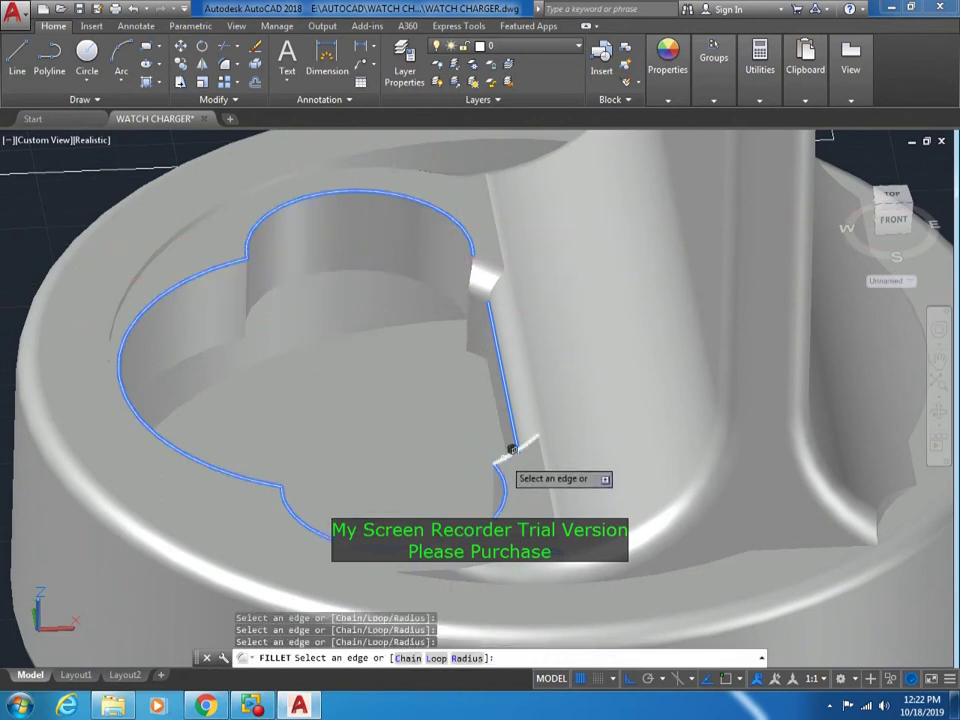
key("Escape")
key("Return")
Orbit the charger round to a left-side view
scroll(461, 380, "down", 5)
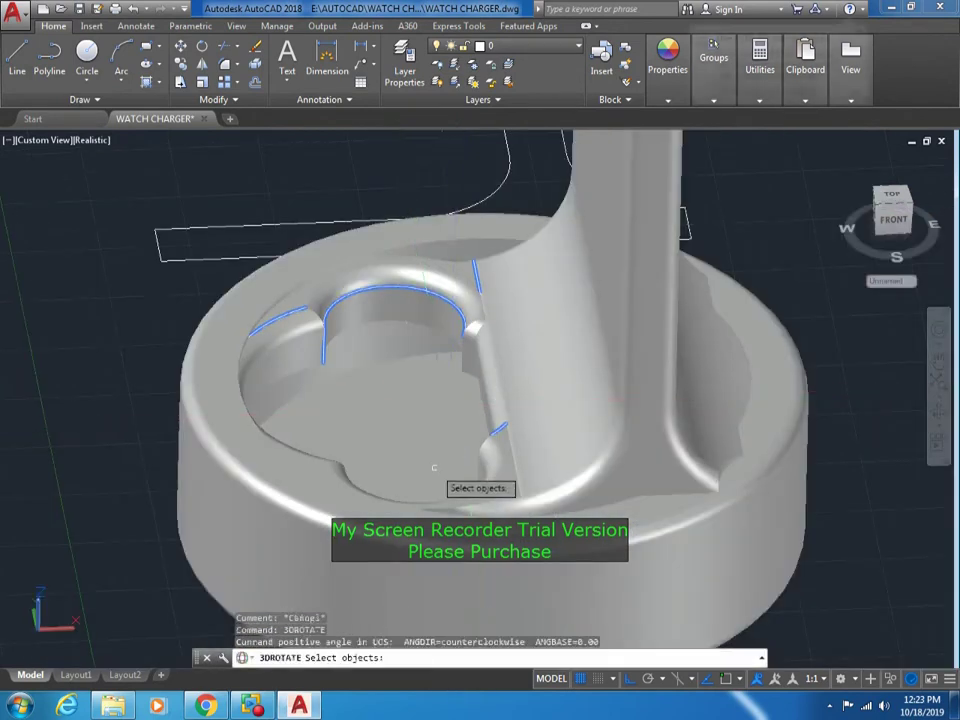
scroll(440, 486, "down", 3)
left_click(366, 490)
key("Escape")
key("Escape")
type("o")
key("Return")
mouse_move(366, 490)
left_mouse_down()
mouse_move(486, 439)
mouse_move(549, 137)
left_mouse_up()
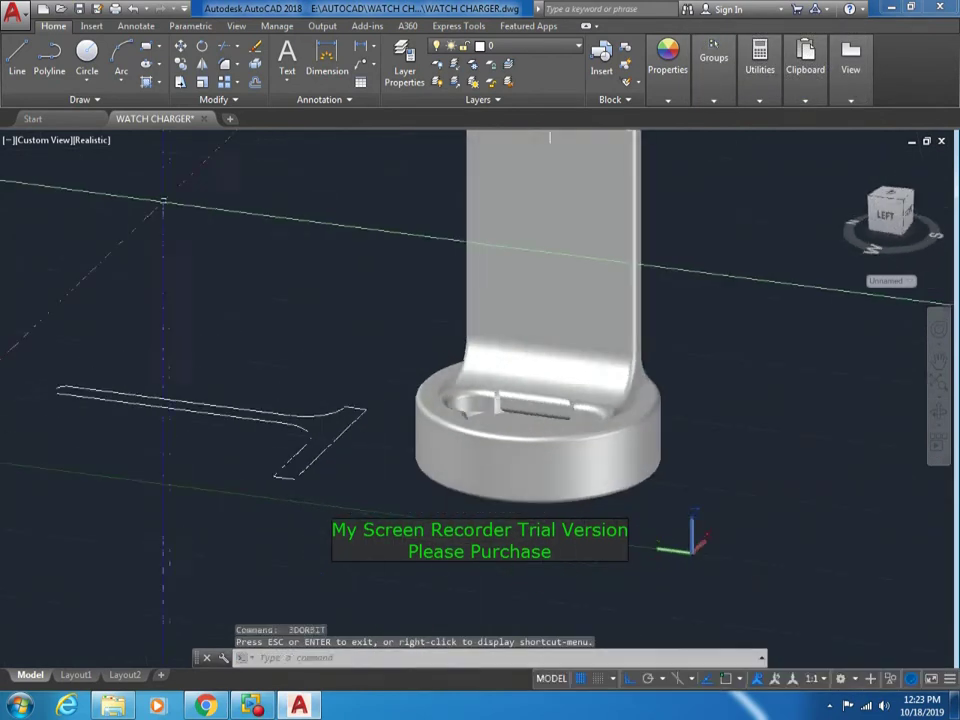
Switch to the Front, then Left preset views, and apply Realistic shading
left_click(48, 140)
left_click(79, 246)
left_click(30, 140)
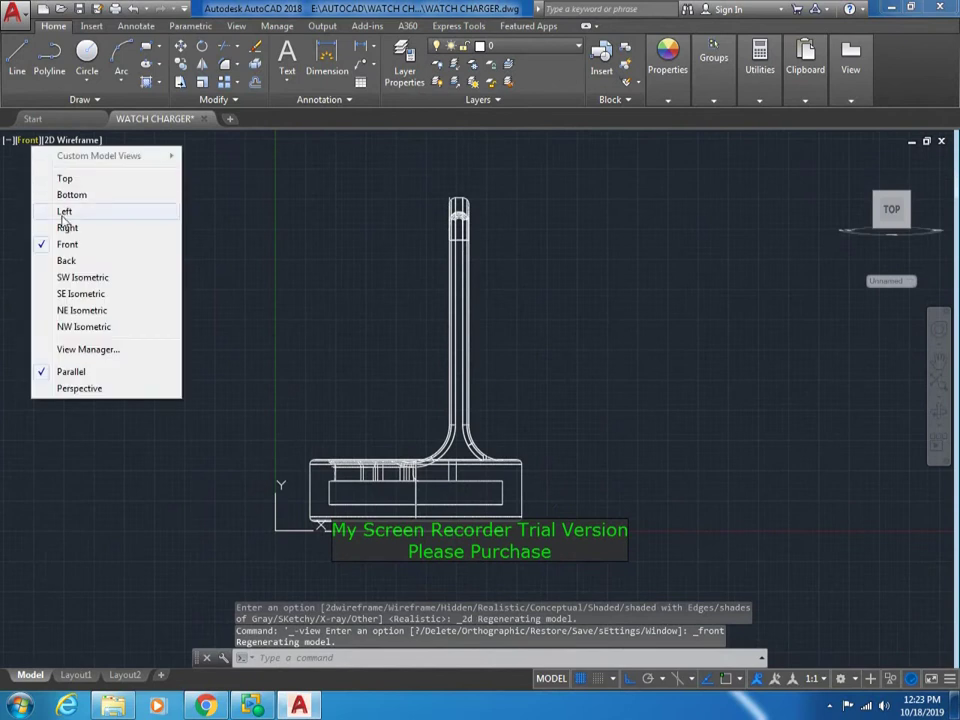
left_click(70, 212)
left_click(60, 140)
left_click(85, 231)
scroll(471, 446, "down", 3)
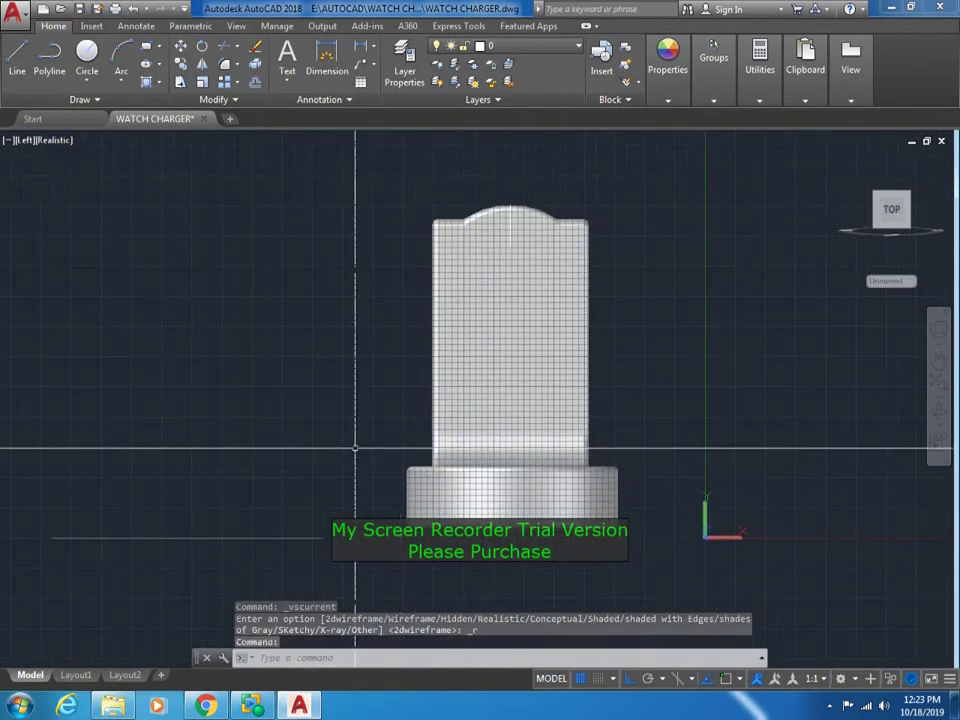
middle_click_drag(498, 458, 430, 300, "shift")
scroll(480, 420, "up", 3)
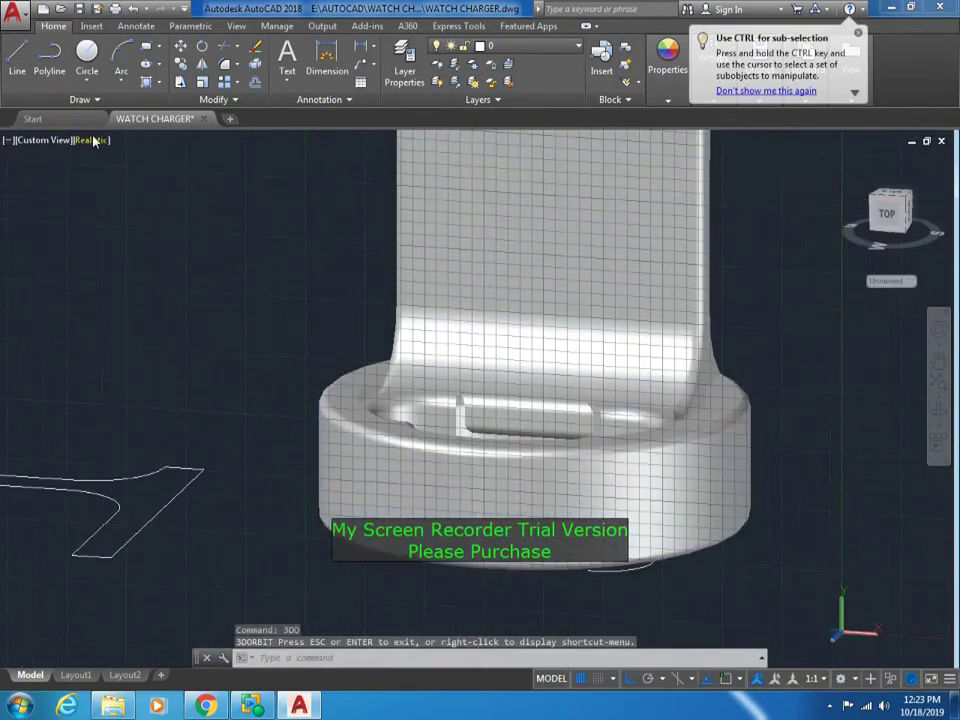
Set the visual style to 2D Wireframe, shift toward the base, and start SPHERE
left_click(60, 140)
left_click(85, 165)
key("Escape")
middle_click_drag(407, 500, 379, 445)
type("sp")
key("Return")
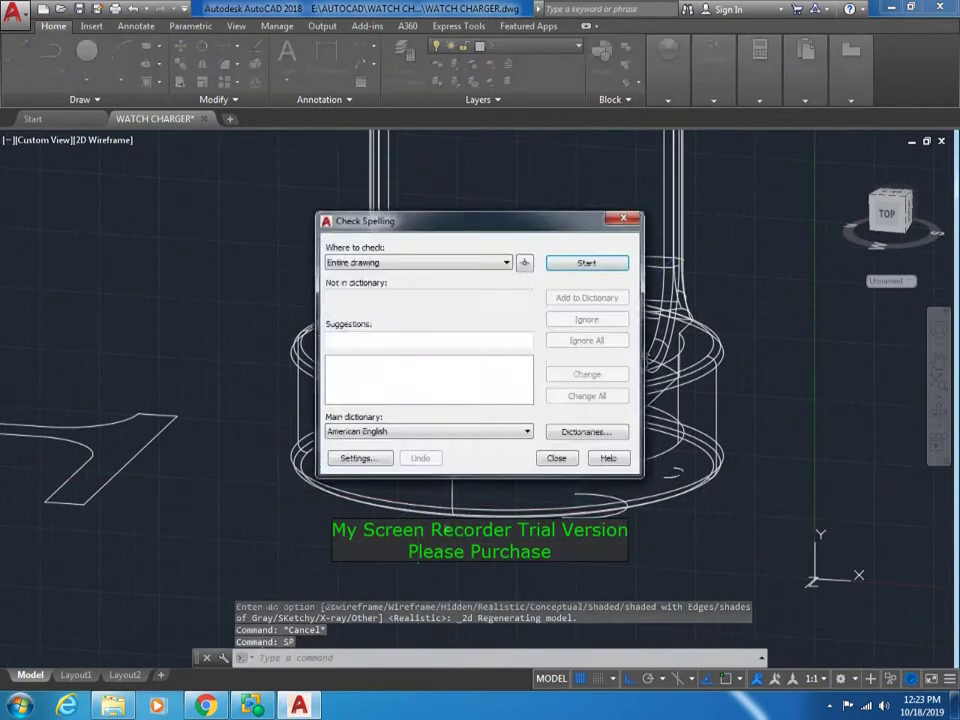
key("Escape")
type("sphere")
key("Return")
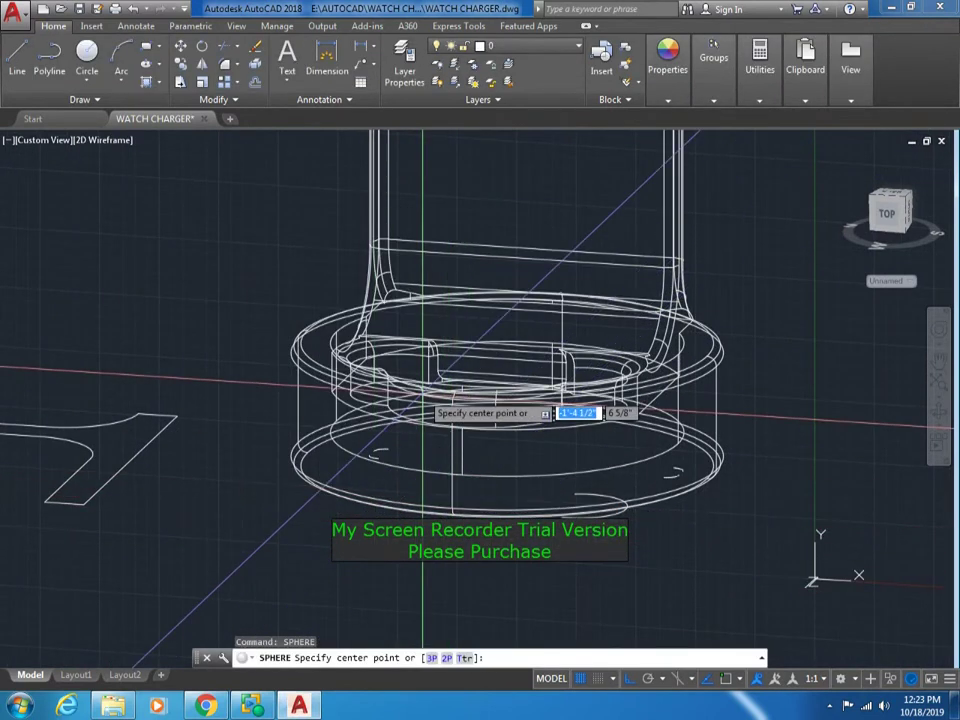
Place the sphere's centre on the base and view it from the Front in Realistic style
left_click(438, 506)
scroll(430, 510, "up", 2)
scroll(425, 510, "down", 2)
left_click(100, 140)
left_click(150, 224)
left_click(40, 140)
left_click(77, 223)
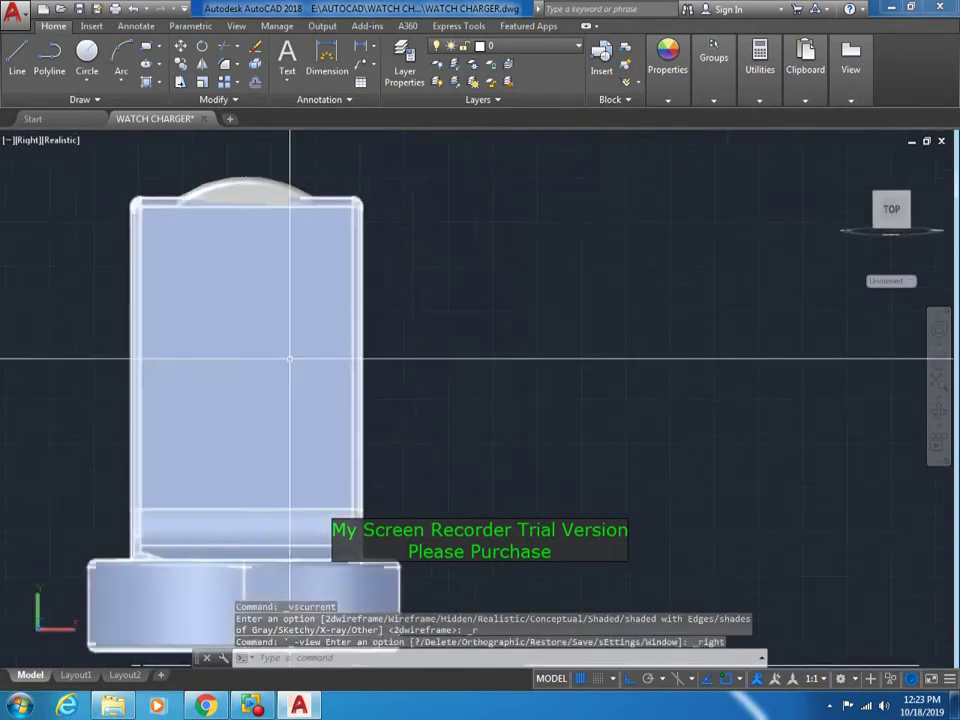
left_click(24, 140)
left_click(70, 244)
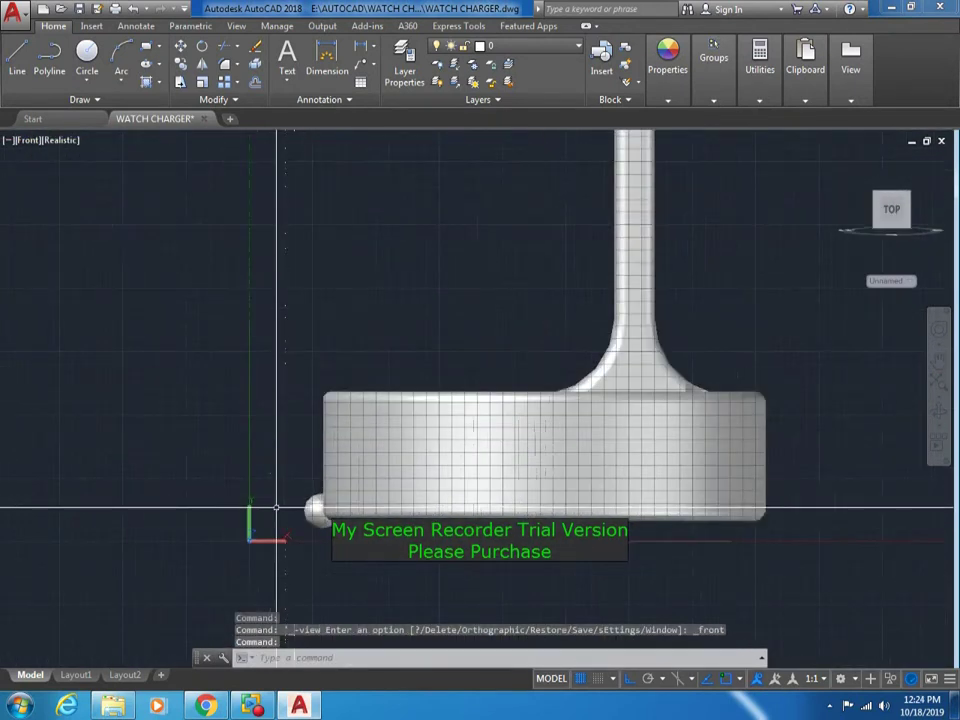
Start moving the sphere and orbit to view the stand from the left
type("m")
key("Return")
left_click(313, 510)
key("Return")
left_click(313, 510)
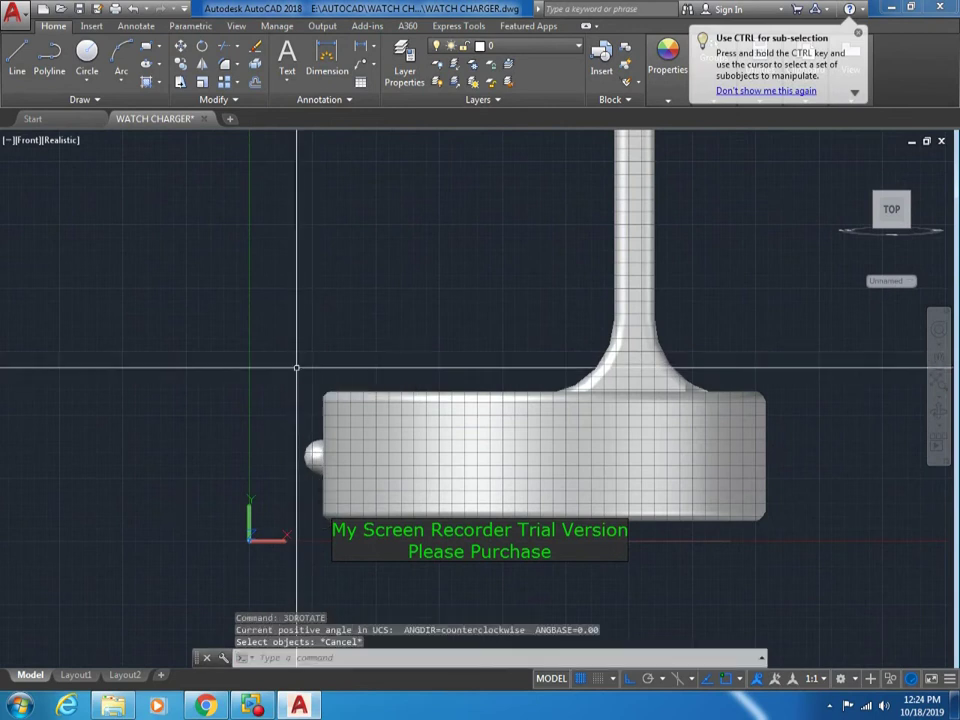
type("3do")
key("Return")
left_click_drag(300, 375, 422, 499)
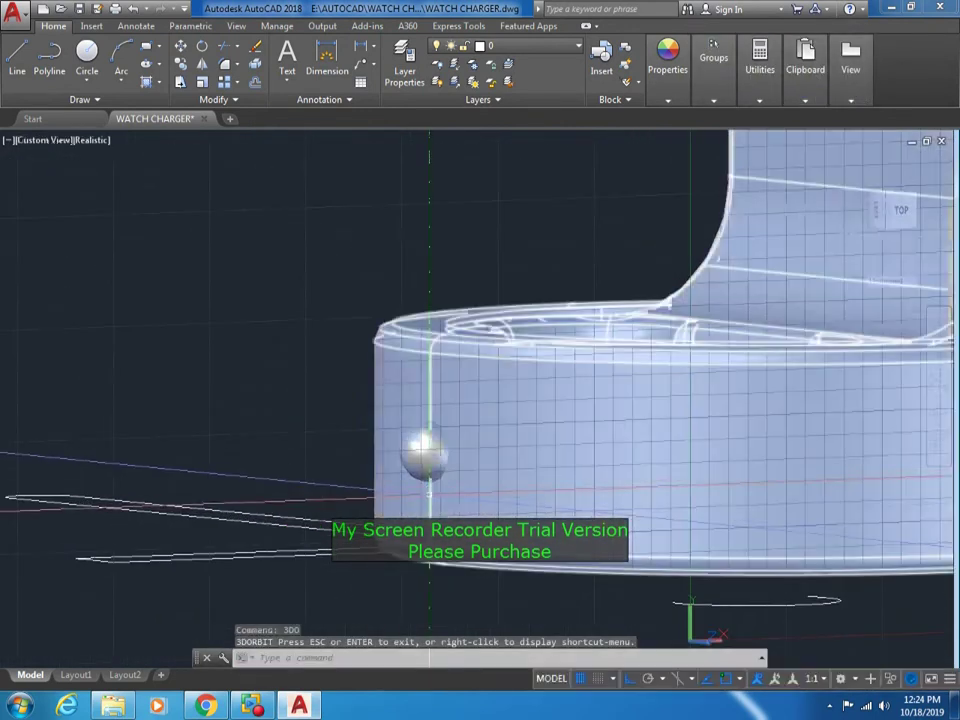
key("Escape")
key("Return")
mouse_move(454, 482)
left_mouse_down()
mouse_move(609, 459)
mouse_move(433, 452)
left_mouse_up()
key("Escape")
scroll(433, 452, "up", 5)
scroll(428, 454, "up", 3)
left_click(428, 454)
left_click(430, 456)
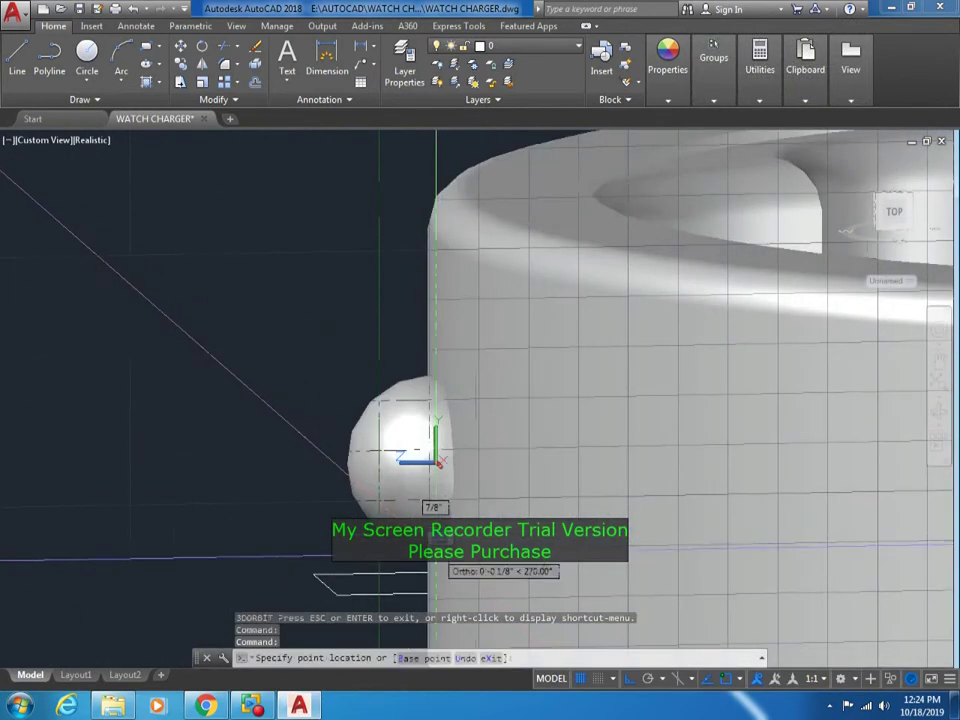
key("Escape")
With object snap off, set the sphere half into the base wall and copy it to the left
scroll(436, 458, "down", 4)
type("3dro")
key("Return")
key("Escape")
left_click(330, 428)
scroll(330, 428, "up", 2)
left_click(364, 420)
scroll(364, 471, "up", 3)
scroll(363, 459, "up", 1)
key("F3")
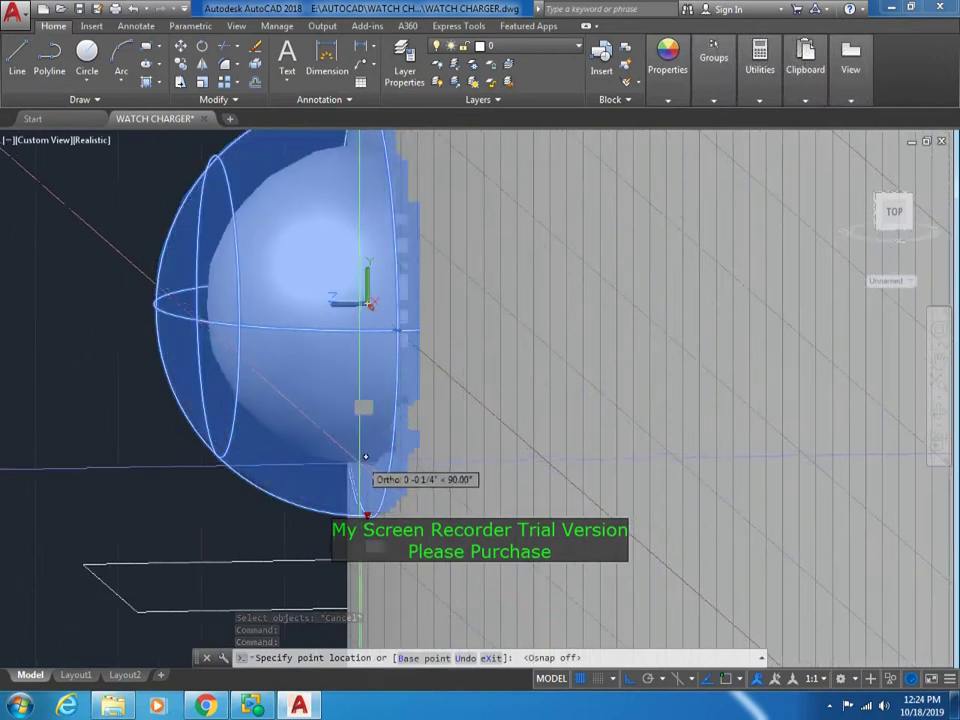
scroll(363, 461, "down", 3)
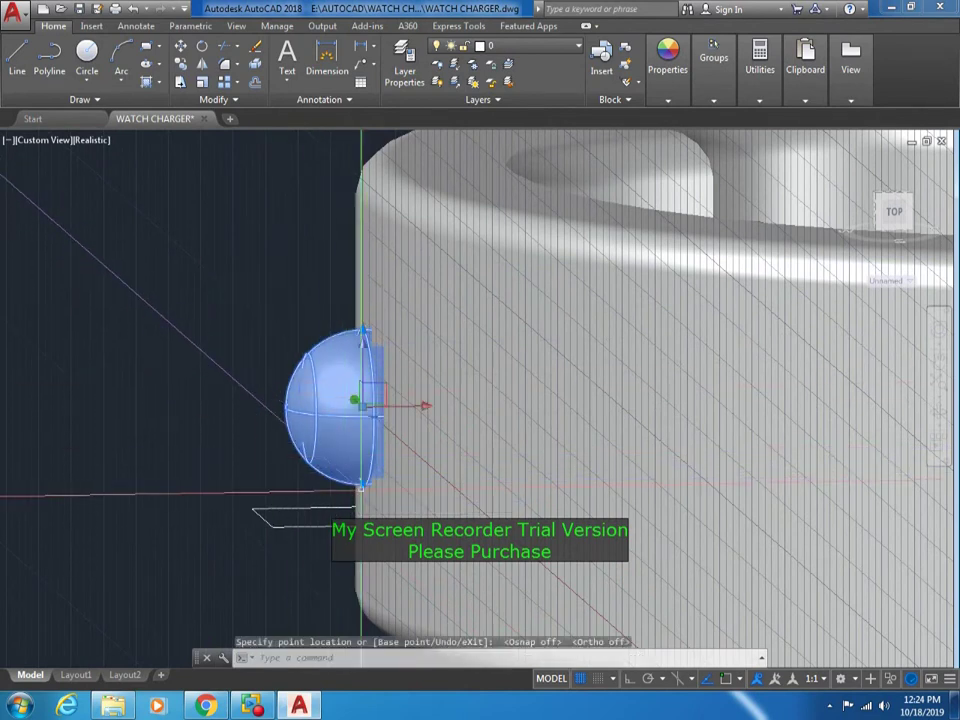
key("Escape")
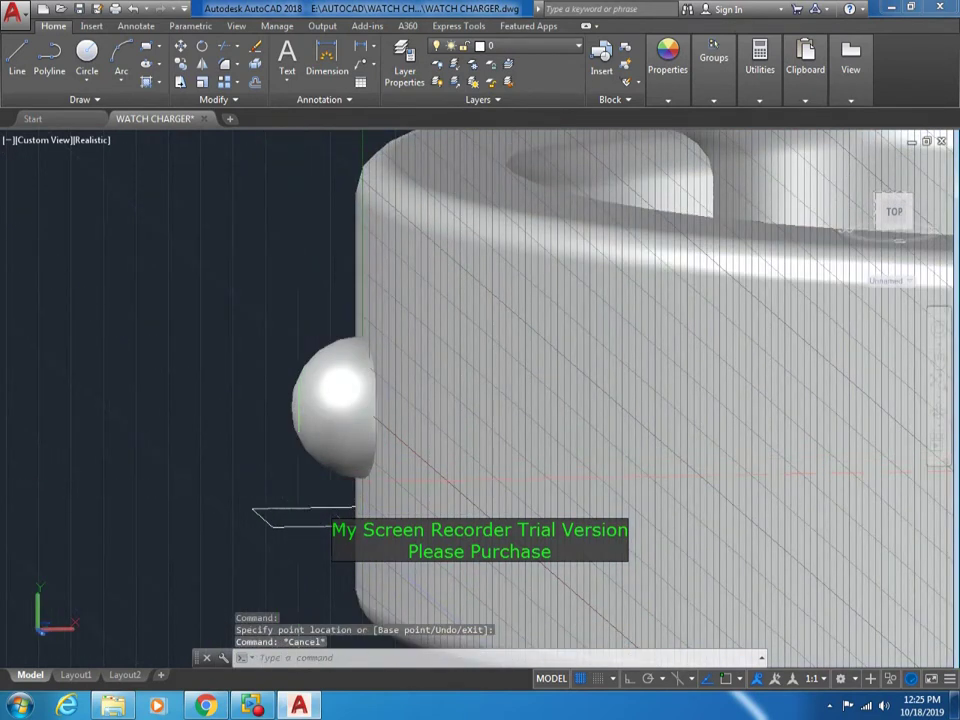
left_click(155, 450)
key("Escape")
Subtract the sphere from the base and orbit to see the new hole
key("Return")
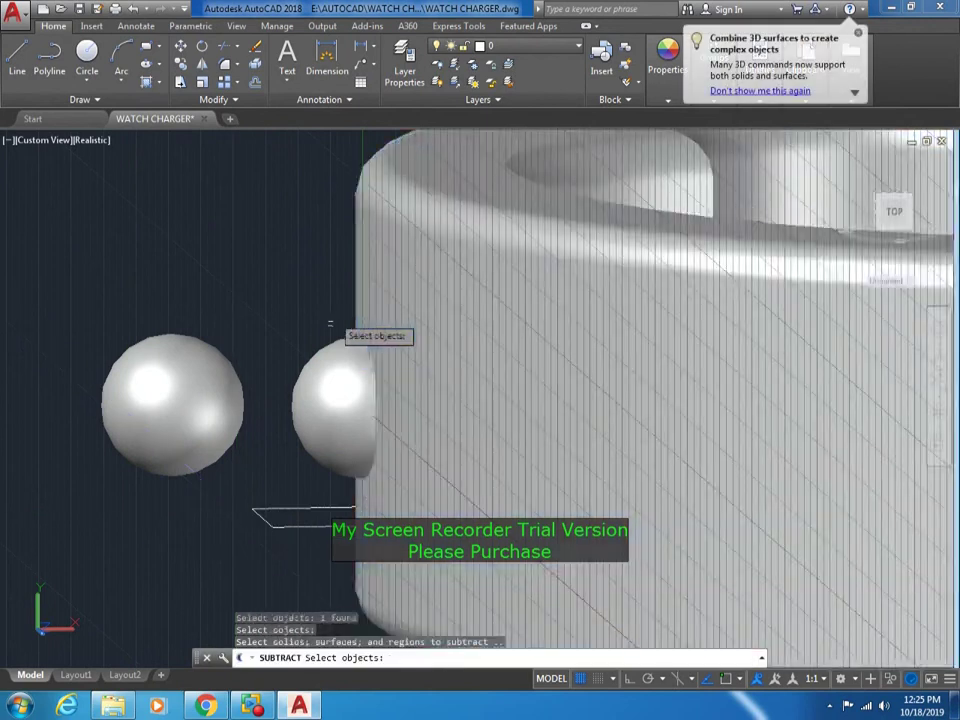
left_click(332, 332)
key("Return")
key("Escape")
middle_click_drag(381, 443, 330, 400, "shift")
Fillet the hole's rim and move the spare sphere into the base wall
type("f")
key("Return")
left_click(318, 388)
key("Return")
key("Return")
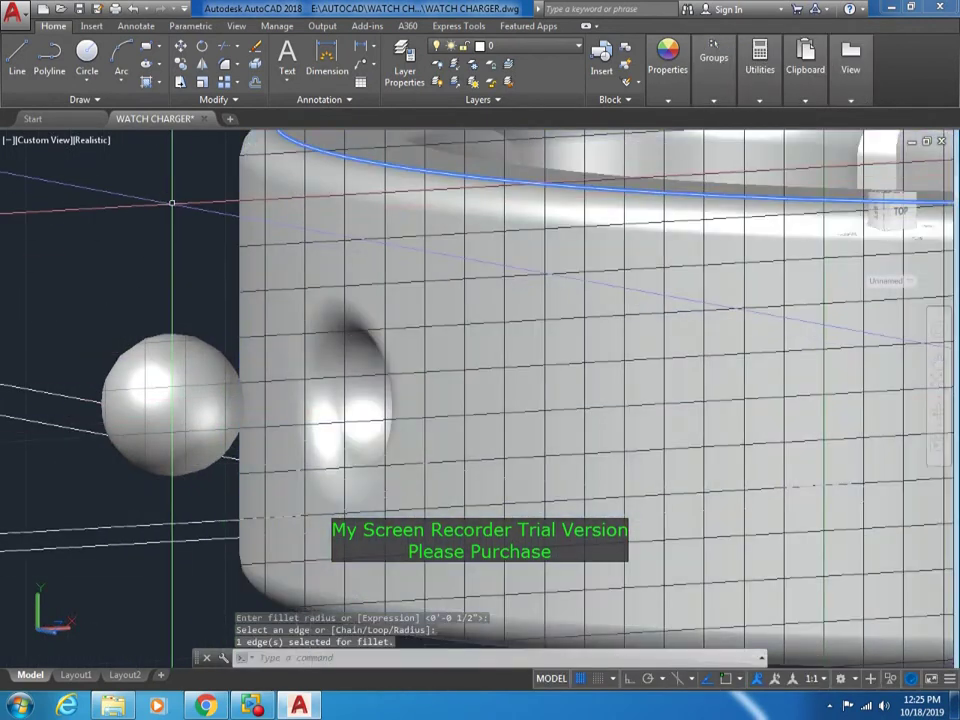
type("m")
key("Return")
left_click(186, 410)
key("Return")
left_click(172, 404)
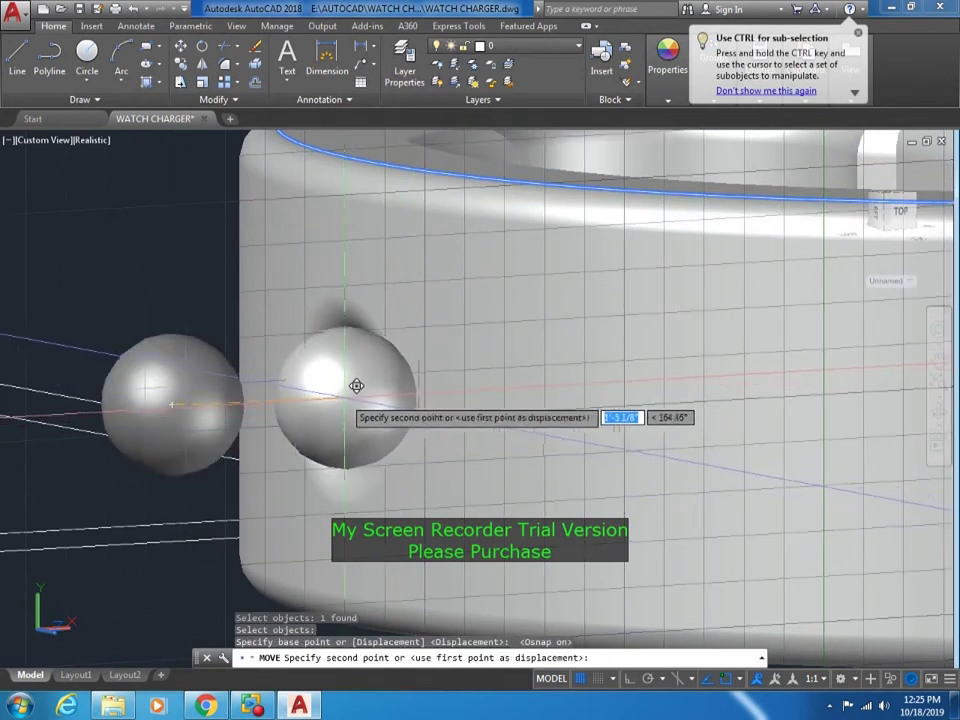
left_click(352, 388)
scroll(345, 395, "down", 3)
Orbit around the charger base and select the small sphere
type("3r")
key("Return")
key("Escape")
type("3do")
key("Return")
left_click_drag(340, 435, 513, 465)
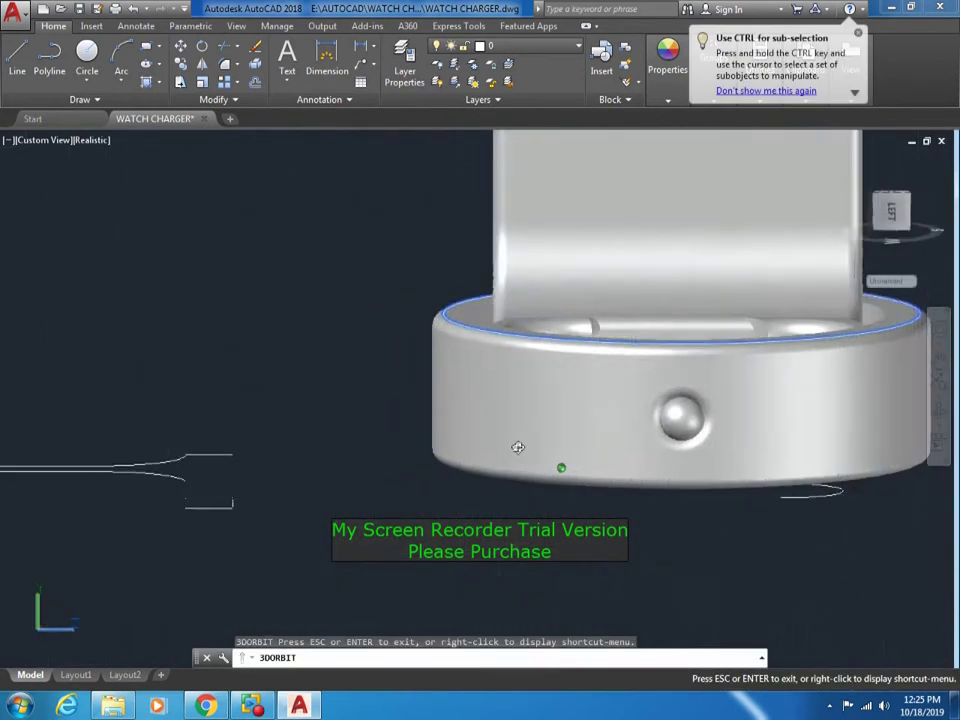
scroll(513, 465, "up", 5)
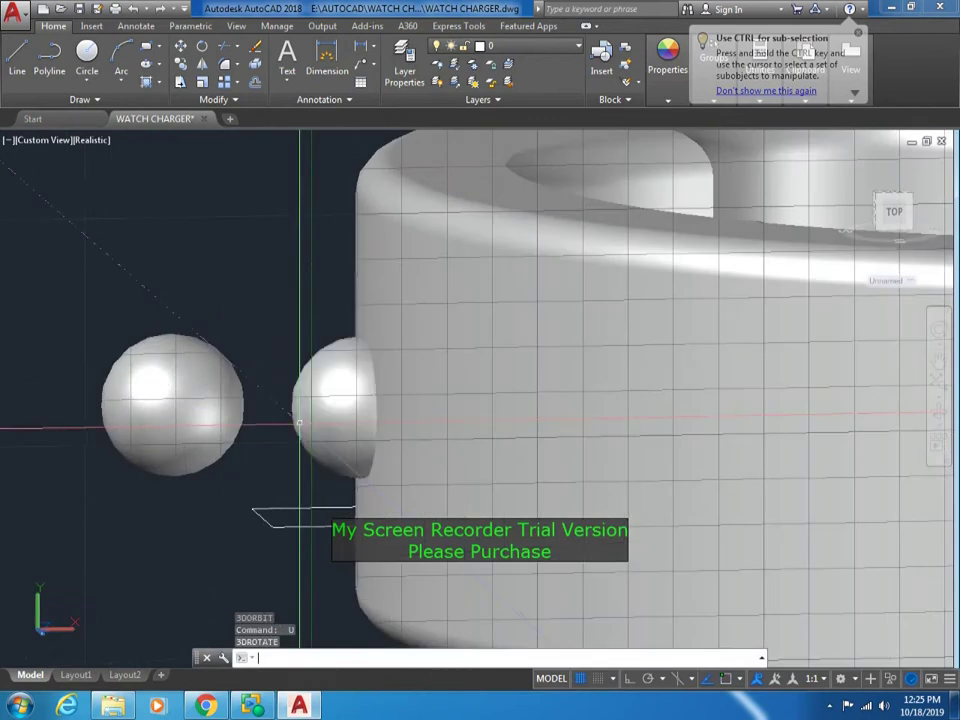
left_click(343, 396)
scroll(343, 396, "up", 3)
key("Escape")
Orbit to find the sphere and place a copy of it to the left
scroll(340, 480, "down", 3)
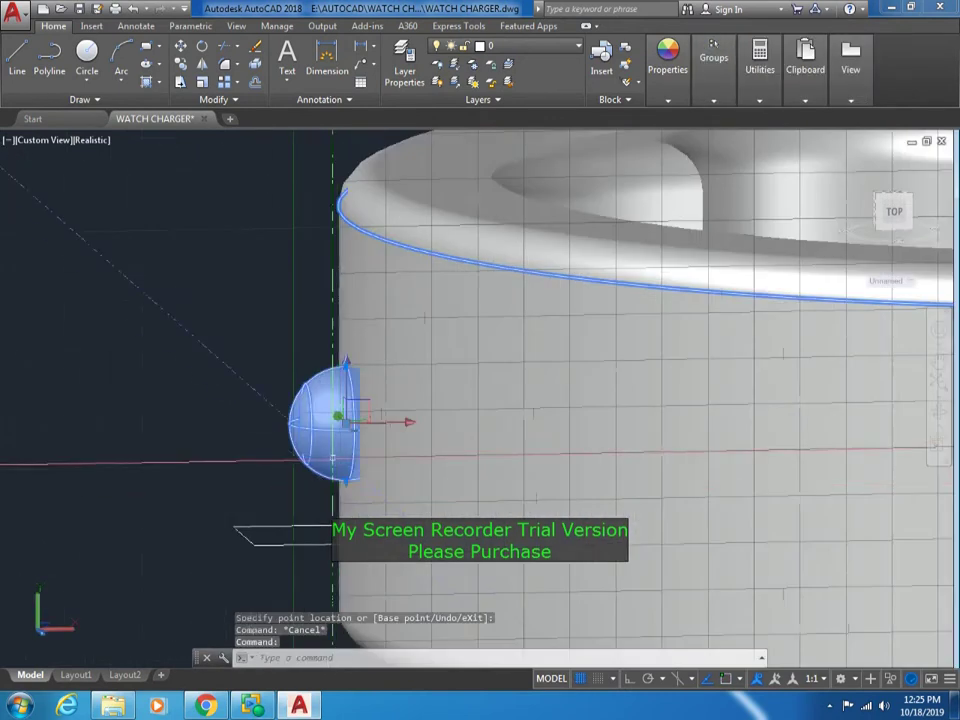
scroll(328, 495, "down", 2)
type("3do")
key("Return")
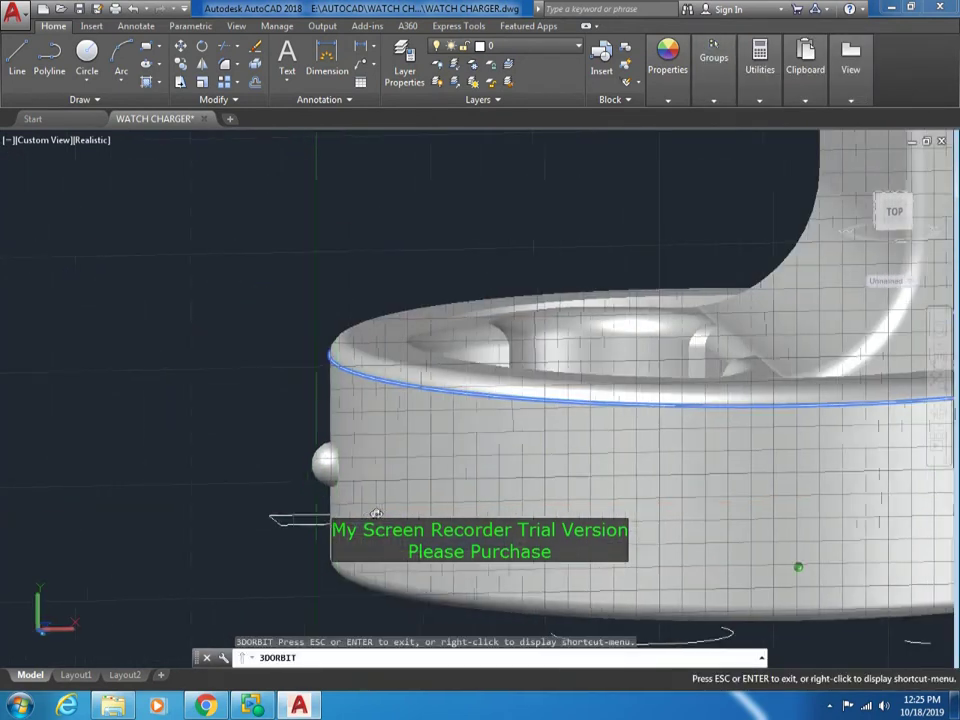
left_click_drag(797, 568, 364, 508)
key("Escape")
scroll(414, 482, "up", 3)
left_click(386, 440)
key("Return")
left_click(414, 482)
left_click(355, 483)
key("Escape")
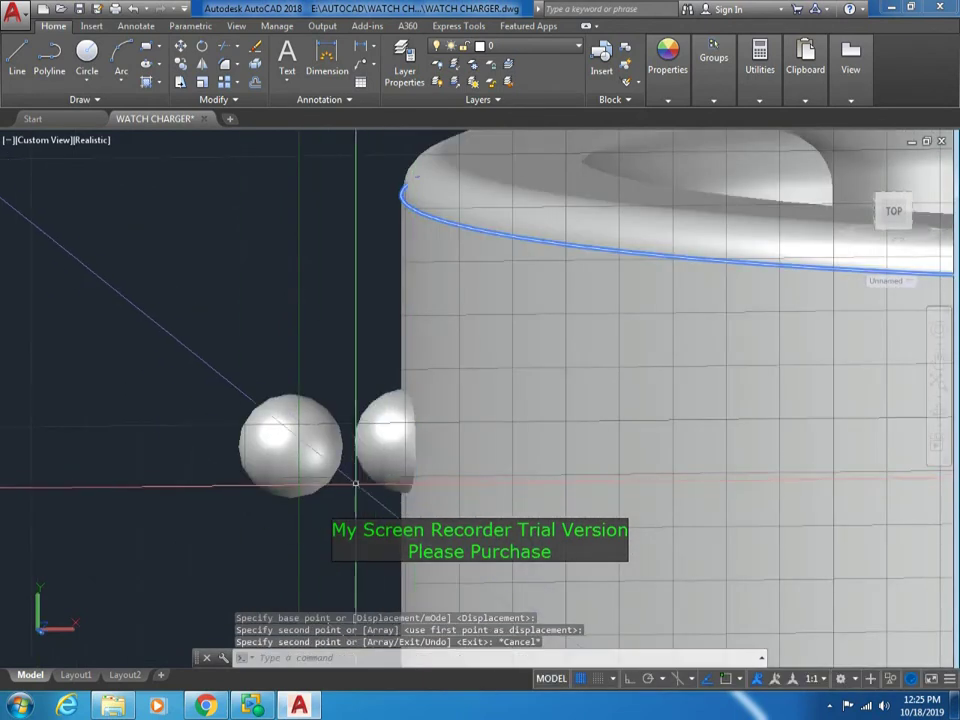
Subtract the sphere from the base solid and orbit to view the dimple
type("su")
key("Return")
left_click(360, 420)
scroll(418, 497, "up", 2)
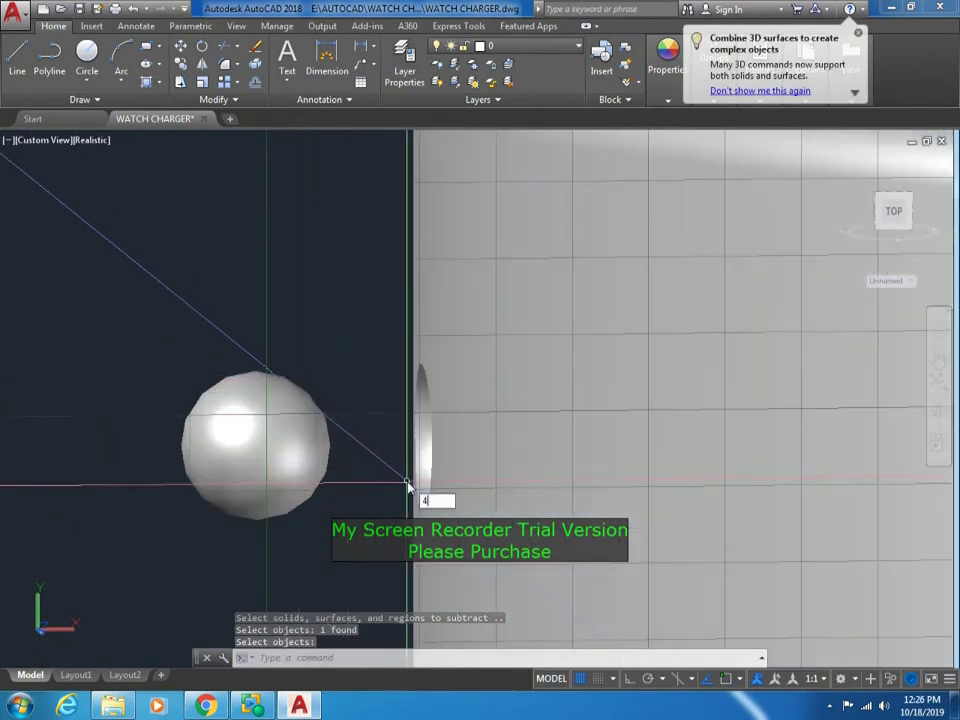
type("4")
key("Return")
key("Escape")
type("o")
key("Return")
left_click_drag(422, 497, 333, 448)
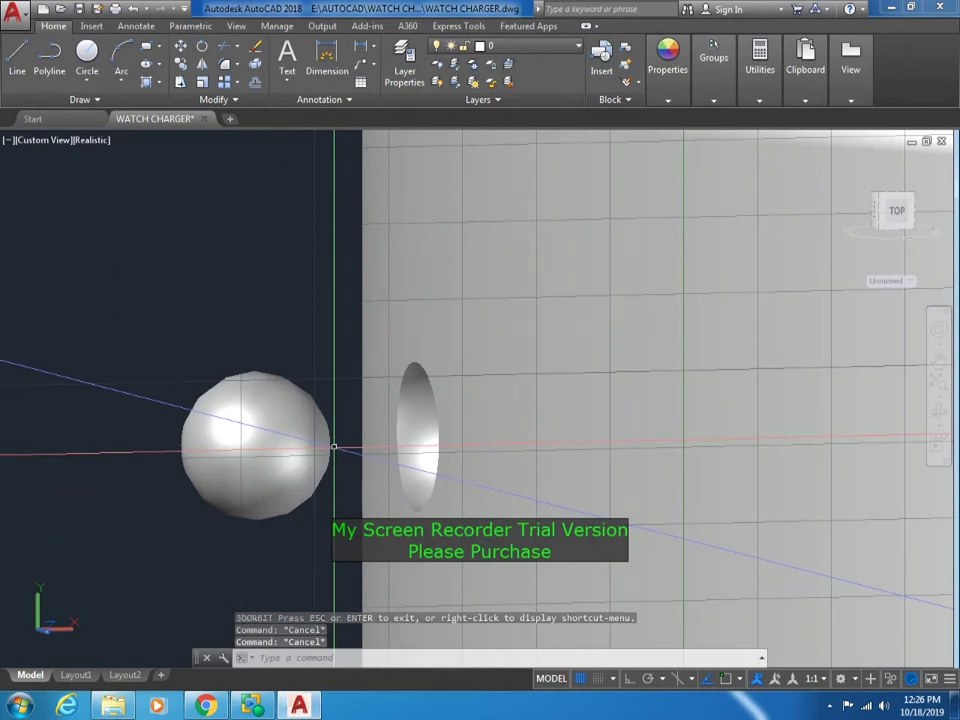
Round the dimple's rim with a fillet
type("f")
key("Return")
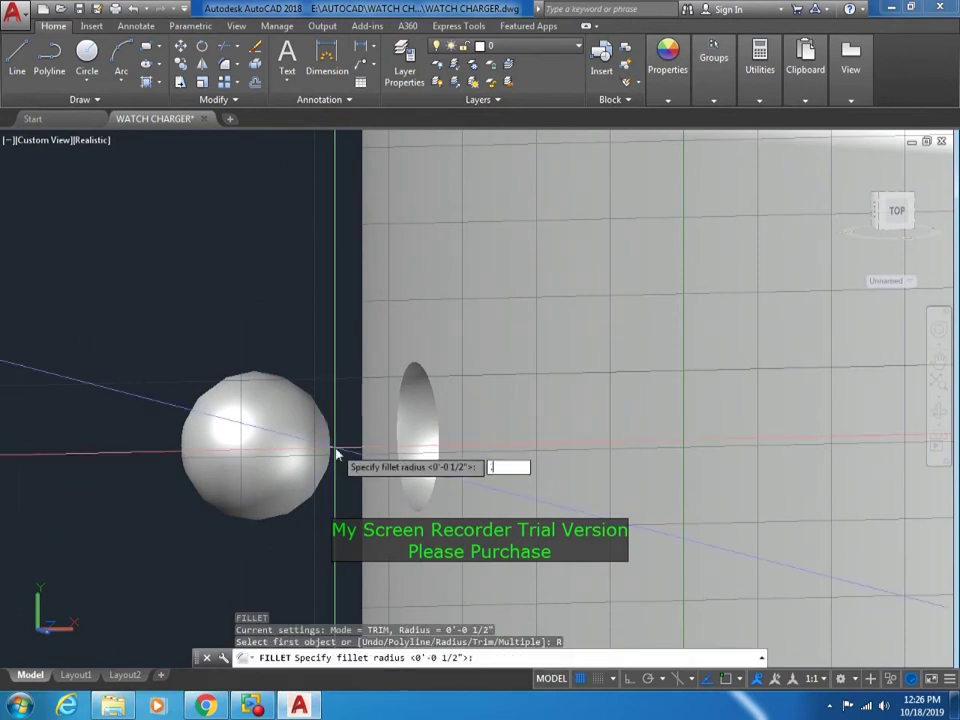
key("Return")
left_click(403, 377)
key("Return")
key("Return")
Move the spare sphere into the dimple
type("m")
key("Return")
left_click(308, 411)
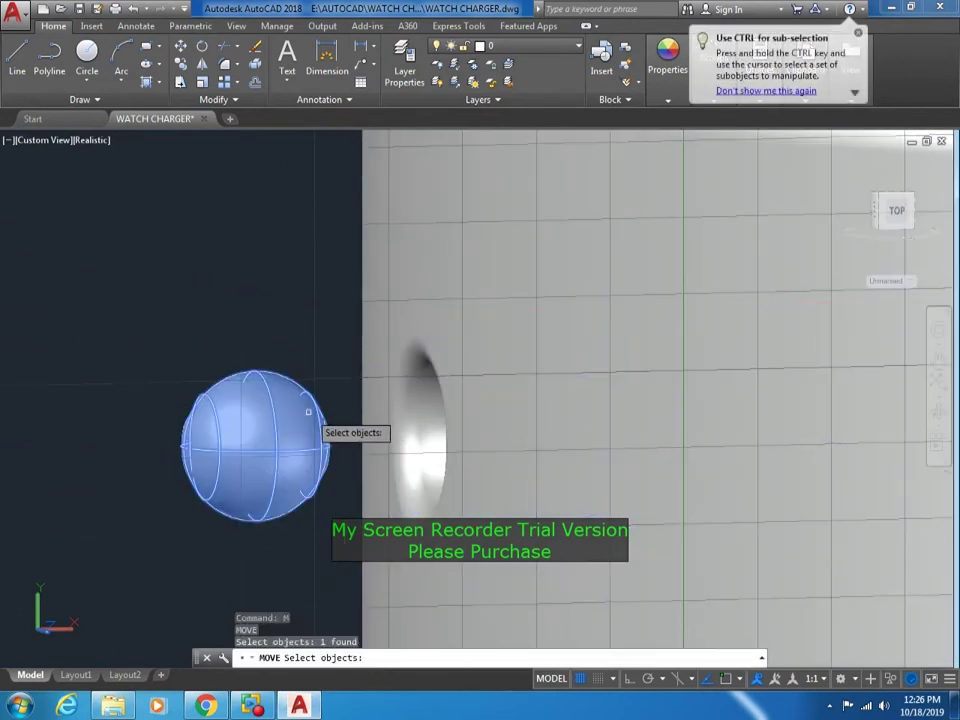
left_click(265, 440)
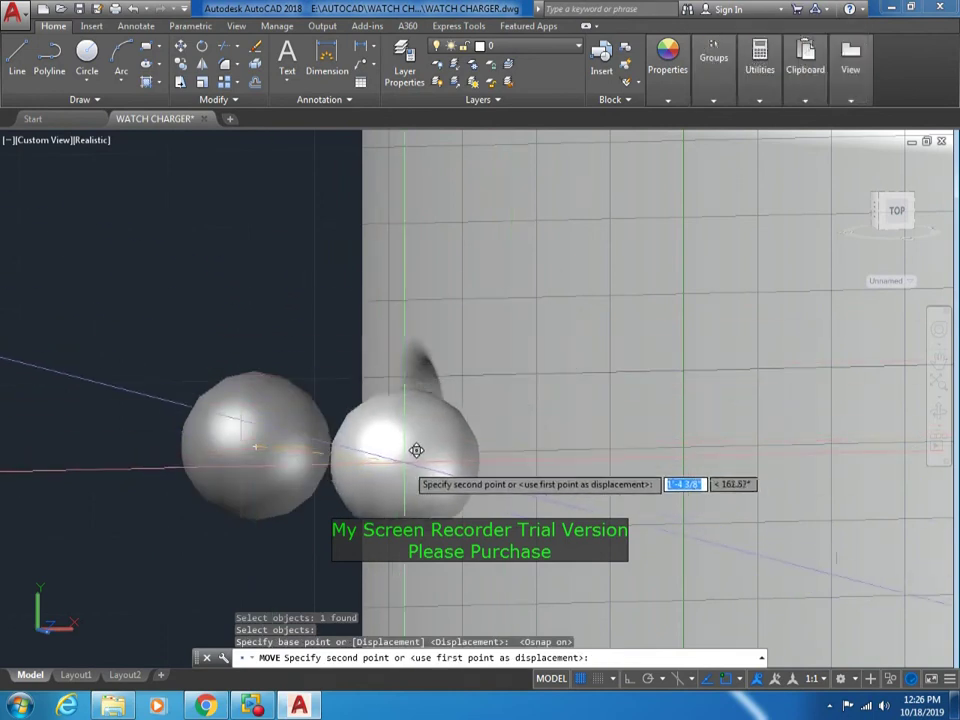
left_click(469, 413)
mouse_move(403, 499)
middle_mouse_down("shift")
mouse_move(481, 510)
mouse_move(399, 497)
middle_mouse_up("shift")
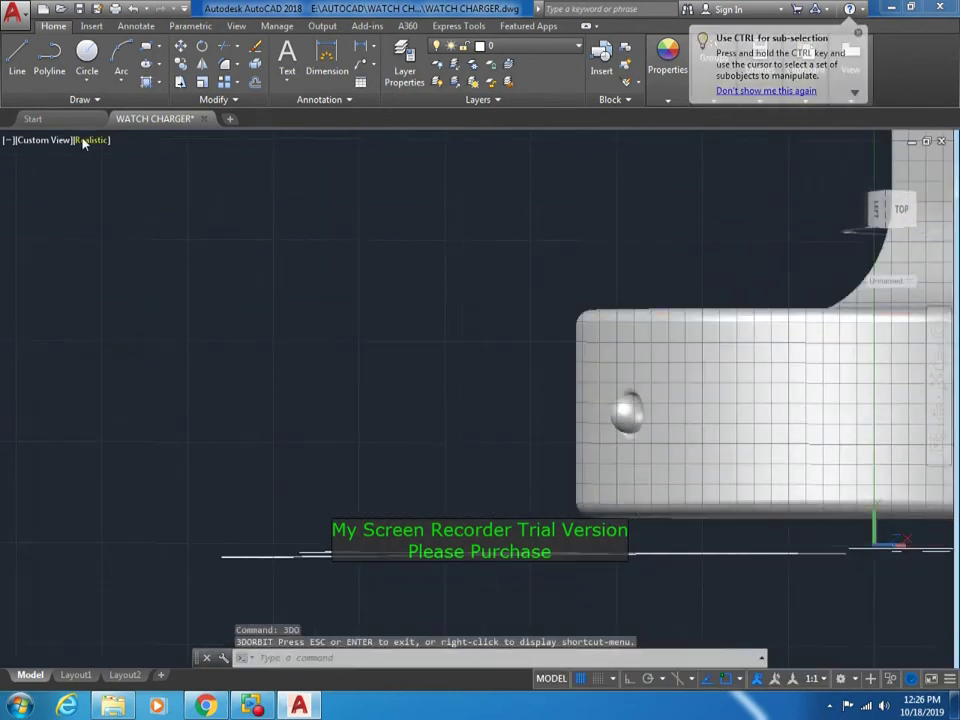
Switch to the Top view in 2D Wireframe style
left_click(79, 141)
left_click(100, 160)
left_click(35, 141)
left_click(80, 180)
scroll(379, 566, "up", 8)
Begin moving the sphere from a base point, then cancel the move
type("m")
key("Return")
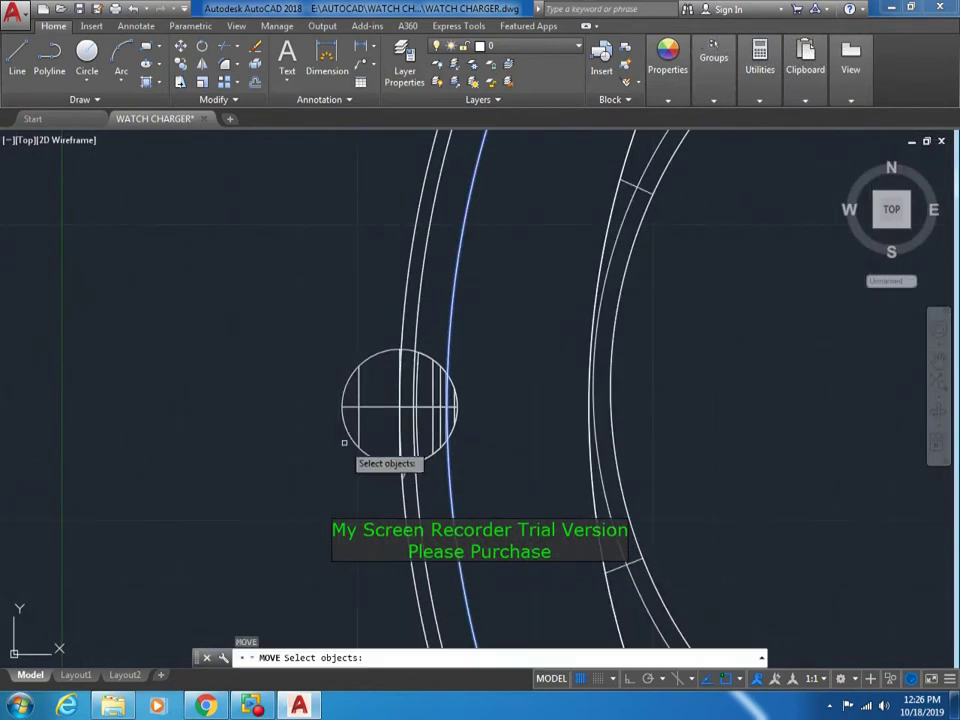
left_click(345, 430)
key("Return")
left_click(236, 504)
key("Escape")
Show the model in Realistic style from the Southwest Isometric view
left_click(55, 140)
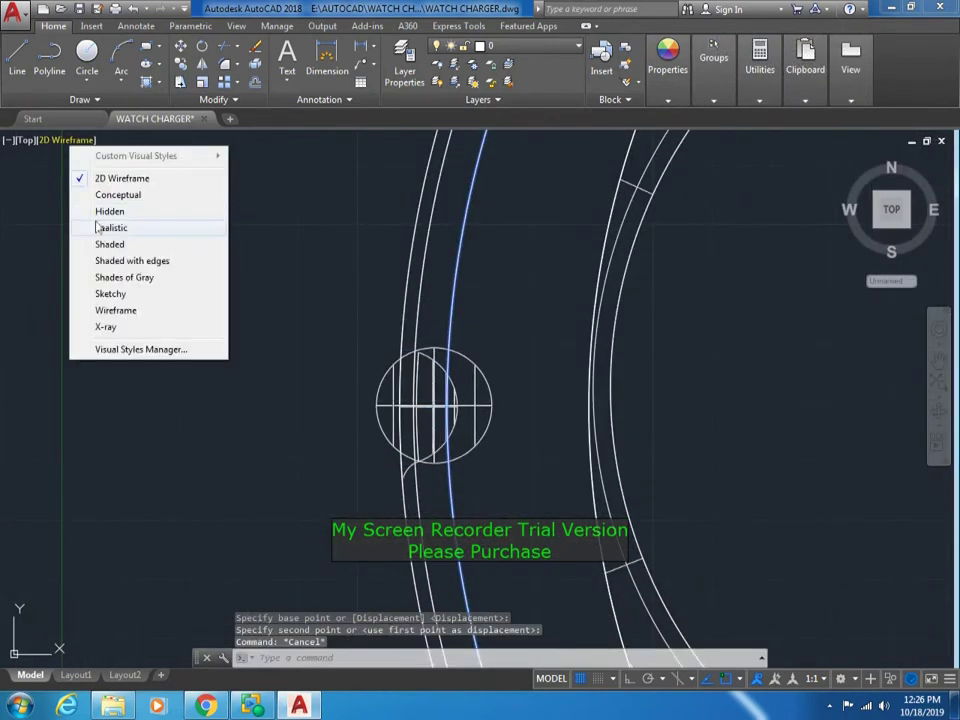
left_click(75, 225)
left_click(24, 140)
left_click(75, 277)
scroll(420, 380, "up", 3)
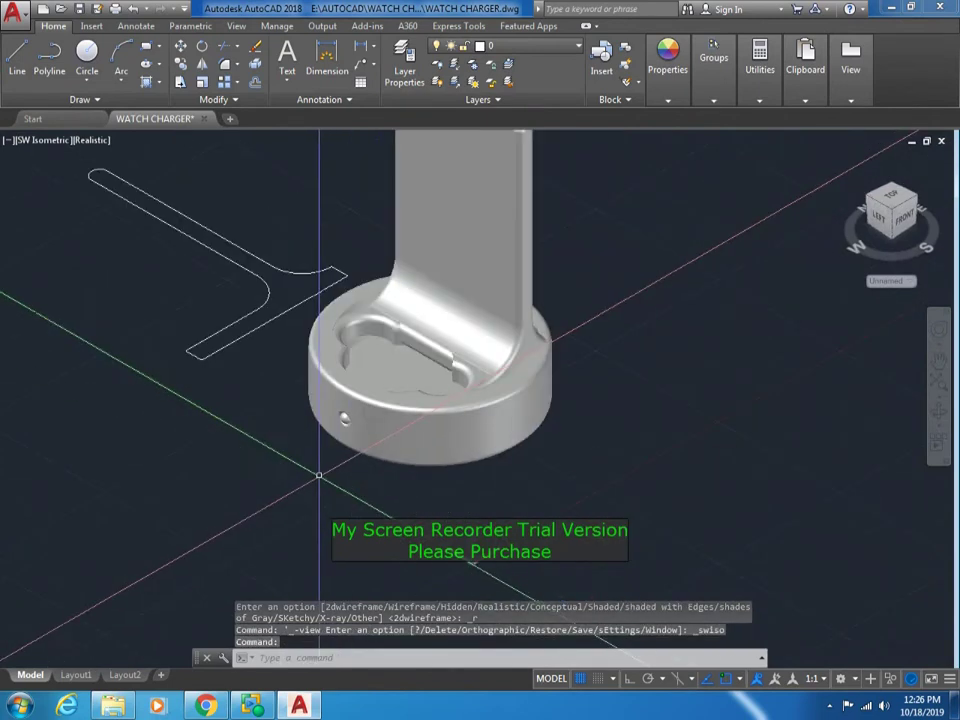
left_click(93, 140)
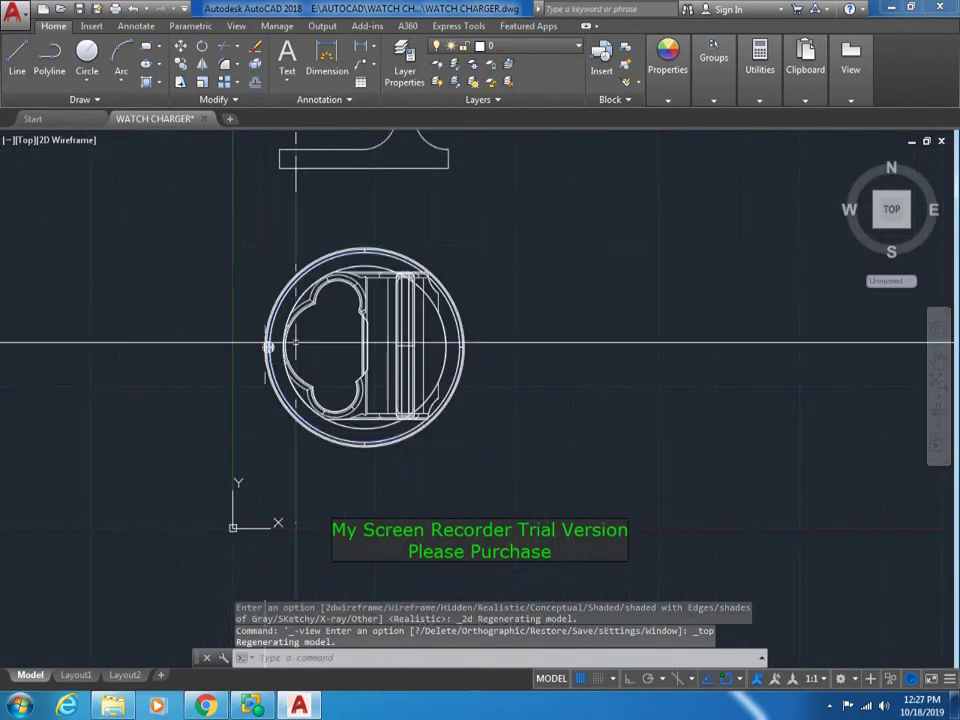
left_click(30, 140)
left_click(80, 276)
scroll(360, 420, "up", 5)
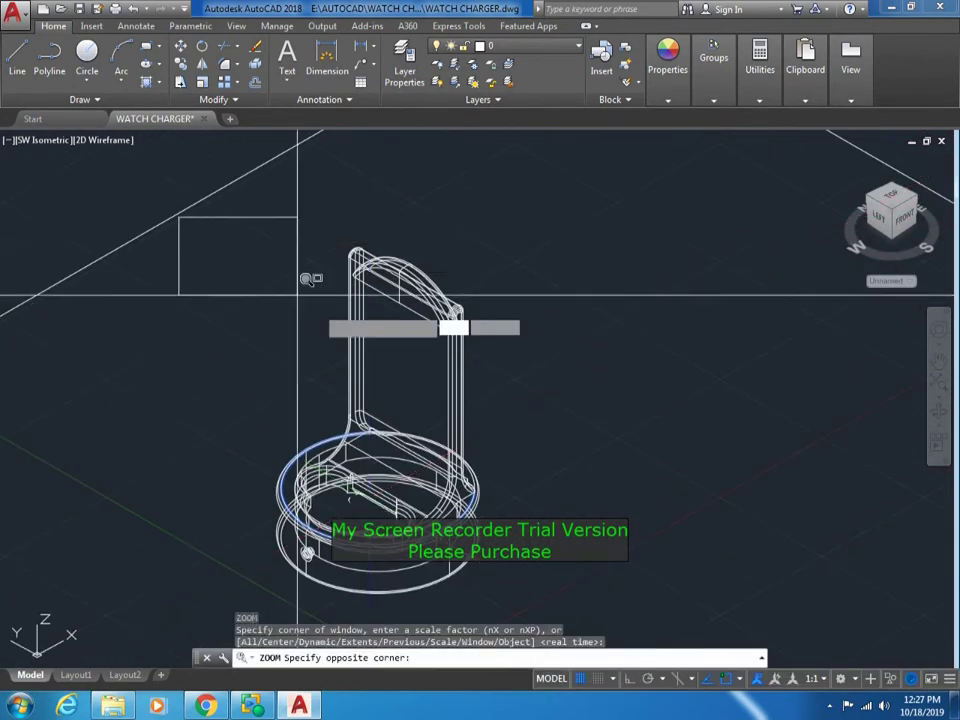
Extrude the base profile downward with height -.1
type("ext")
key("Return")
key("Return")
scroll(71, 193, "down", 5)
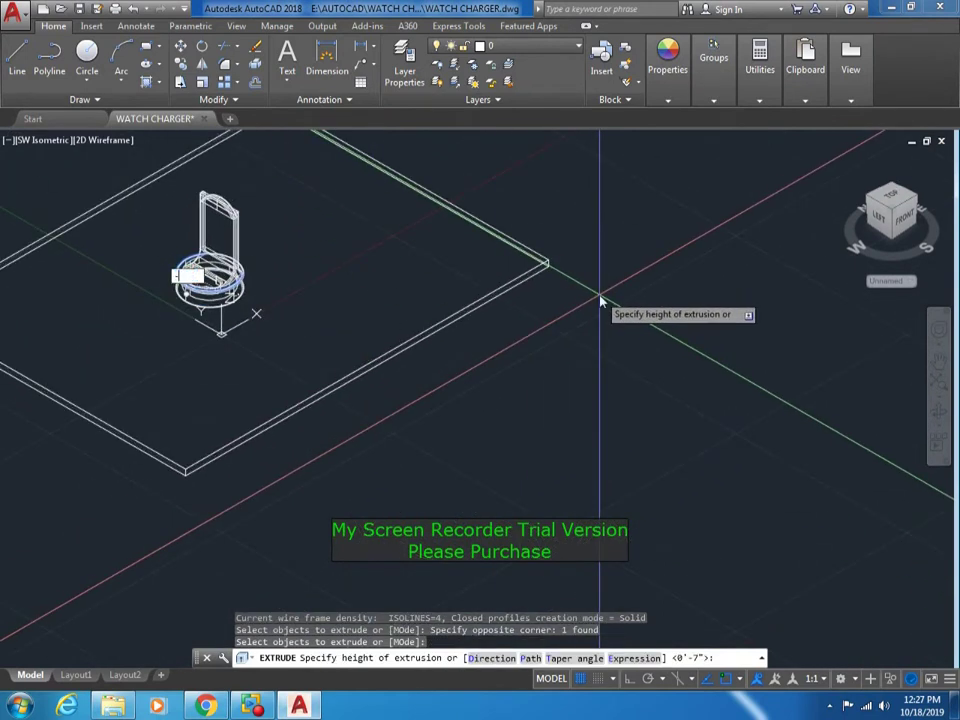
scroll(160, 250, "up", 5)
type("-.1")
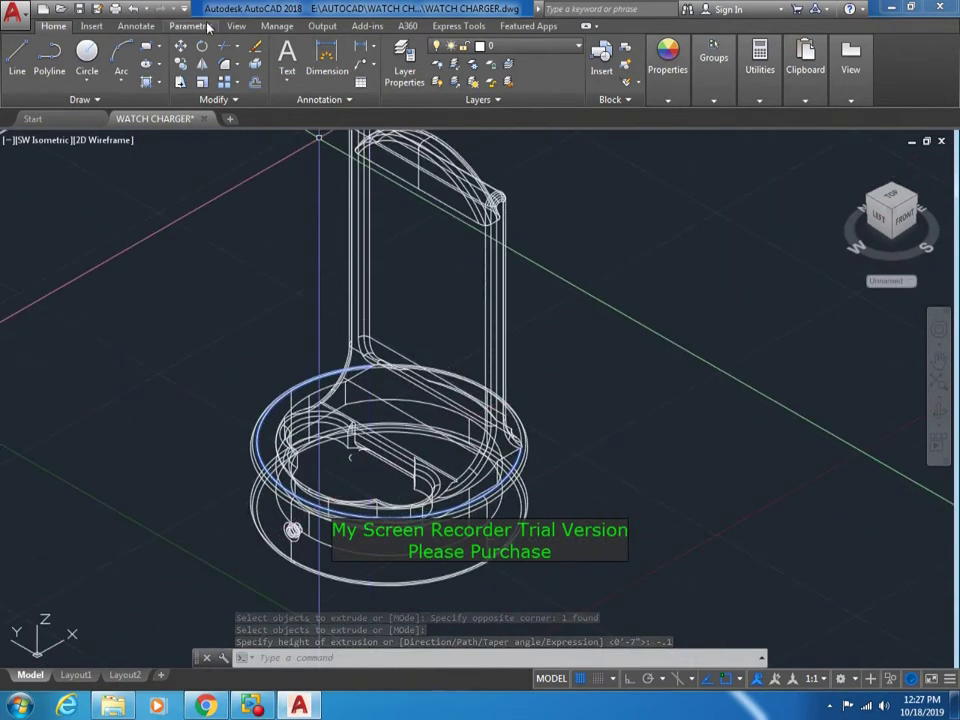
key("Return")
left_click(190, 26)
Switch to 3D Modeling and open the Materials Browser on the Visualize tab, browsing Plastic
left_click(840, 678)
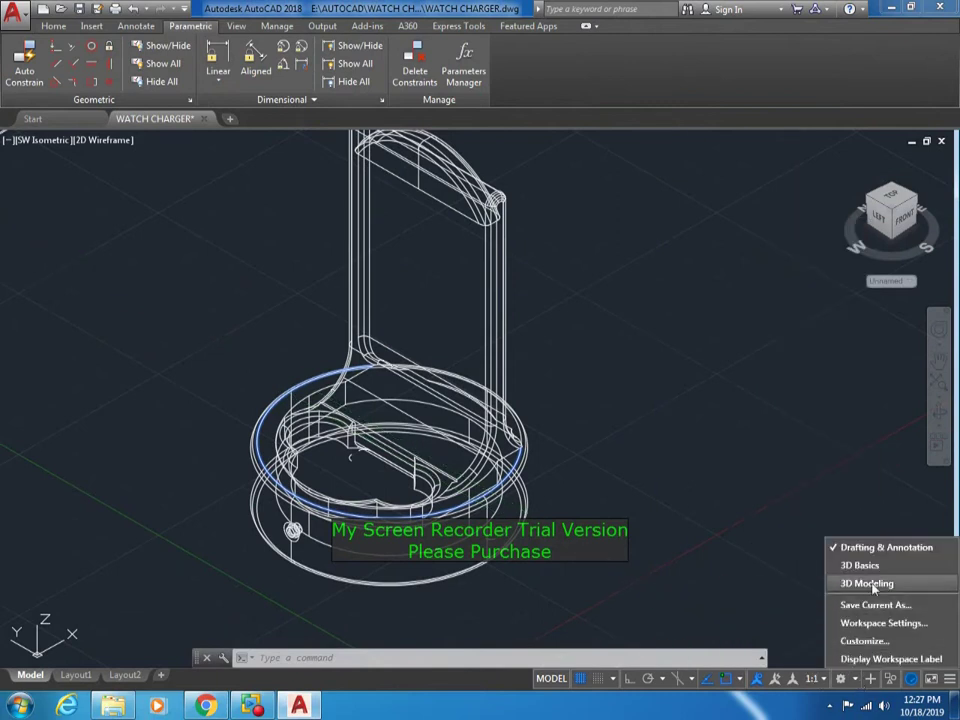
left_click(870, 584)
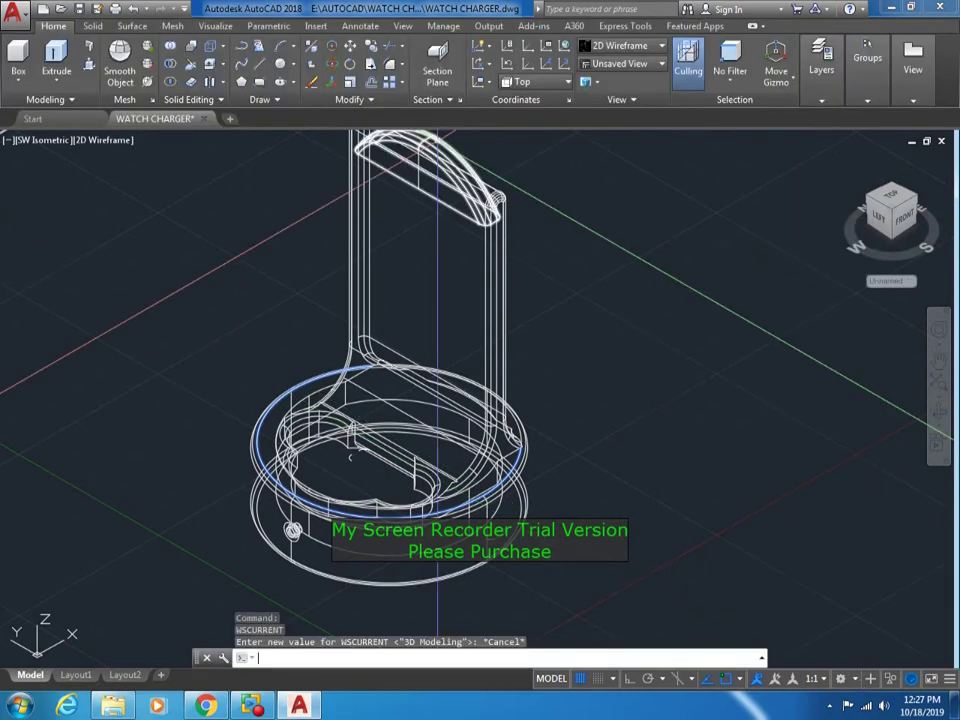
left_click(214, 26)
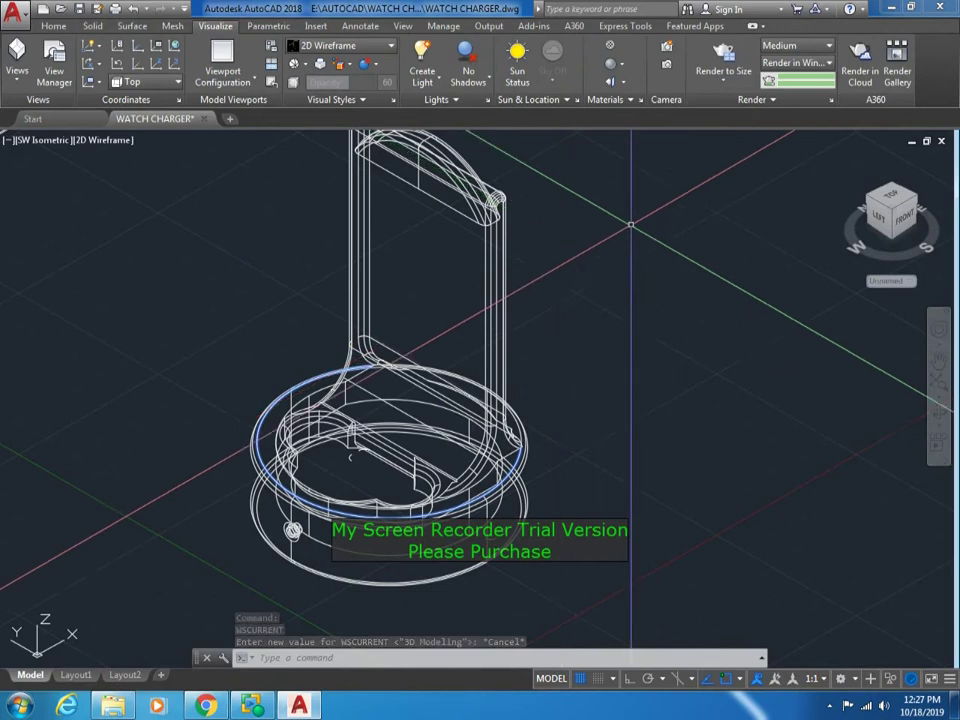
middle_click_drag(584, 622, 560, 600, "shift")
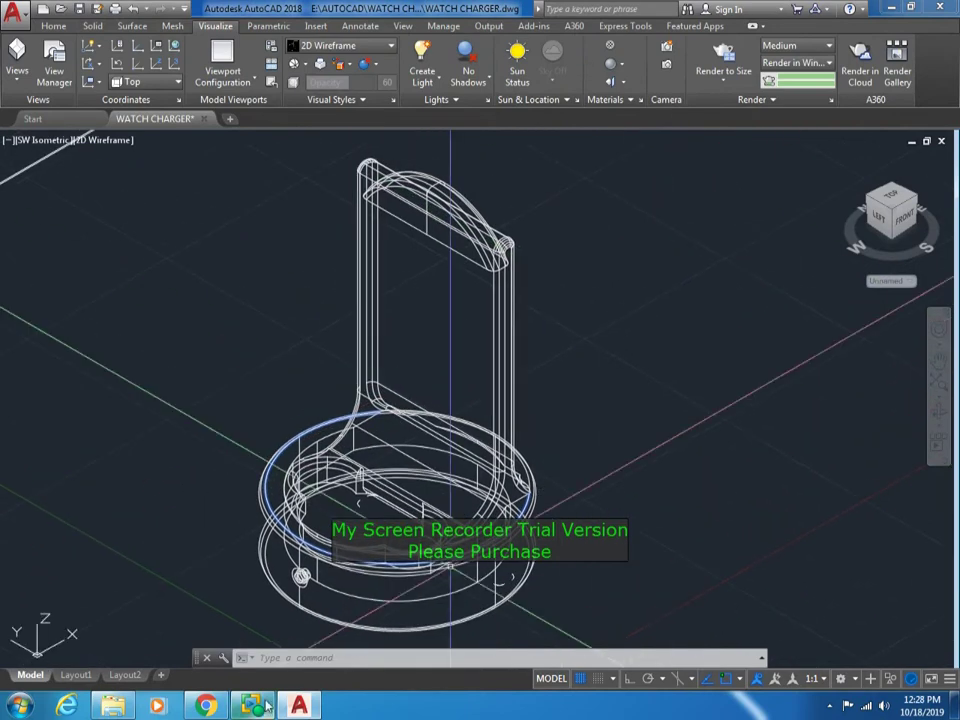
left_click(609, 45)
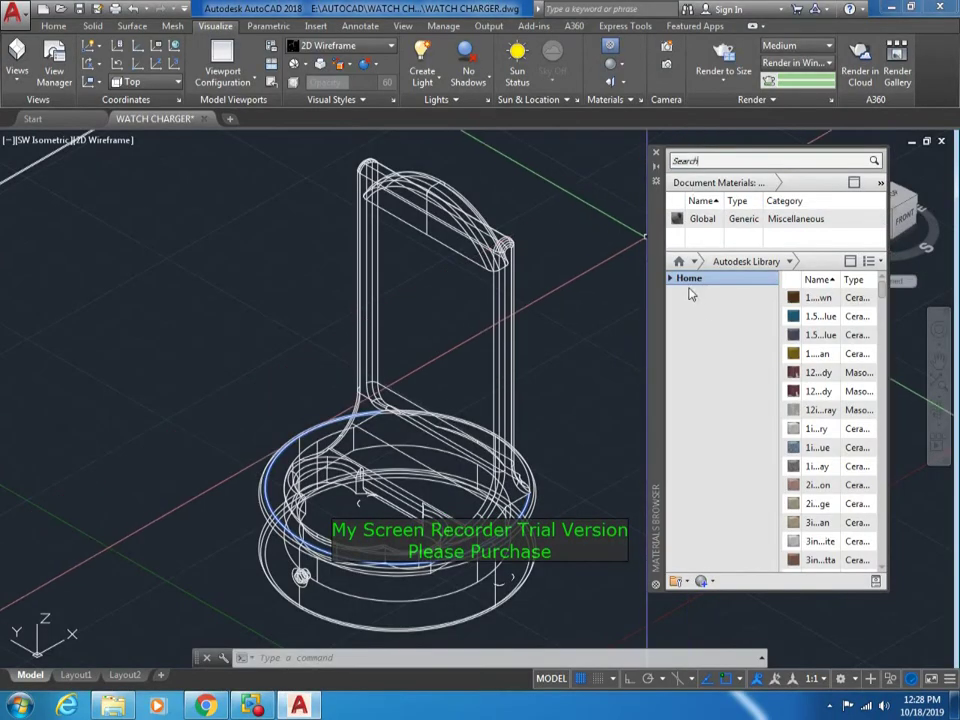
scroll(731, 480, "down", 1)
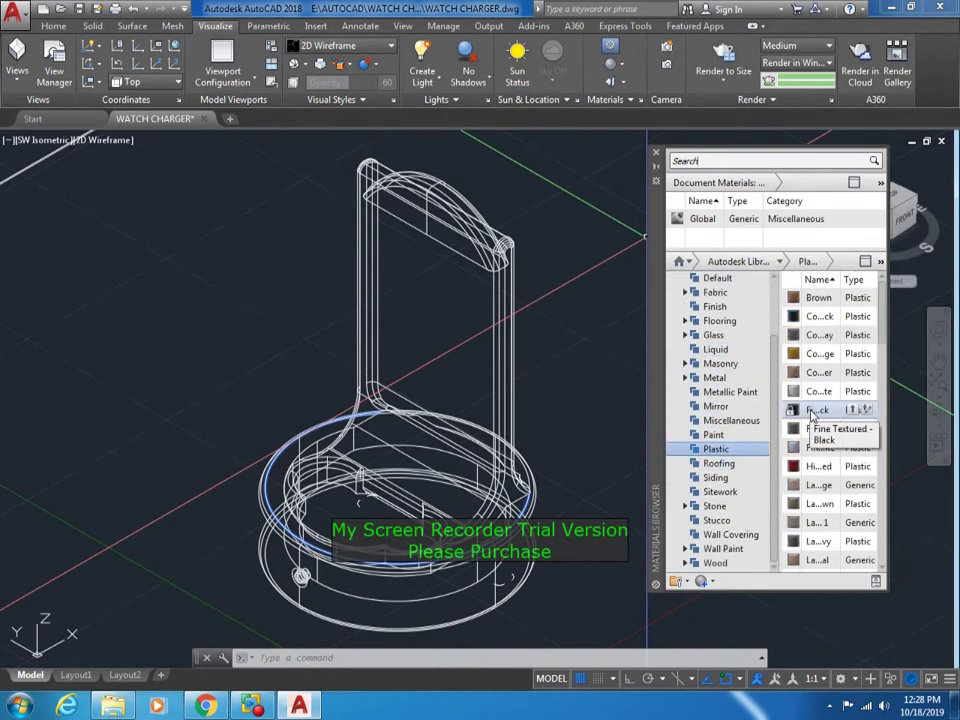
Set the visual style to Realistic and apply the Flooring: Wood material to the floor plane
left_click(105, 140)
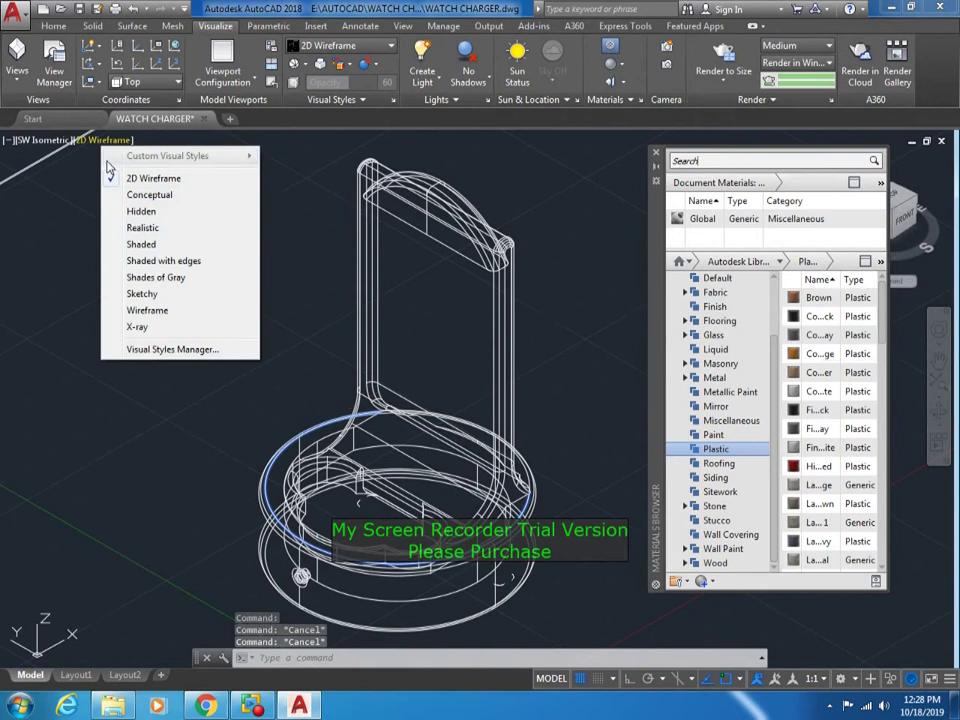
left_click(140, 229)
left_click(721, 464)
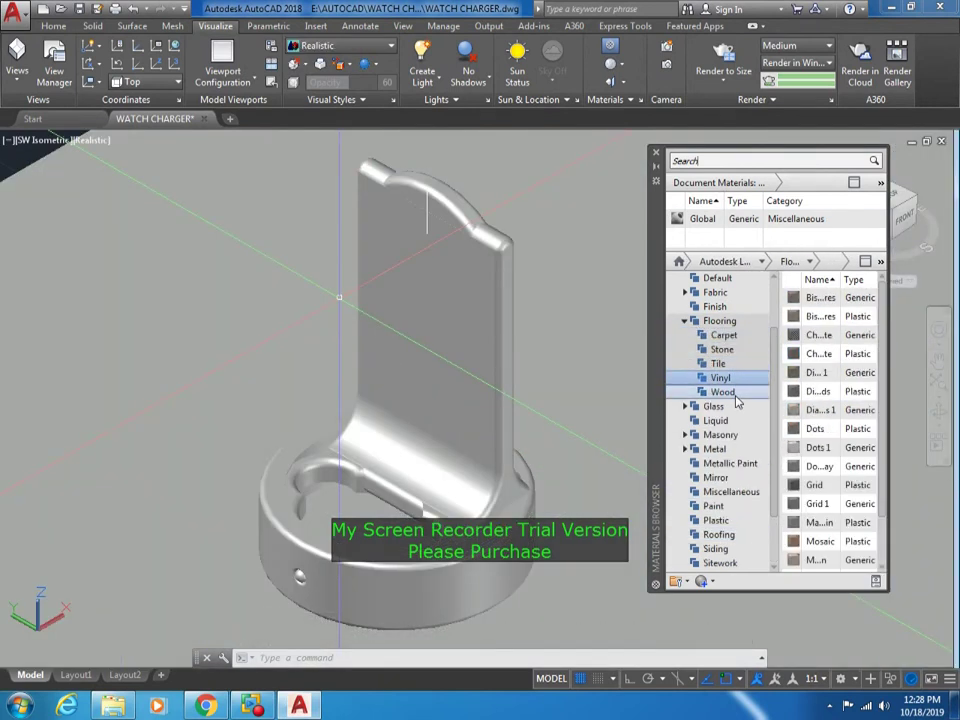
left_click_drag(338, 323, 182, 294)
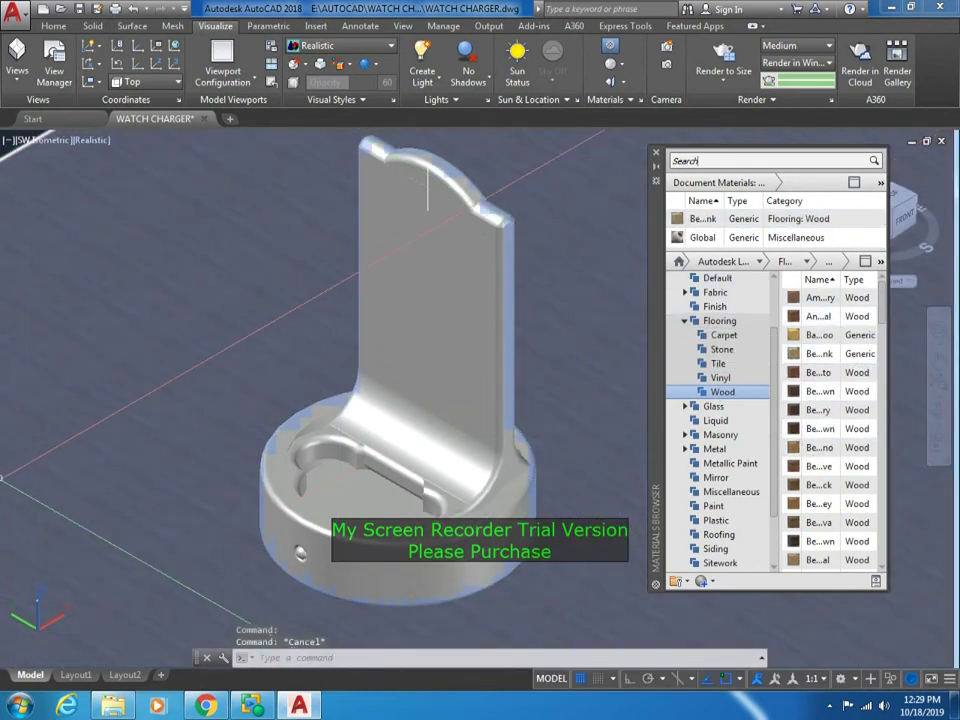
Give the charger the Low Gloss - Black plastic material instead of Fine Textured Black
left_click(758, 519)
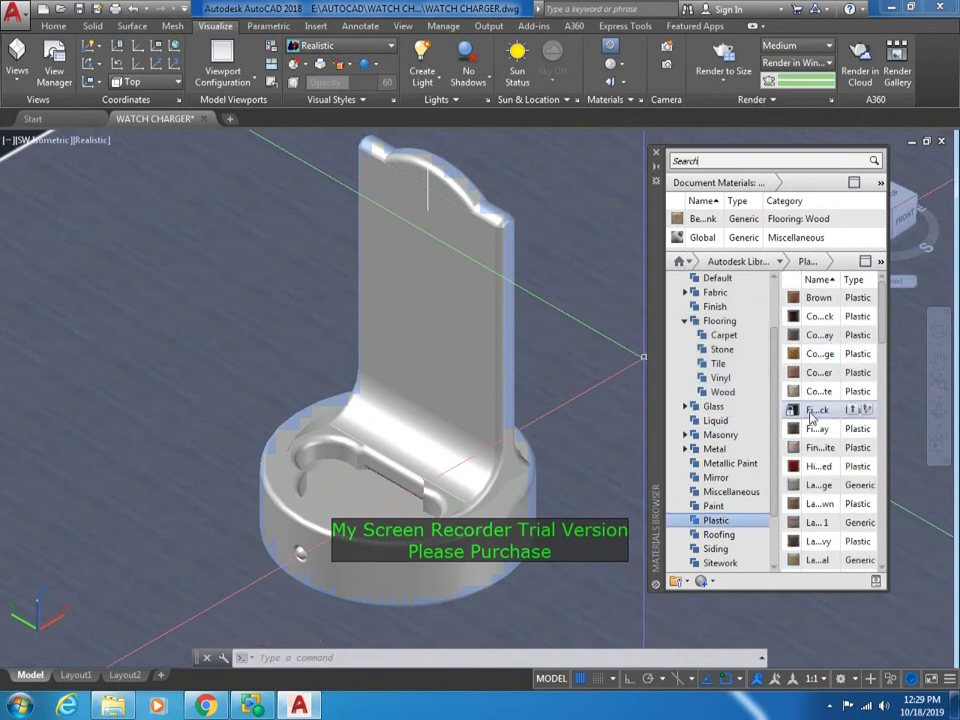
left_click_drag(812, 412, 480, 313)
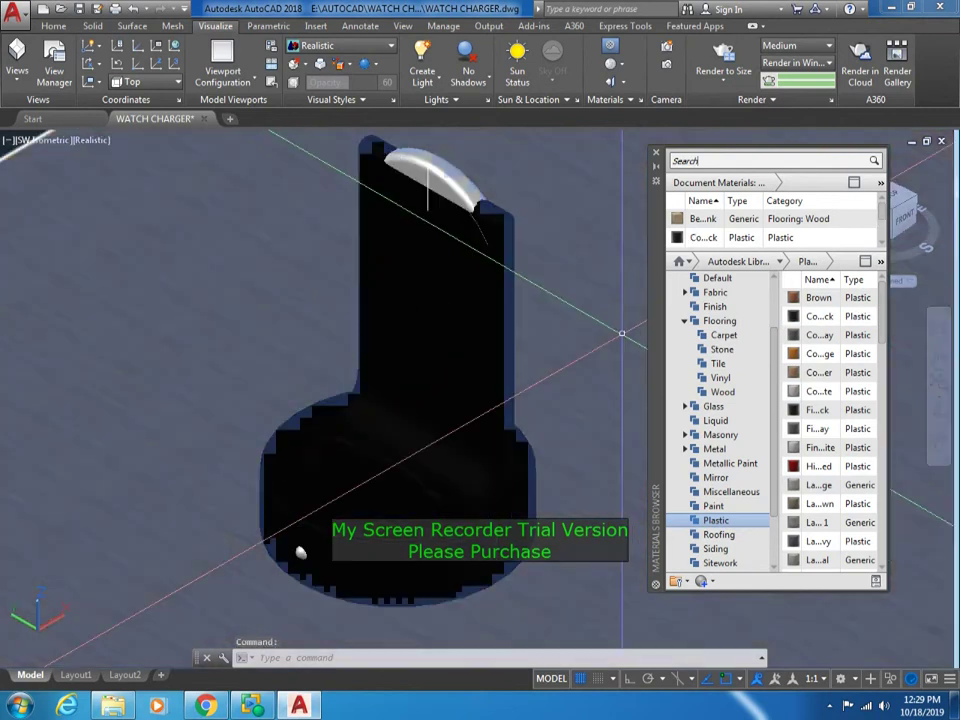
type("u")
key("Return")
scroll(860, 330, "down", 5)
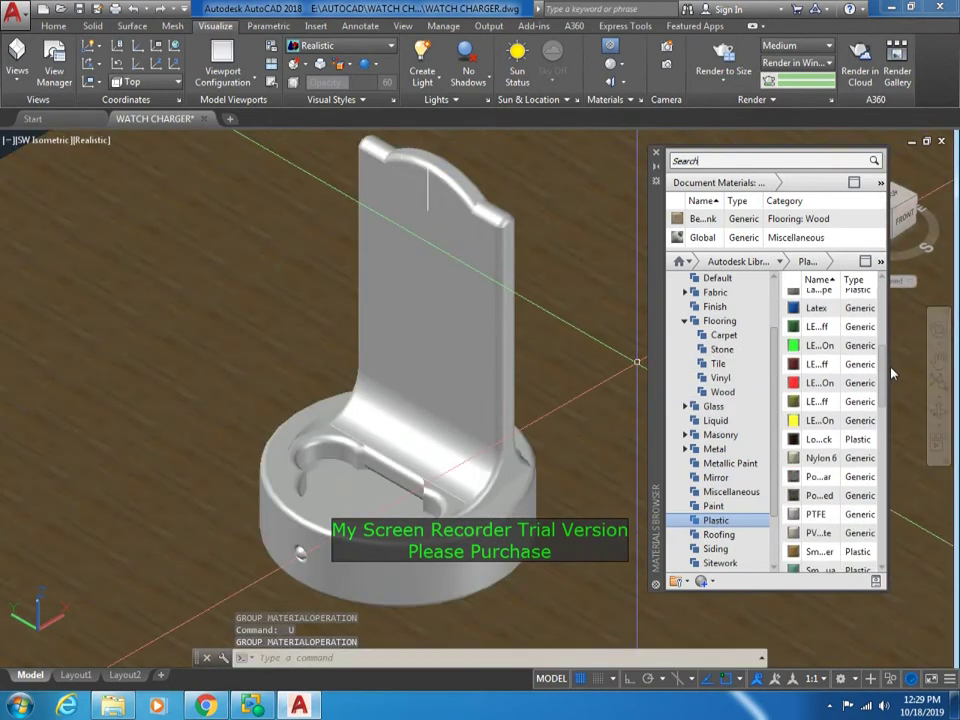
left_click_drag(818, 352, 471, 360)
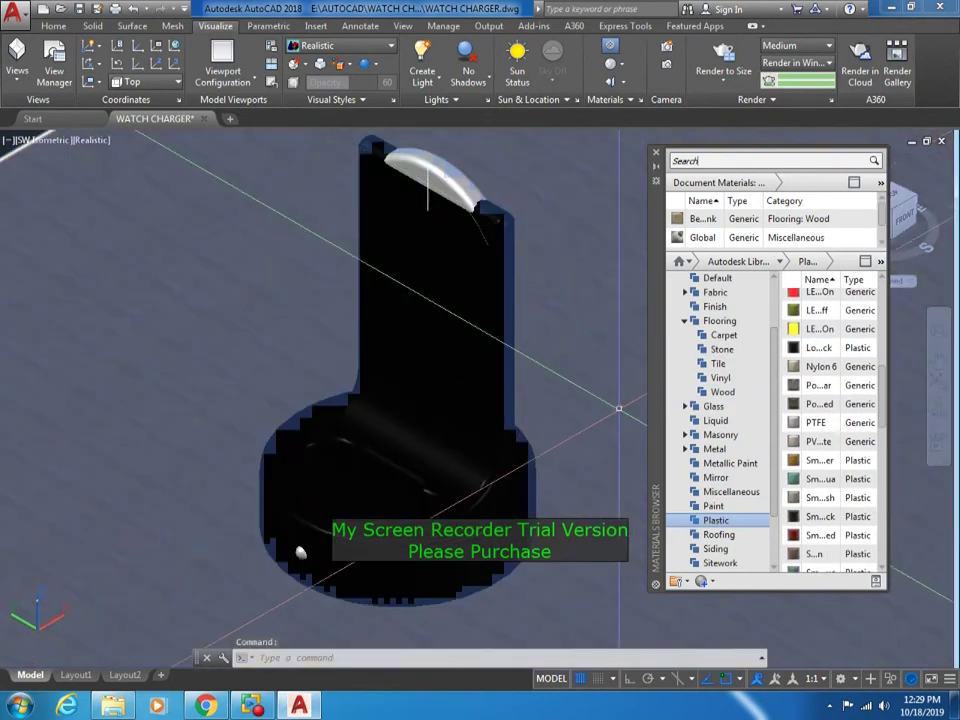
scroll(481, 393, "up", 2)
scroll(481, 393, "down", 3)
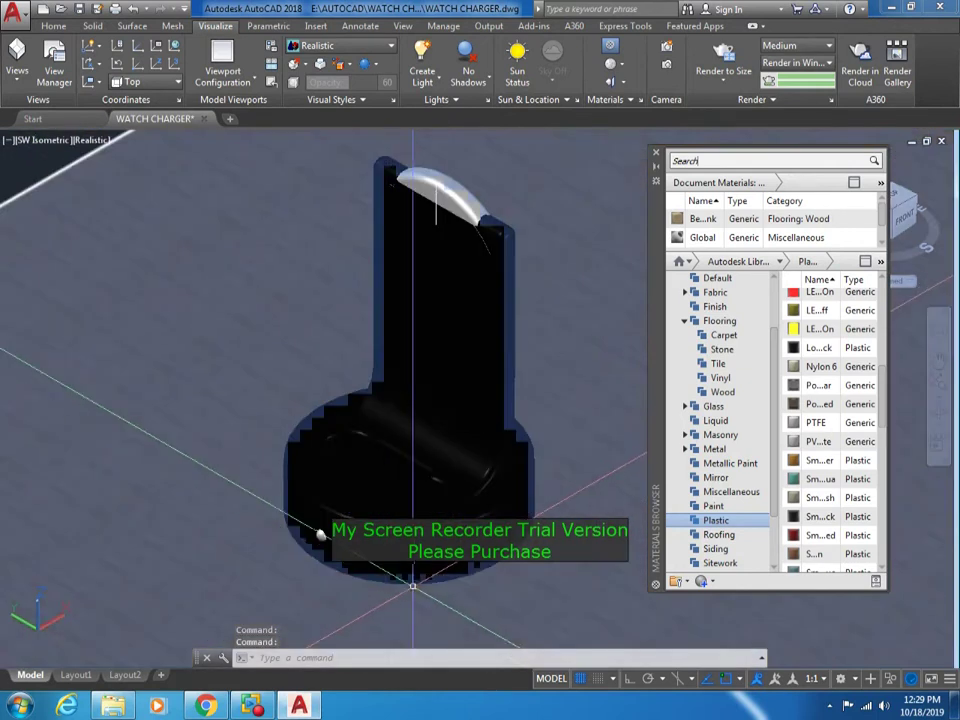
Use MATCHPROP to copy the black material onto the rest of the charger
type("ma")
key("Return")
left_click(409, 205)
left_click(439, 375)
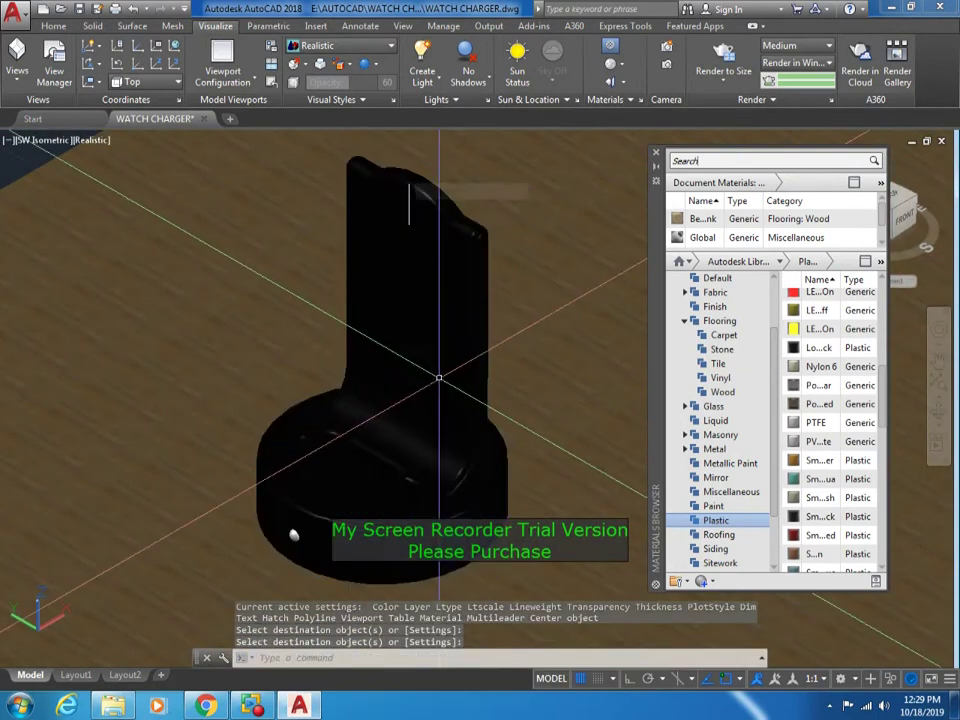
key("Return")
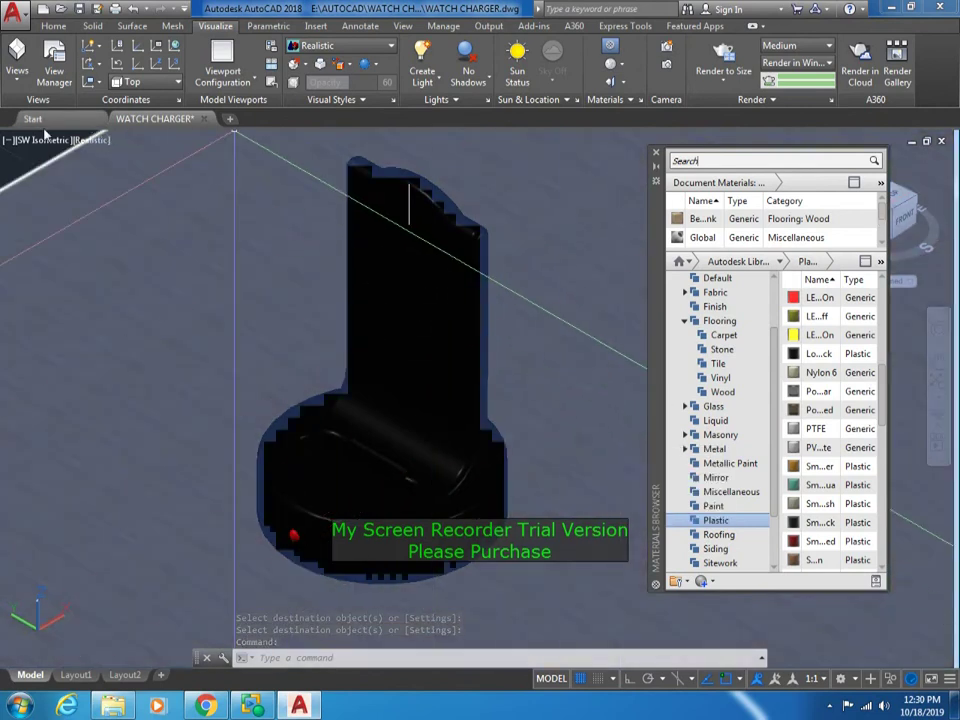
Switch the view to Perspective and render without the Medium Images Library
left_click(42, 140)
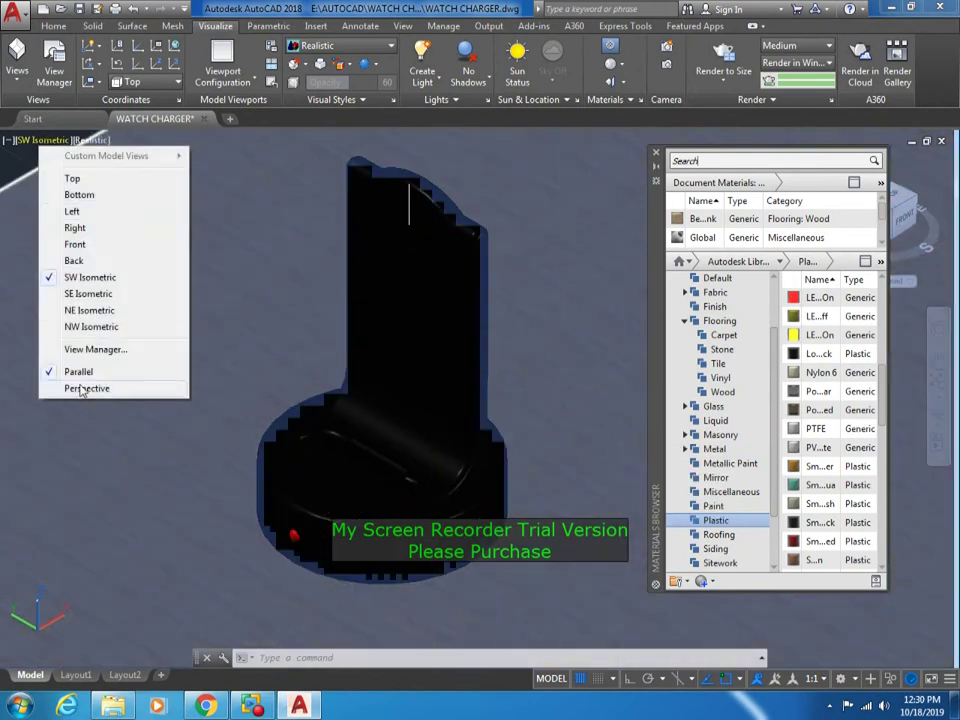
left_click(70, 389)
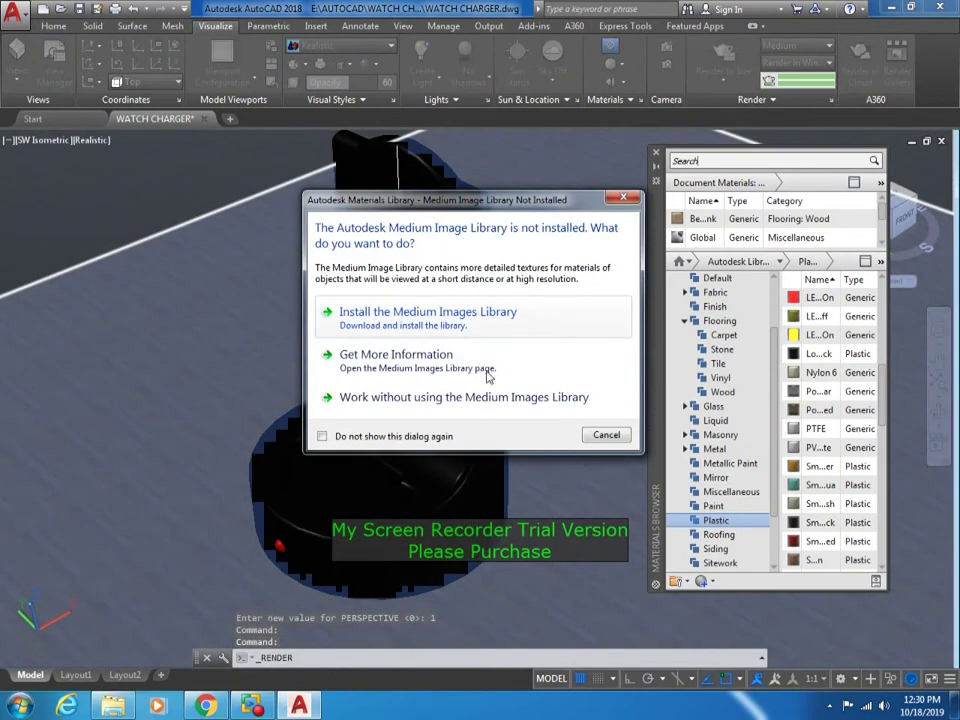
left_click(565, 312)
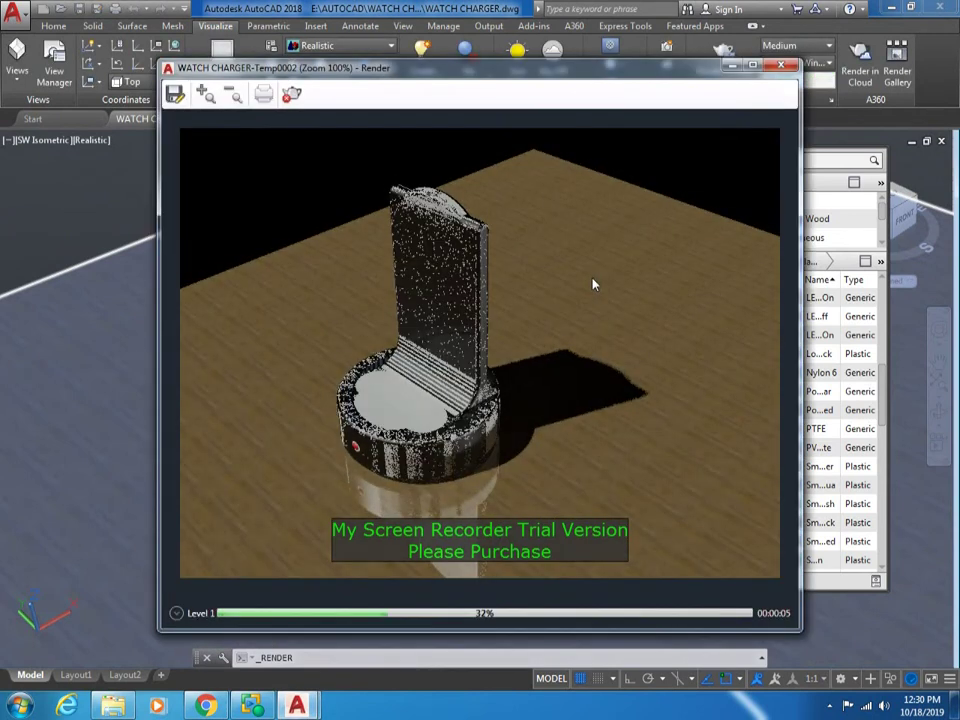
Stop the render, close its window, and open the Medium Images Library information page
key("Escape")
left_click(362, 466)
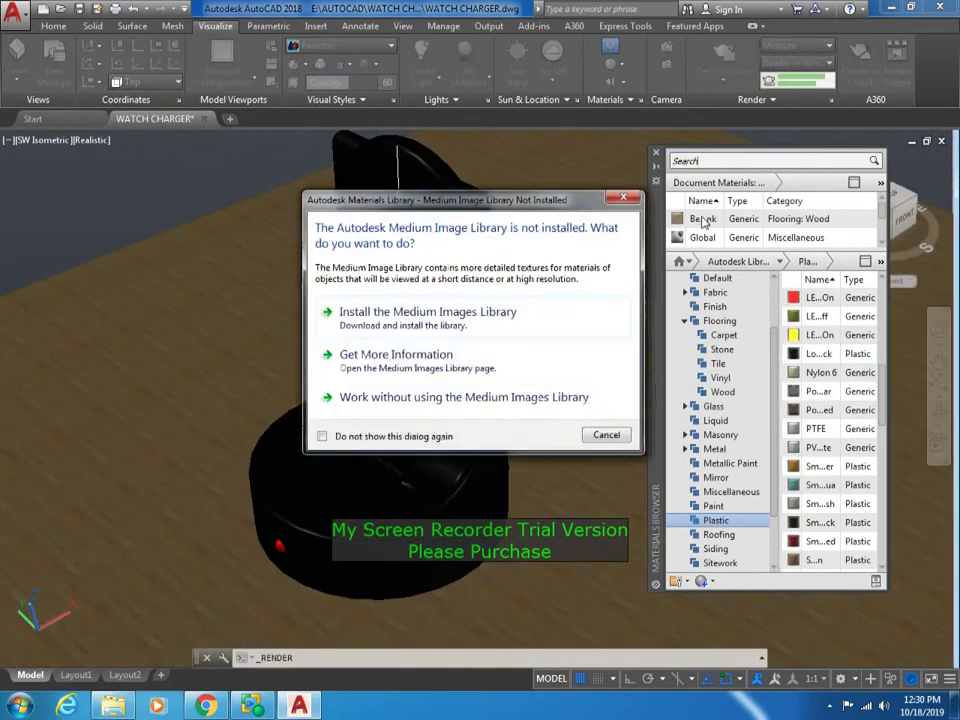
left_click(427, 350)
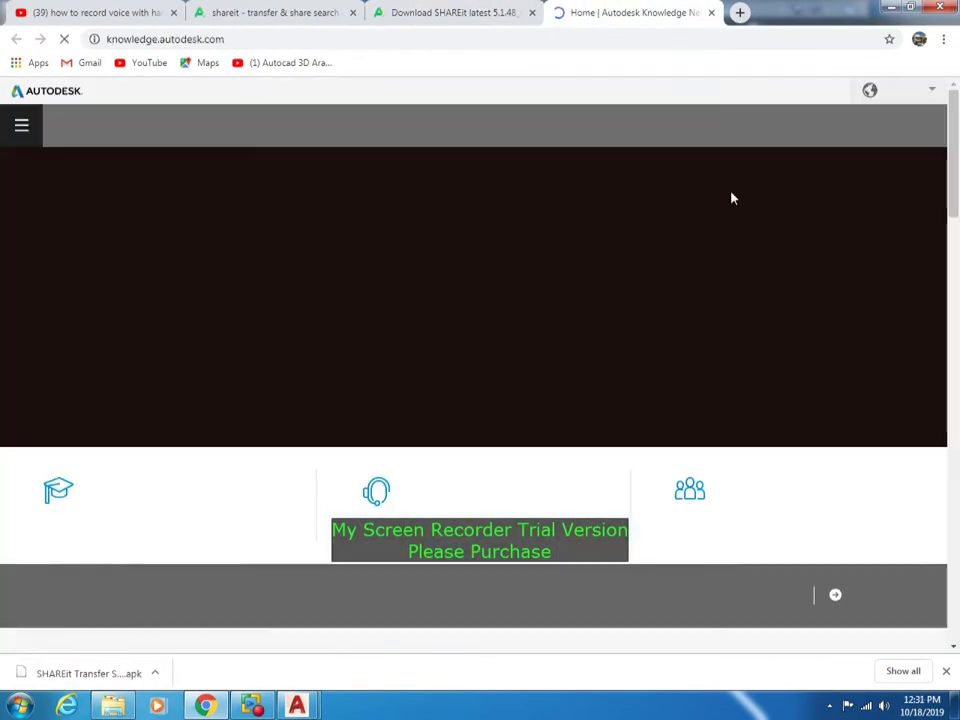
Close the Autodesk Knowledge Network tab and minimise Chrome to return to AutoCAD's render window
scroll(782, 233, "down", 2)
scroll(782, 233, "down", 4)
scroll(621, 390, "down", 3)
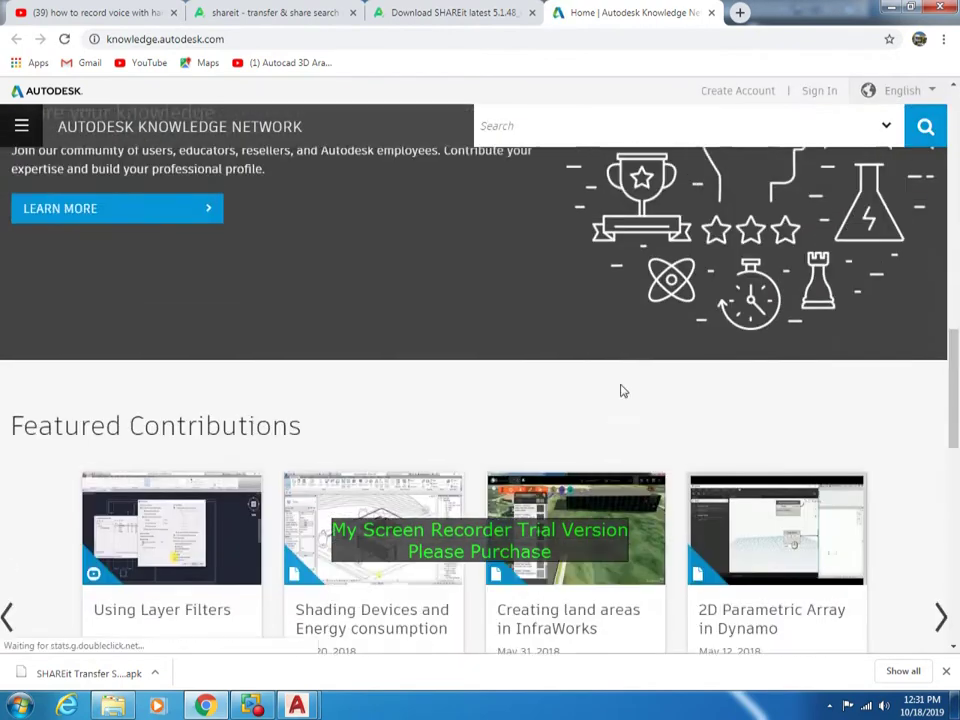
scroll(621, 390, "up", 10)
left_click(711, 12)
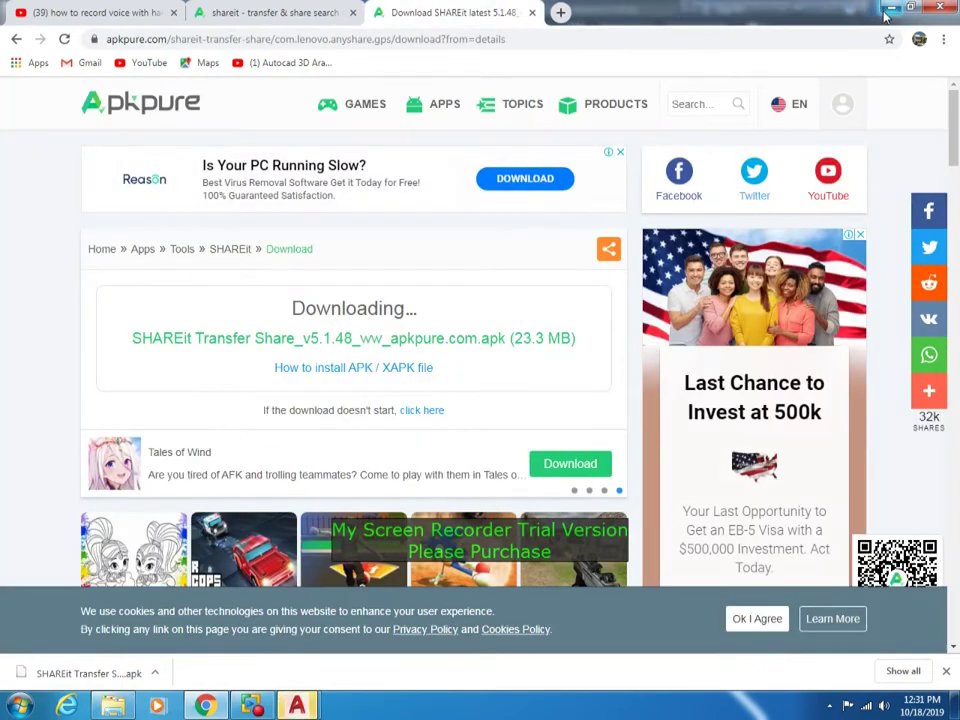
mouse_move(296, 706)
left_click(889, 9)
left_click(386, 621)
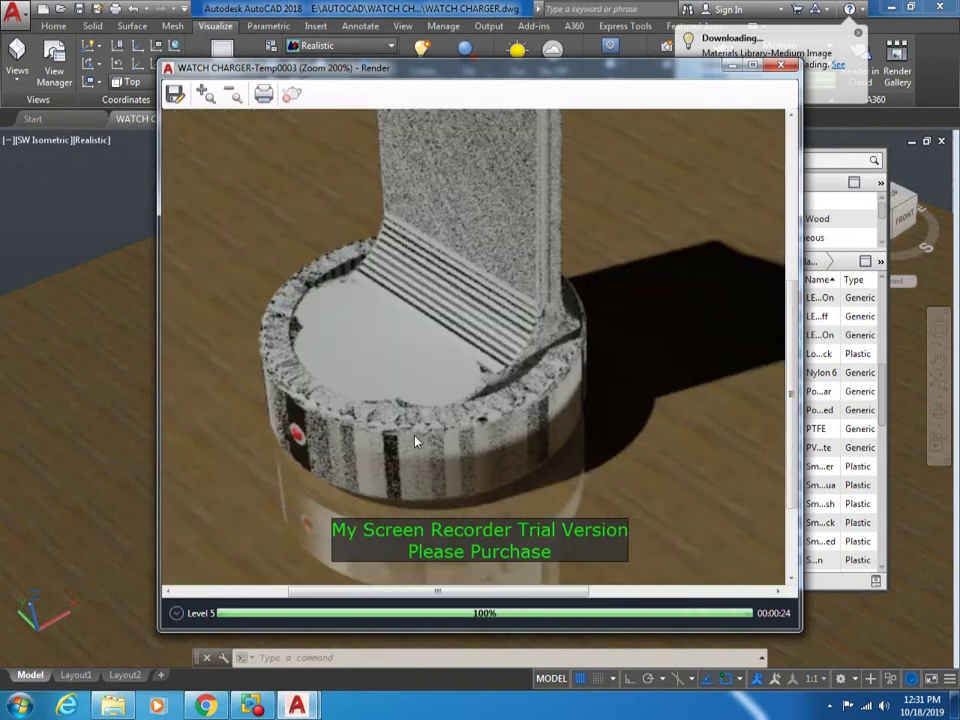
Close the finished render and apply the Paint Black material to the charger
scroll(415, 441, "down", 1)
scroll(443, 306, "up", 1)
scroll(431, 456, "down", 2)
left_click(770, 74)
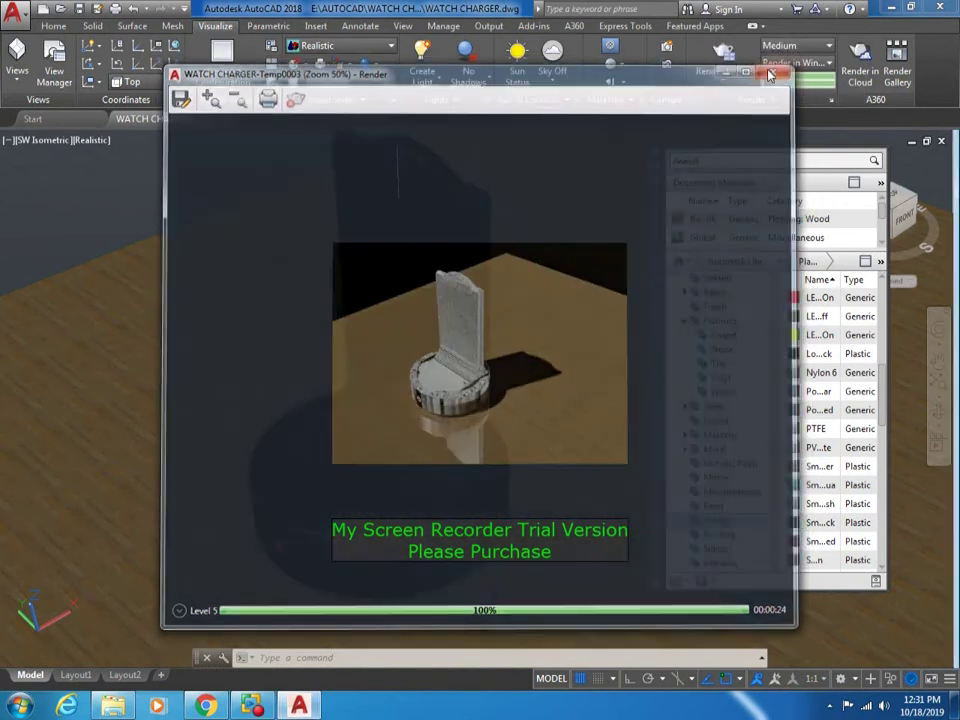
left_click_drag(463, 305, 455, 310)
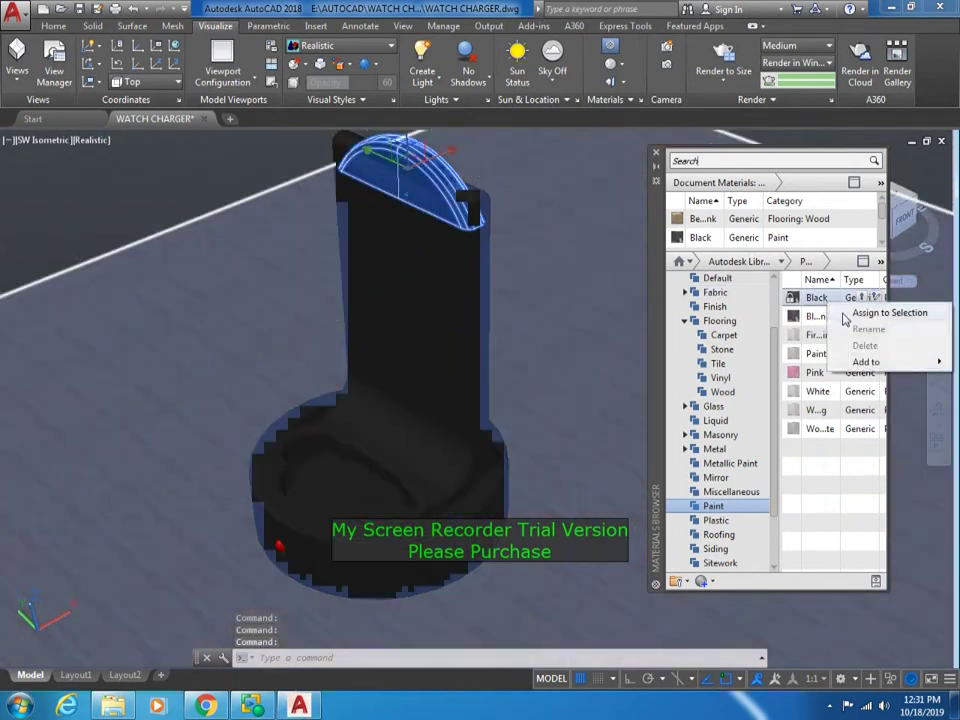
left_click(880, 312)
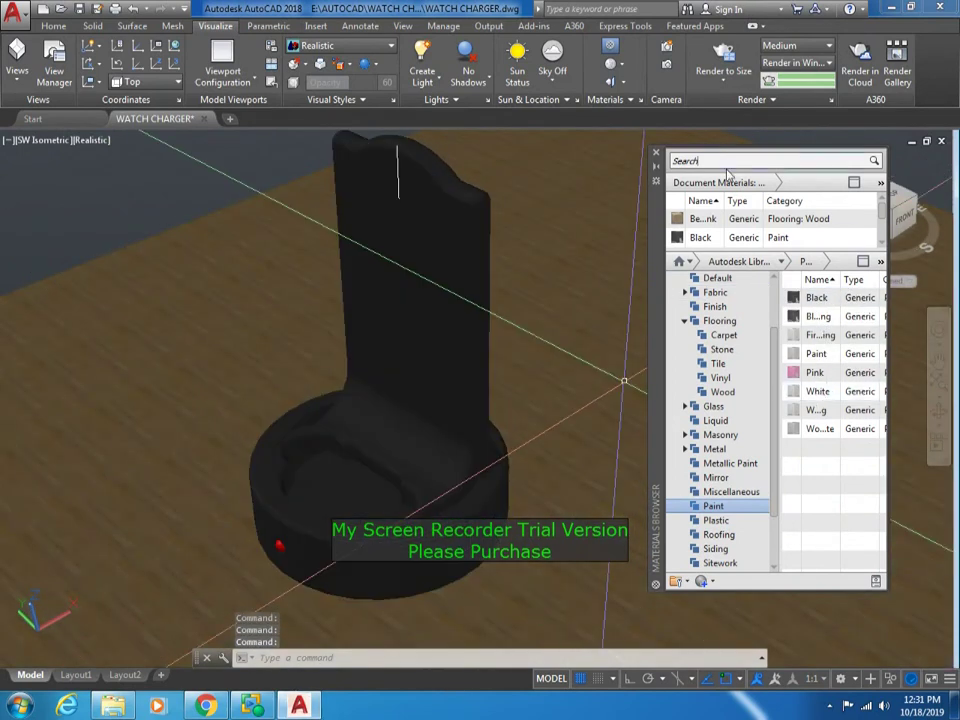
Render the scene again and close the render window
left_click(723, 60)
scroll(503, 400, "up", 2)
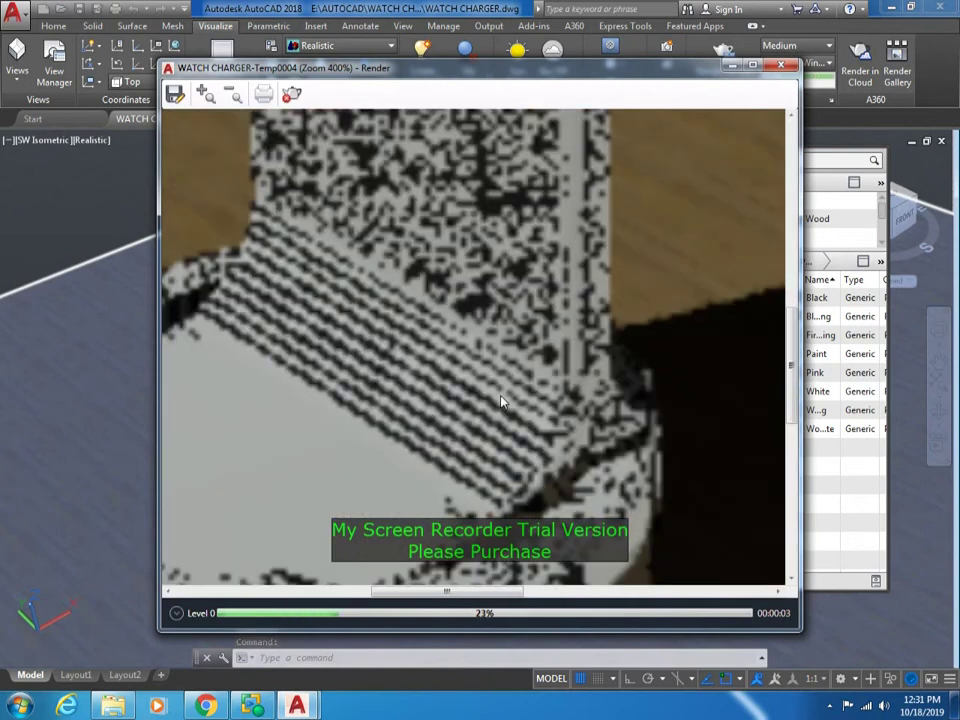
scroll(503, 400, "down", 1)
scroll(502, 402, "down", 1)
left_click(781, 66)
Switch the display to 2D Wireframe and view the model from the top
left_click(88, 140)
left_click(120, 176)
left_click(45, 140)
left_click(80, 180)
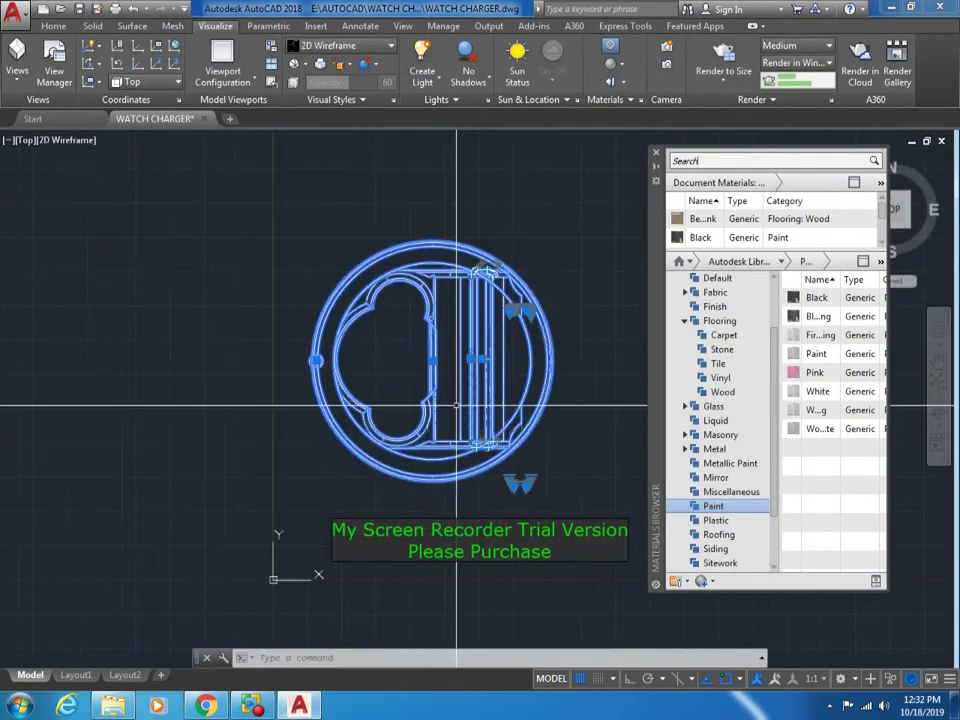
Switch to the SW Isometric view and undo an accidental move of the model
left_click(28, 140)
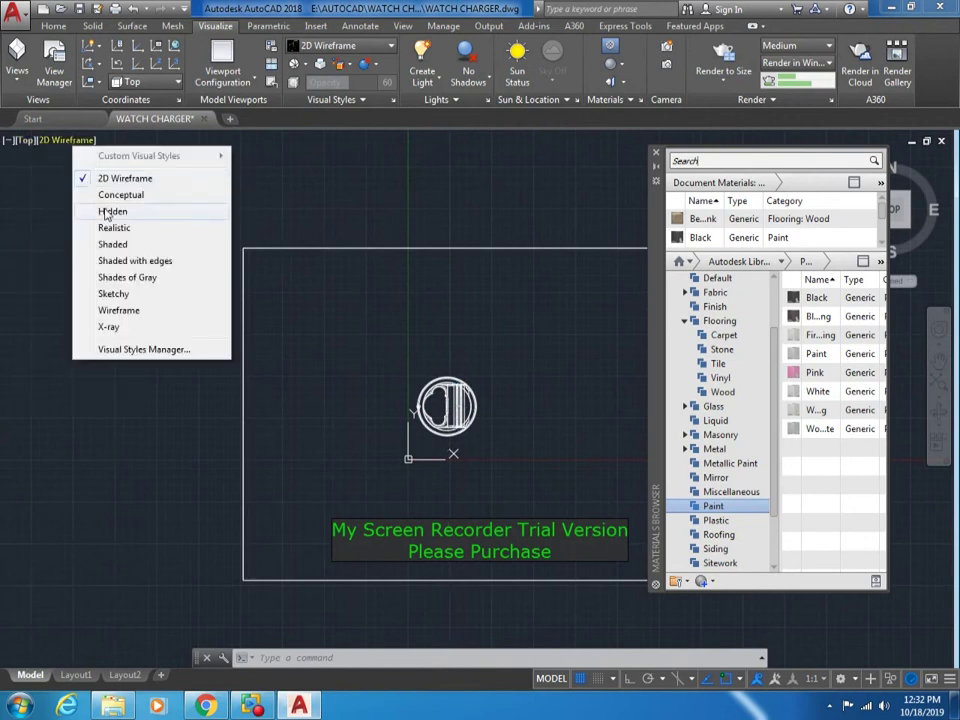
left_click(25, 140)
left_click(60, 274)
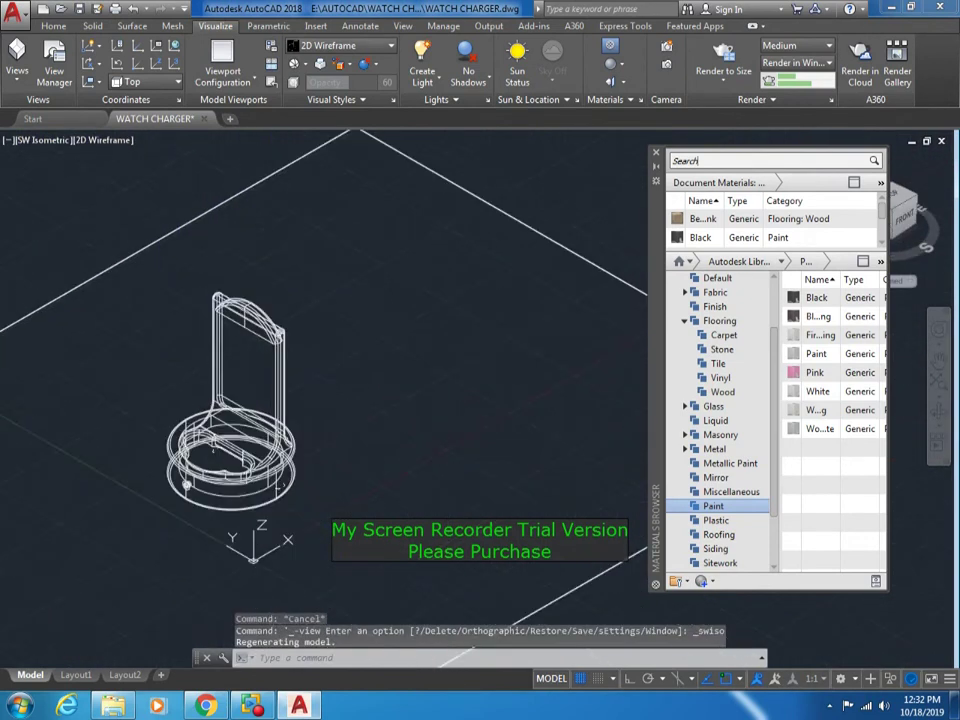
type("m")
key("Return")
left_click(295, 495)
key("Return")
left_click(314, 497)
left_click(336, 402)
type("u")
key("Return")
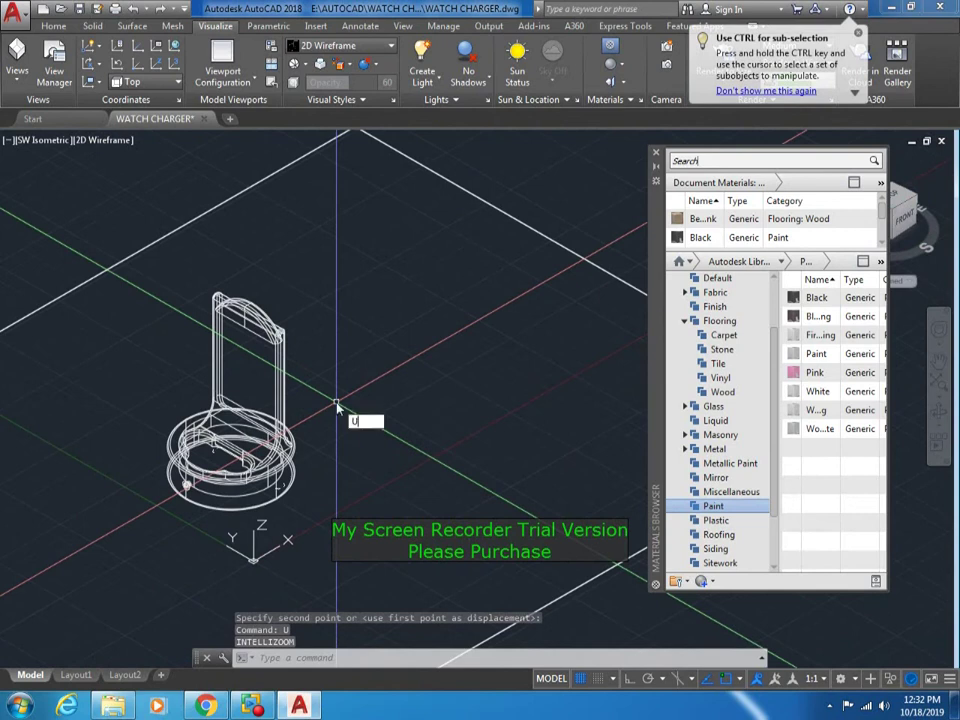
key("Escape")
key("Escape")
key("Escape")
Move the charger stand to a new position with Ortho (F8) turned on
key("Return")
left_click(265, 328)
key("Return")
type("m")
key("Return")
left_click(212, 498)
key("F8")
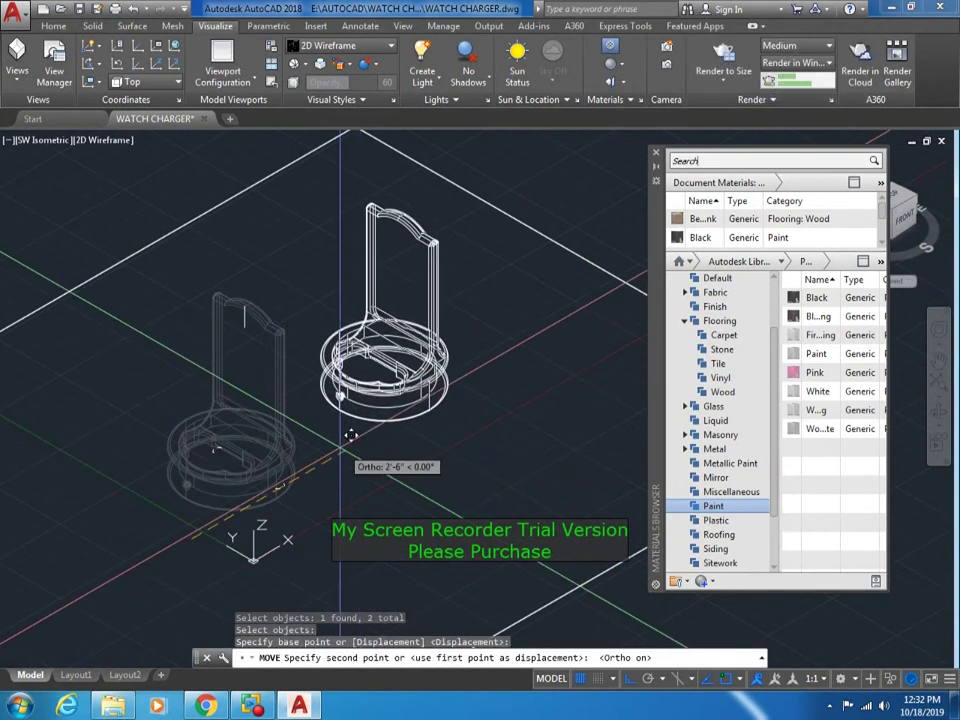
left_click(312, 430)
Window-select the model objects and run ERASE on them
left_click(200, 165)
left_click(440, 470)
key("Escape")
key("Escape")
scroll(325, 387, "up", 5)
left_click(172, 462)
scroll(180, 455, "down", 5)
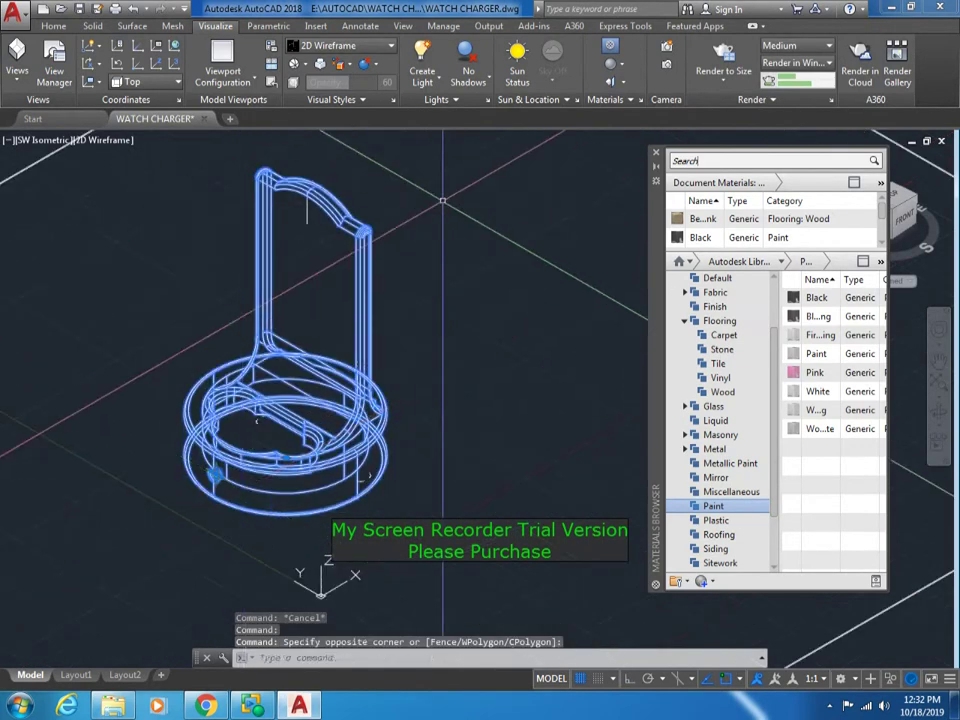
scroll(200, 445, "up", 4)
scroll(212, 440, "up", 2)
scroll(217, 437, "down", 5)
type("e")
key("Return")
key("Escape")
scroll(520, 283, "down", 1)
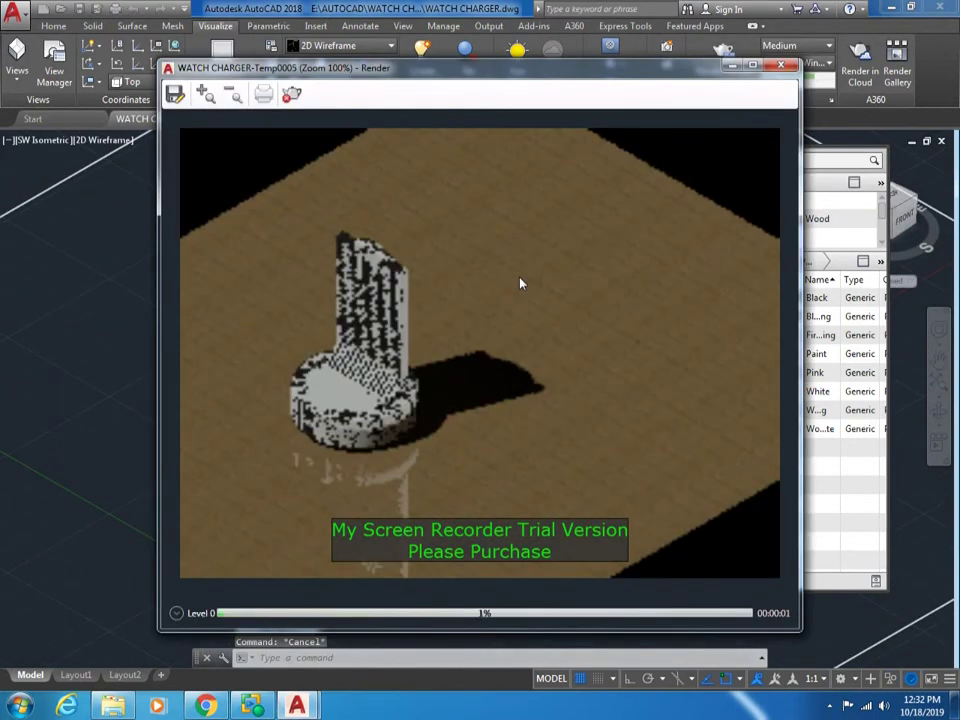
scroll(343, 317, "up", 3)
scroll(343, 317, "down", 1)
Close the render, re-render and abort, then set the visual style to Realistic
left_click(781, 66)
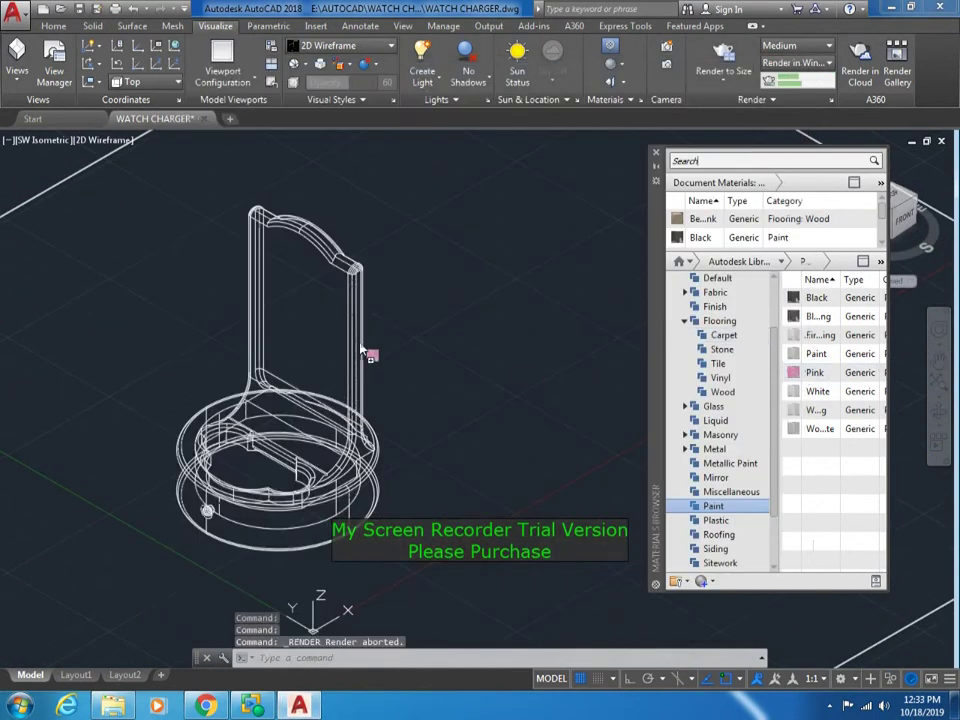
left_click(723, 50)
key("Escape")
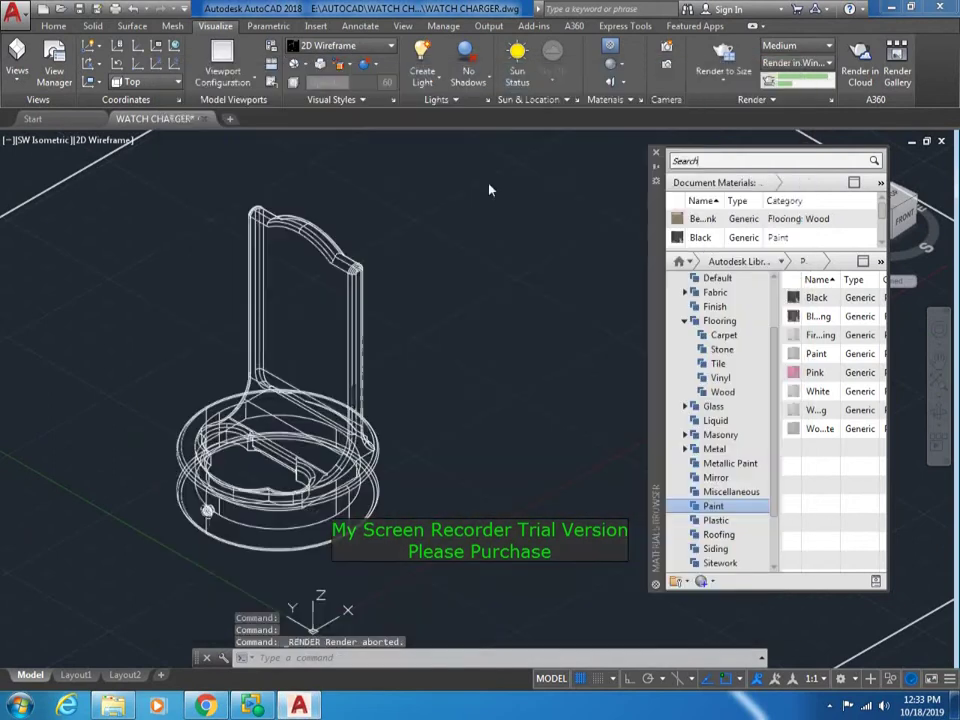
left_click(105, 140)
left_click(158, 229)
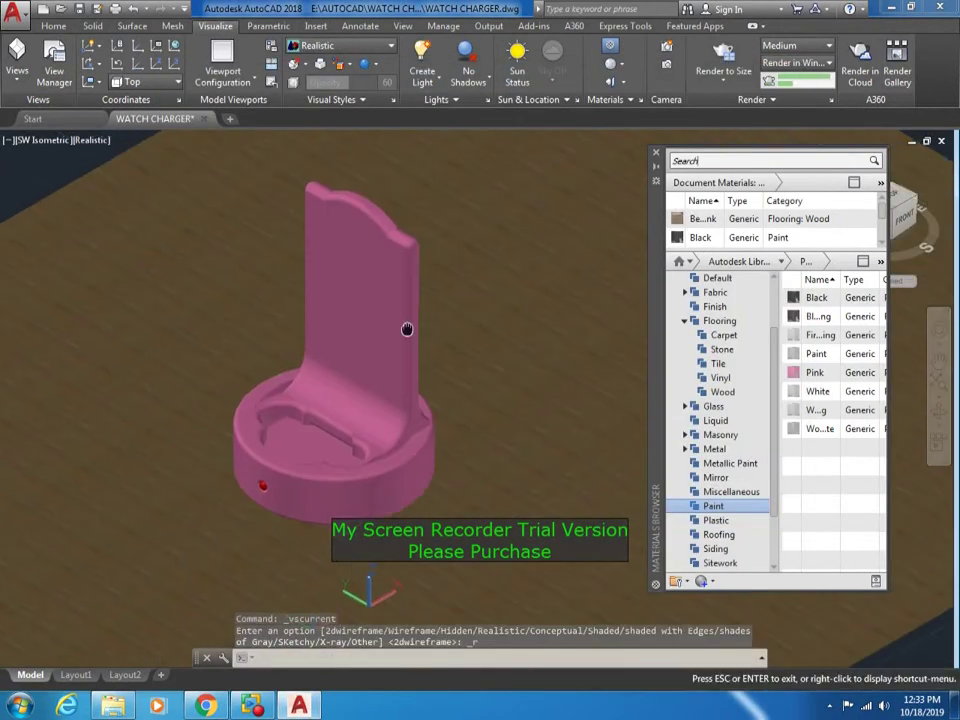
Explode the charger model with X and run a test render
left_click(388, 309)
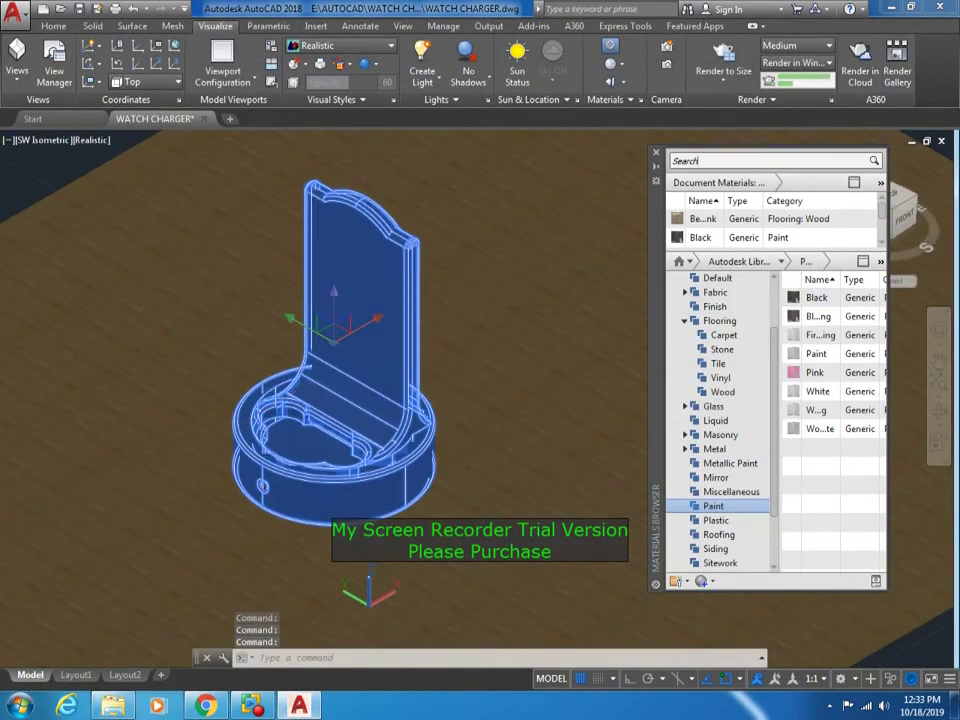
type("x")
key("Return")
scroll(340, 440, "down", 5)
scroll(340, 440, "up", 2)
scroll(340, 440, "up", 2)
scroll(340, 440, "up", 1)
left_click(723, 55)
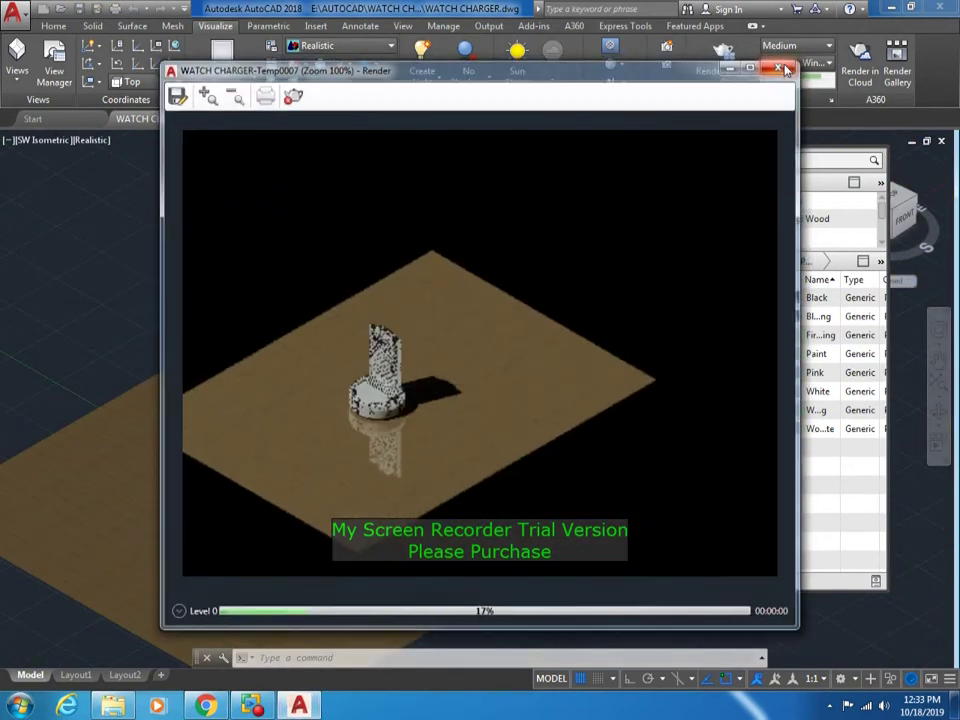
left_click(781, 67)
Select the whole model and show the Materials Browser library as large thumbnails
left_click(231, 291)
left_click(483, 605)
scroll(255, 489, "up", 4)
scroll(255, 489, "up", 2)
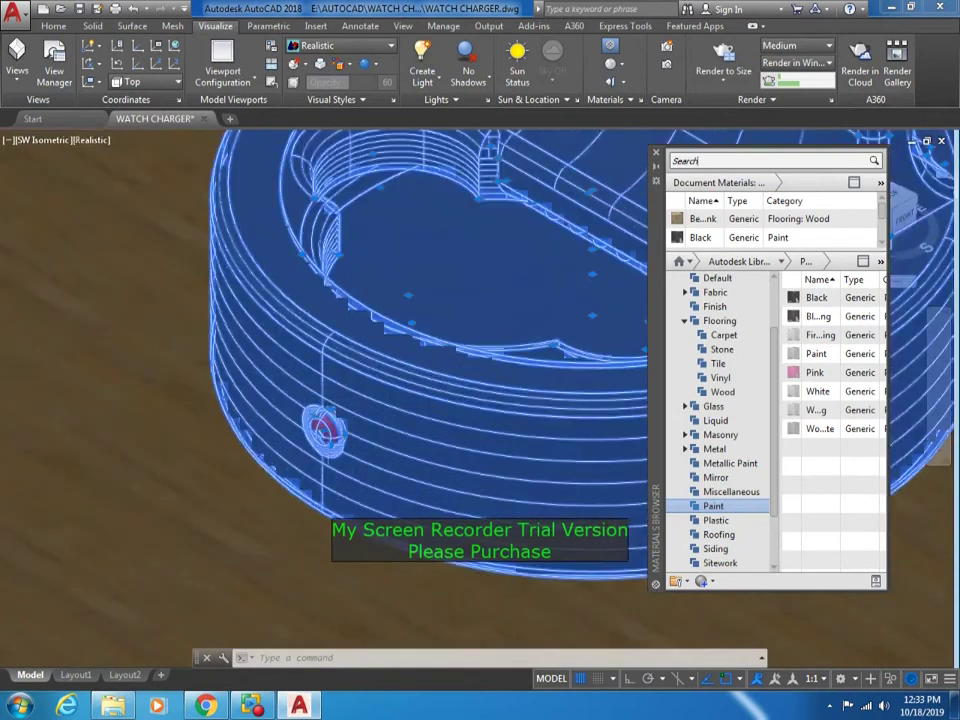
scroll(255, 489, "up", 2)
scroll(255, 489, "down", 5)
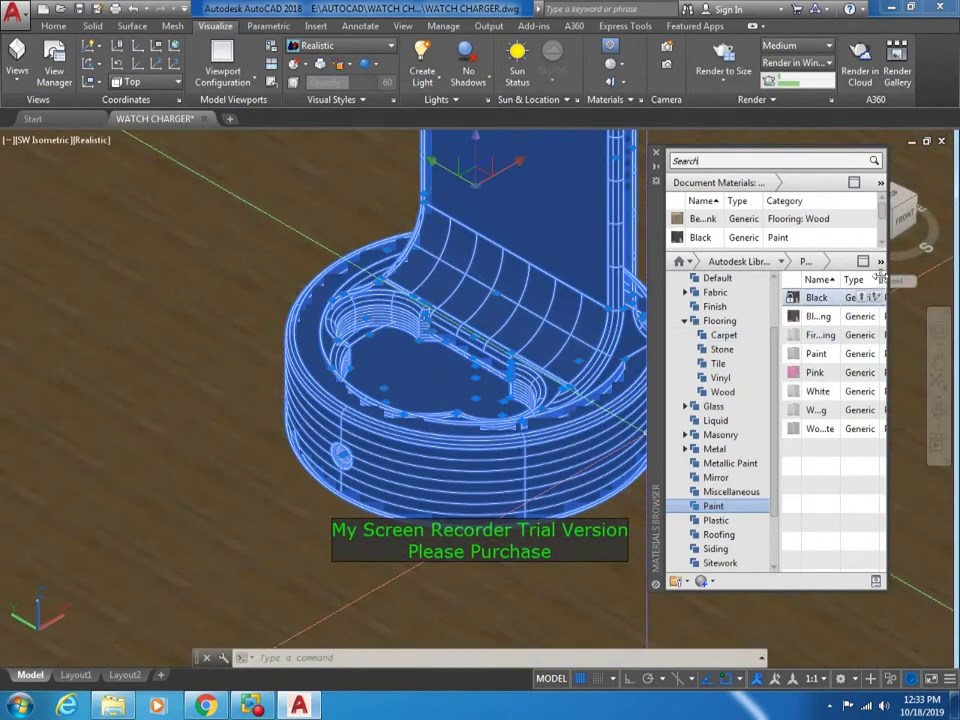
left_click(890, 280)
left_click(892, 281)
left_click(895, 283)
left_click(890, 347)
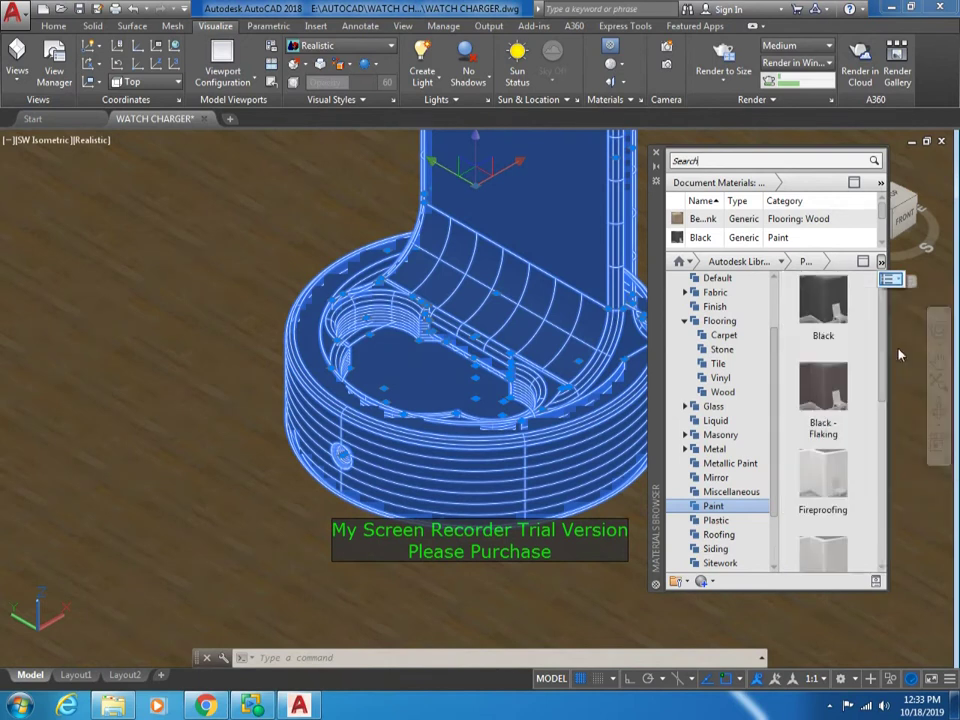
Apply the Coarse Textured - Black plastic material to the charger and render it
left_click(718, 521)
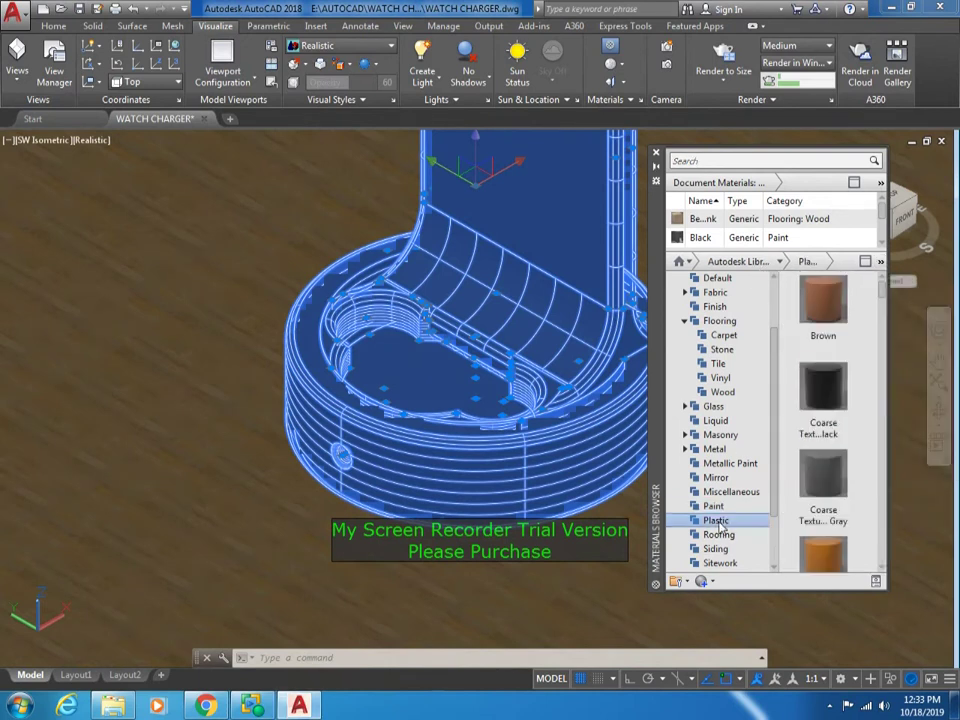
left_click(828, 397)
left_click(722, 52)
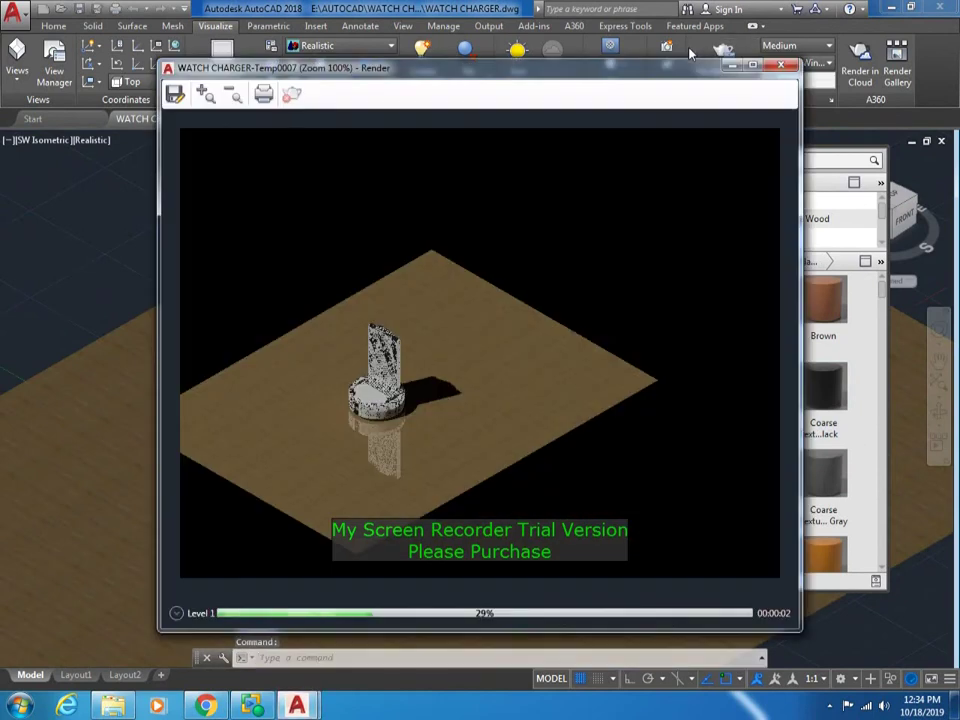
left_click(781, 66)
Erase the wooden floor plane and render the black charger on its own
type("e")
key("Return")
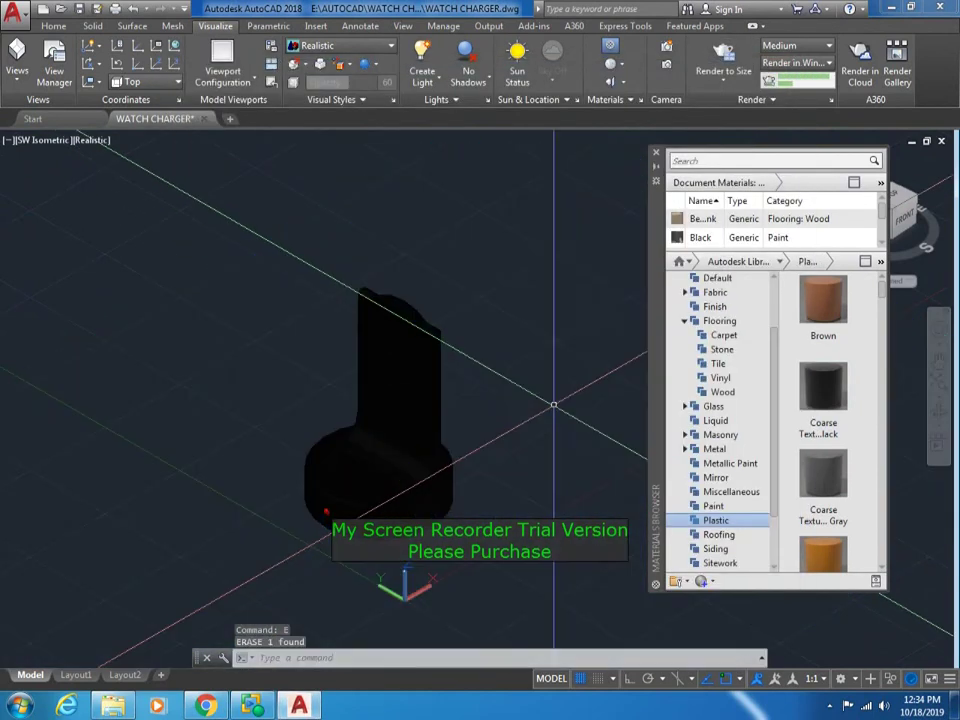
left_click(722, 52)
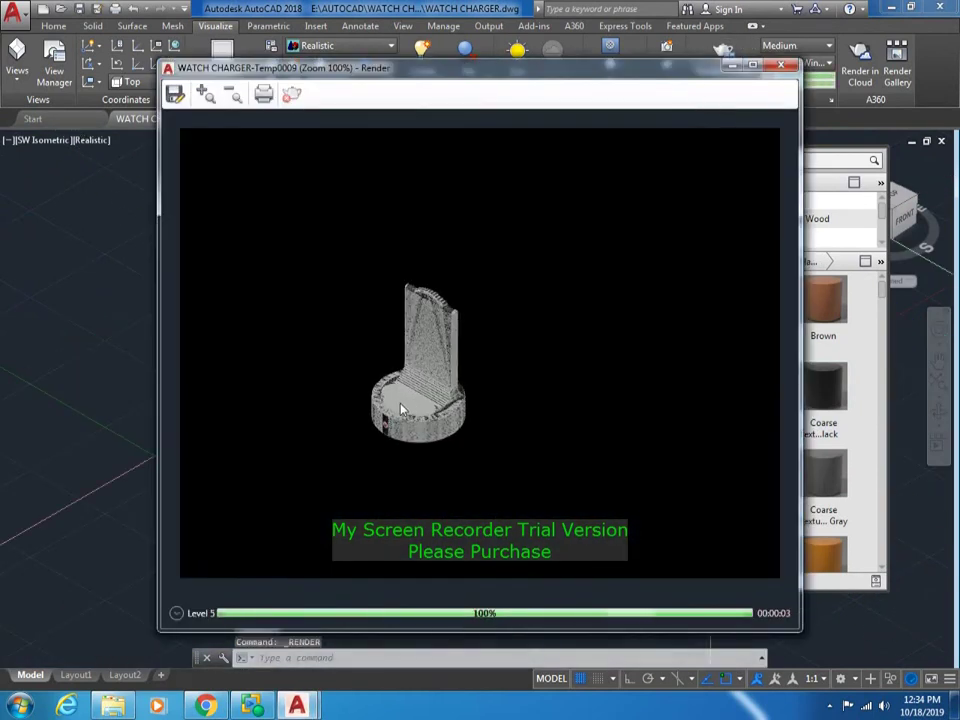
scroll(400, 409, "up", 5)
scroll(400, 409, "down", 2)
scroll(400, 409, "down", 2)
key("alt+F4")
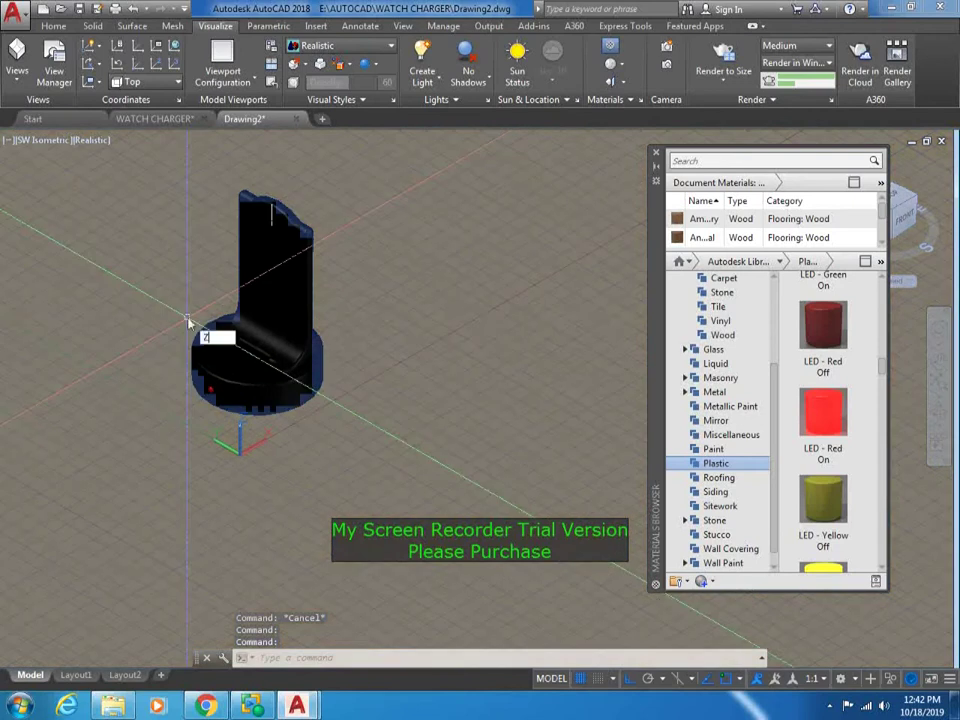
Zoom window around the charger, switch to Perspective, and render a preview
key("Return")
left_click(195, 174)
left_click(381, 446)
left_click(60, 140)
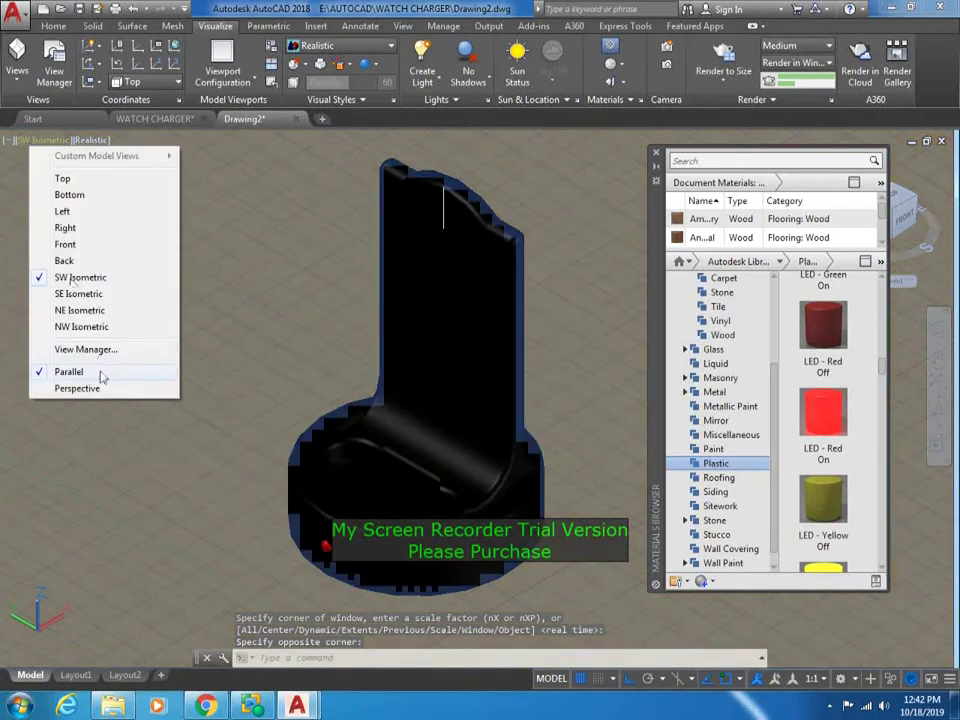
left_click(68, 371)
left_click(55, 141)
left_click(90, 388)
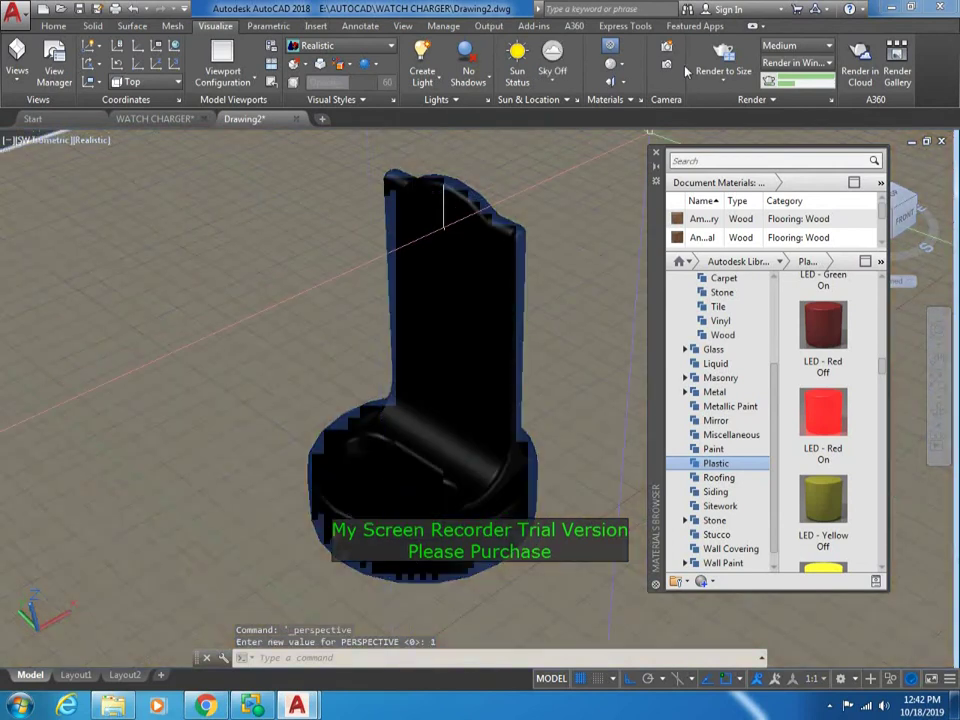
left_click(700, 66)
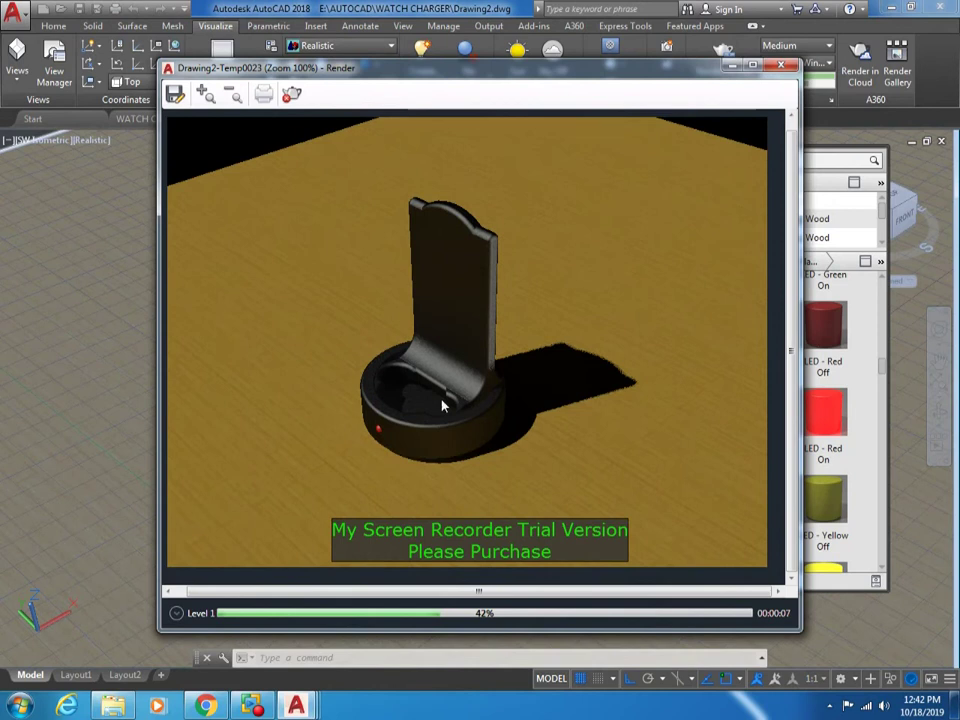
left_click(782, 66)
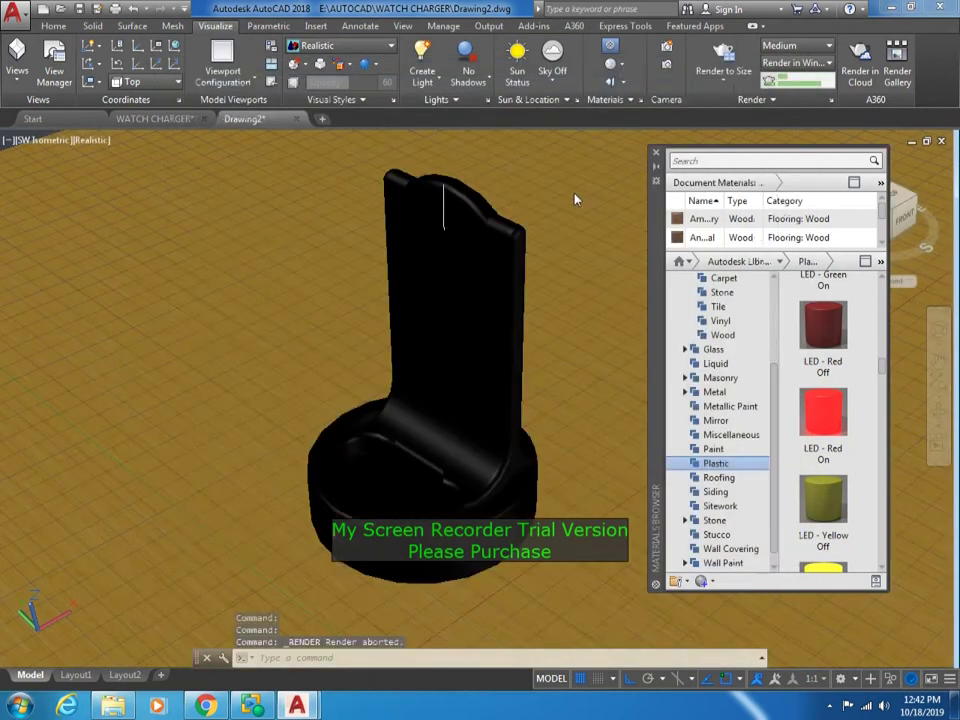
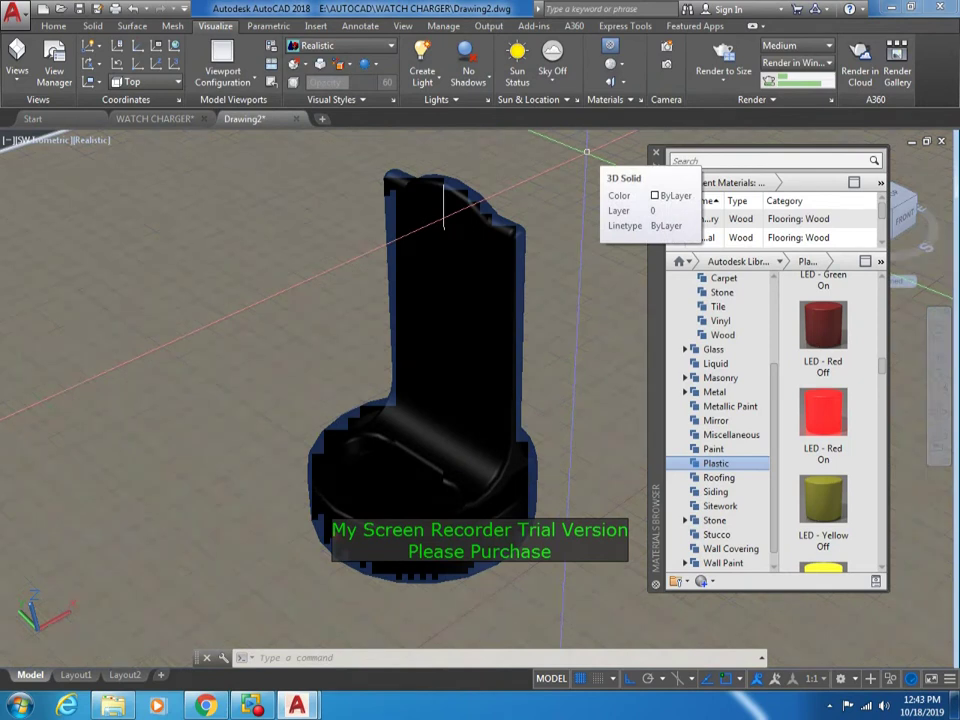
Save the drawing, then start a test render of the charger and stop it
left_click(81, 10)
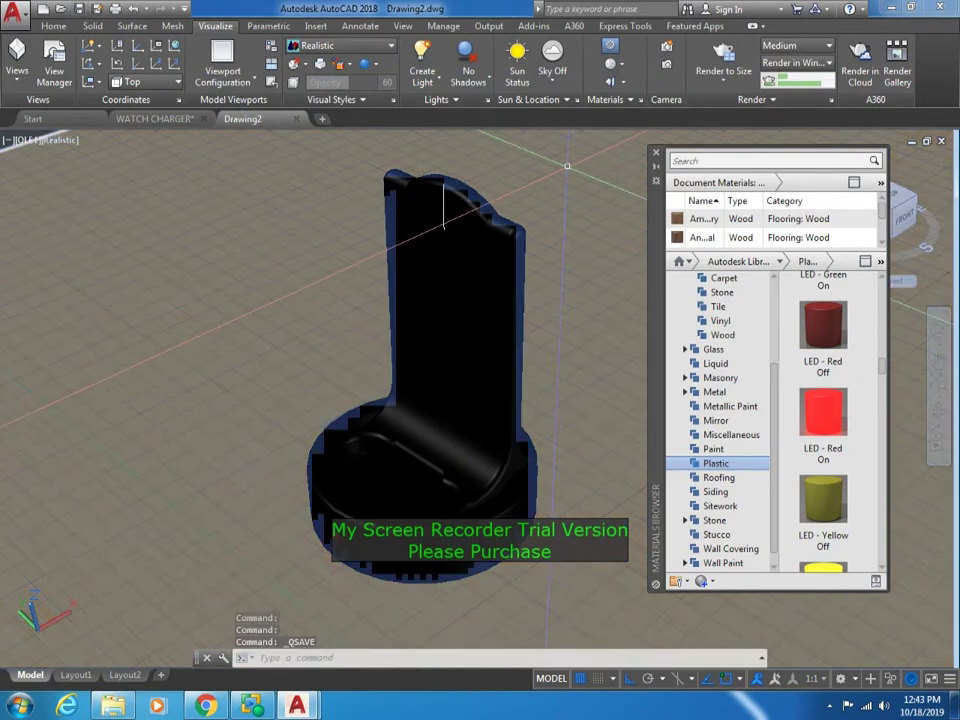
left_click(723, 60)
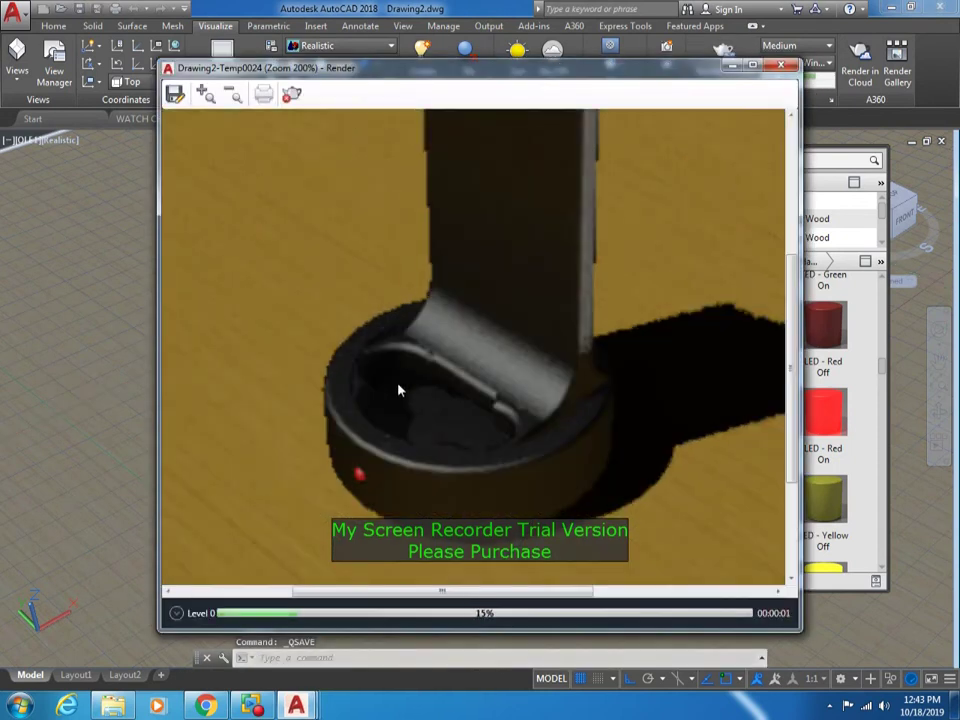
left_click(781, 64)
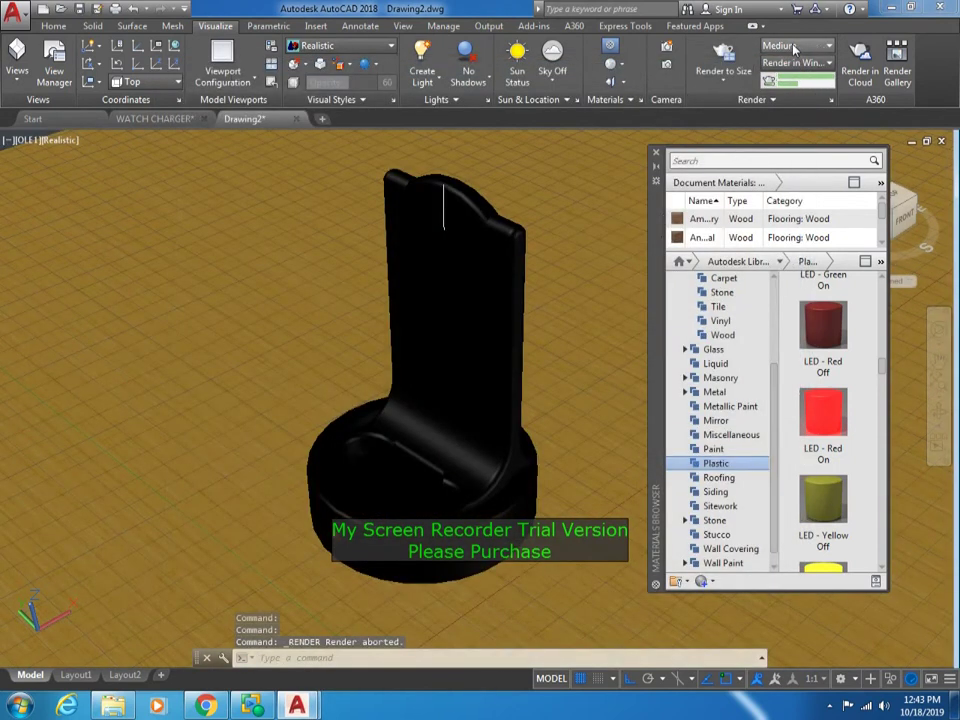
Turn Sun Status on, open Render Environment & Exposure, and render the scene with sunlight
left_click(517, 63)
left_click(465, 342)
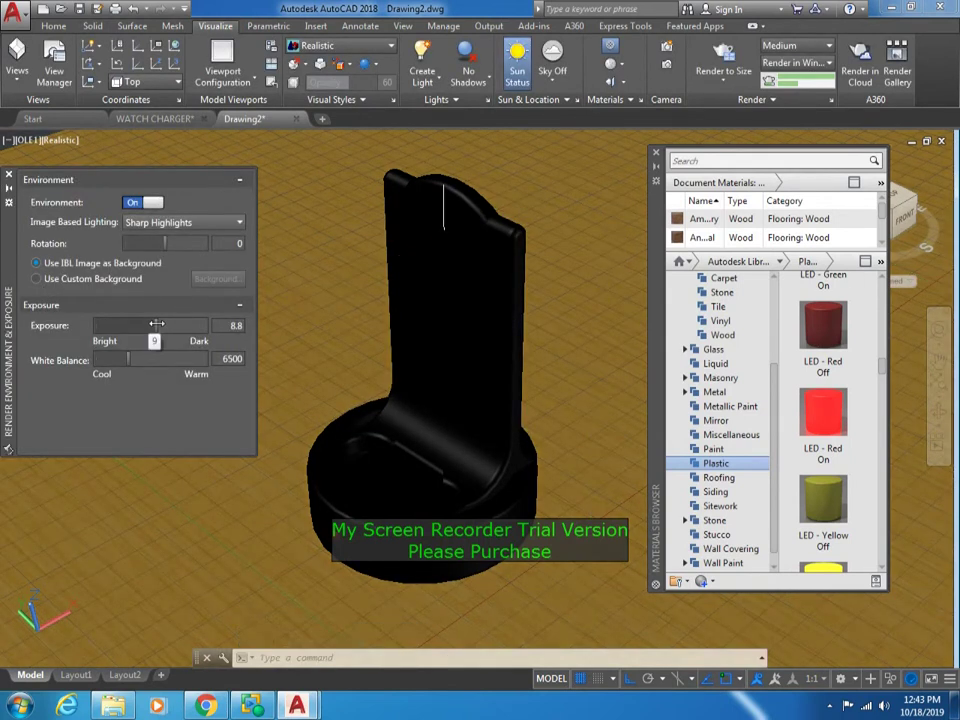
left_click(723, 58)
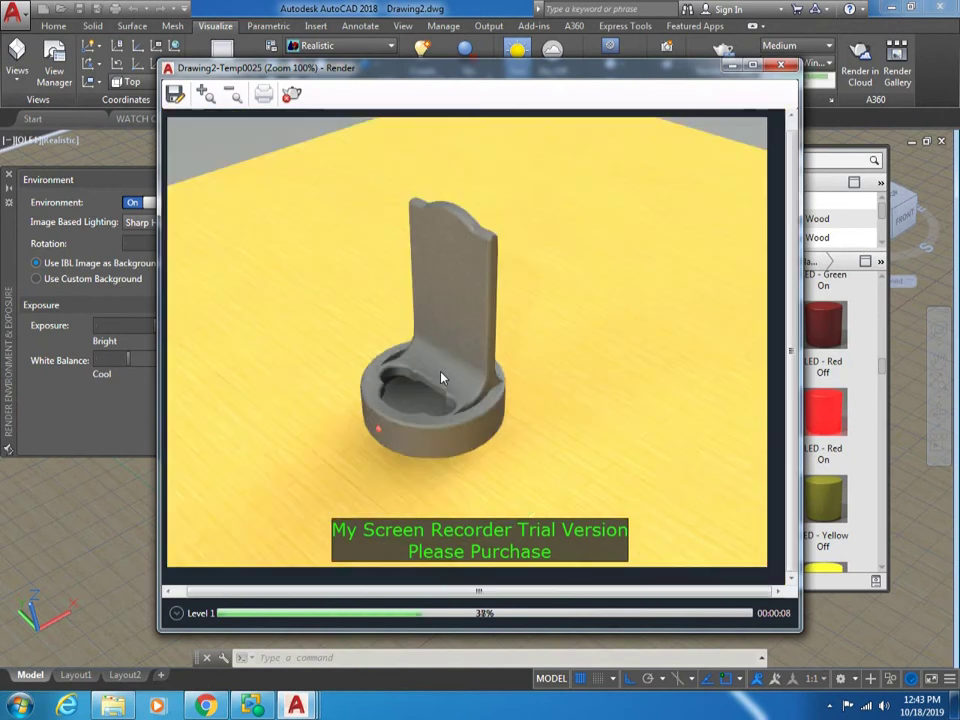
left_click(781, 66)
scroll(886, 354, "up", 5)
left_click_drag(886, 352, 890, 314)
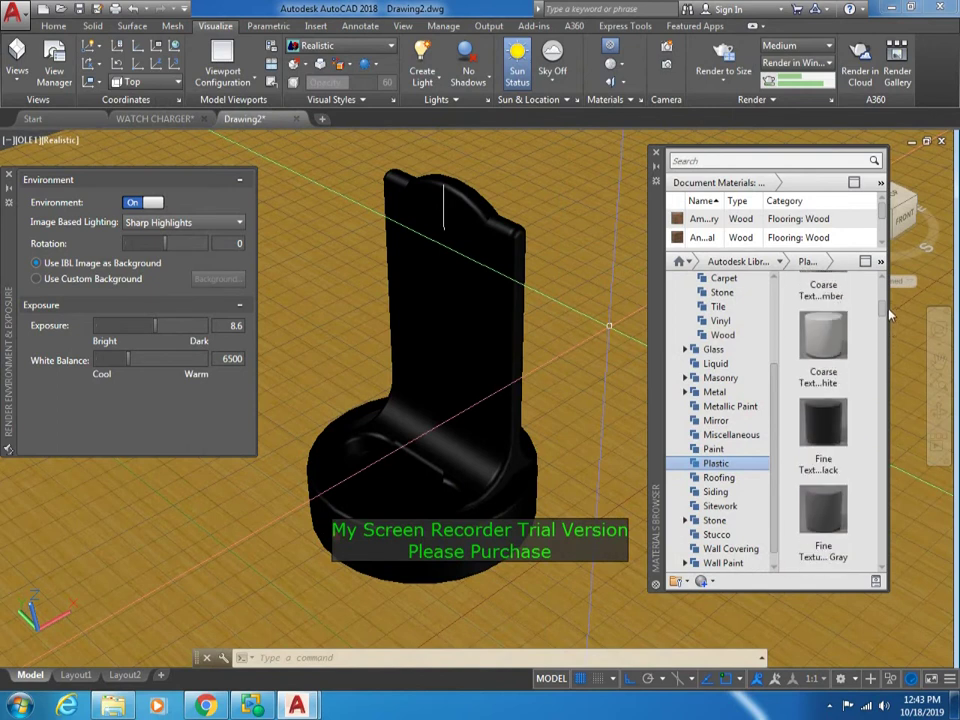
left_click_drag(884, 302, 885, 292)
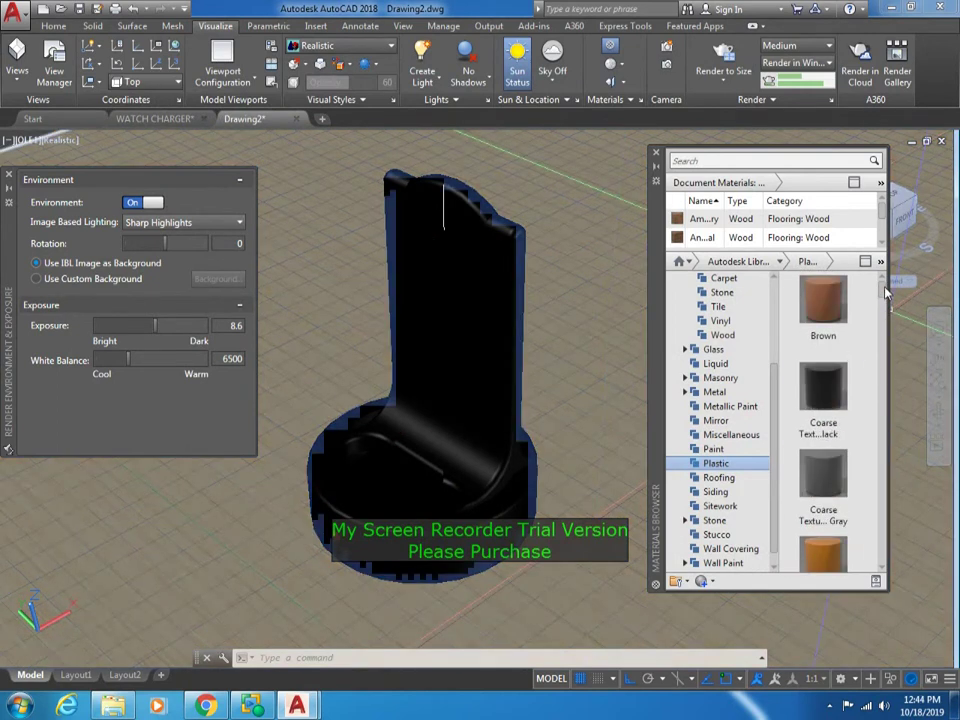
Apply the Paint > Black material to the charger and check it in a render
left_click(713, 449)
left_click_drag(823, 300, 456, 300)
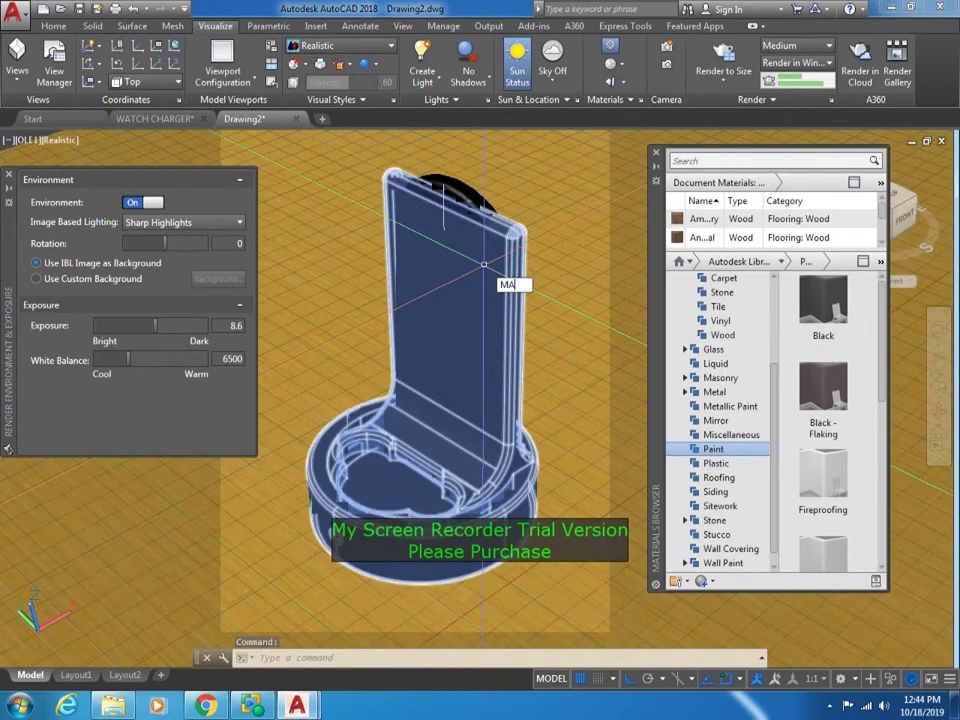
right_click(486, 203)
left_click(505, 204)
left_click(710, 68)
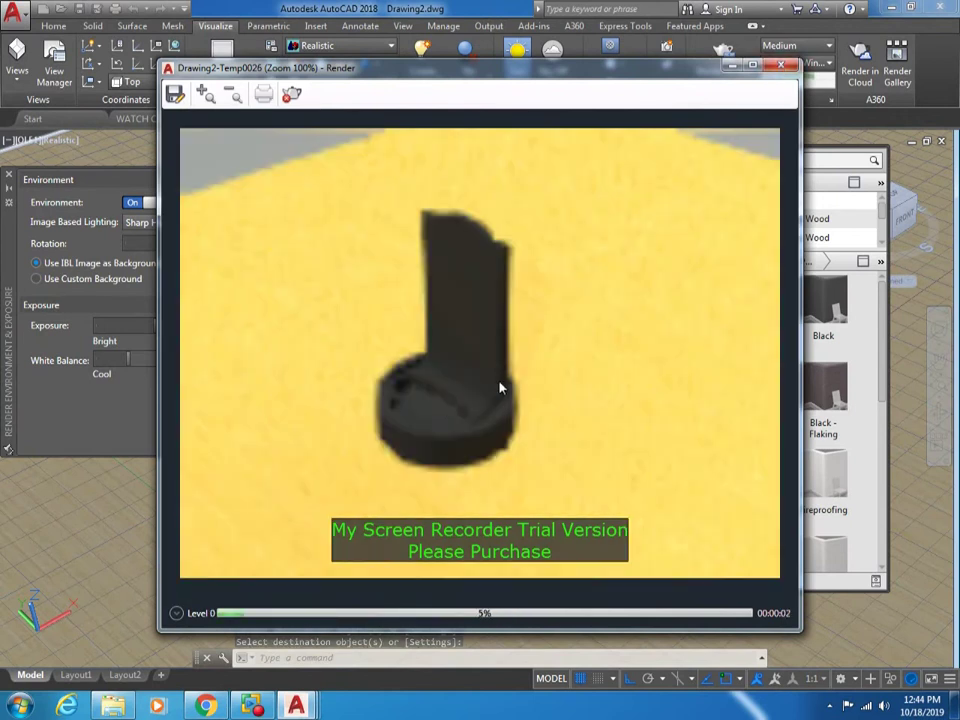
left_click(782, 67)
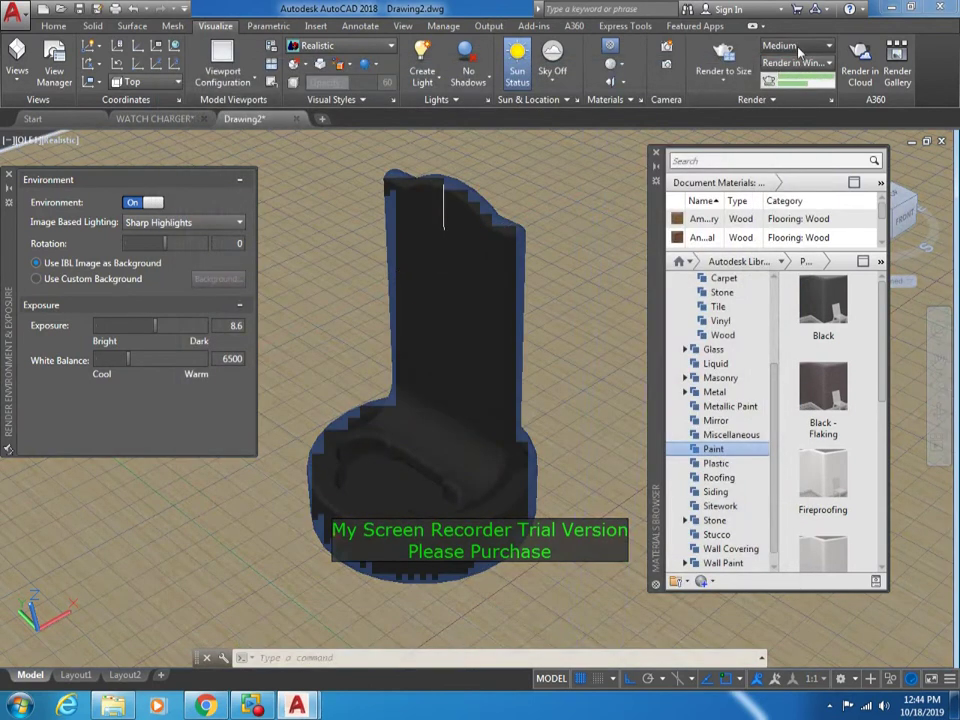
Render the scene again at a chosen Render to Size output resolution
left_click(724, 78)
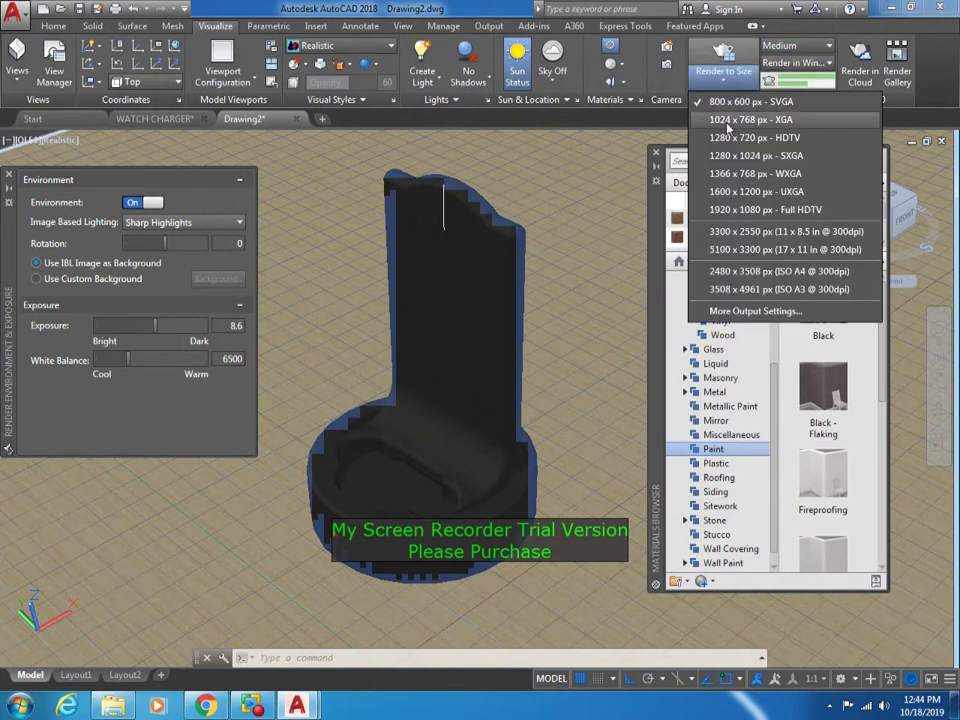
left_click(727, 122)
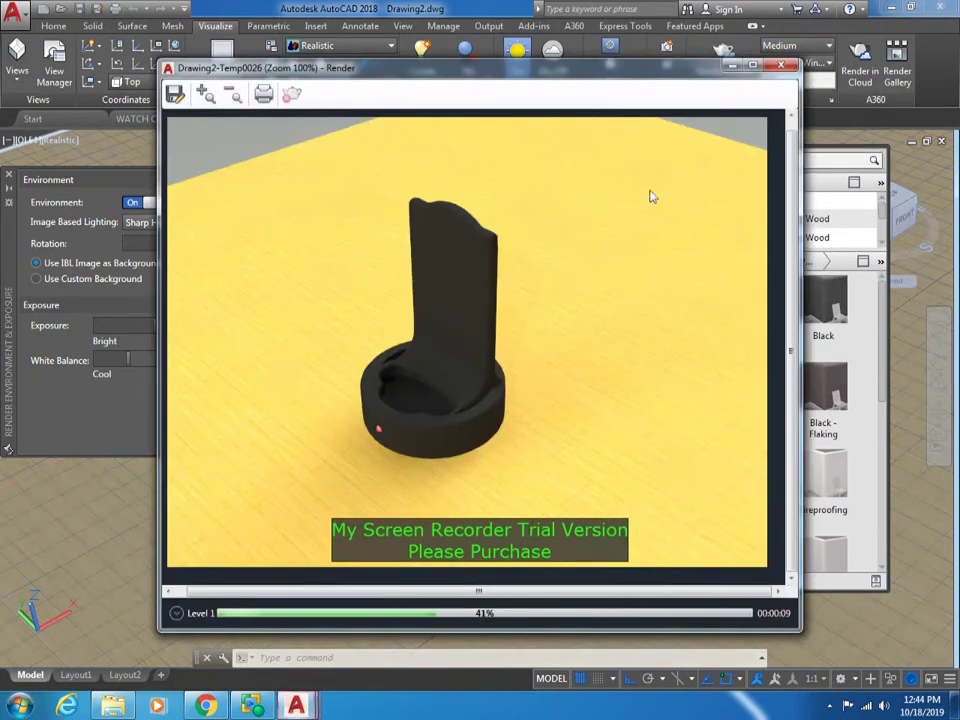
scroll(476, 304, "up", 2)
scroll(476, 304, "down", 2)
left_click(782, 67)
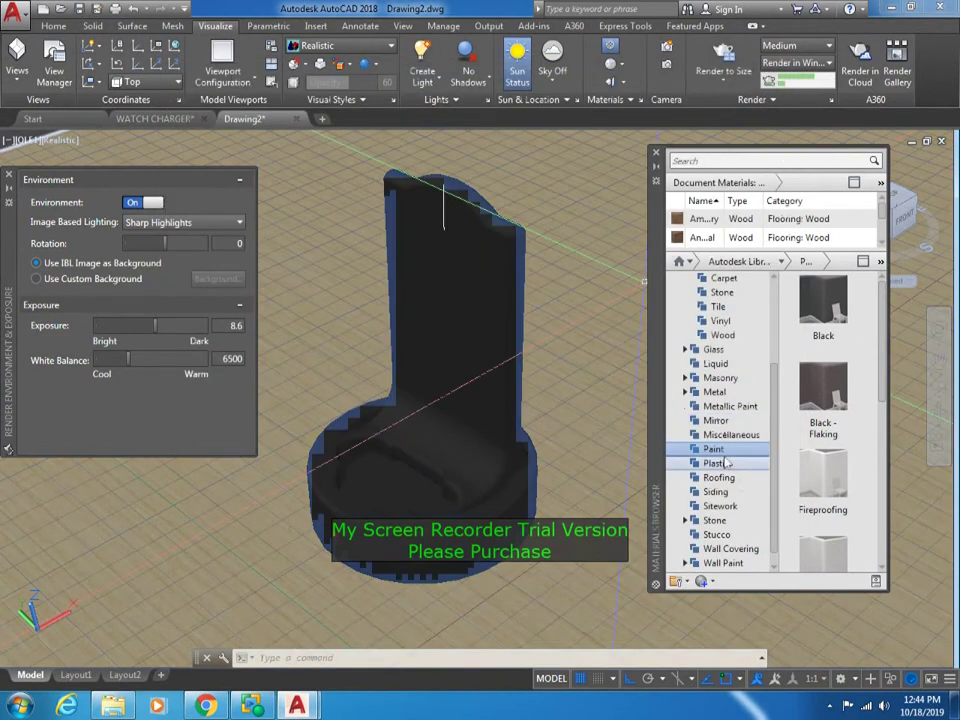
Drag a Wood flooring material onto the floor and check it in render previews
left_click(724, 338)
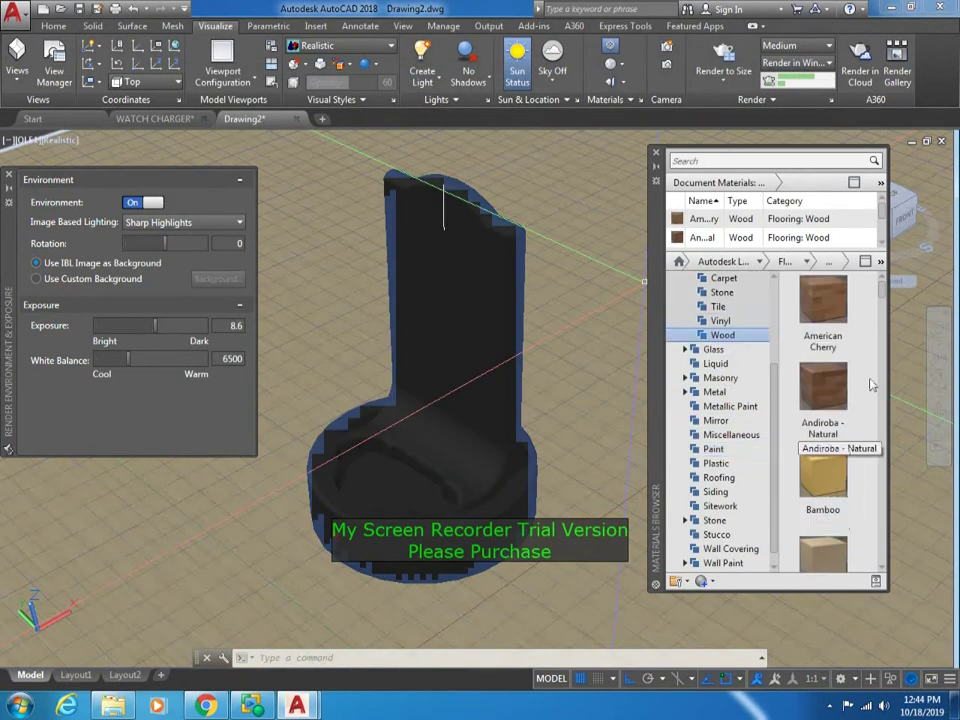
left_click(722, 321)
left_click(722, 335)
scroll(883, 303, "down", 2)
left_click(720, 60)
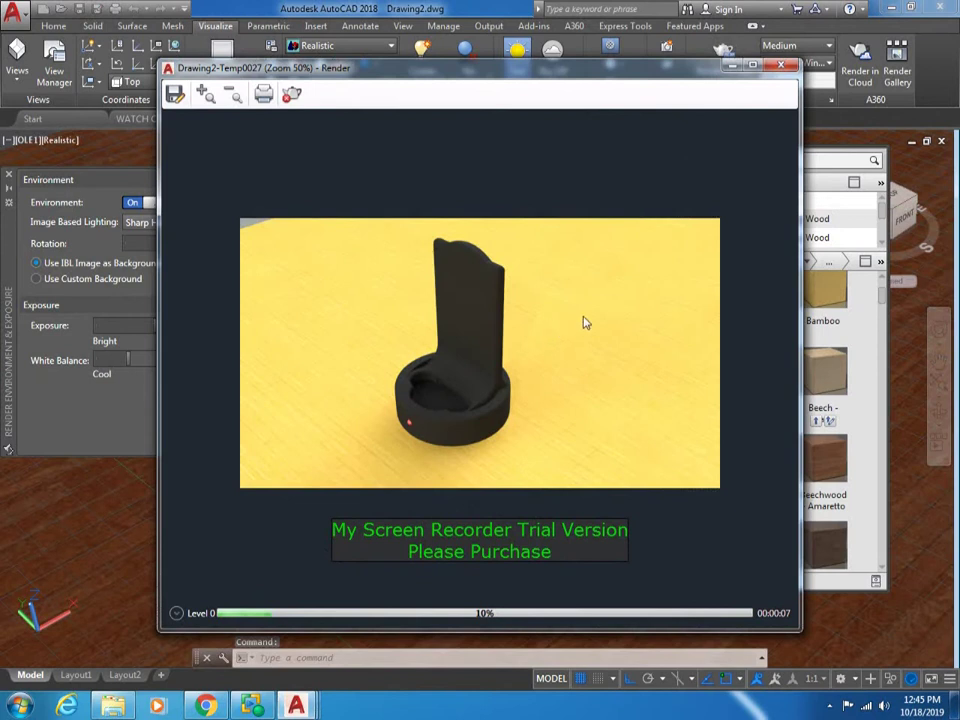
scroll(453, 373, "down", 1)
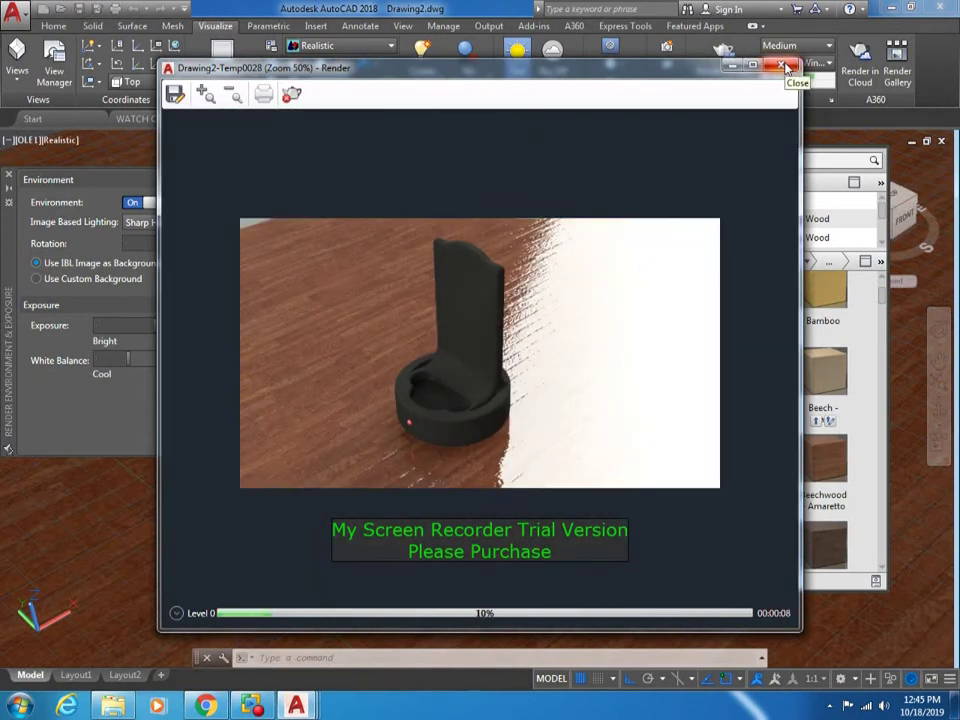
left_click(783, 66)
scroll(823, 400, "up", 2)
mouse_move(823, 300)
left_mouse_down()
mouse_move(566, 250)
mouse_move(470, 260)
left_mouse_up()
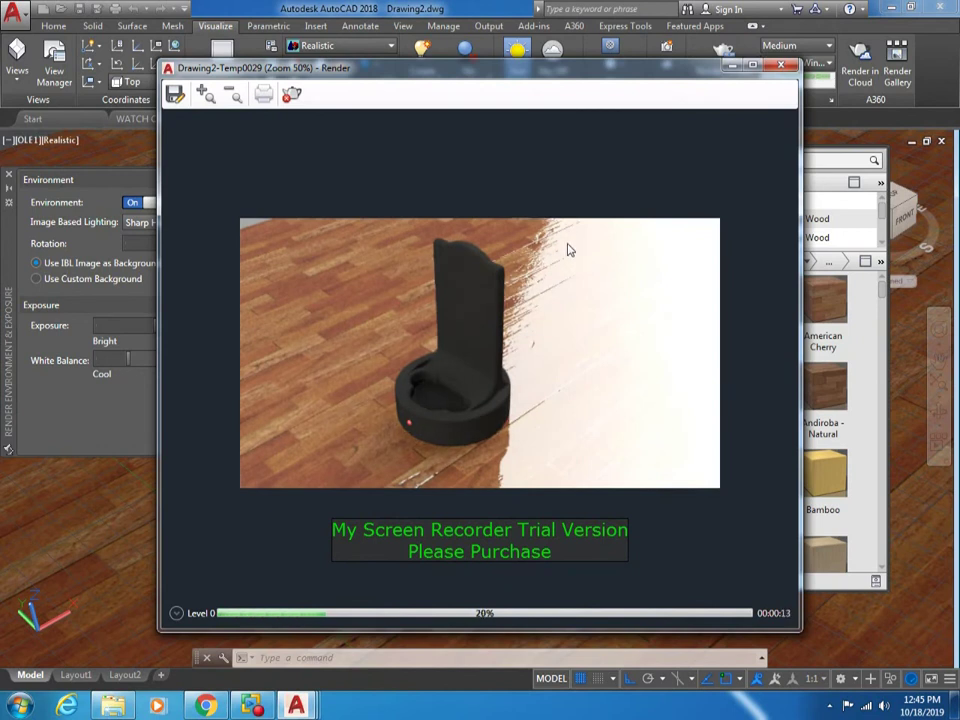
scroll(433, 336, "up", 2)
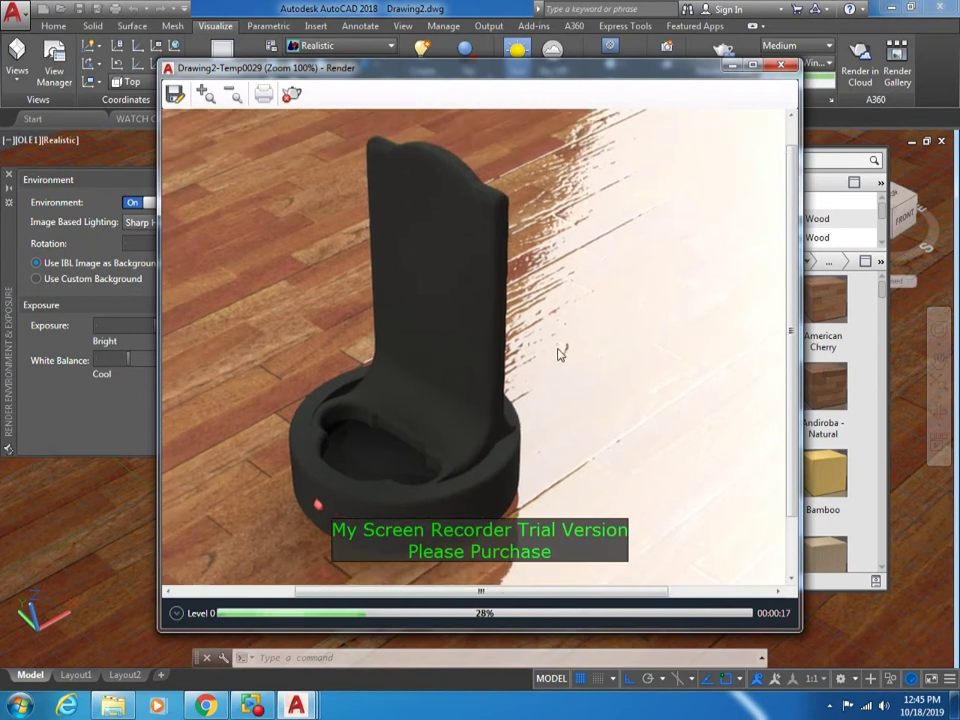
left_click(780, 66)
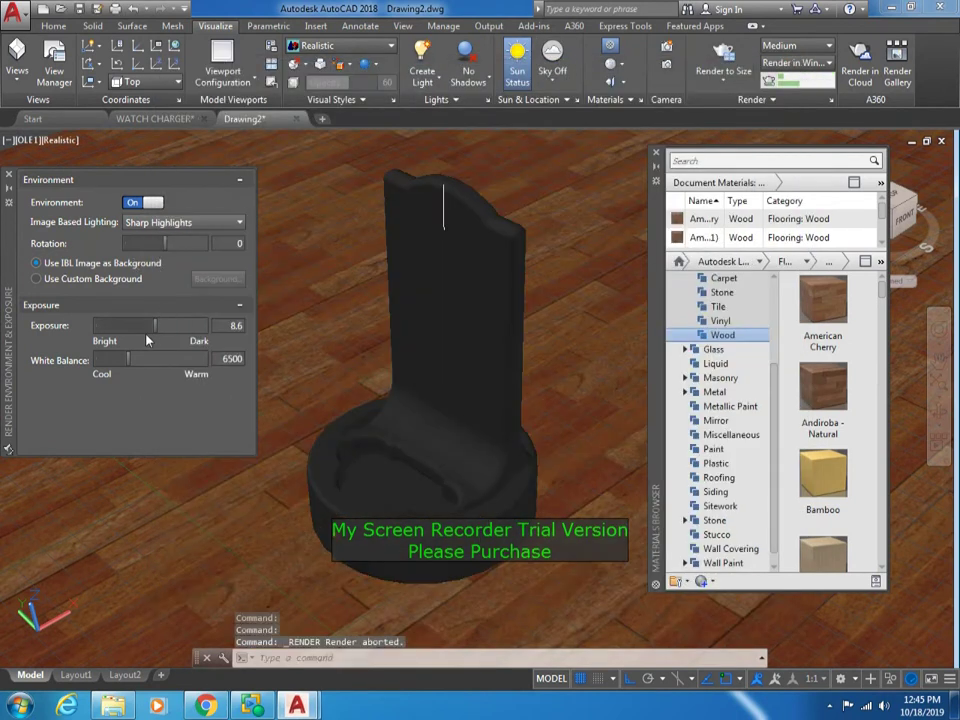
Try render exposure 9, then set it back to 8, previewing a render at each
left_click_drag(155, 326, 158, 326)
left_click(720, 52)
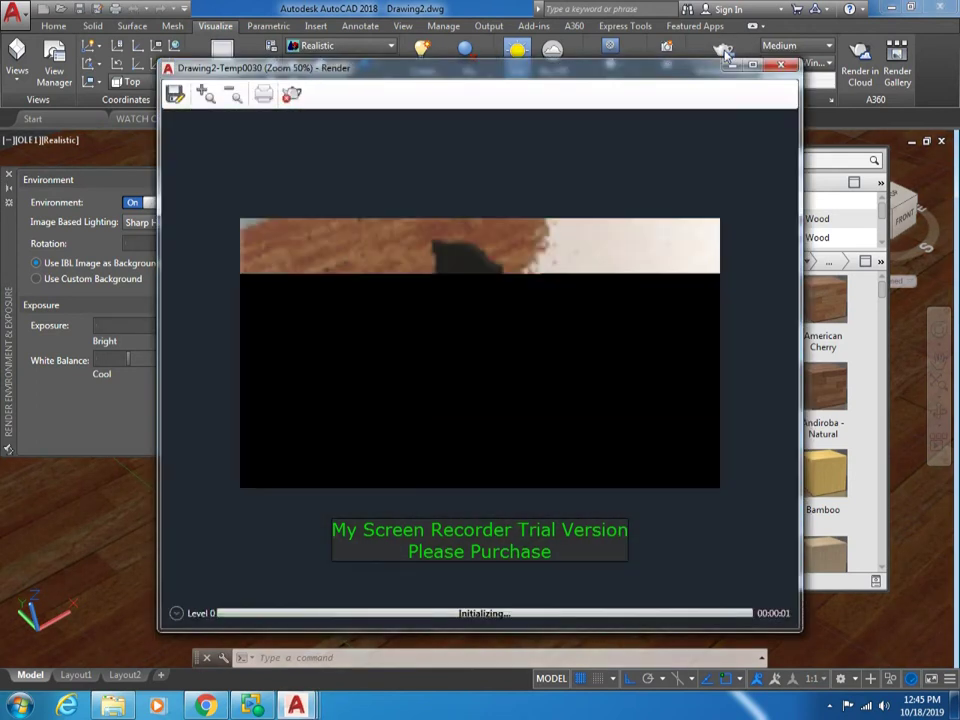
left_click(772, 67)
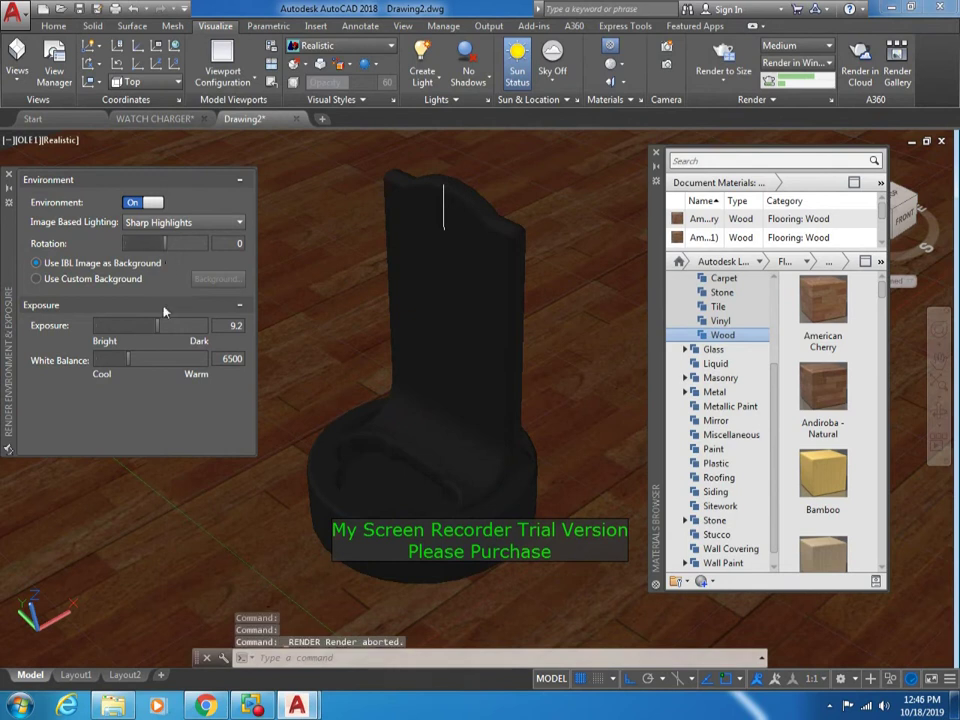
left_click_drag(157, 325, 153, 325)
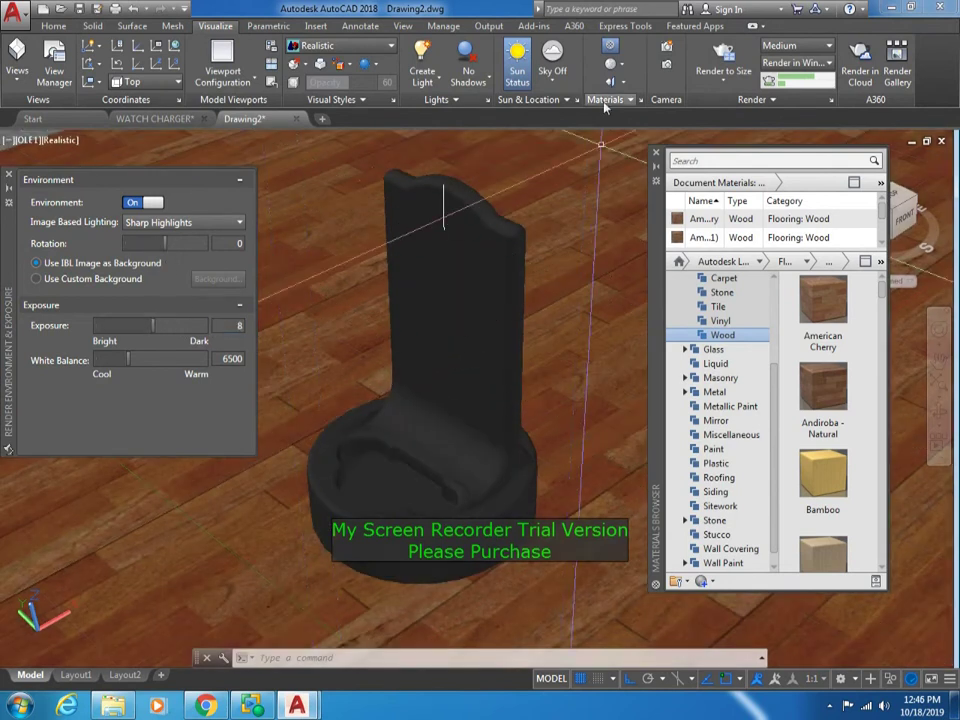
left_click(723, 57)
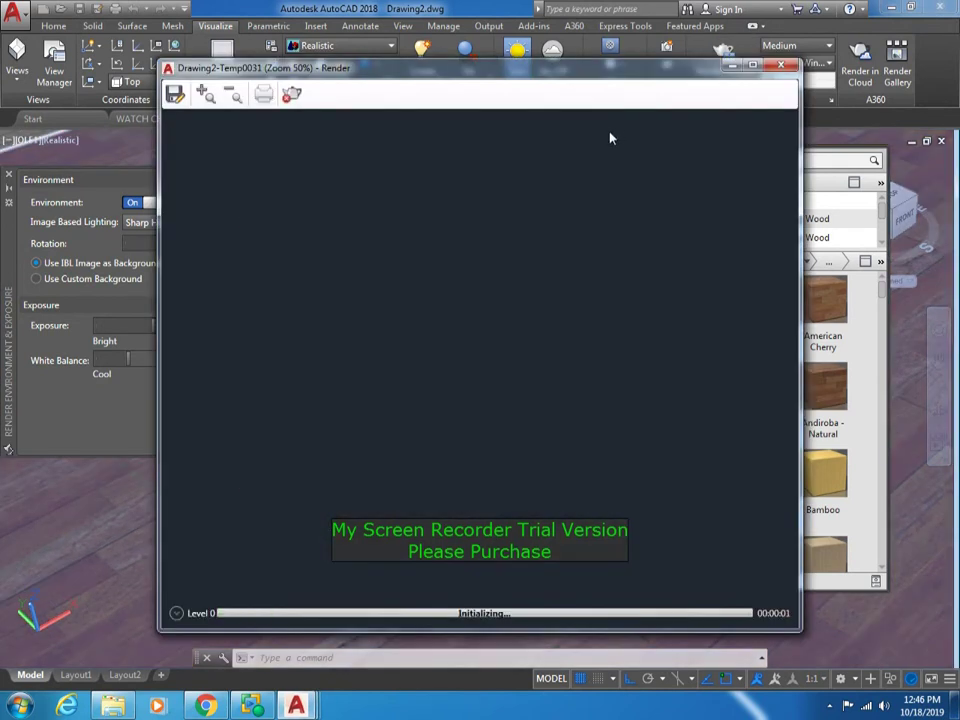
left_click(781, 65)
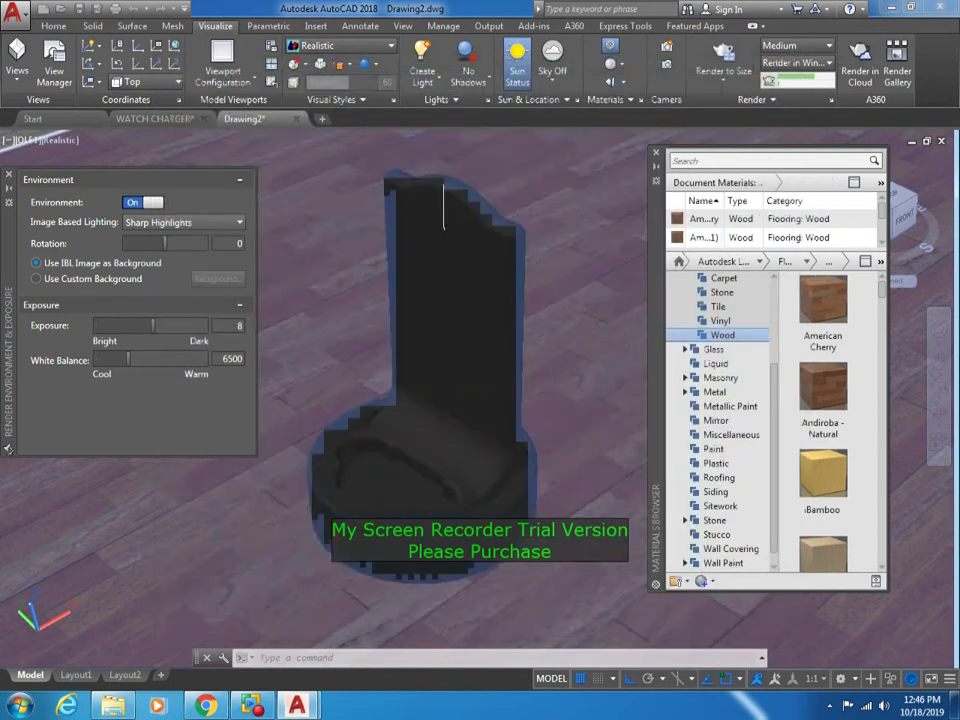
Close the environment settings and switch the viewport to Top view
left_click(30, 140)
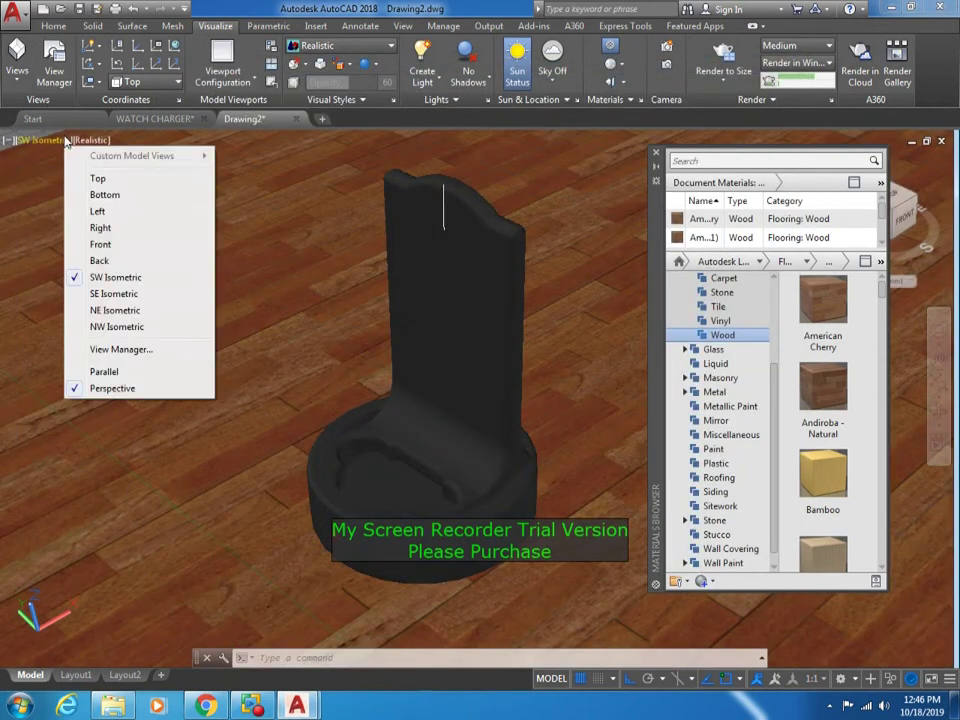
left_click(107, 311)
left_click(95, 140)
left_click(128, 167)
left_click(38, 140)
left_click(60, 170)
Zoom in on the charger and render the top view
scroll(340, 347, "up", 4)
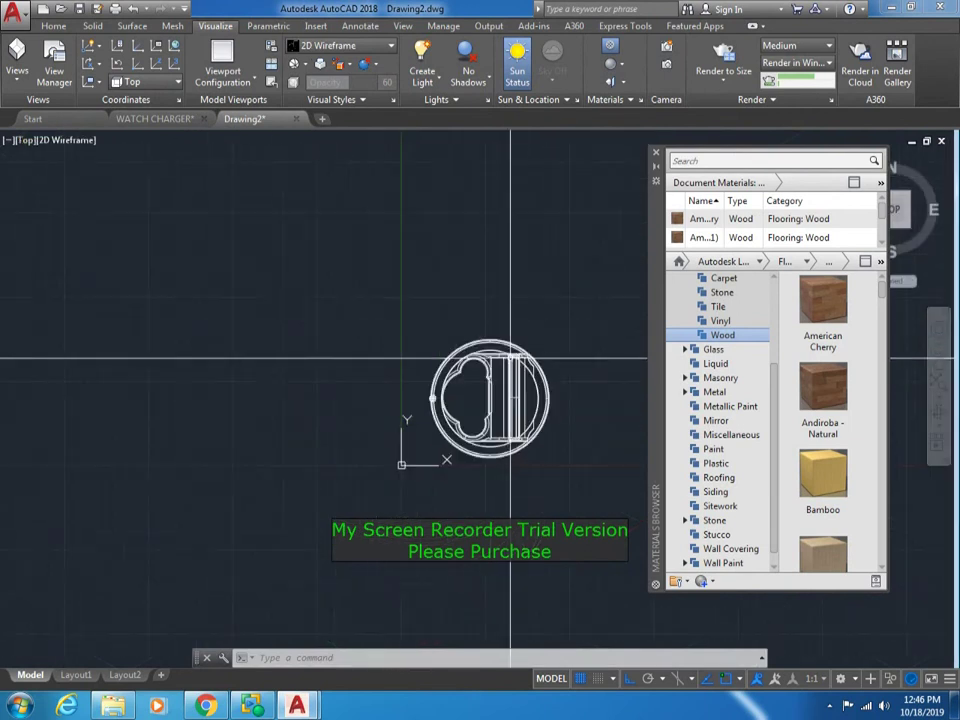
type("z")
key("Return")
scroll(347, 330, "up", 3)
scroll(347, 330, "up", 1)
left_click(30, 140)
left_click(63, 390)
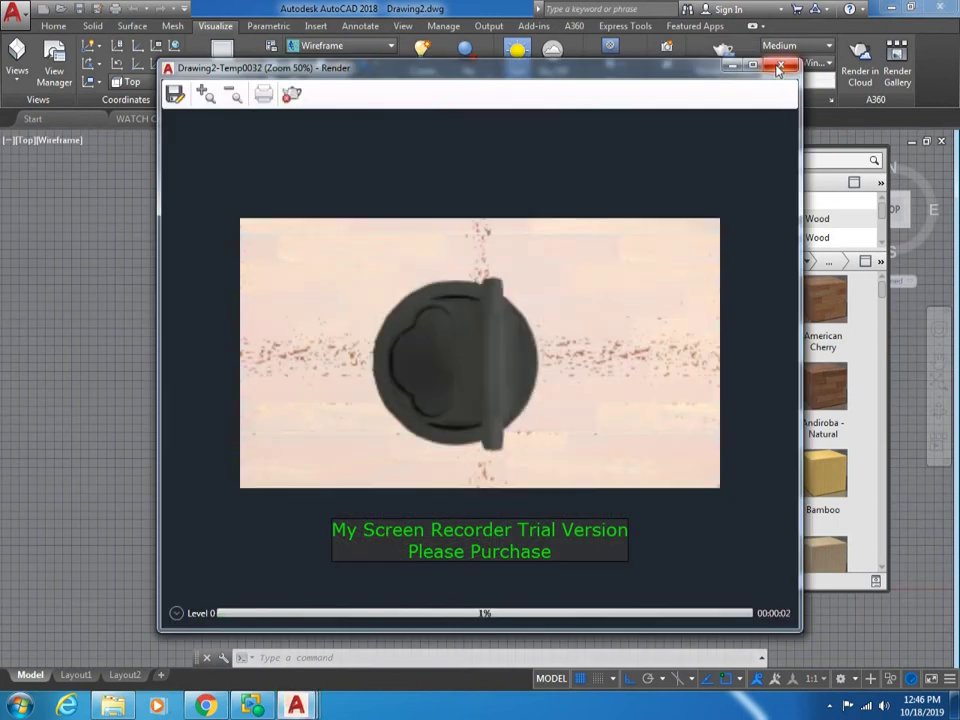
scroll(455, 340, "up", 3)
scroll(455, 342, "up", 1)
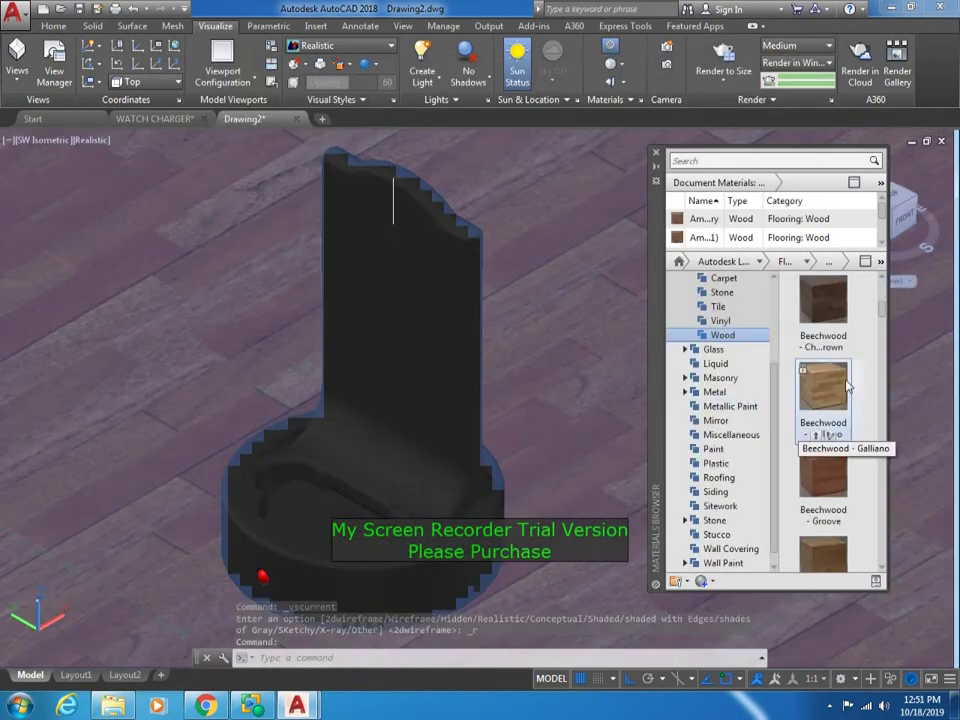
Apply the Beechwood flooring material to the floor and preview it in a render
scroll(880, 320, "down", 1)
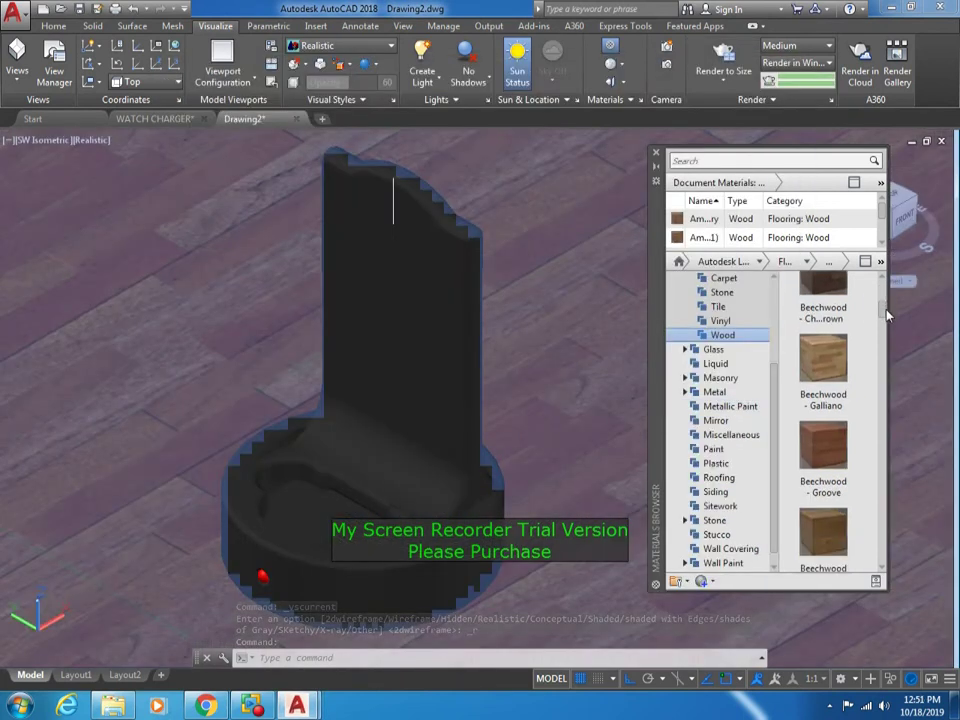
scroll(890, 325, "down", 3)
left_click_drag(823, 310, 500, 212)
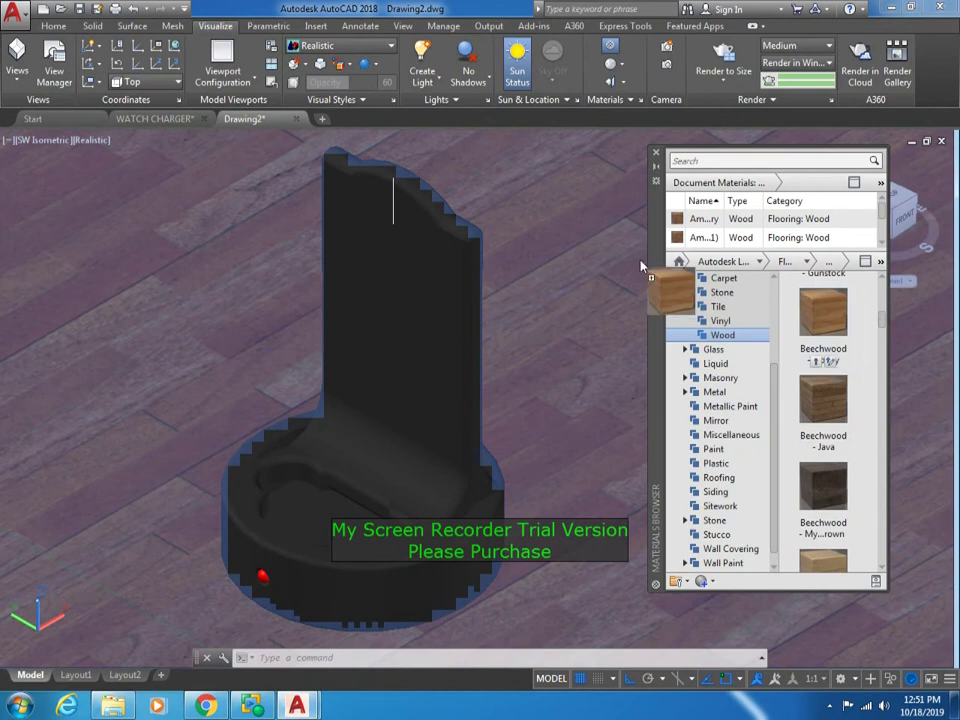
left_click(718, 86)
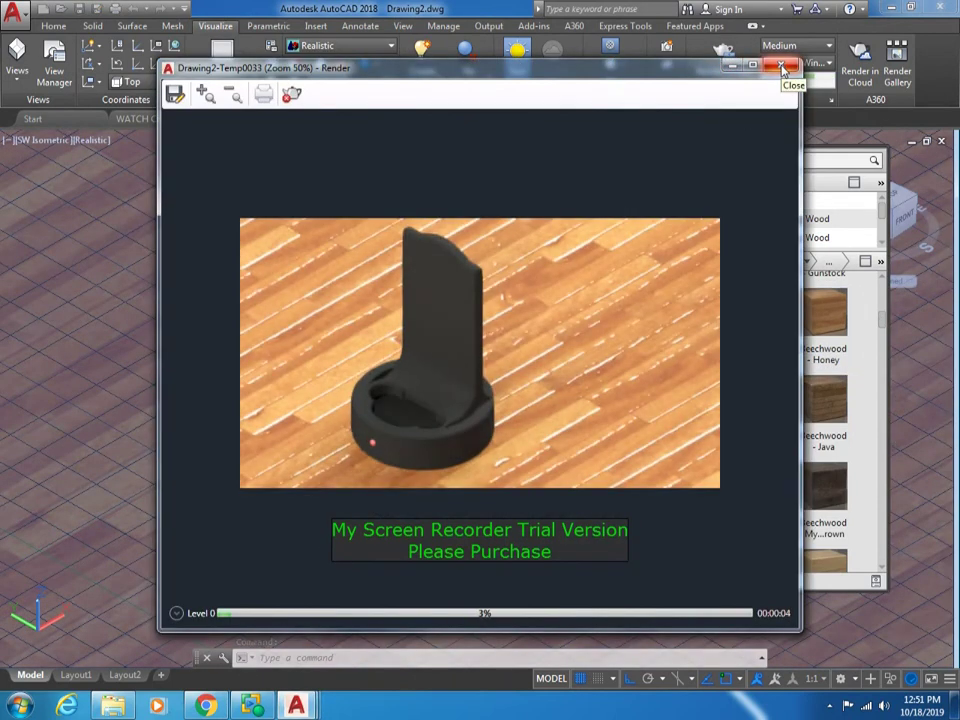
left_click(783, 68)
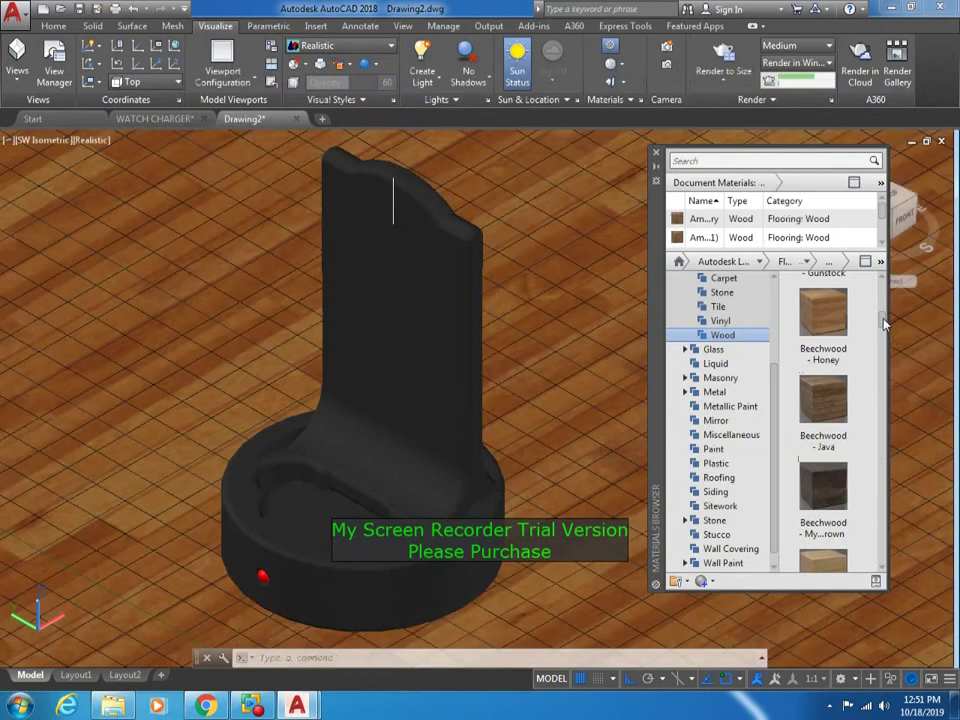
Apply the two Wall Paint Black swatches to the charger, rendering after each
left_click(713, 449)
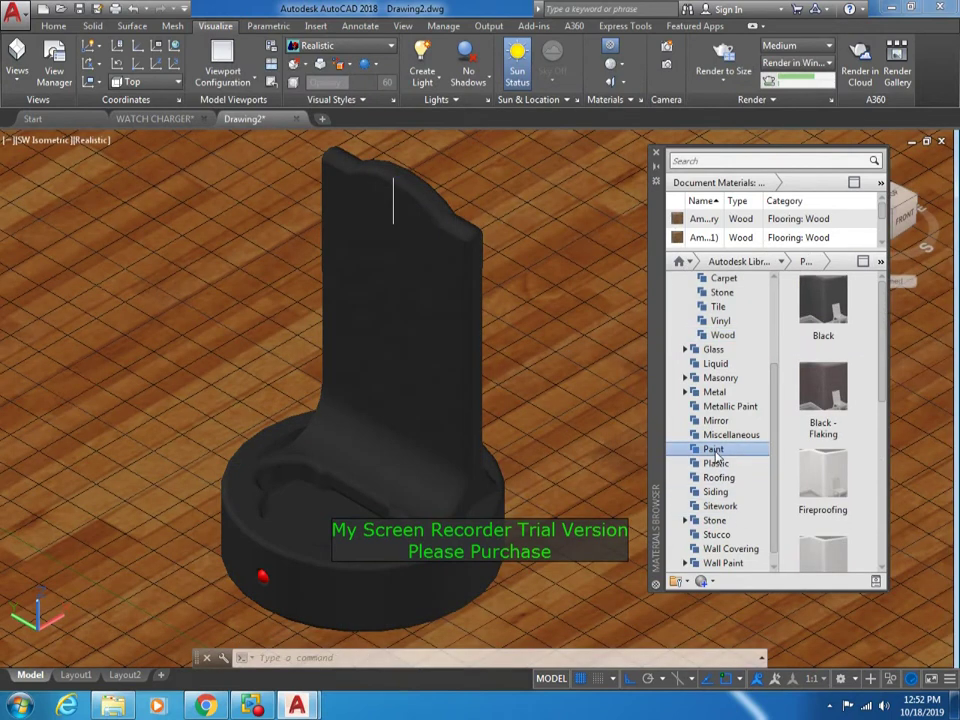
scroll(860, 440, "down", 2)
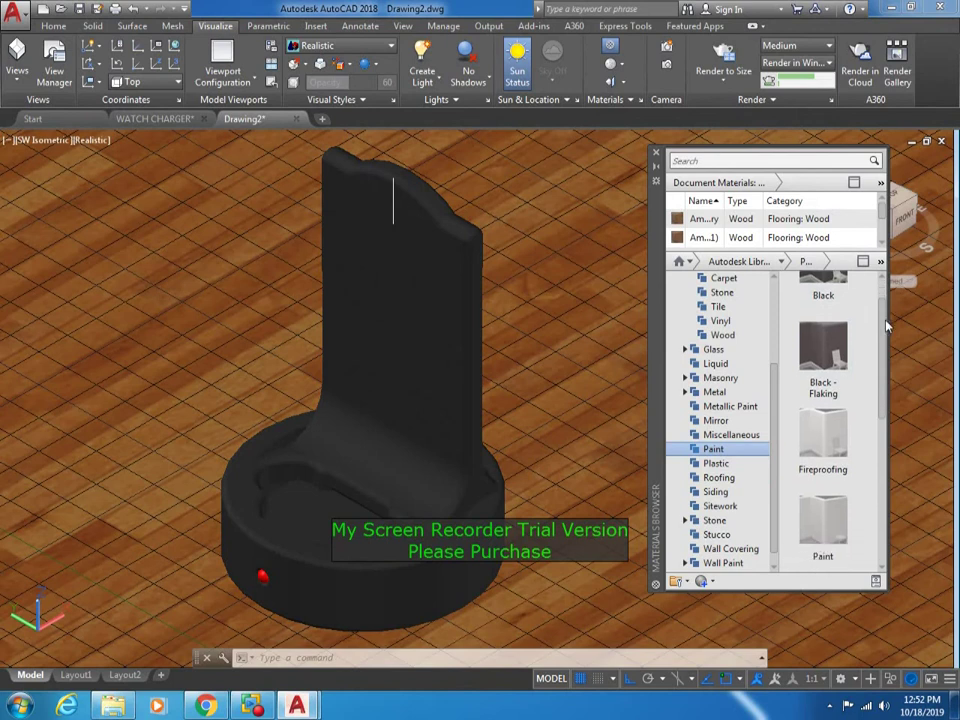
scroll(866, 468, "down", 4)
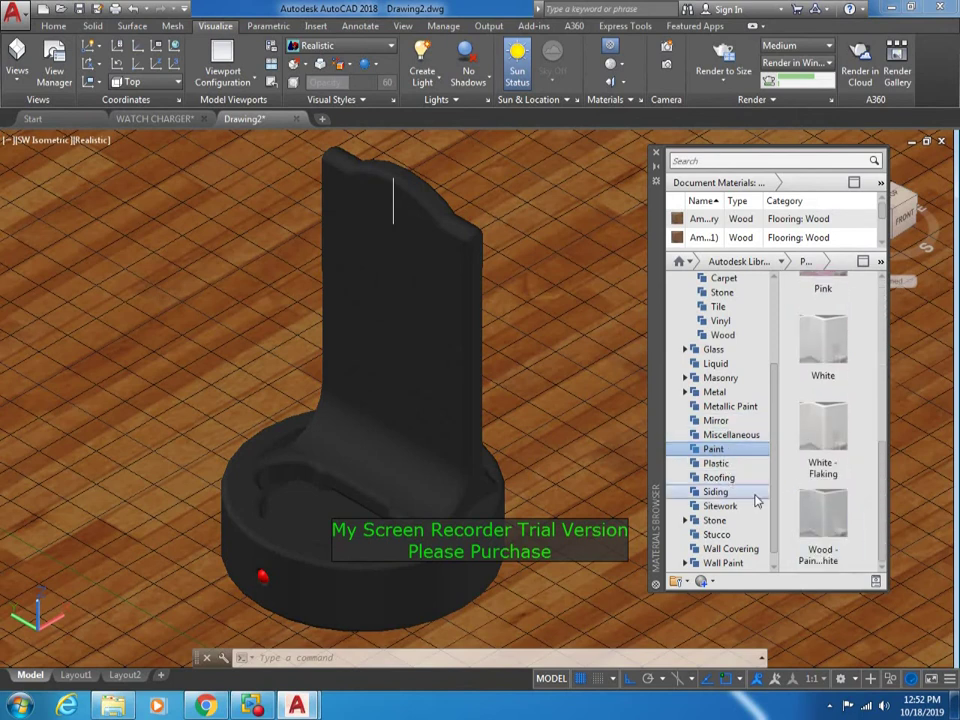
left_click(735, 563)
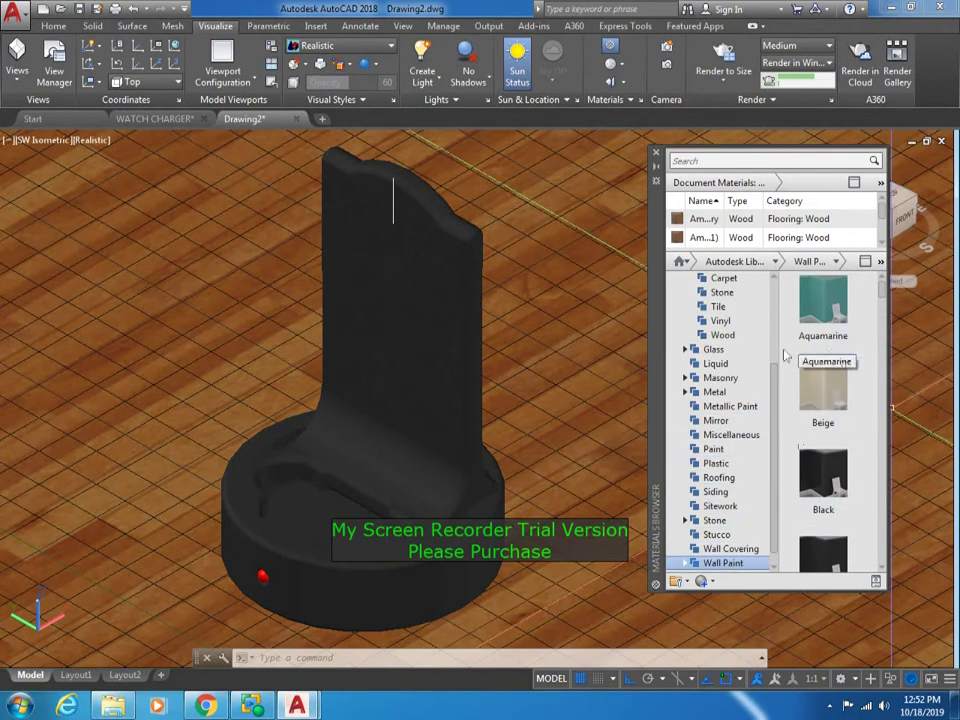
scroll(776, 405, "down", 1)
scroll(815, 530, "down", 1)
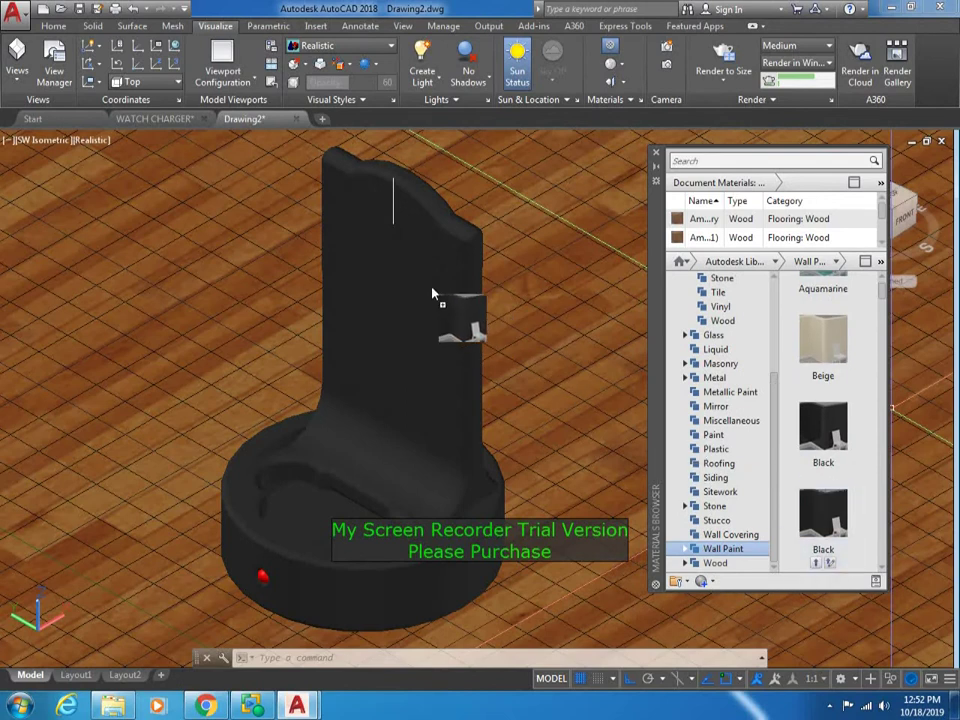
left_click_drag(432, 294, 425, 300)
left_click(723, 55)
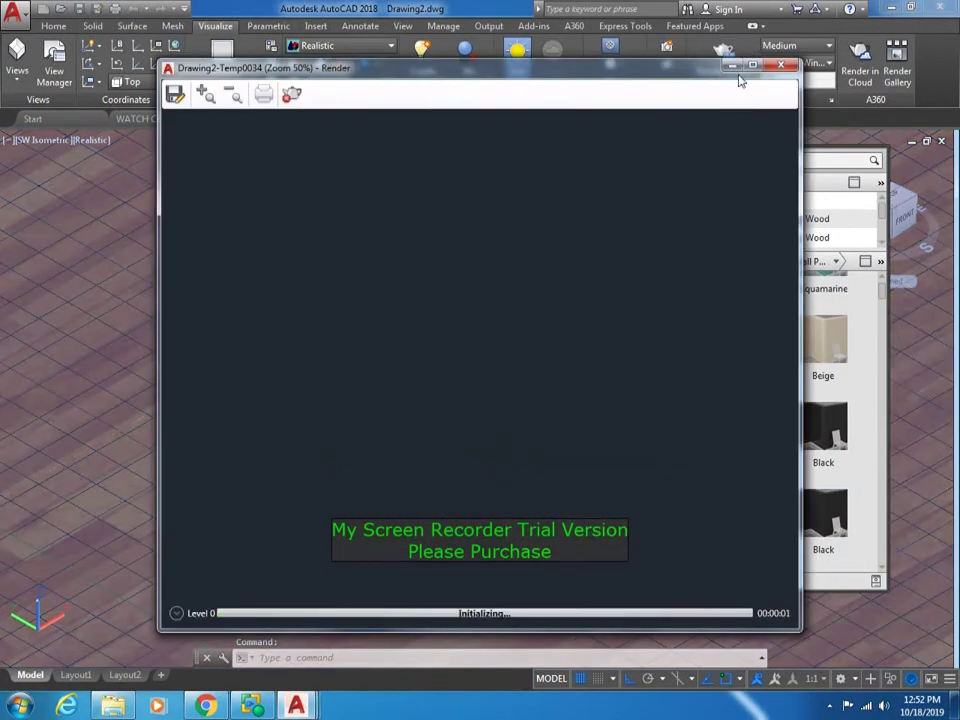
left_click(781, 65)
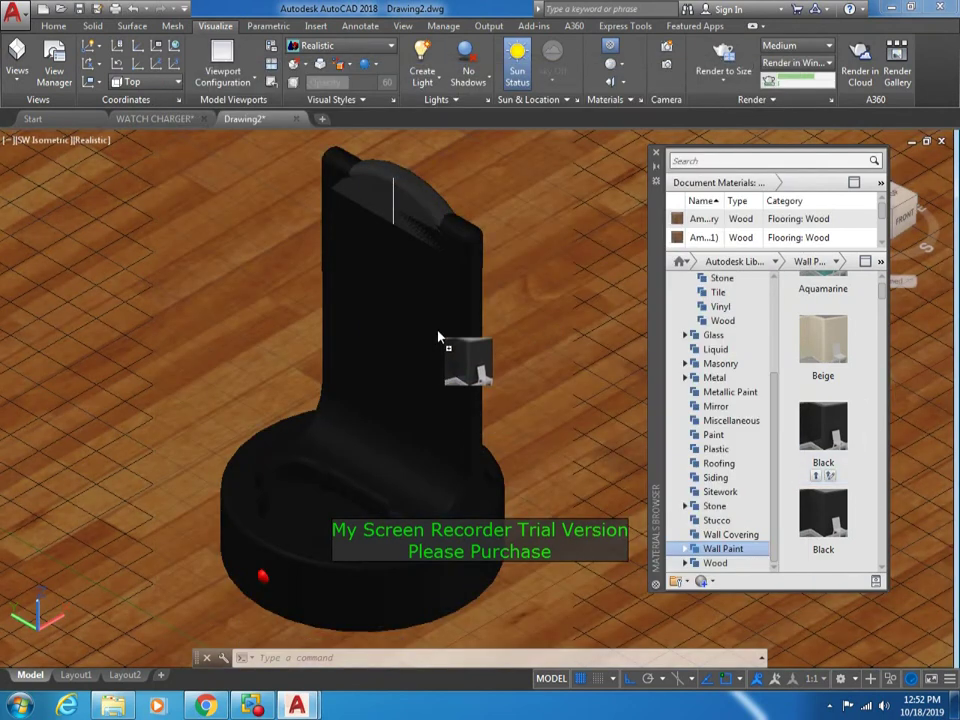
left_click_drag(827, 437, 450, 343)
left_click(723, 55)
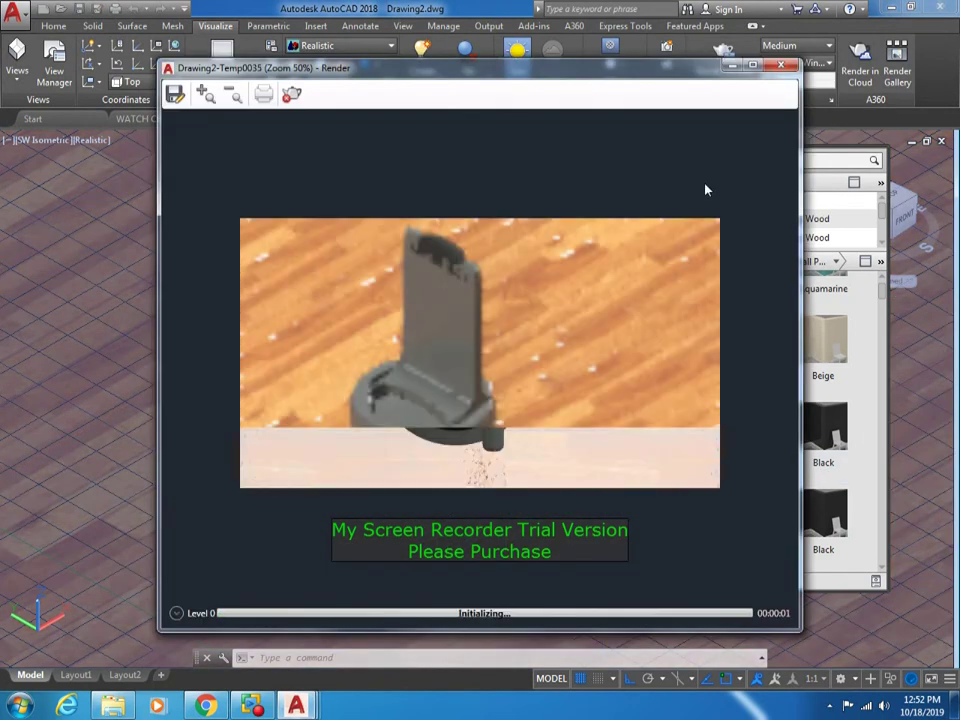
Browse the Carpet, Stone, Tile, Vinyl and Wood flooring materials, then run and close a render
left_click(781, 65)
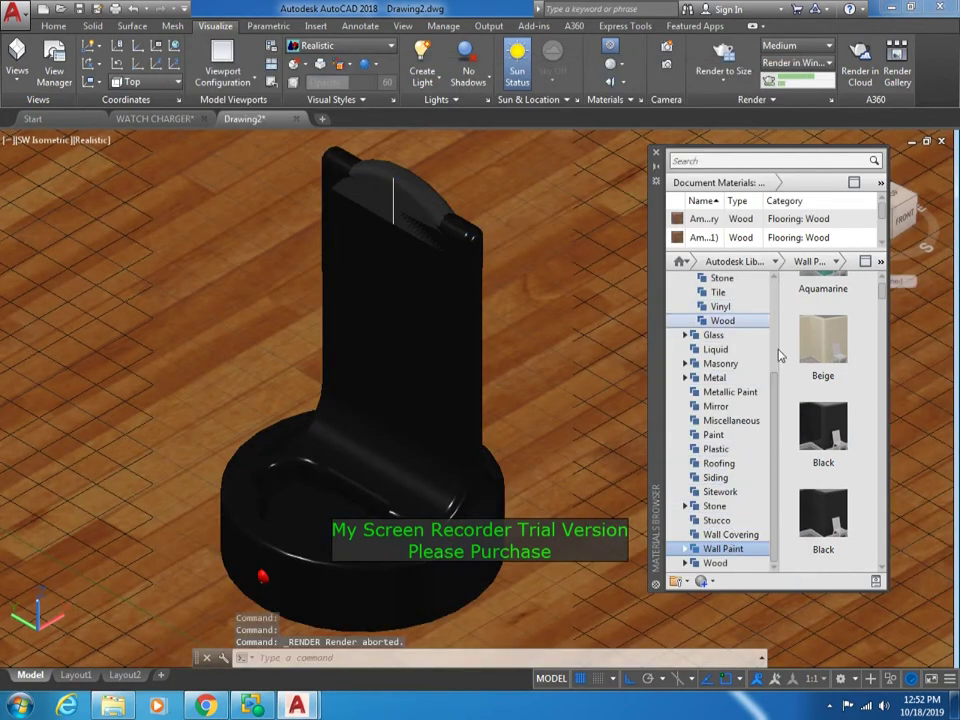
left_click_drag(781, 355, 779, 322)
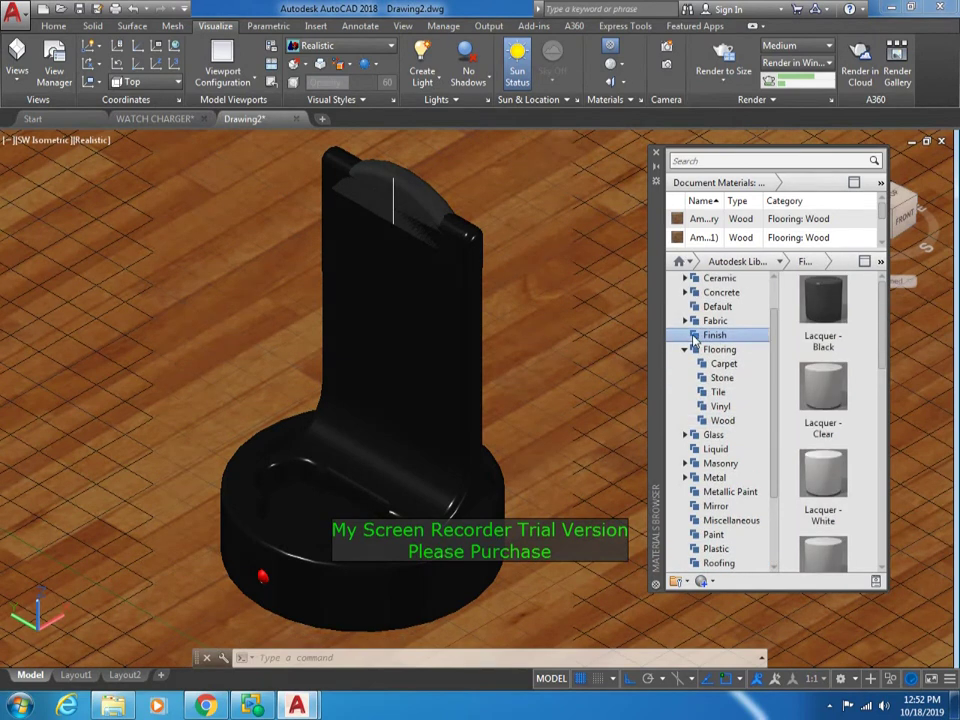
scroll(878, 318, "down", 5)
scroll(801, 377, "up", 5)
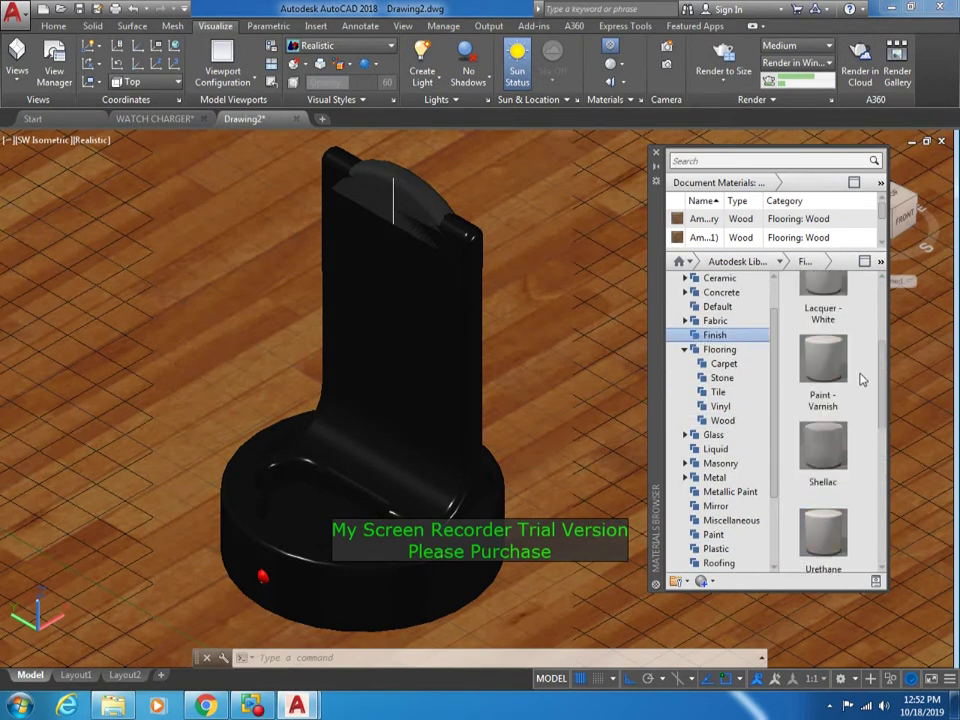
left_click(716, 368)
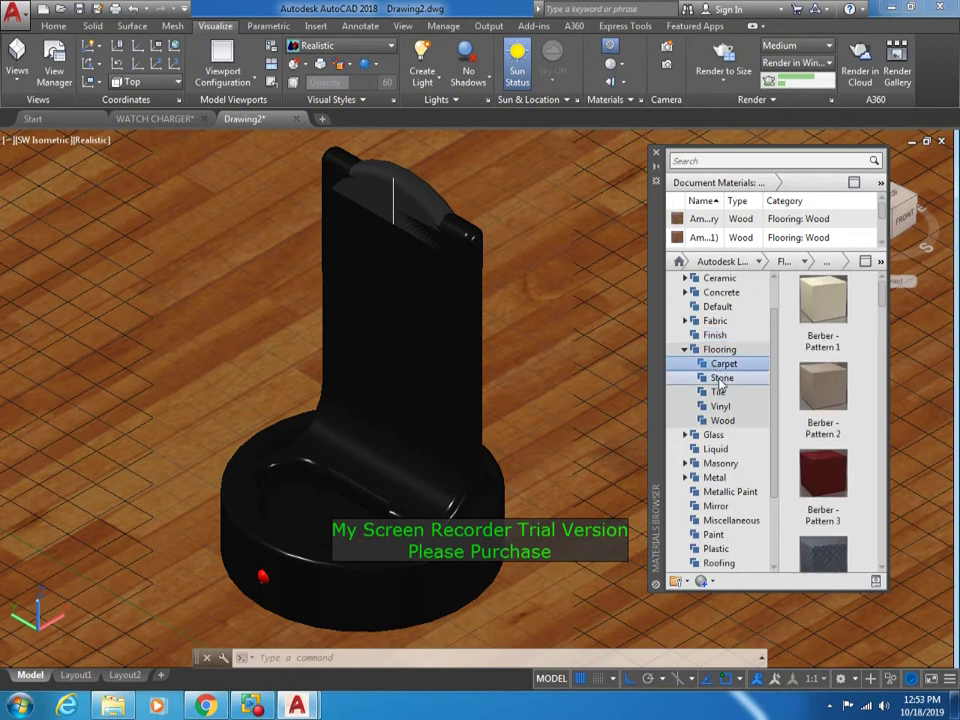
left_click(720, 380)
left_click(720, 392)
left_click(721, 406)
left_click(723, 420)
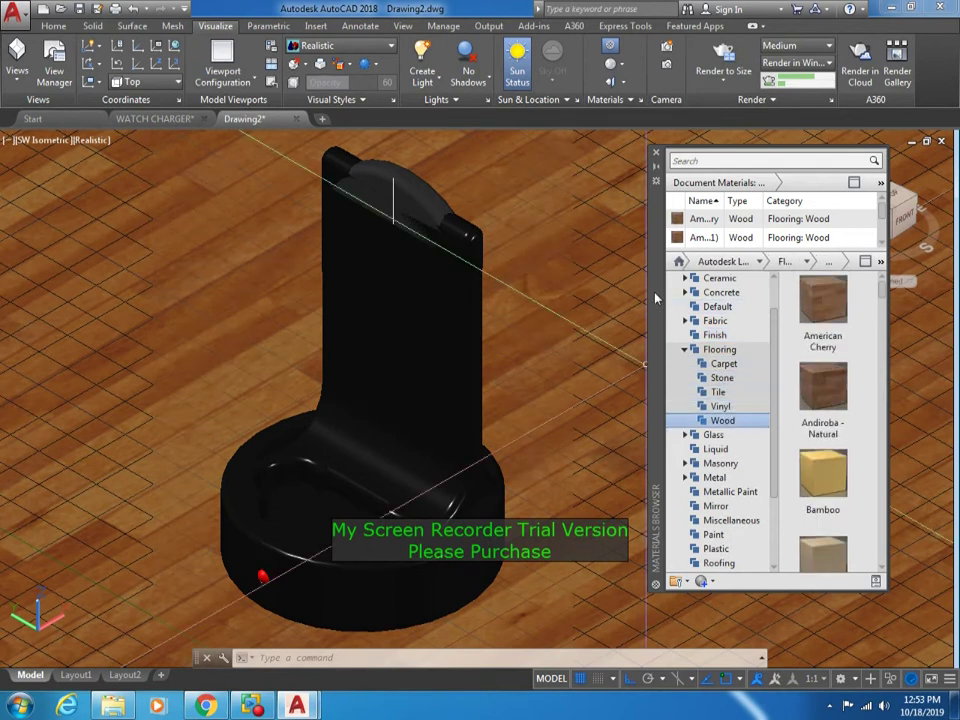
left_click(728, 74)
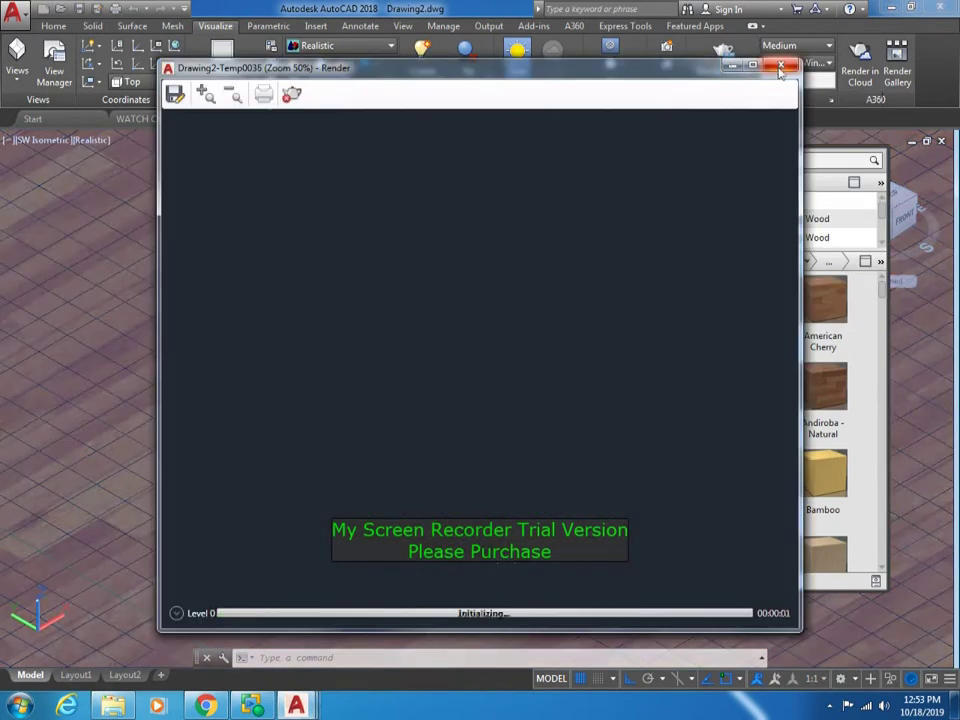
left_click(780, 68)
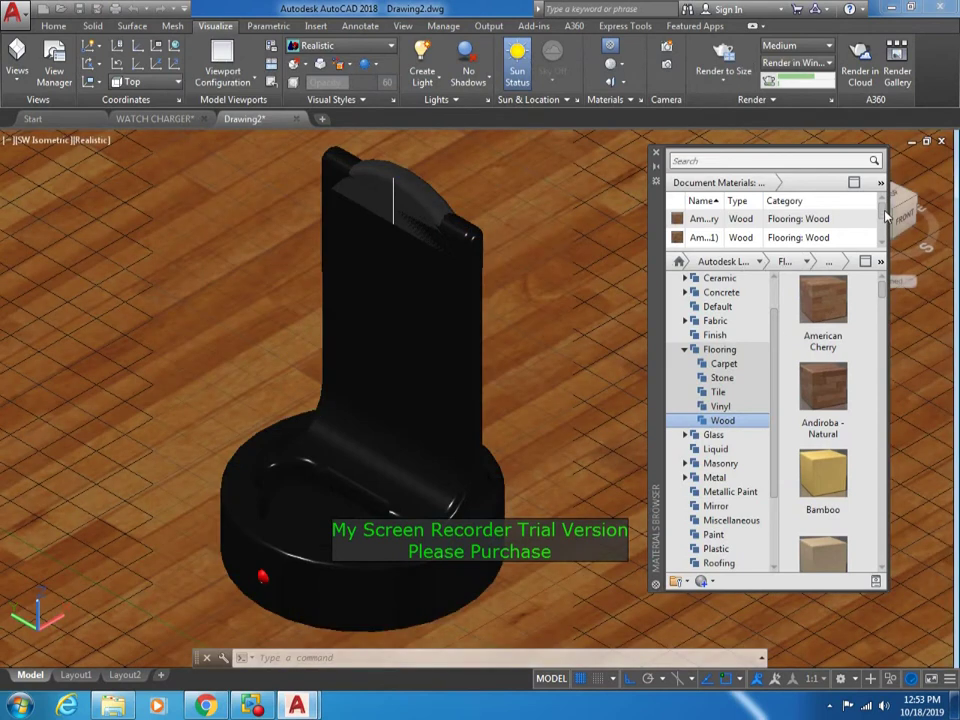
Delete the leftover unused materials from the Document Materials list
scroll(755, 225, "up", 1)
scroll(757, 232, "up", 1)
scroll(759, 238, "up", 1)
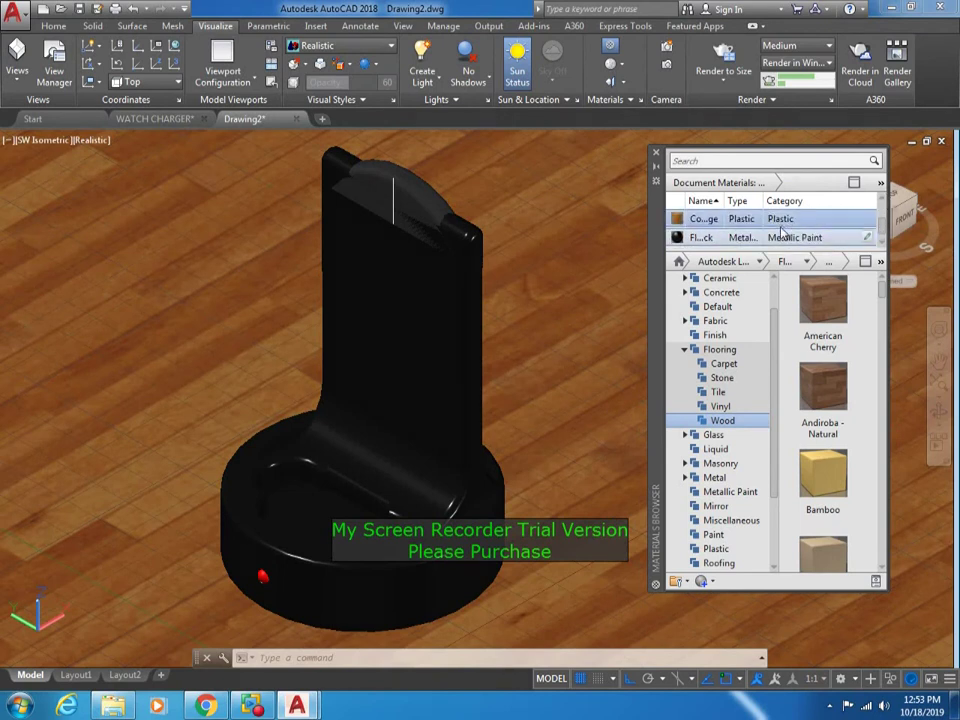
right_click(730, 238)
left_click(746, 336)
right_click(677, 240)
left_click(692, 335)
right_click(749, 222)
left_click(766, 322)
right_click(729, 239)
left_click(768, 337)
right_click(756, 220)
left_click(776, 325)
right_click(750, 220)
left_click(778, 320)
right_click(752, 222)
left_click(772, 320)
Delete the in-use Black, black wall paint and Beechwood floor materials, confirming each
right_click(752, 222)
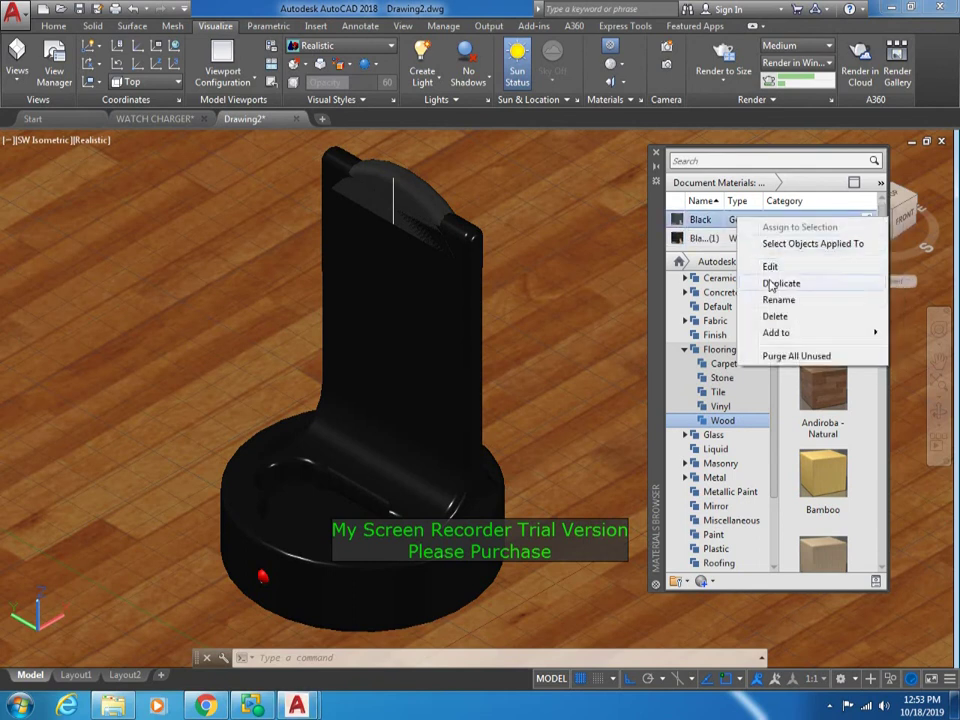
left_click(776, 315)
key("Return")
right_click(735, 238)
left_click(778, 330)
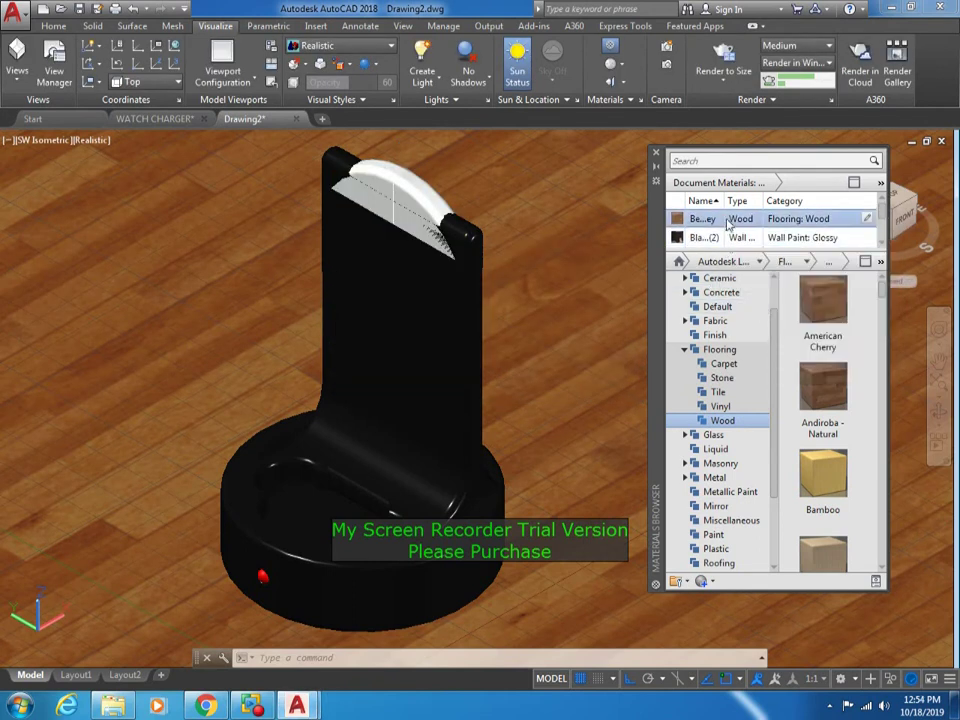
key("Delete")
left_click(545, 371)
Delete the glossy black paint and one more material, confirming the in-use warning
right_click(736, 220)
left_click(758, 321)
right_click(713, 226)
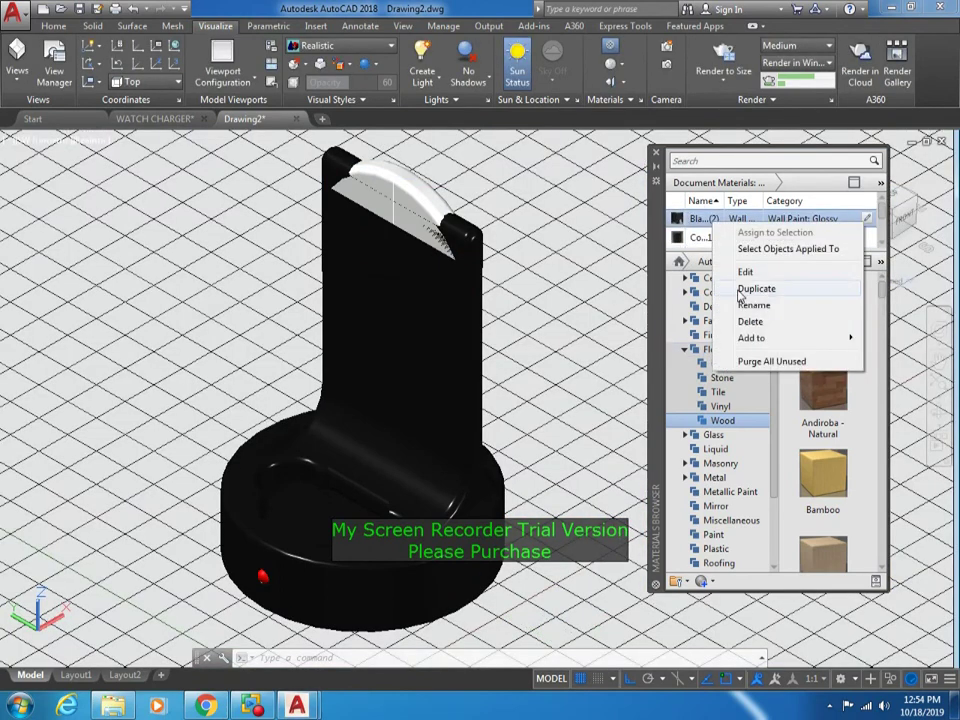
left_click(748, 322)
left_click(525, 370)
Remove the plastic materials and the metallic paint from the drawing's materials
right_click(740, 220)
left_click(795, 283)
right_click(718, 226)
left_click(750, 322)
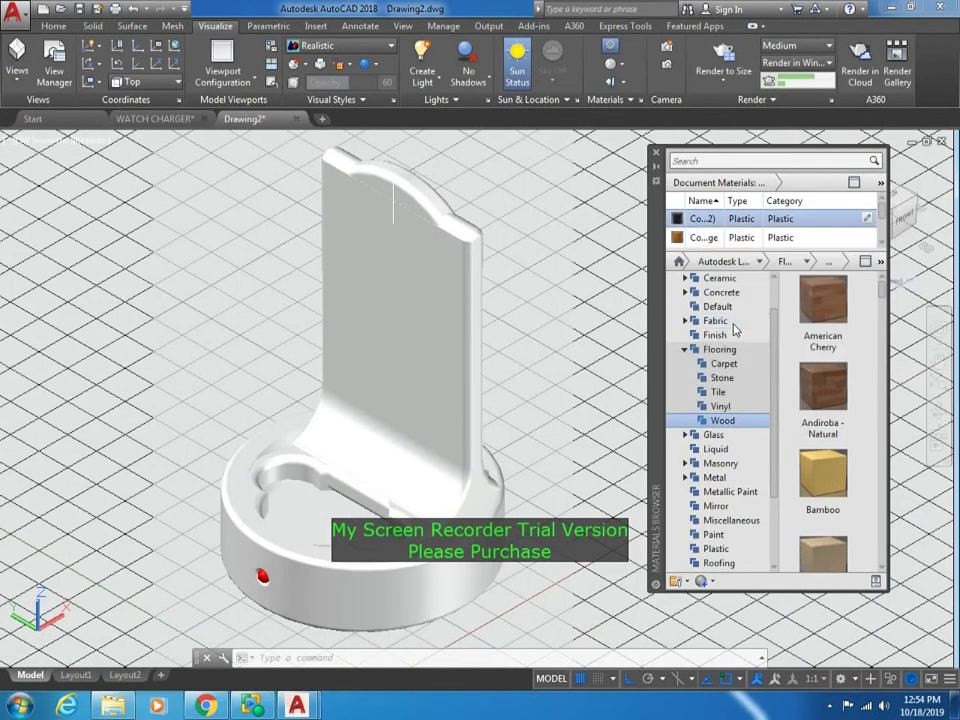
right_click(750, 220)
left_click(770, 320)
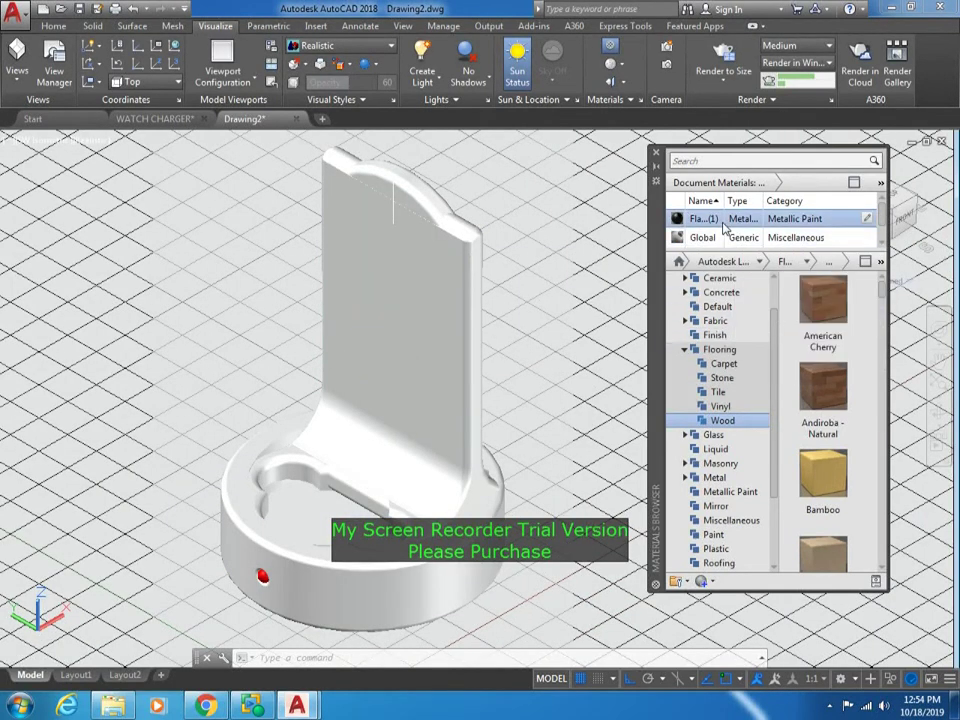
right_click(726, 228)
left_click(750, 320)
left_click(712, 220)
right_click(712, 221)
Search the Materials Browser for 'BLACK' and drag a glossy black material onto the charger
key("Escape")
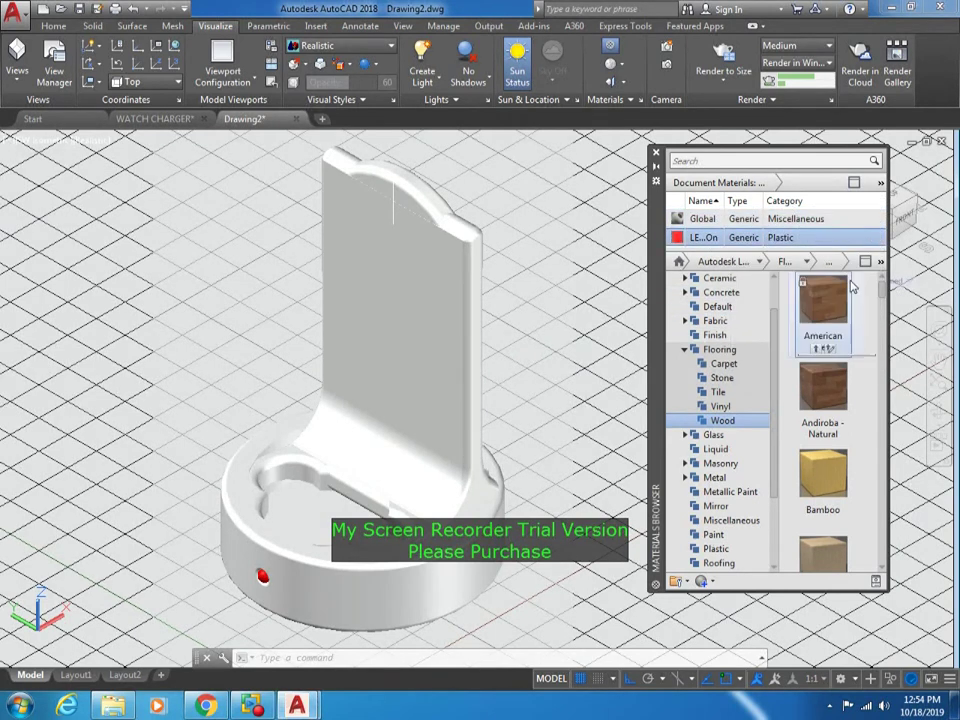
left_click_drag(771, 354, 769, 260)
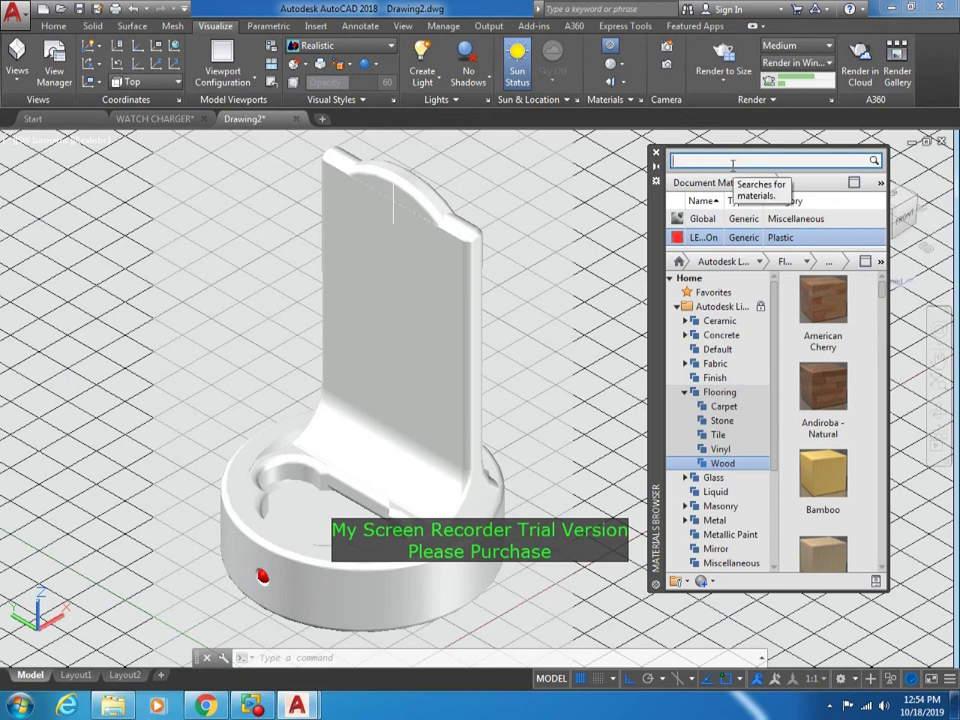
type("BLACK")
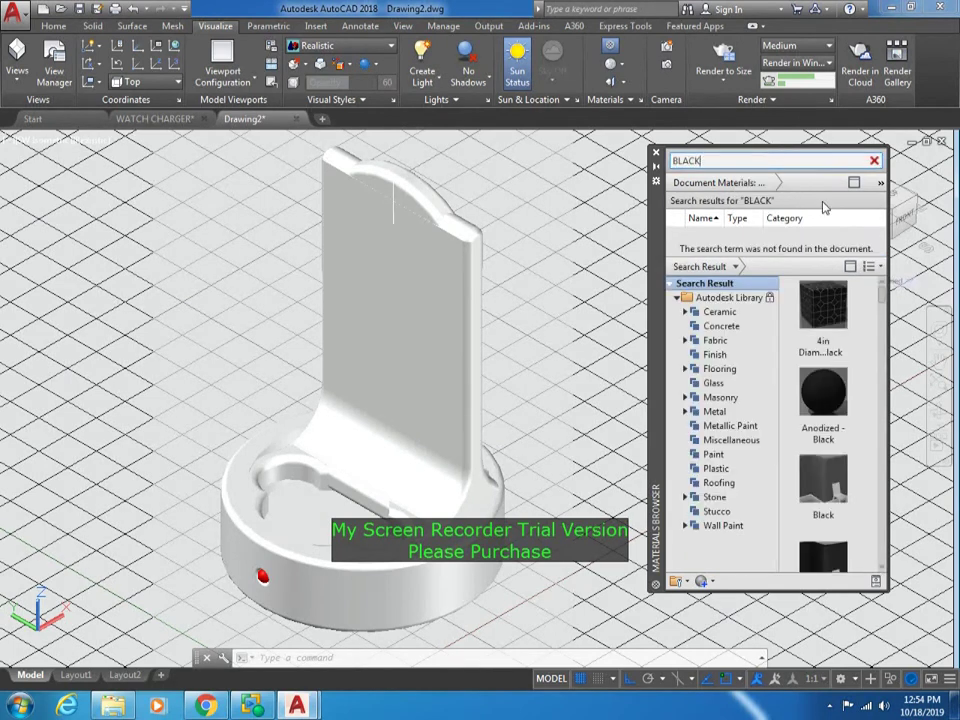
left_click_drag(884, 305, 887, 360)
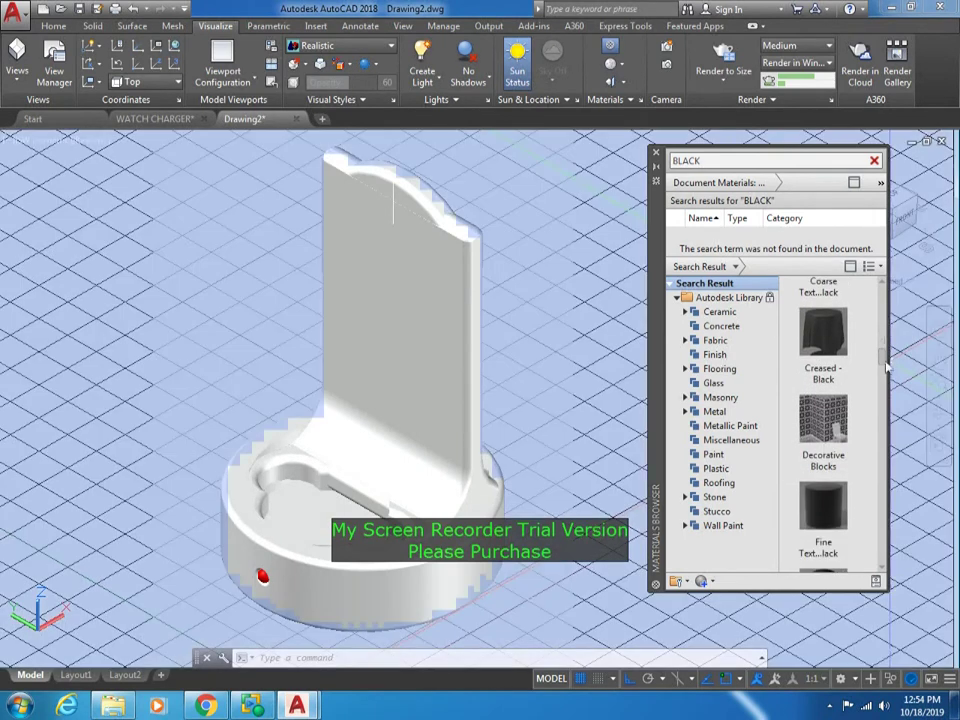
left_click_drag(885, 360, 885, 375)
left_click_drag(823, 417, 422, 379)
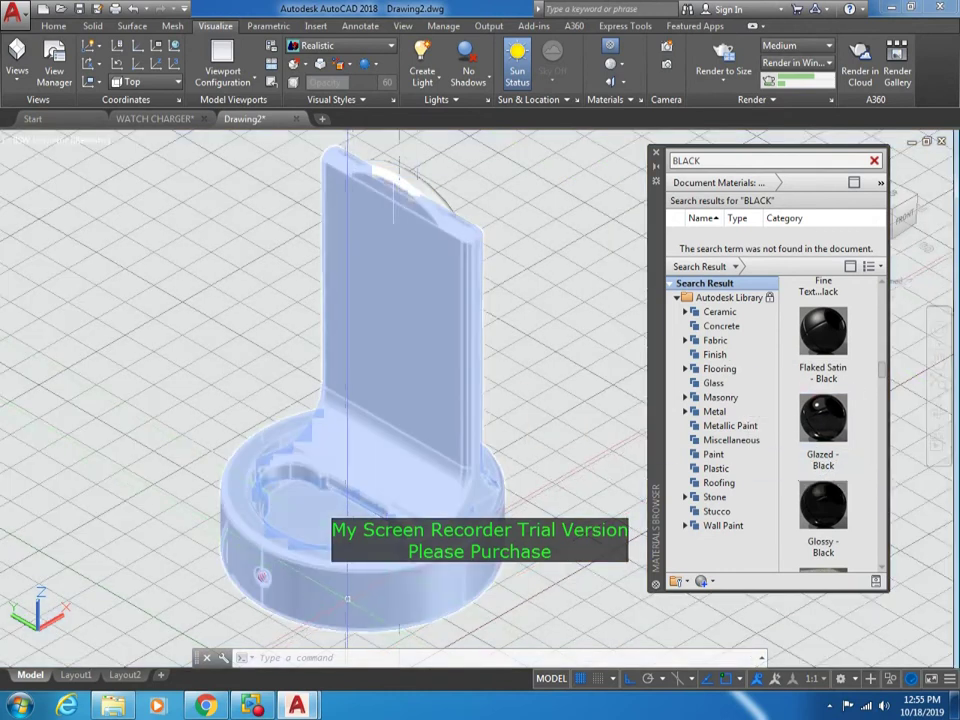
Set the selection filter to Face and assign Glazed - Black to the base's outer wall
right_click(347, 598)
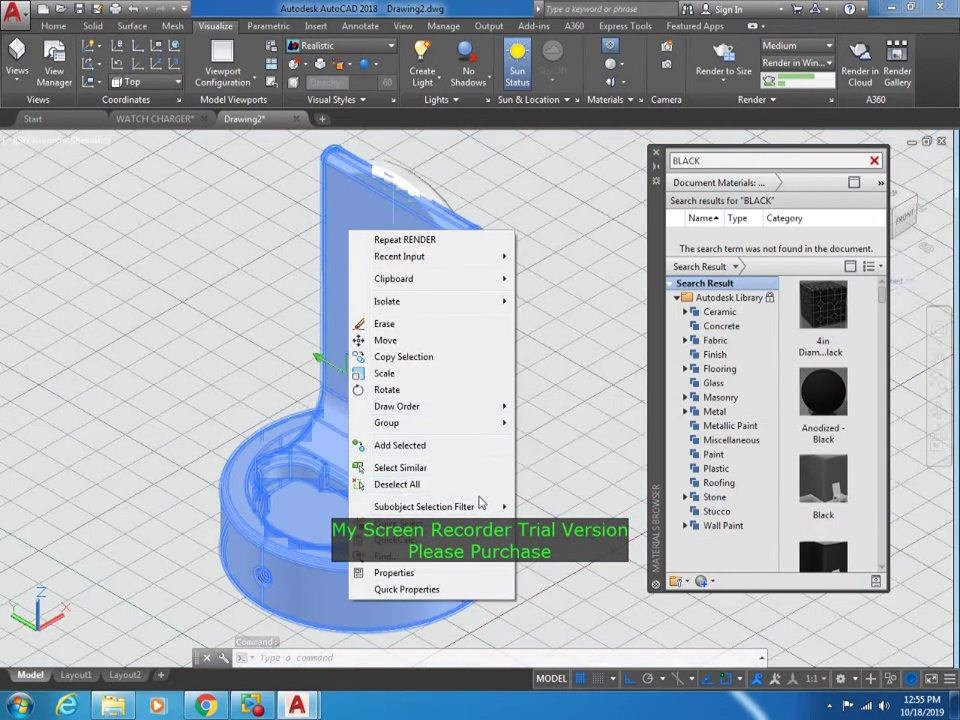
left_click(551, 556)
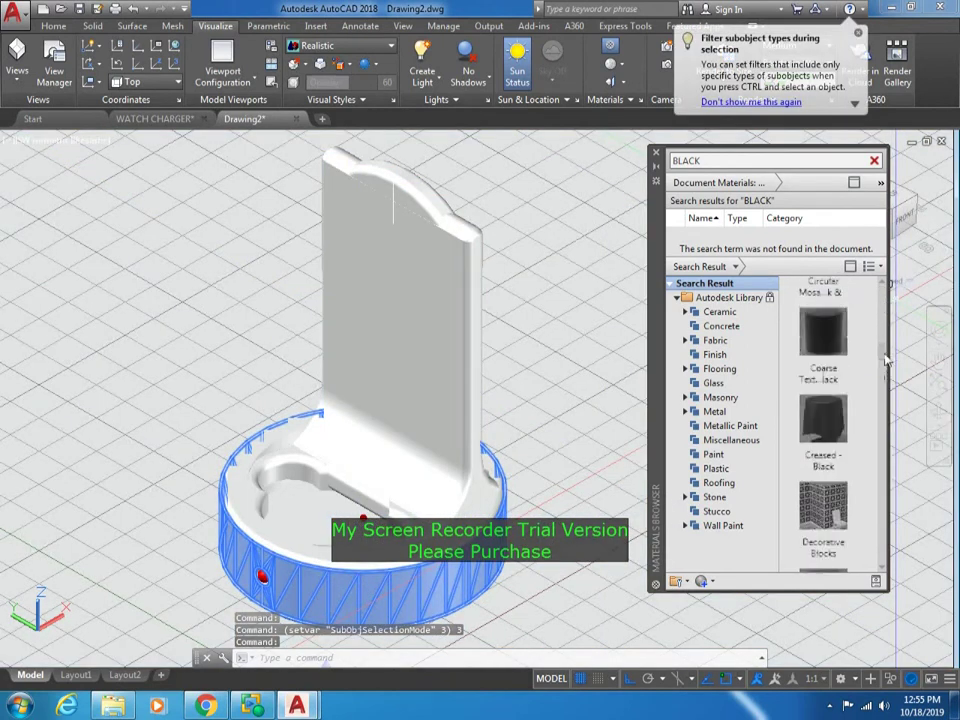
left_click_drag(882, 298, 882, 378)
scroll(840, 330, "down", 2)
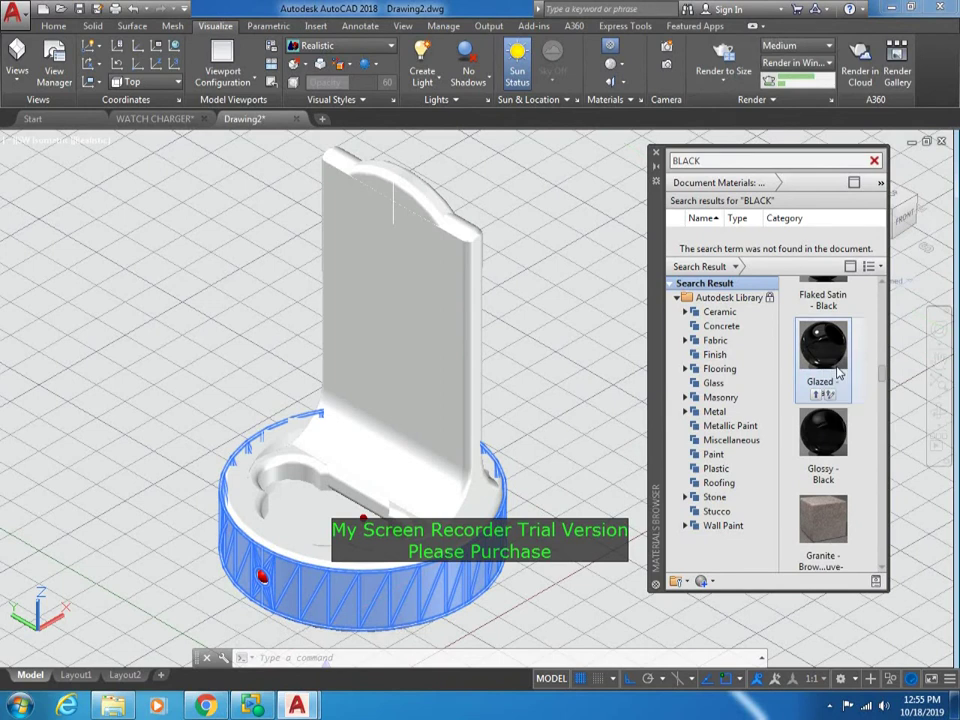
left_click(838, 338)
left_click_drag(883, 301, 875, 485)
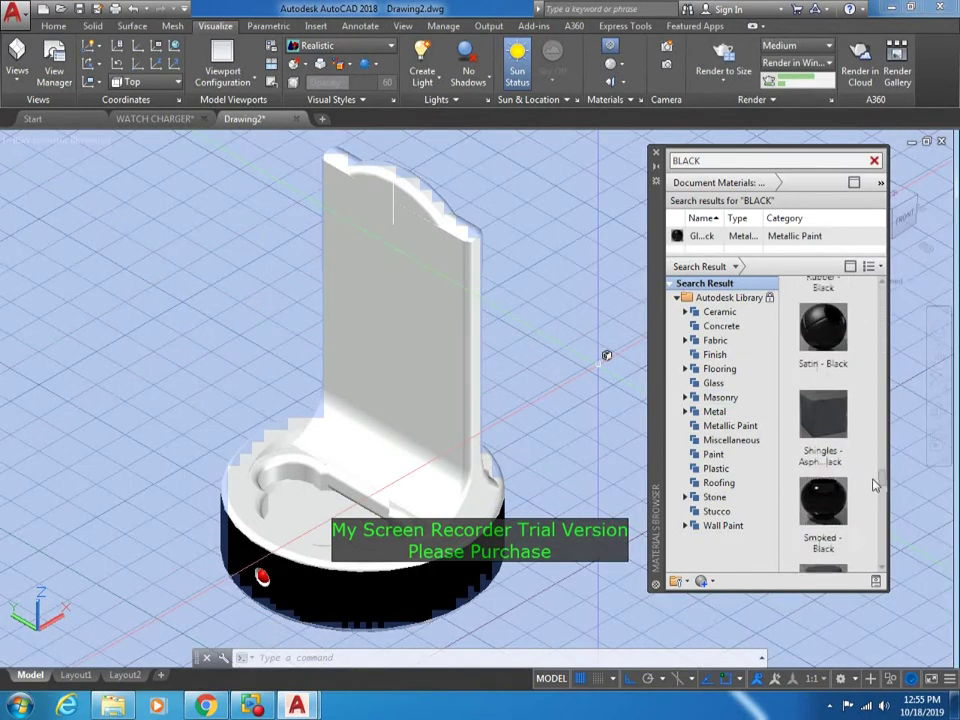
mouse_move(875, 485)
left_mouse_down()
mouse_move(875, 530)
mouse_move(870, 376)
left_mouse_up()
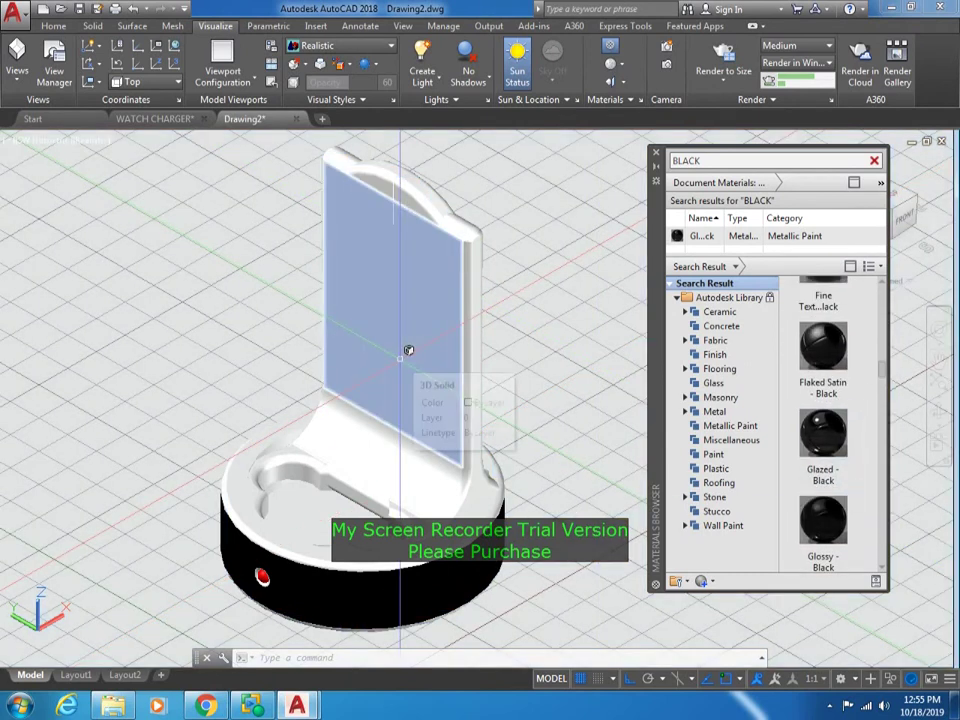
Assign Anodized - Black to the upright's front face and its curved top face
left_click(407, 349)
scroll(826, 549, "down", 1)
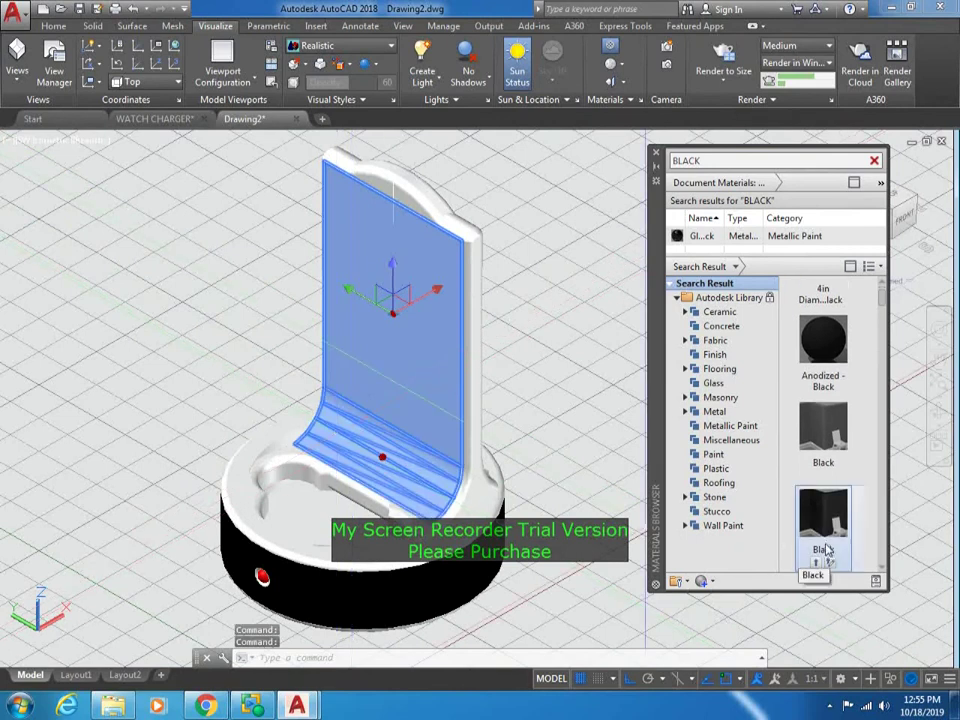
right_click(838, 345)
left_click(880, 358)
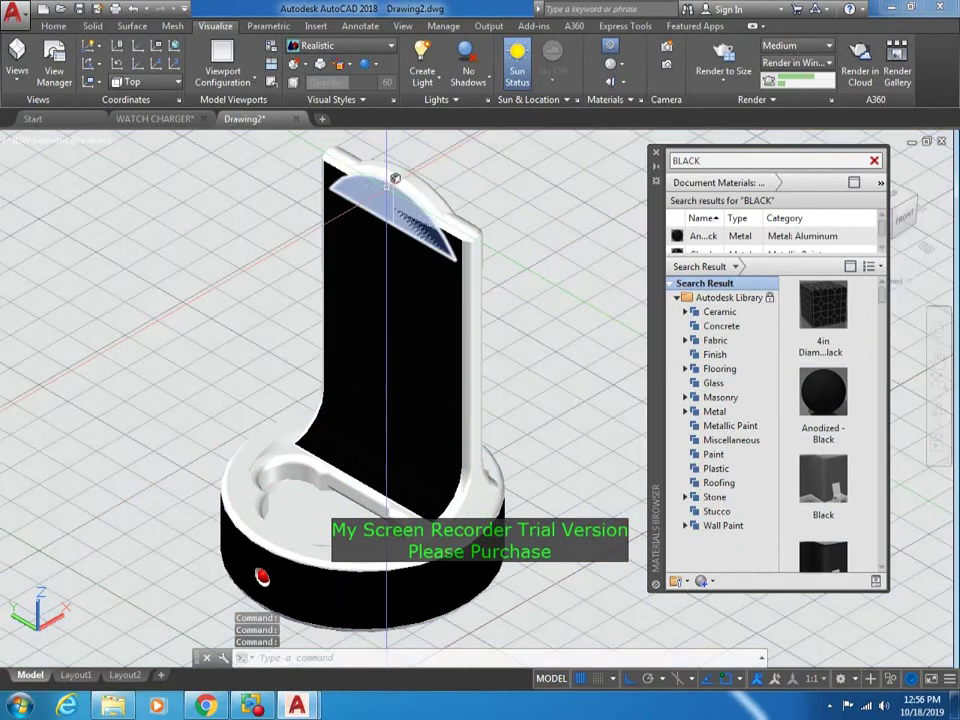
left_click(400, 210)
right_click(825, 392)
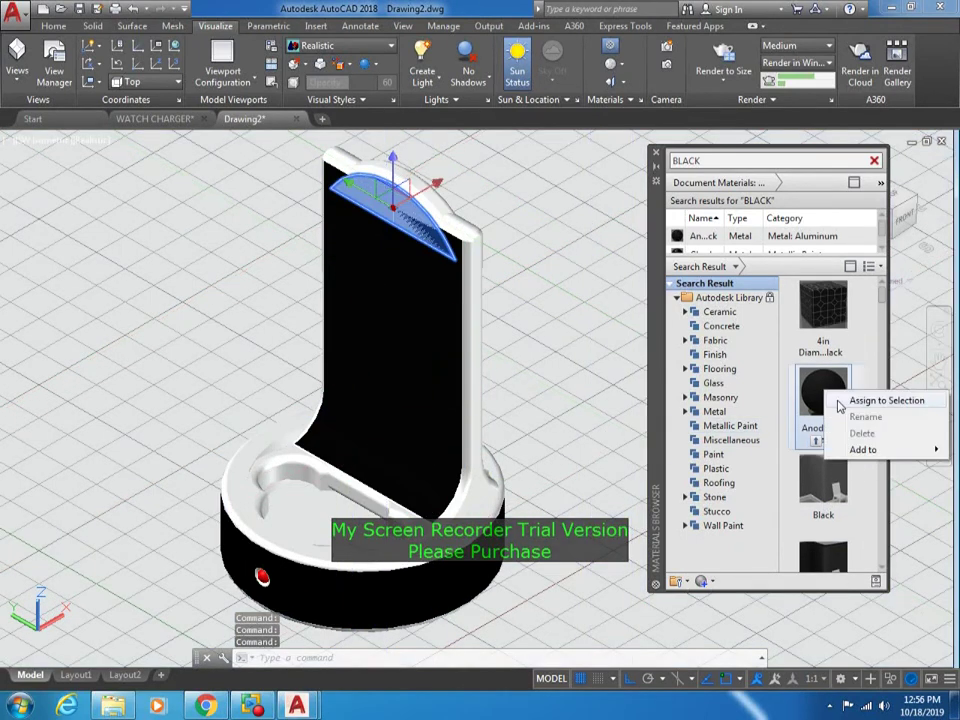
left_click(870, 400)
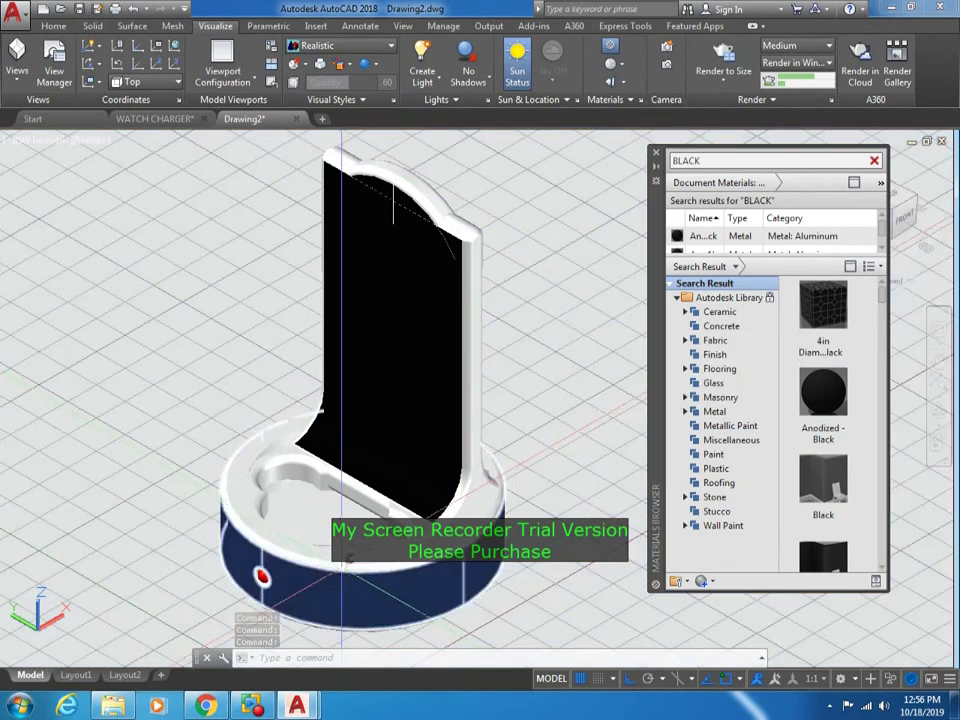
Assign Anodized - Black to the base's top rim, then render a slightly orbited view
left_click(492, 452)
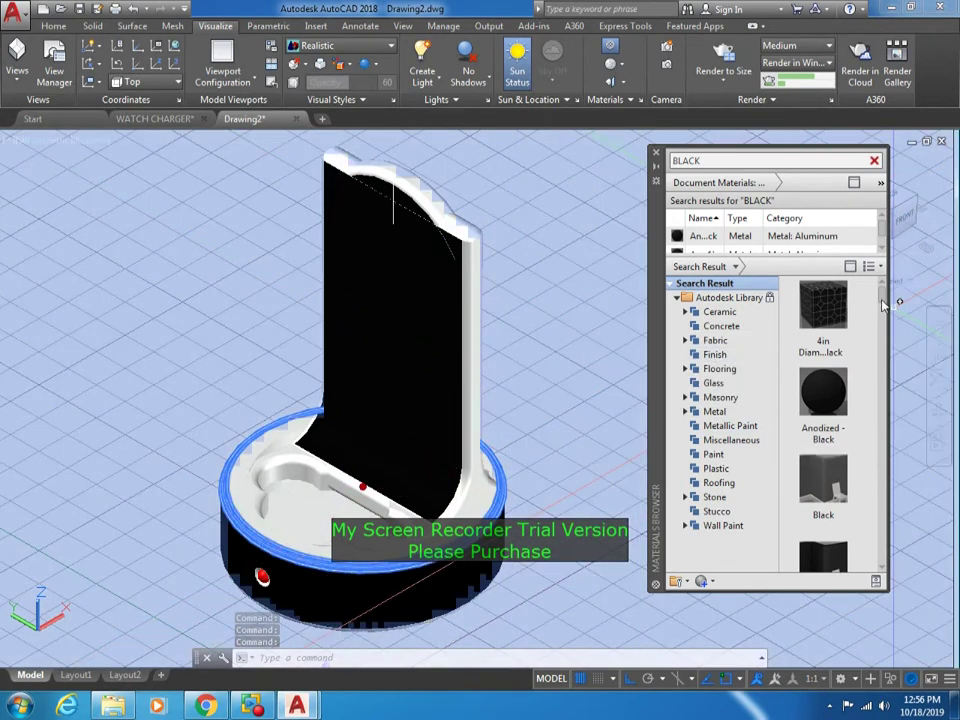
left_click_drag(882, 305, 880, 384)
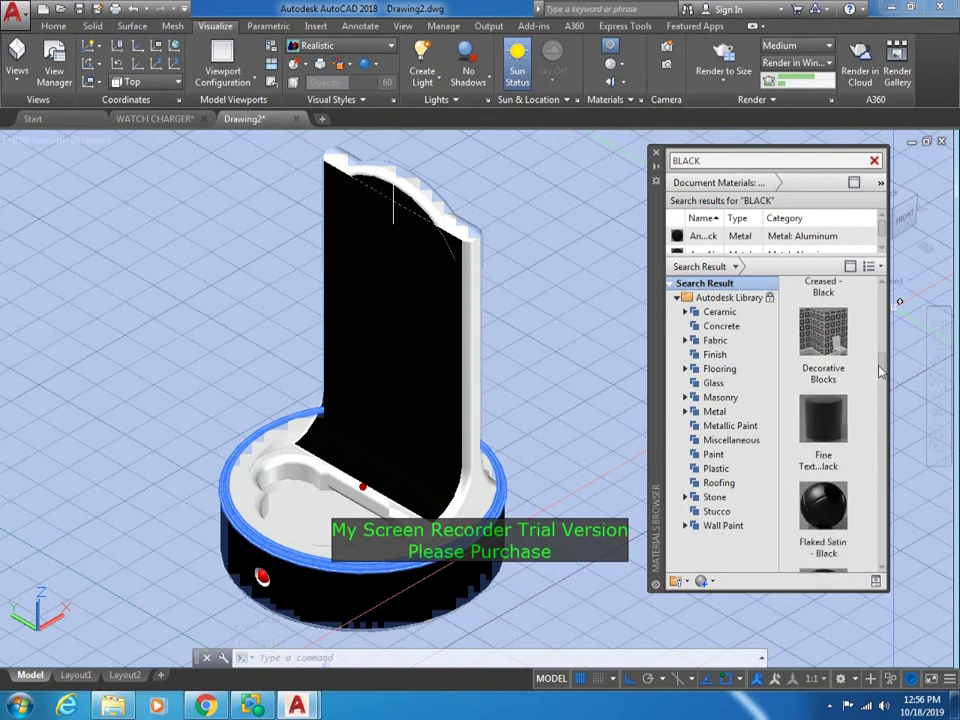
left_click(825, 362)
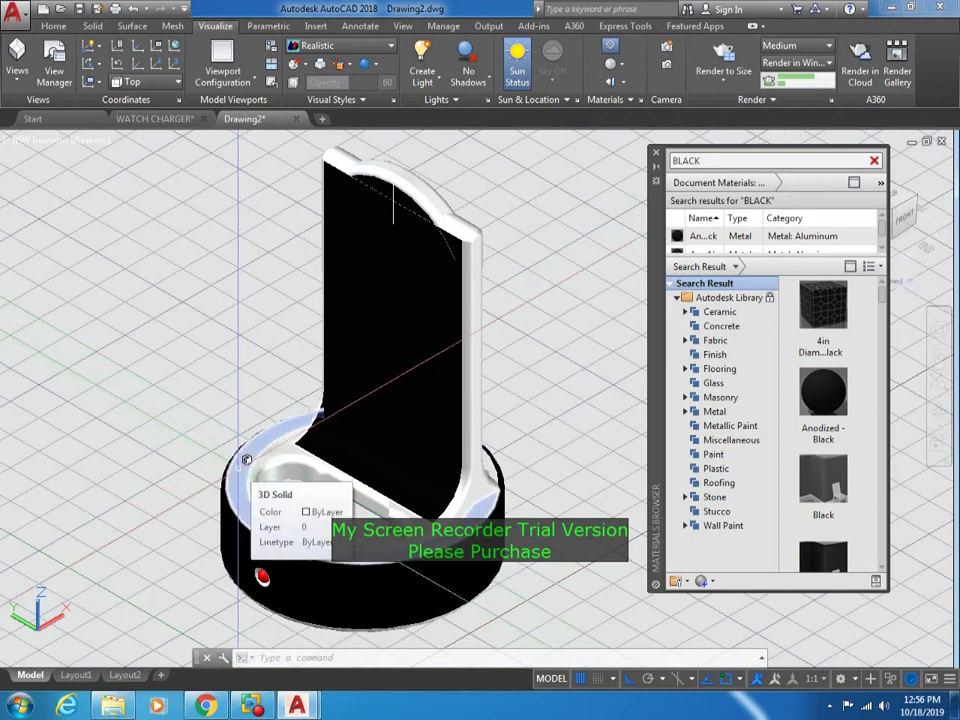
left_click(247, 459)
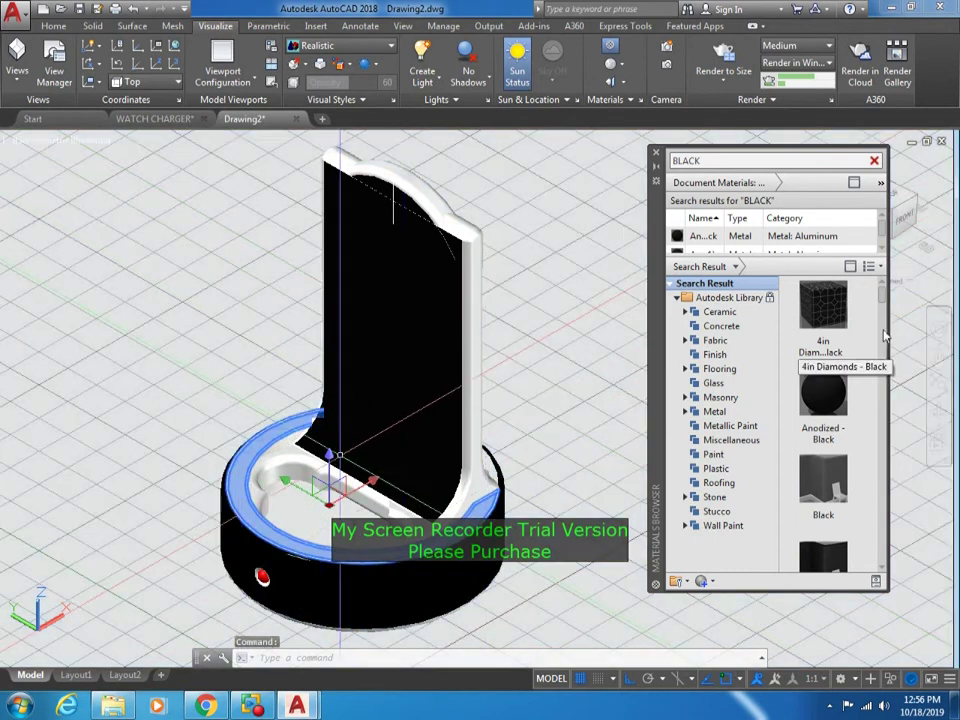
left_click(884, 328)
scroll(884, 330, "down", 3)
scroll(884, 340, "down", 2)
scroll(884, 350, "down", 1)
scroll(841, 416, "up", 8)
left_click(841, 416)
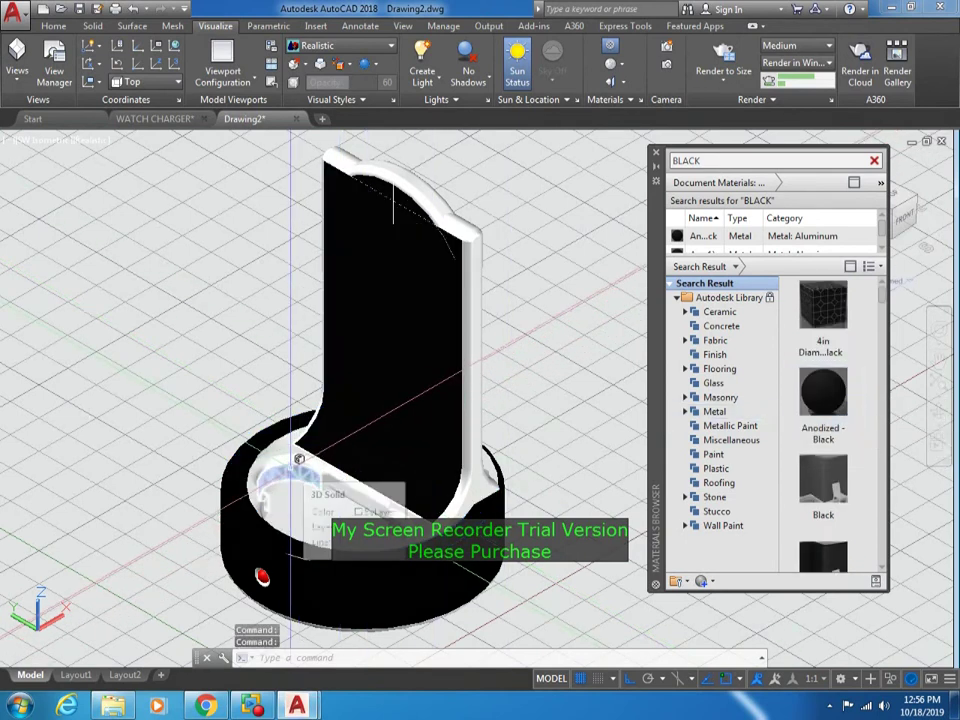
middle_click_drag(293, 448, 239, 357, "shift")
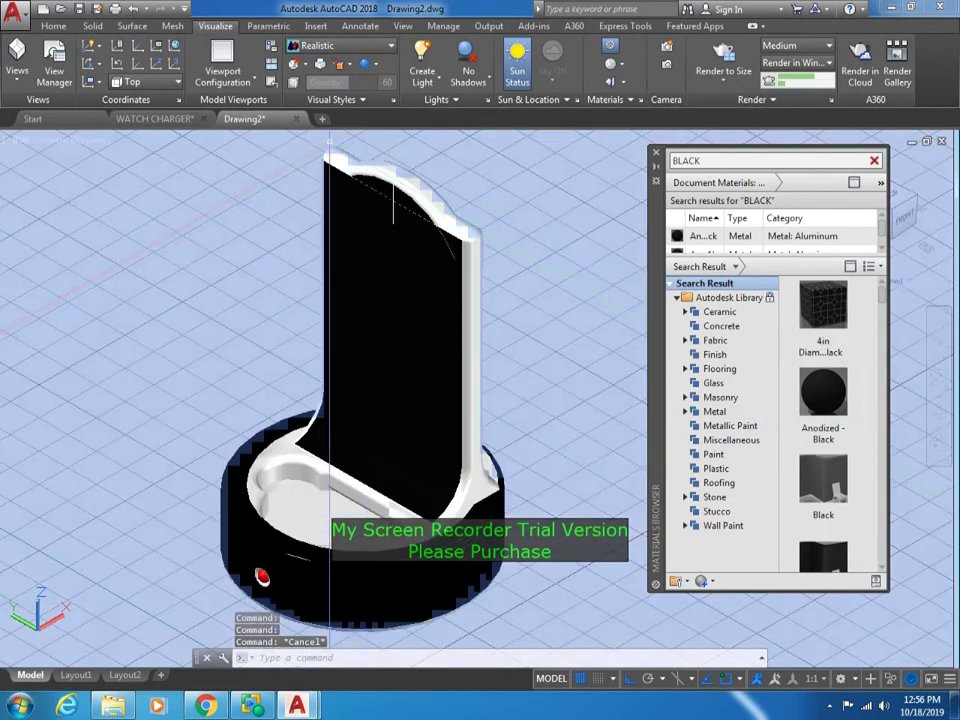
left_click(723, 55)
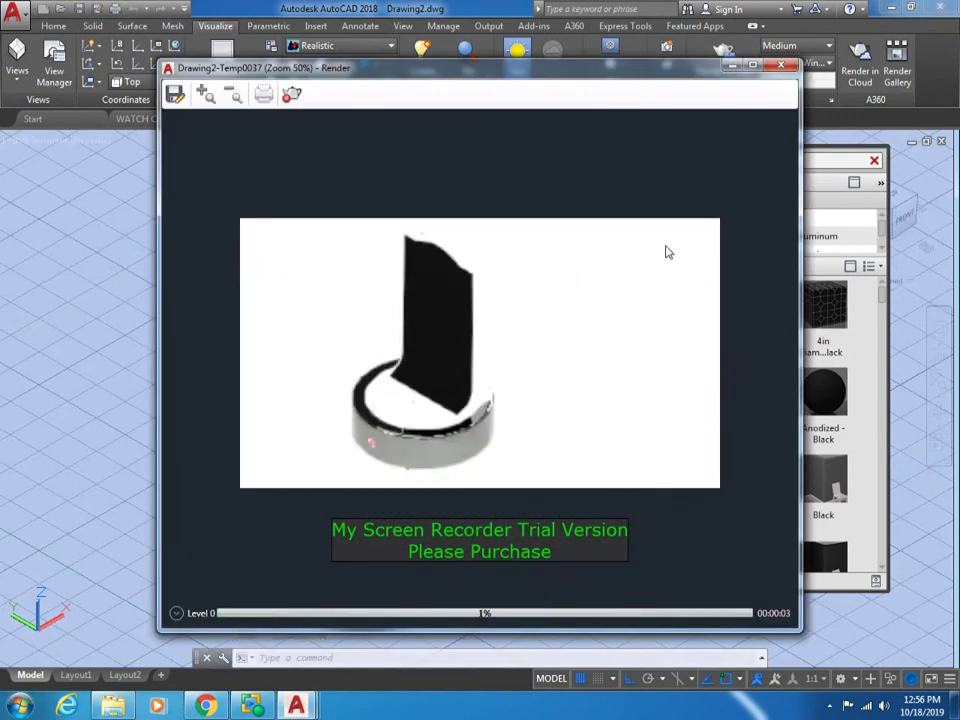
Drag a Granite material from Flooring > Stone into the scene as the floor
scroll(406, 430, "up", 1)
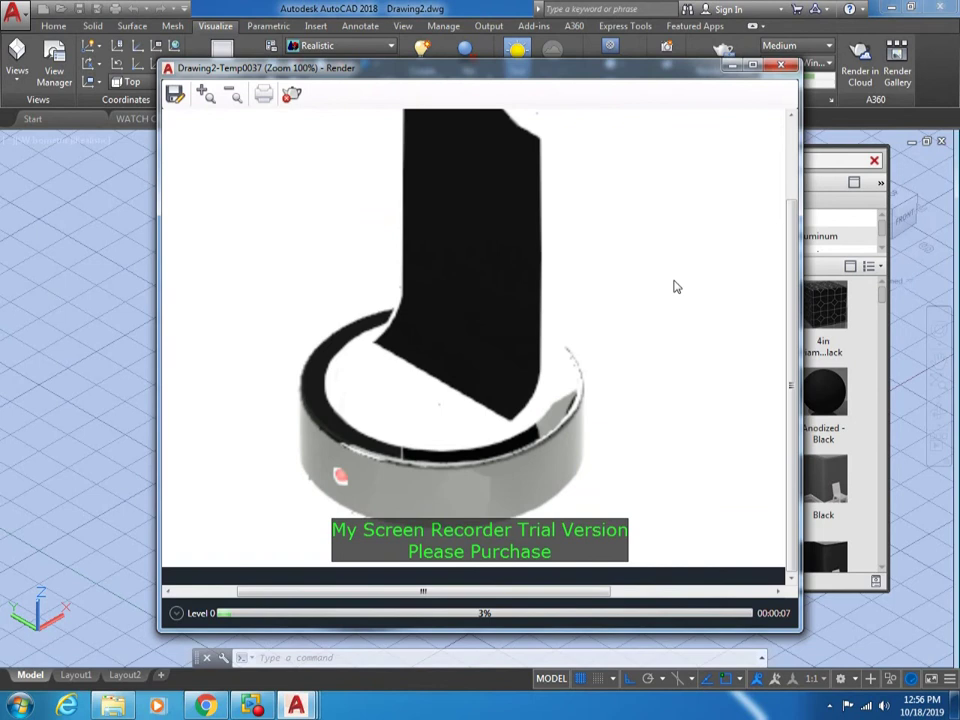
scroll(675, 287, "down", 1)
scroll(384, 318, "up", 1)
scroll(384, 318, "down", 1)
left_click(781, 65)
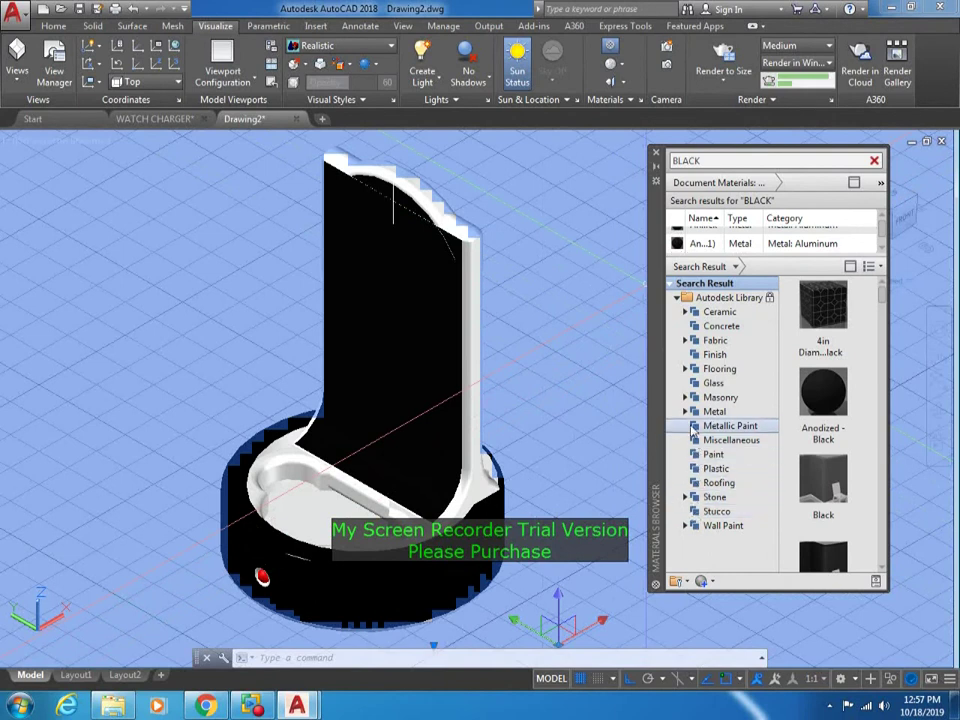
left_click(684, 369)
left_click(721, 397)
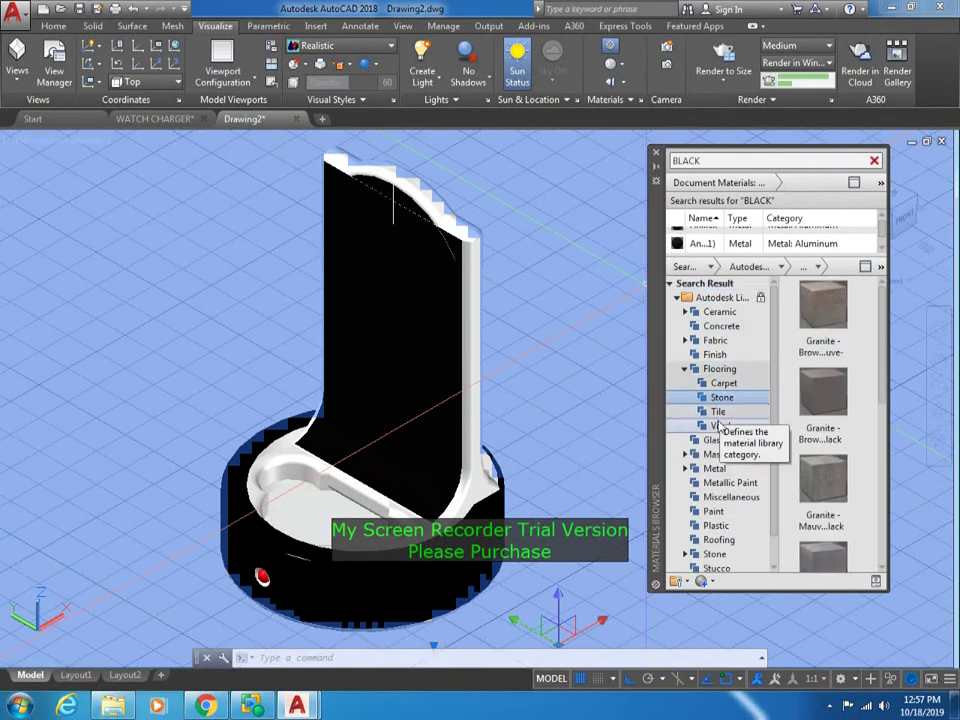
left_click(720, 426)
left_click(718, 411)
left_click(721, 397)
left_click_drag(822, 305, 575, 245)
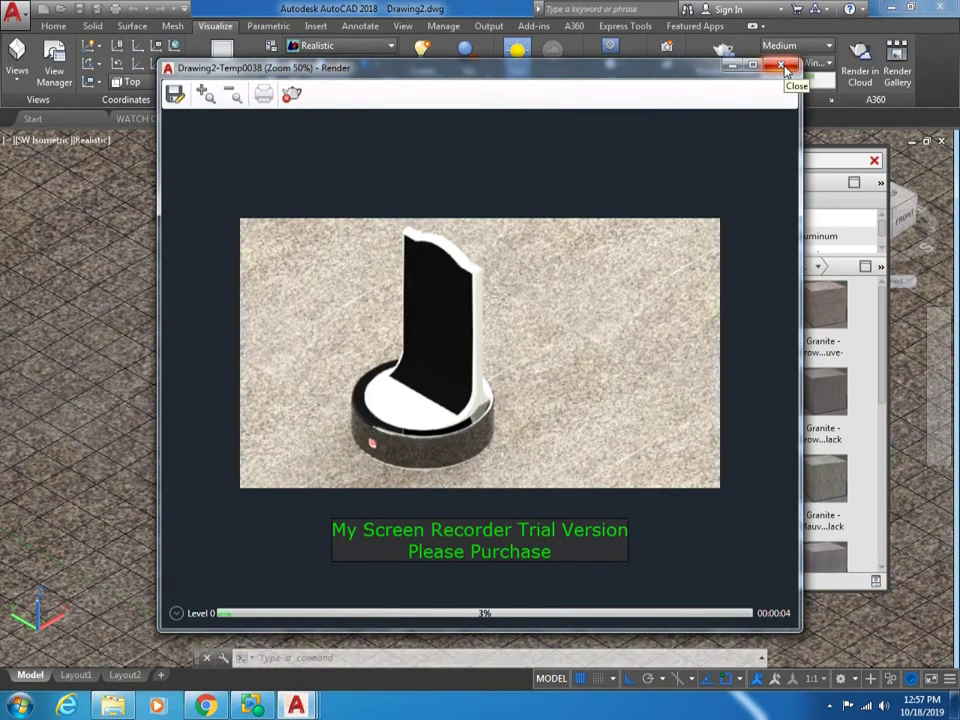
Browse the flooring categories and Finish materials, then render the model again
left_click(783, 67)
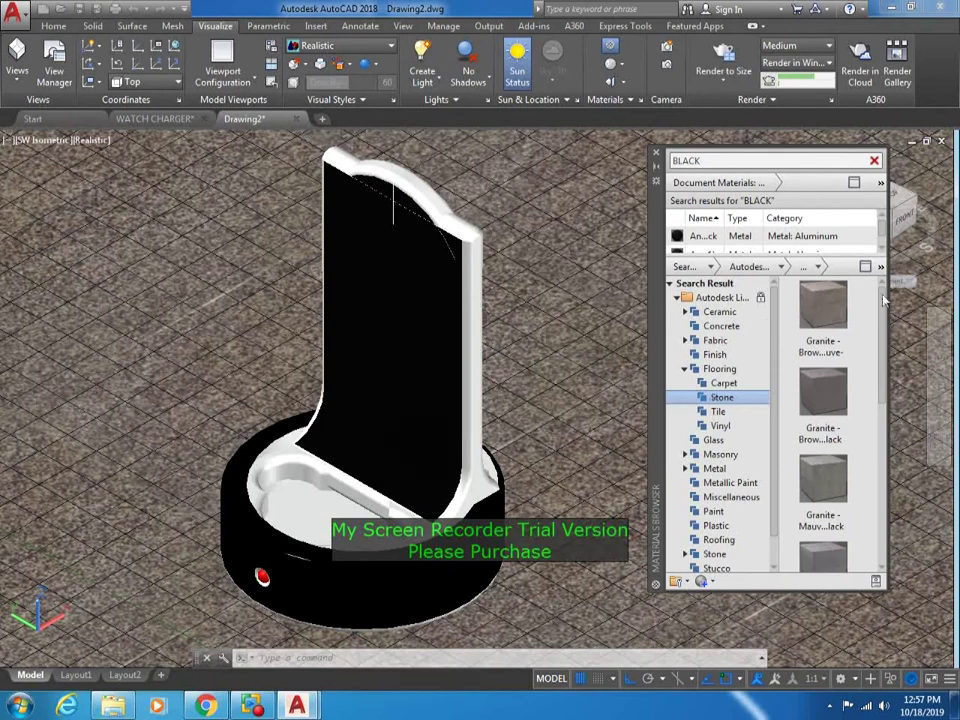
left_click_drag(885, 341, 873, 503)
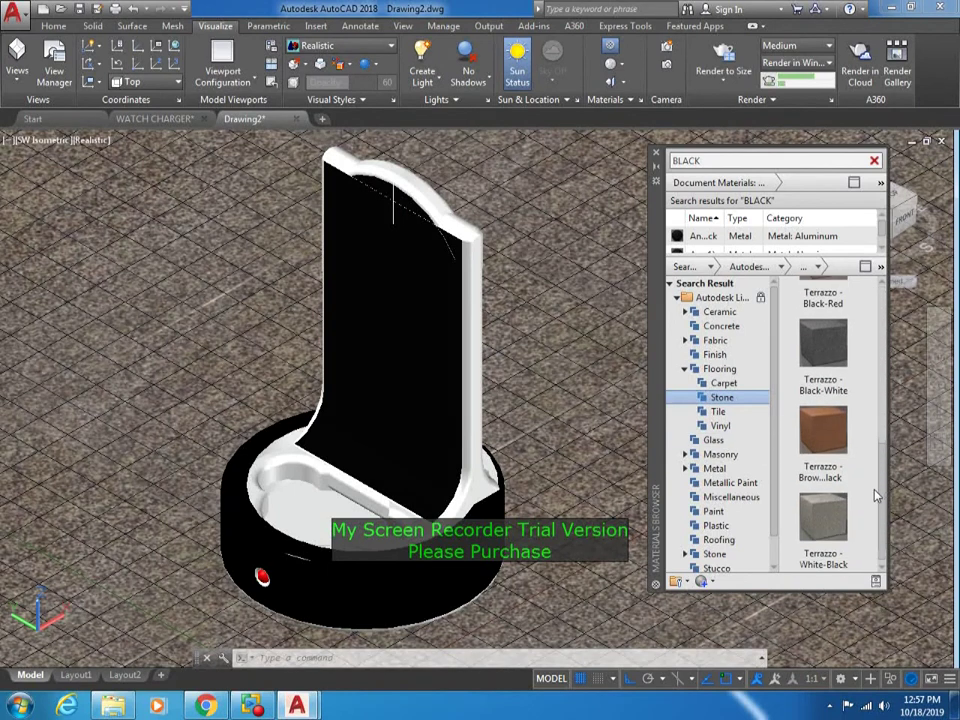
left_click(720, 425)
left_click(718, 411)
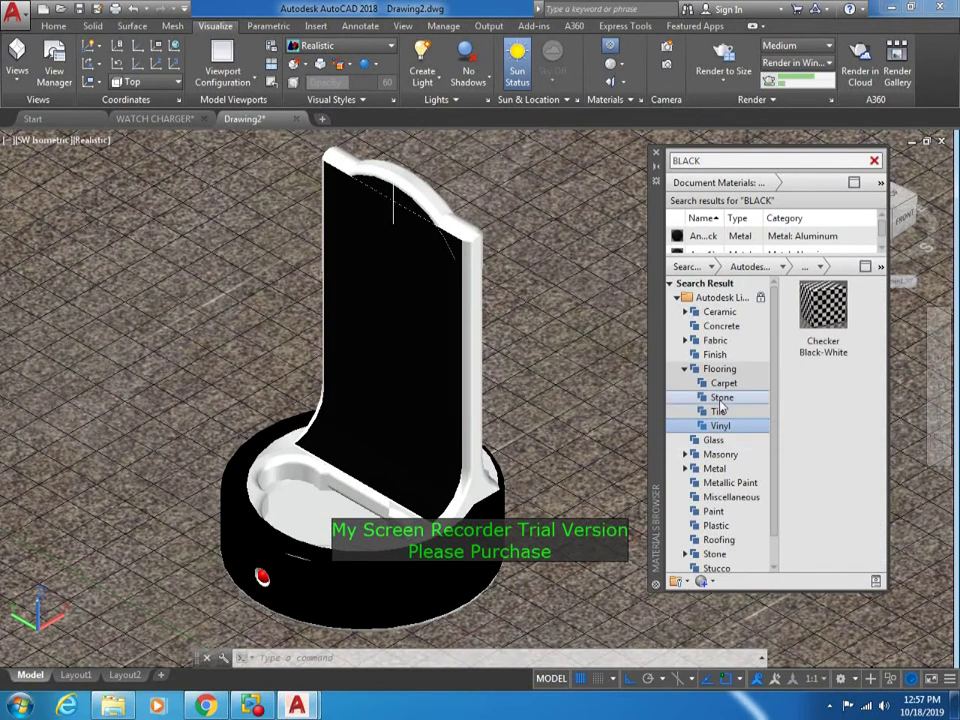
left_click(720, 398)
left_click(716, 382)
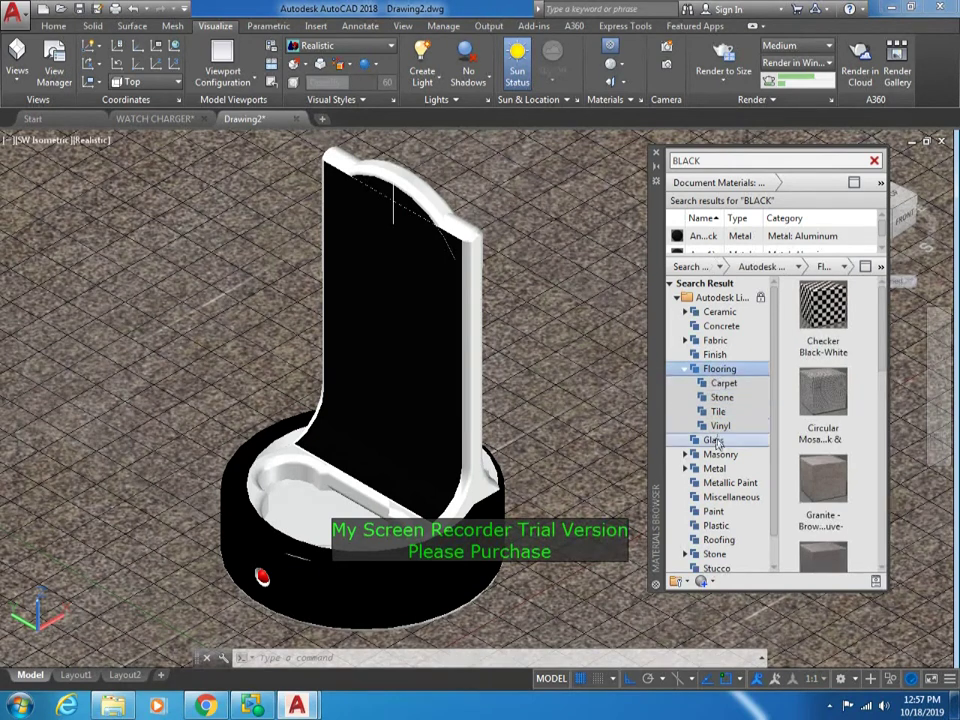
left_click(714, 355)
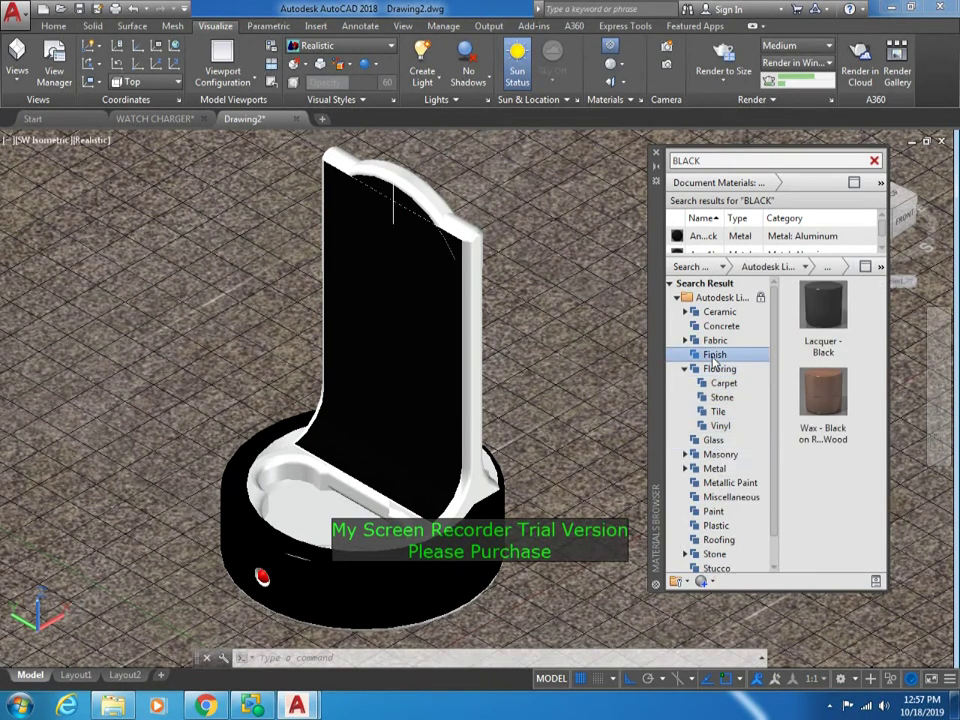
left_click(735, 50)
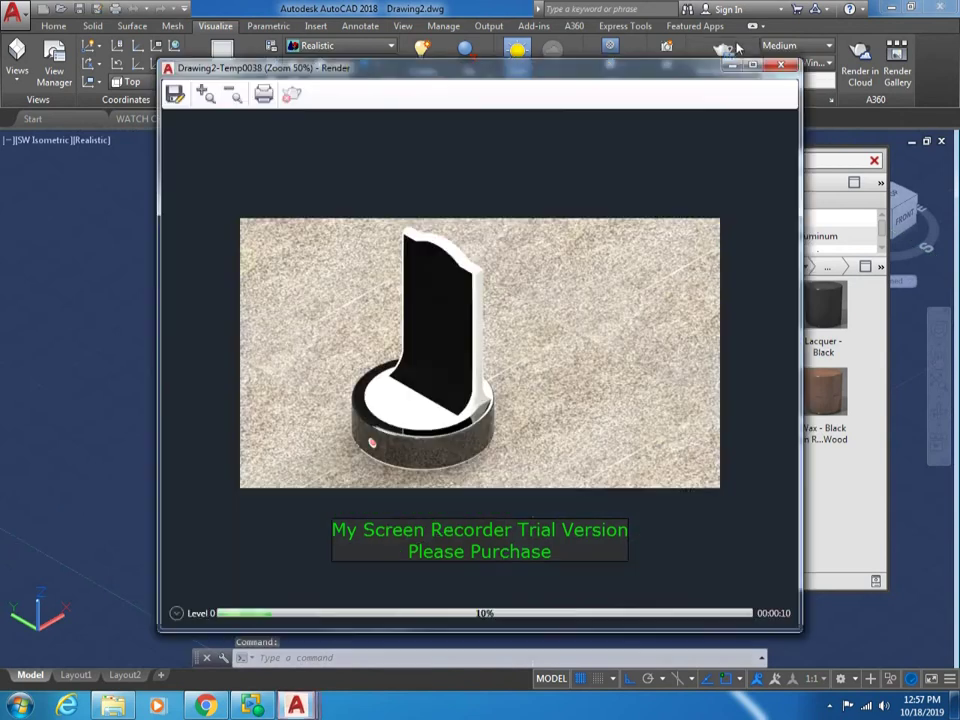
Close the render preview and select the whole charger model
scroll(375, 450, "up", 1)
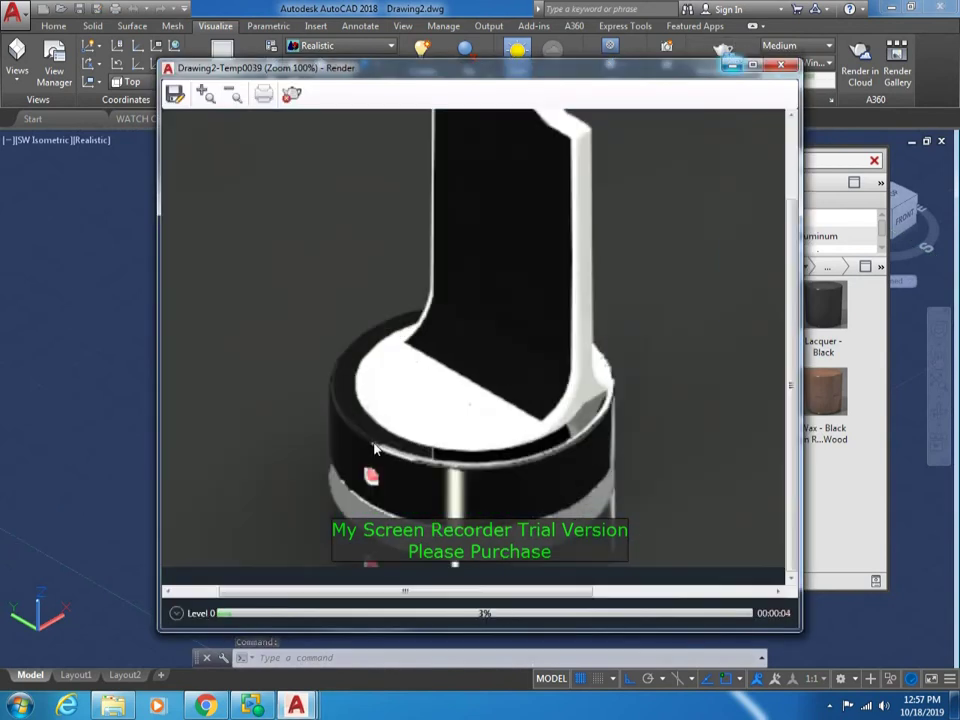
scroll(376, 449, "down", 1)
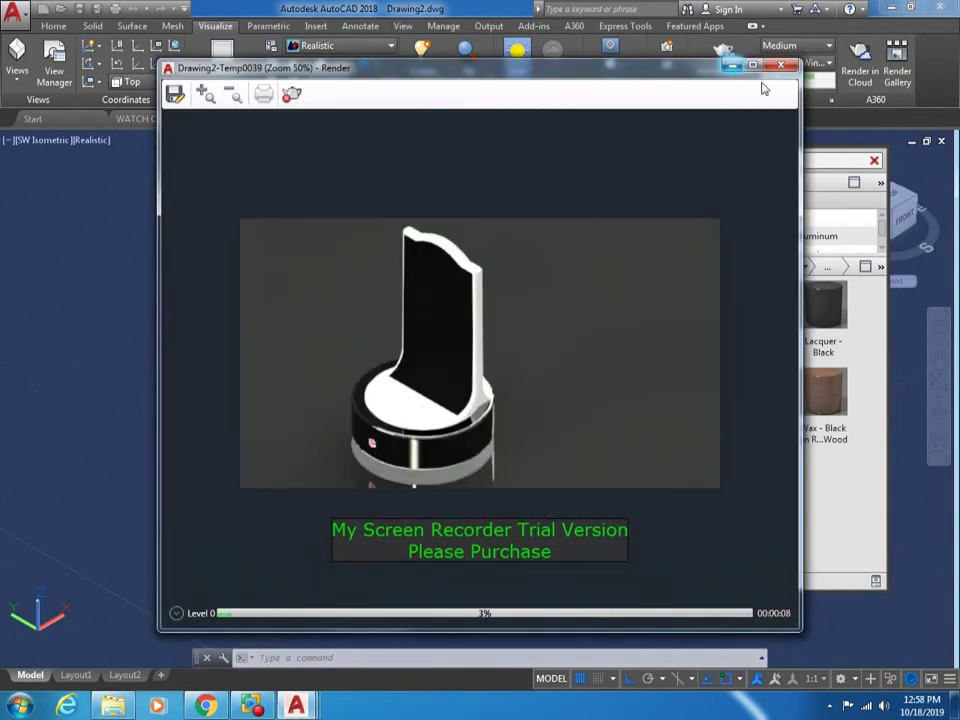
left_click(781, 65)
left_click(400, 280)
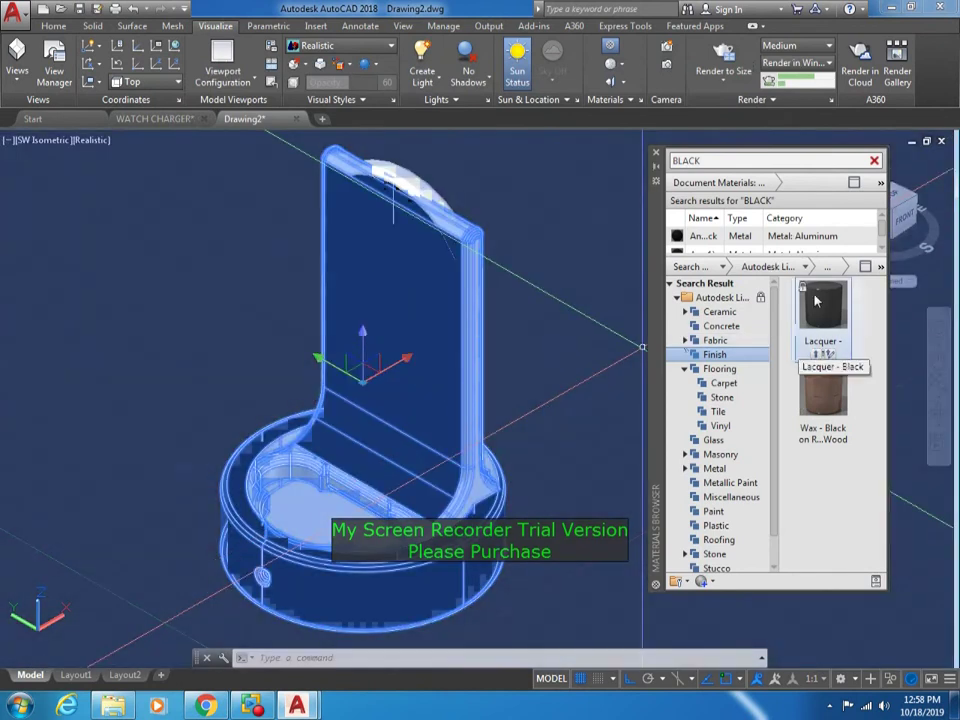
Apply Lacquer - Black to the whole charger and close the render preview
left_click(815, 300)
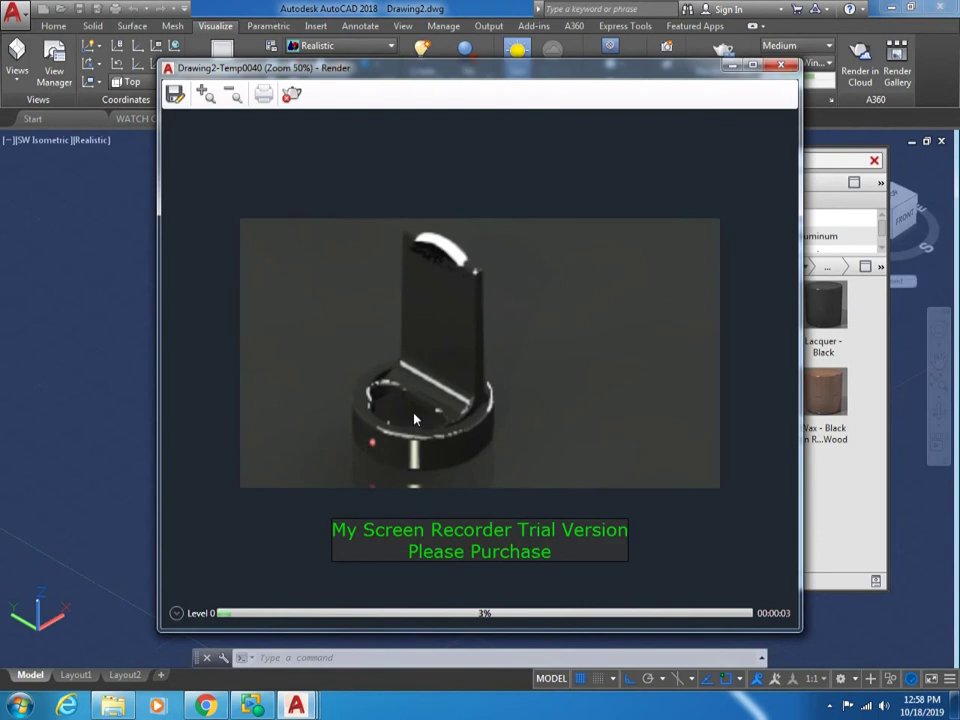
scroll(414, 419, "up", 1)
scroll(365, 403, "down", 1)
left_click(780, 66)
Assign Lacquer - Black to the charger's top part and inspect the finished render
left_click(400, 200)
right_click(835, 310)
left_click(873, 317)
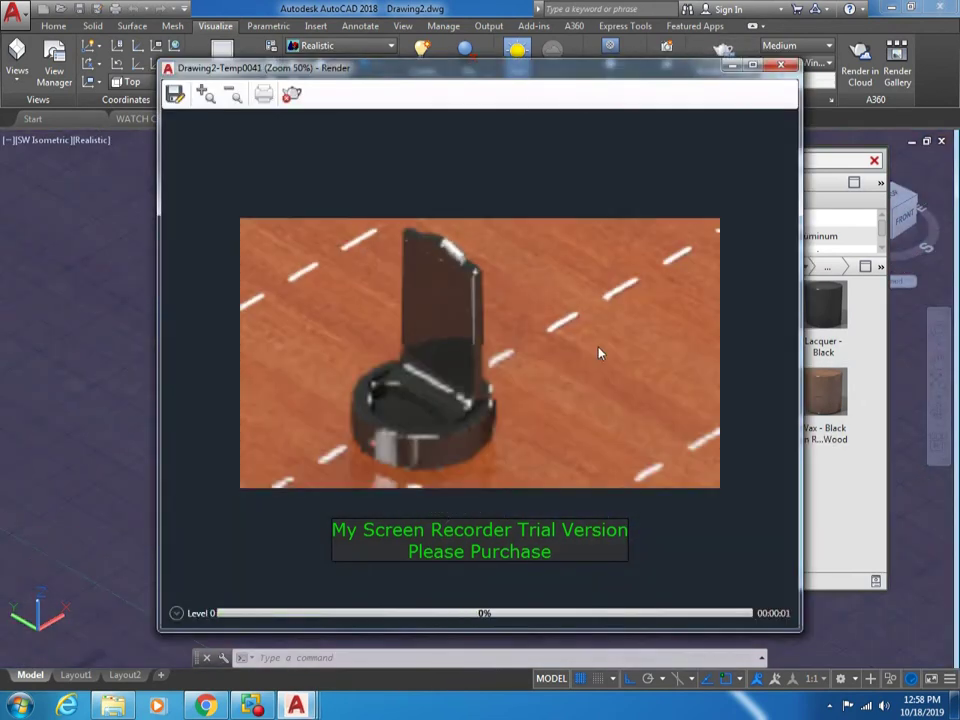
scroll(368, 462, "up", 1)
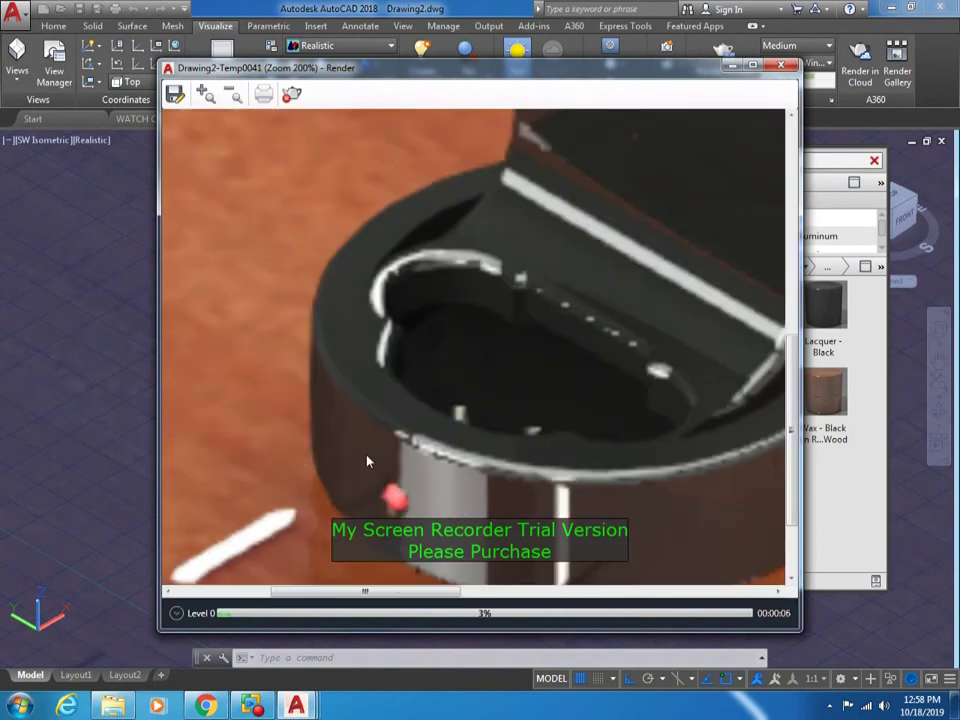
scroll(368, 462, "down", 2)
scroll(476, 228, "up", 2)
scroll(476, 228, "down", 1)
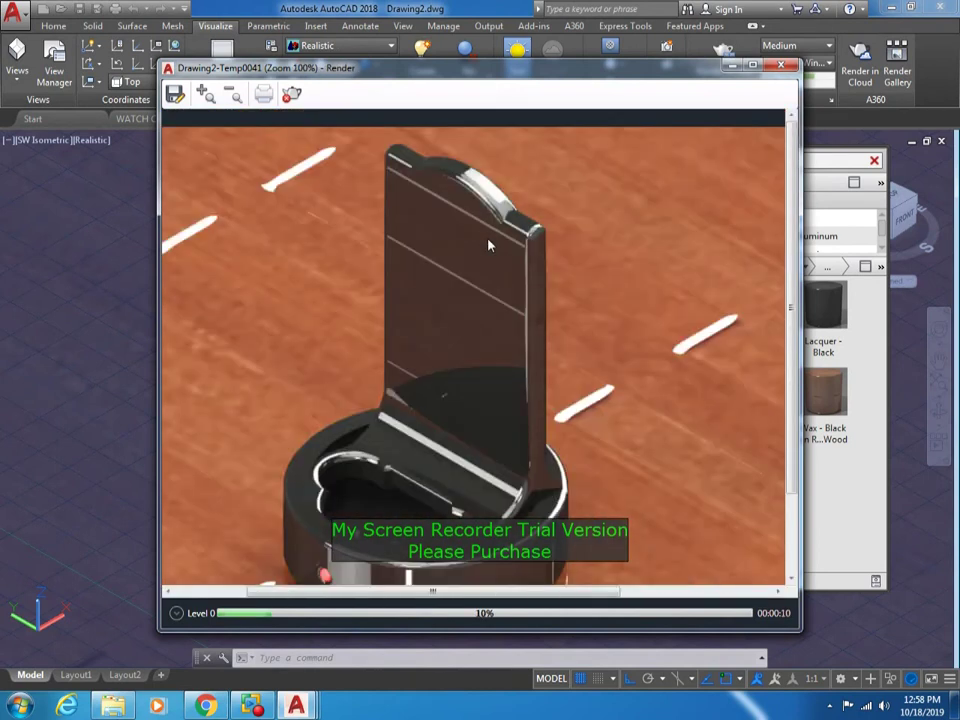
scroll(490, 331, "up", 1)
scroll(490, 331, "down", 1)
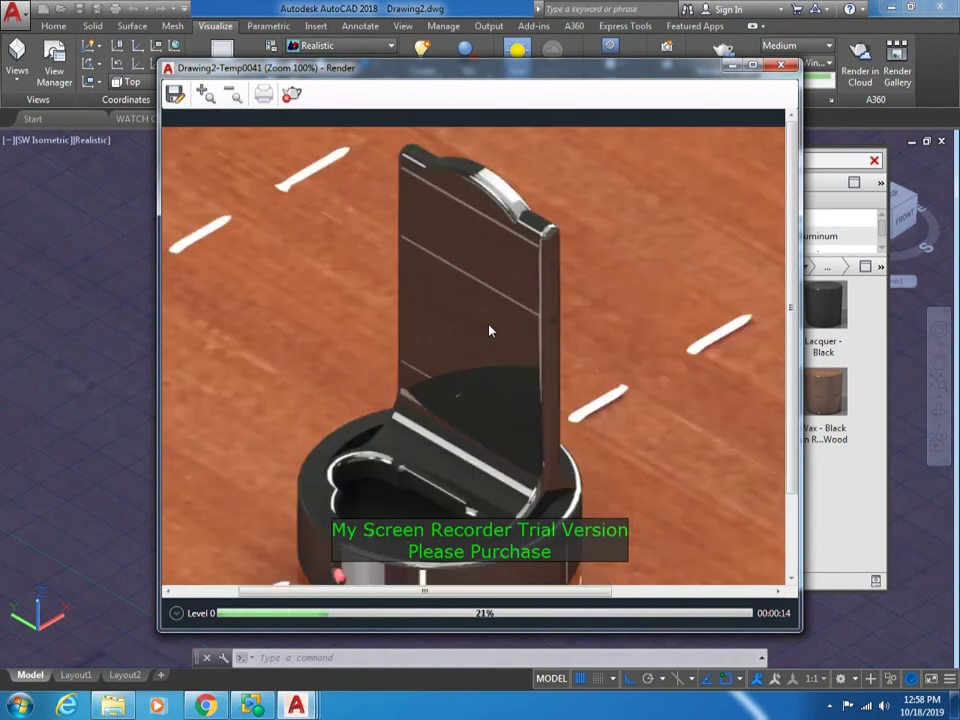
scroll(490, 331, "down", 1)
left_click(781, 65)
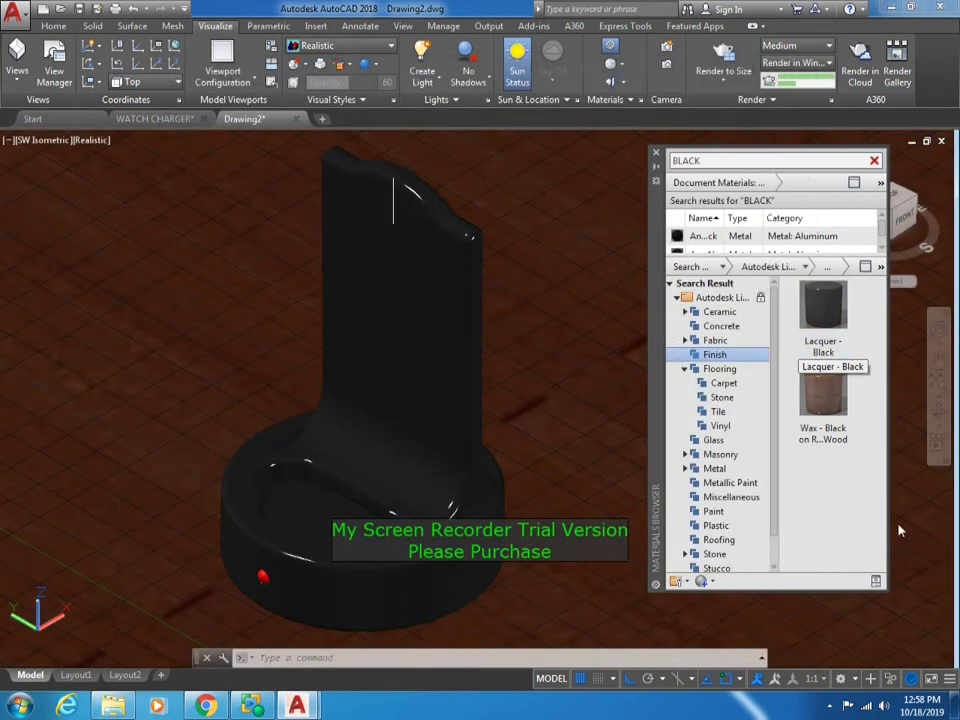
Drag a black Metal material onto the charger and run a test render
left_click(713, 440)
left_click(722, 455)
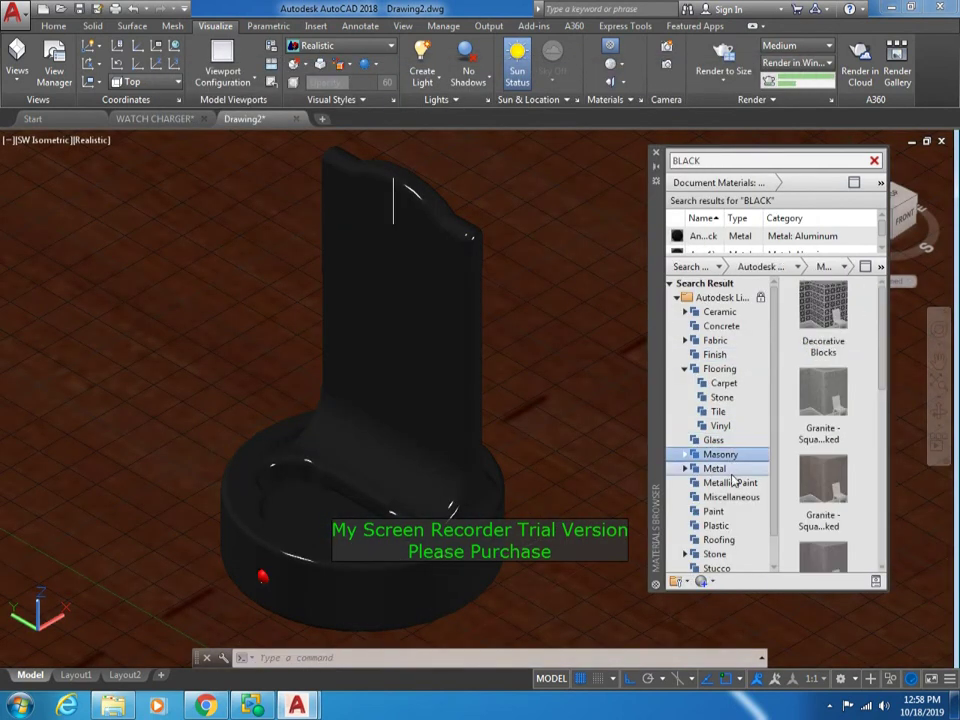
left_click(715, 469)
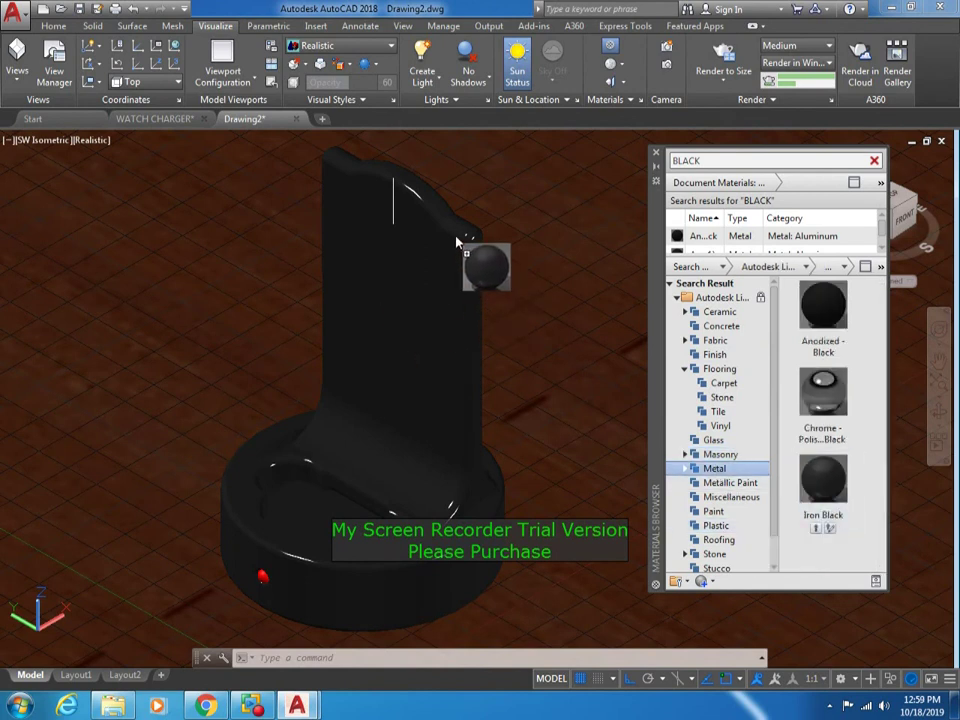
left_click_drag(456, 242, 456, 245)
left_click(723, 55)
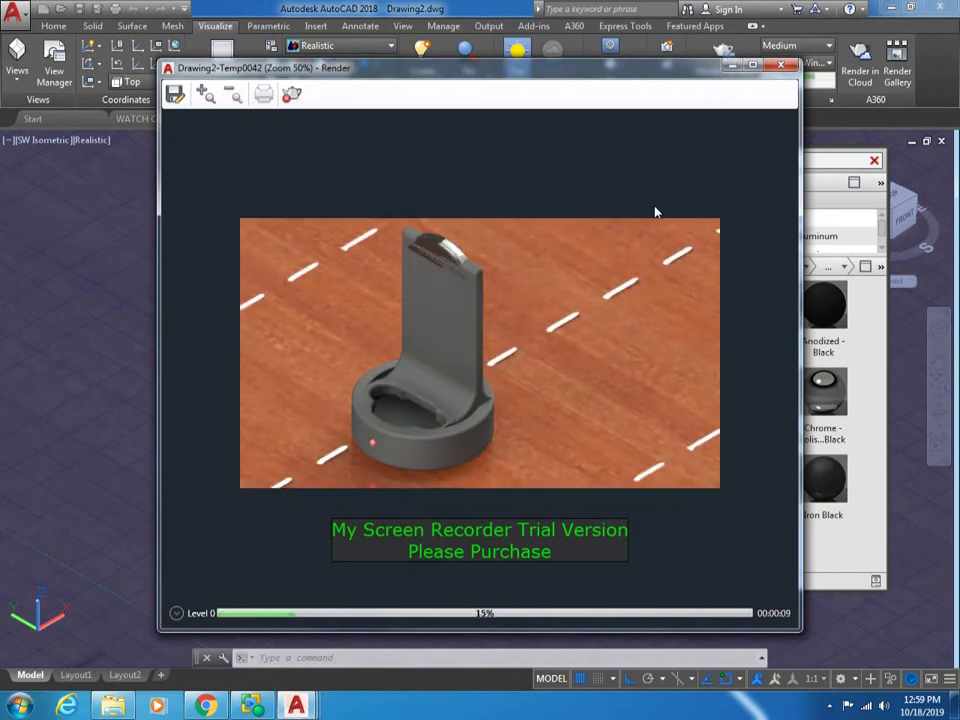
left_click(781, 67)
Apply Iron Black to the charger's top and render it again
left_click_drag(823, 478, 421, 257)
left_click(723, 55)
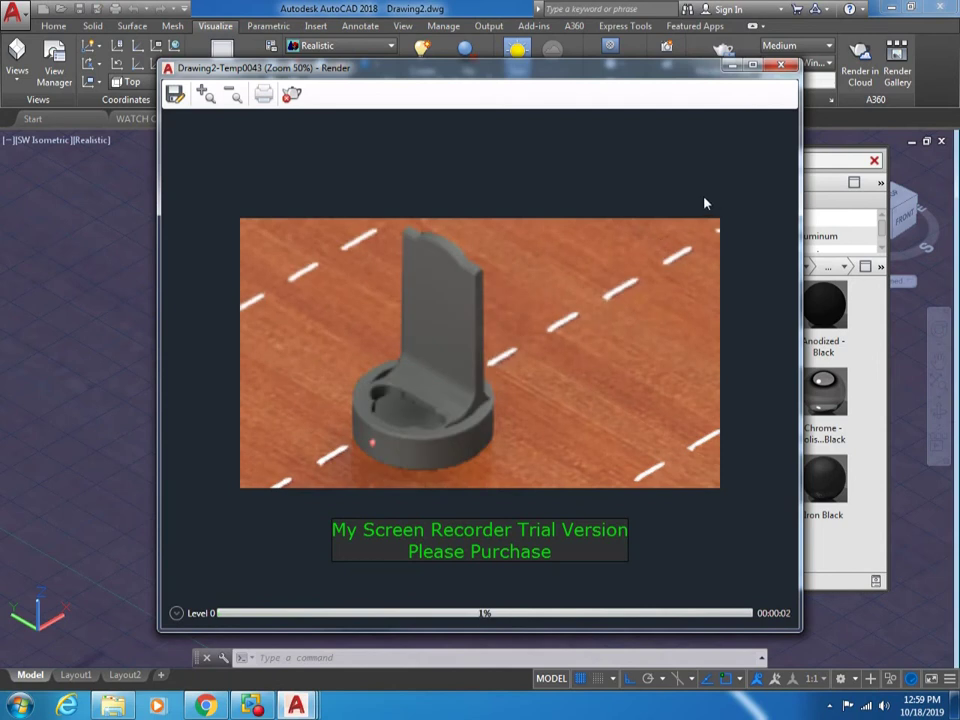
left_click(780, 67)
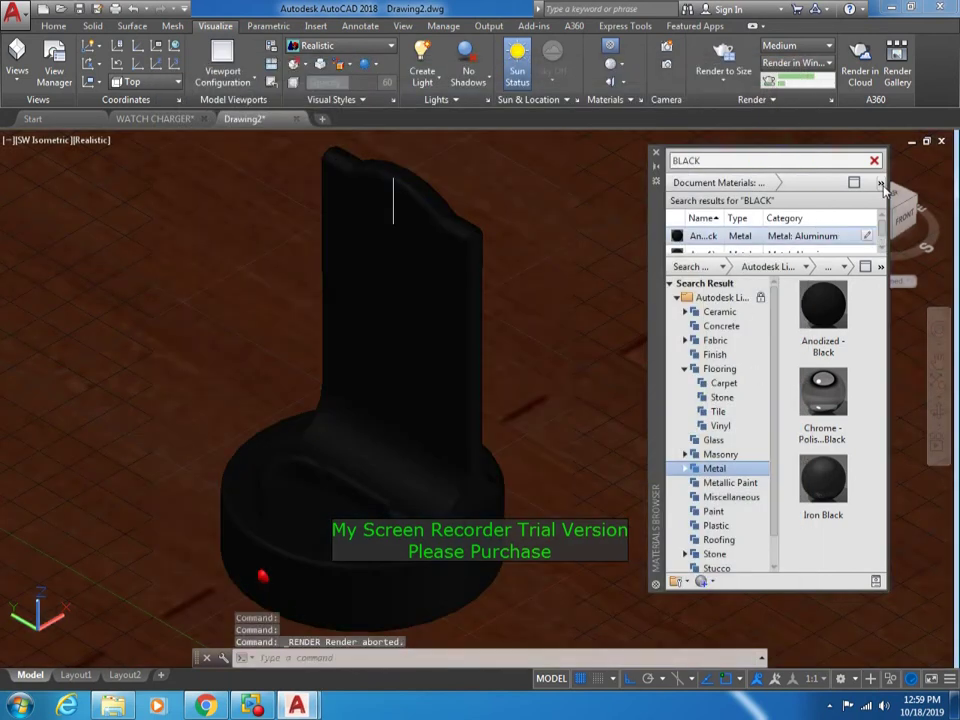
Show the drawing's materials as thumbnails and set the selection filter to faces
left_click(882, 185)
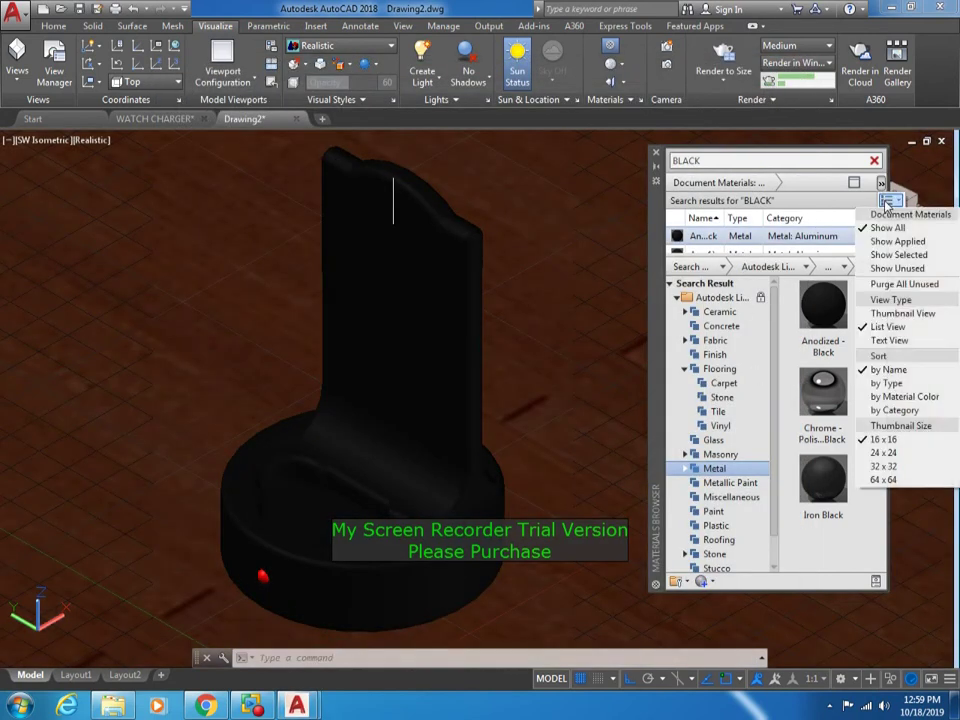
left_click(886, 313)
left_click(330, 240)
right_click(327, 233)
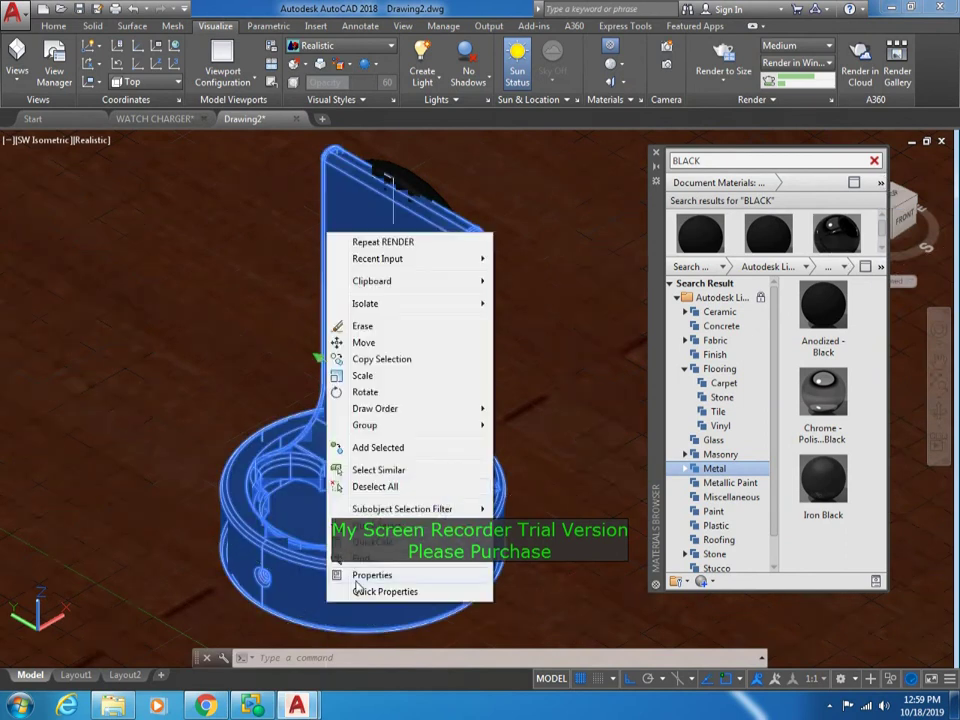
mouse_move(410, 425)
left_click(524, 560)
Select the base's side and top ring faces and check them in a new render
left_click(490, 515)
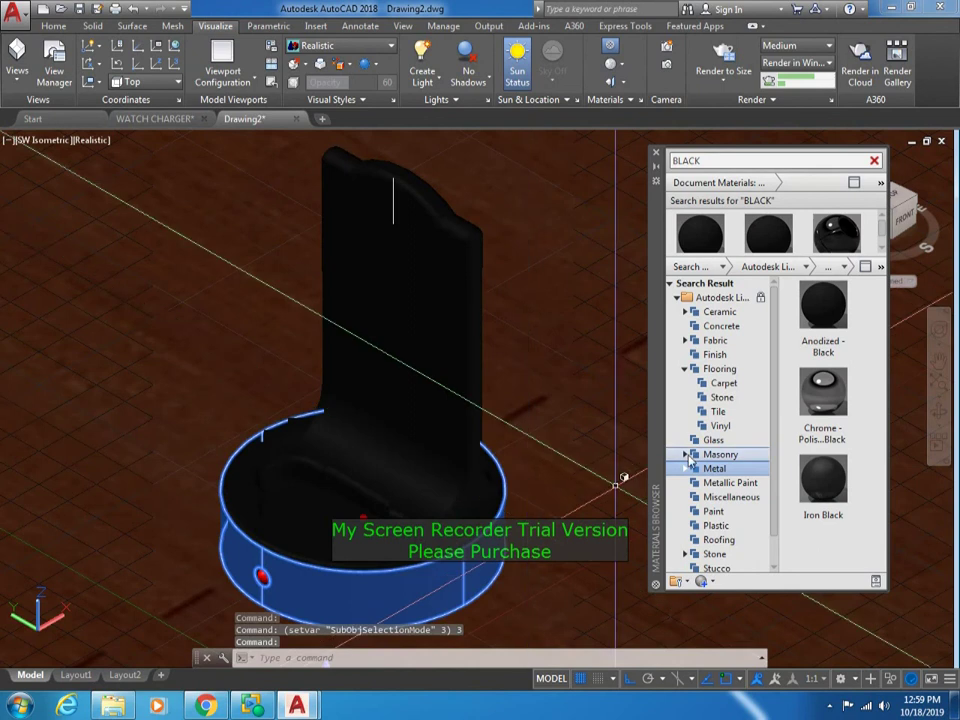
right_click(770, 240)
left_click(785, 248)
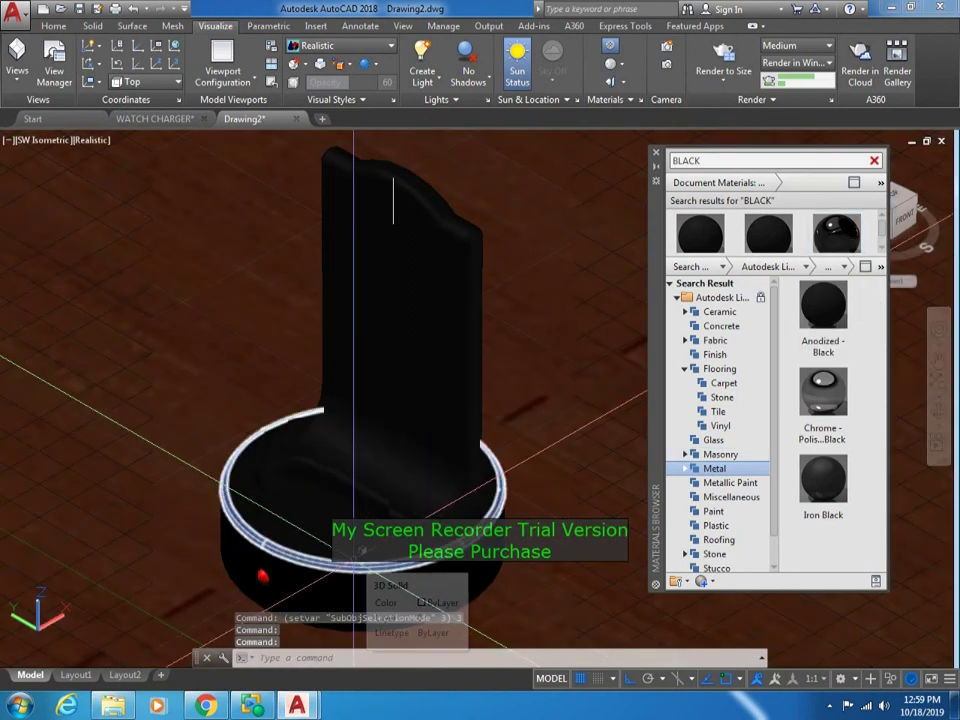
left_click(300, 465)
left_click(723, 55)
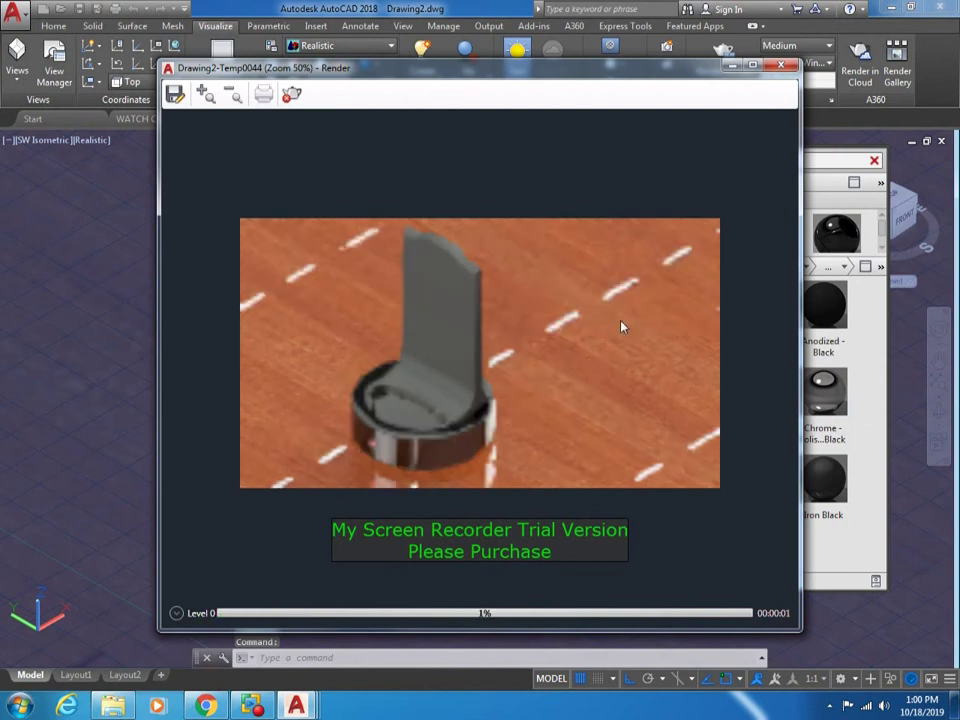
scroll(536, 386, "up", 1)
scroll(612, 370, "up", 1)
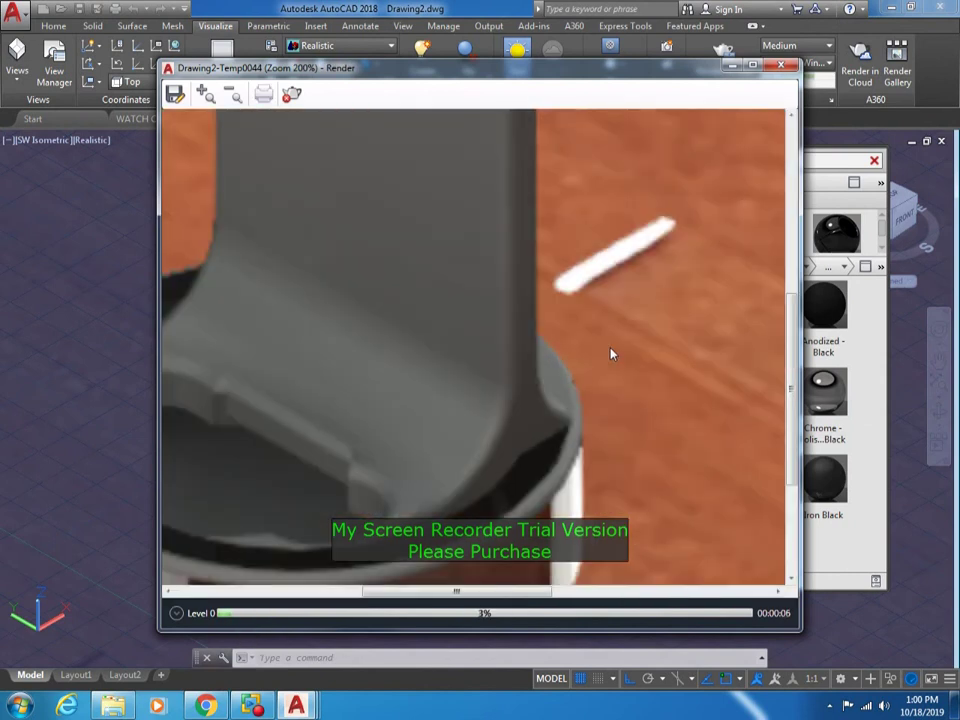
scroll(611, 354, "down", 2)
scroll(540, 330, "up", 1)
scroll(467, 300, "down", 1)
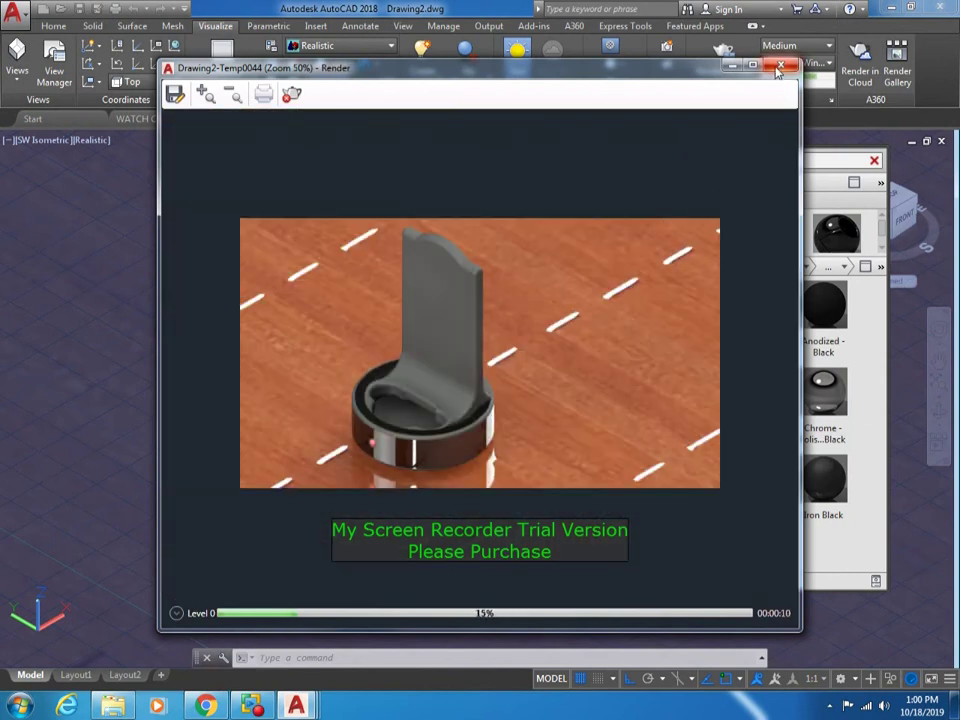
left_click(781, 65)
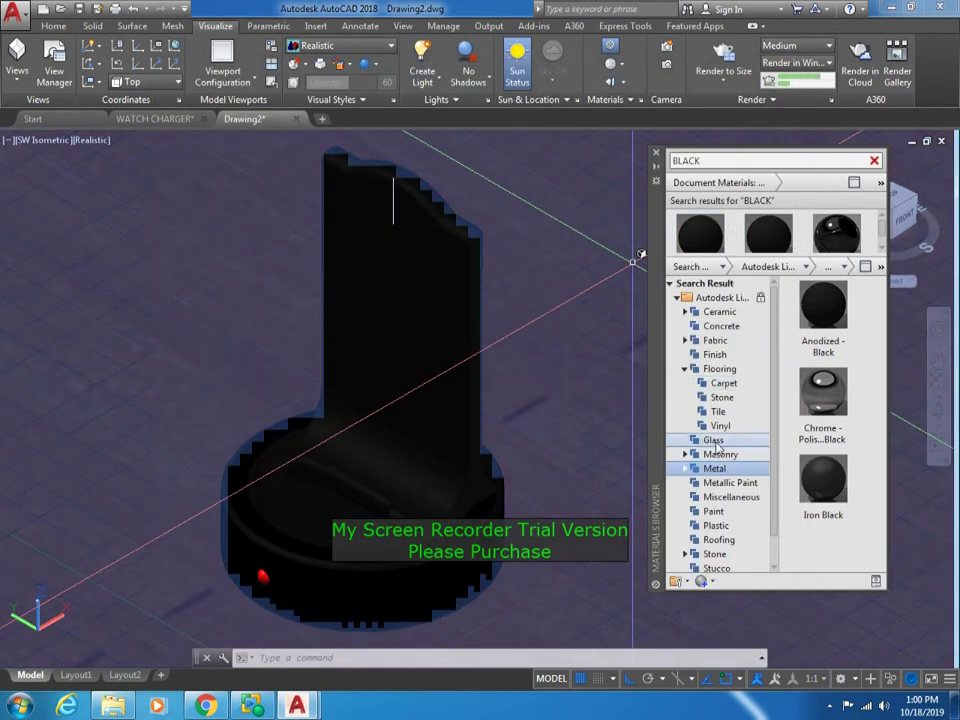
Browse the black library results across categories from Glass through Wall Paint
left_click(712, 440)
left_click(716, 411)
left_click(716, 368)
left_click(710, 355)
left_click(712, 340)
left_click(716, 326)
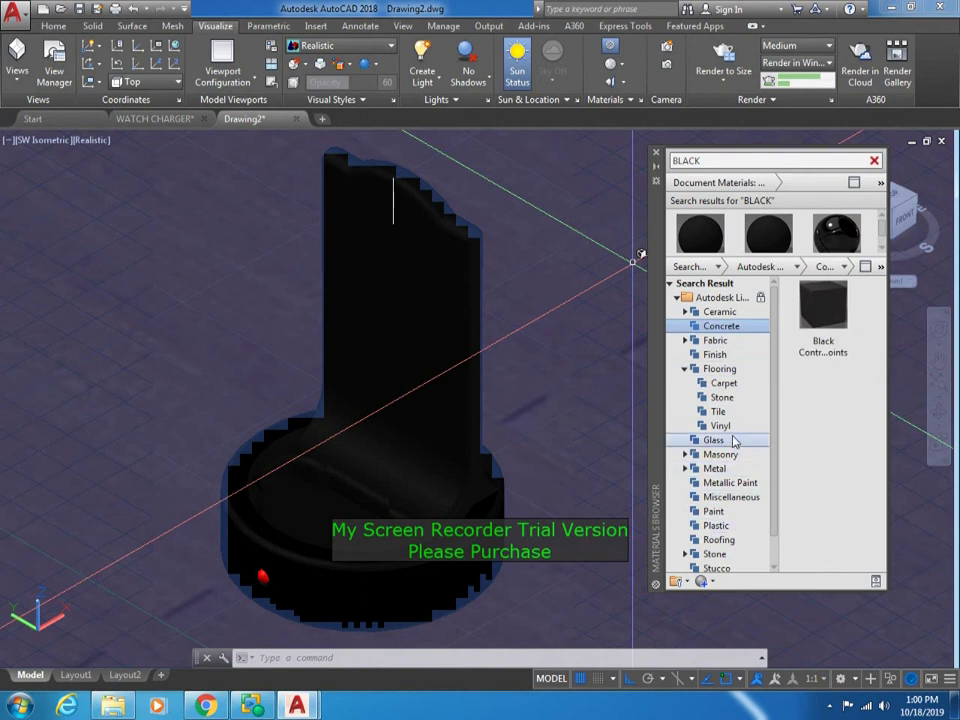
left_click(714, 468)
left_click(728, 482)
left_click(729, 497)
left_click(713, 511)
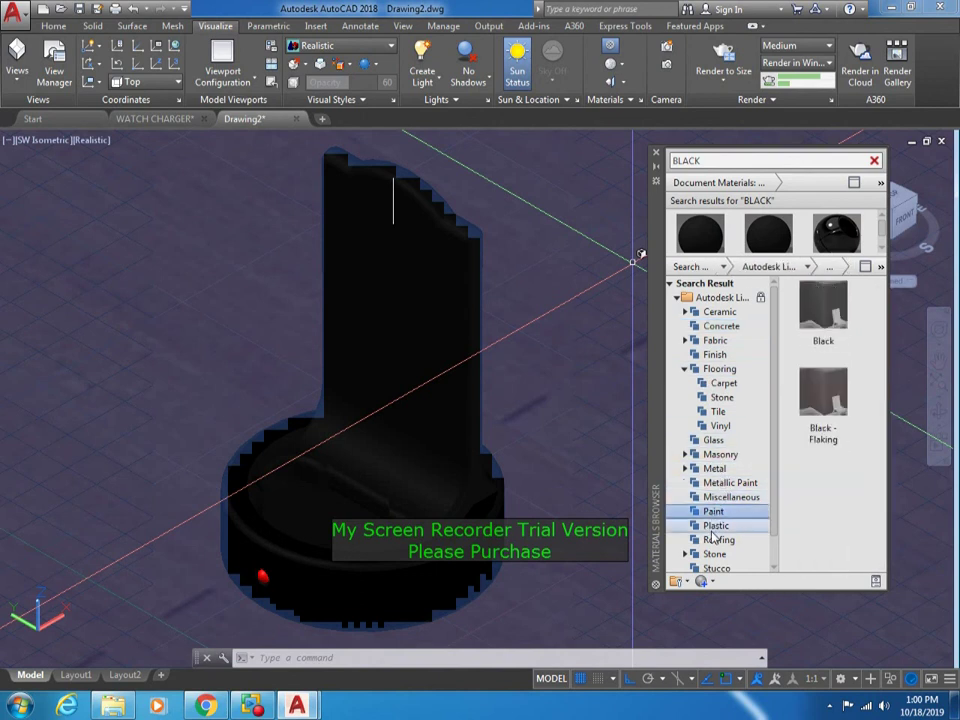
left_click(715, 525)
scroll(716, 520, "down", 1)
left_click(718, 511)
left_click(718, 528)
left_click(694, 555)
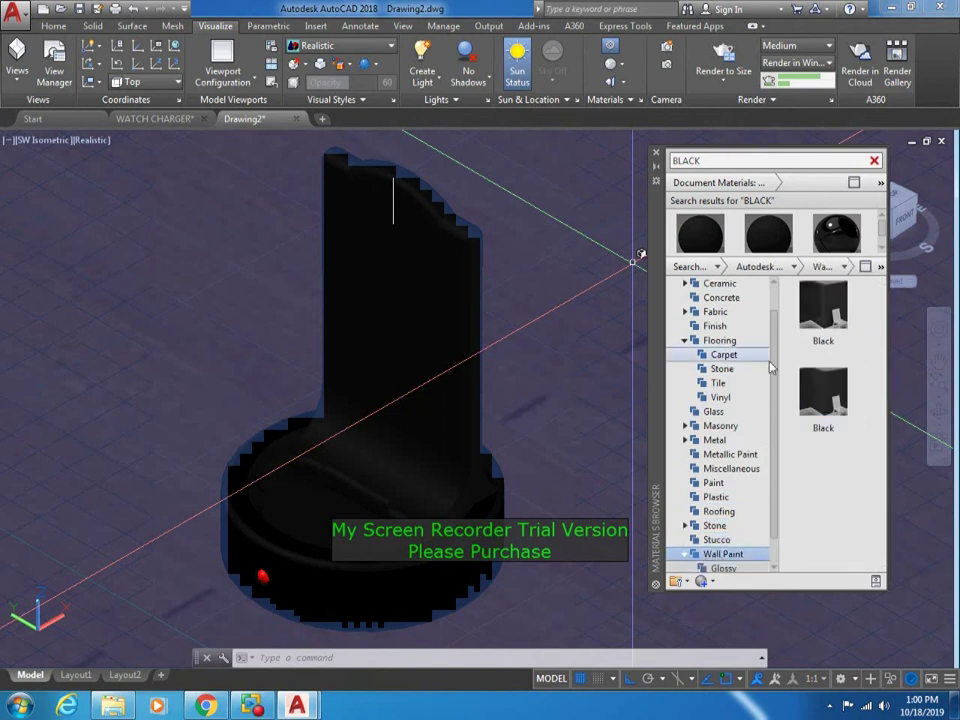
scroll(770, 368, "up", 2)
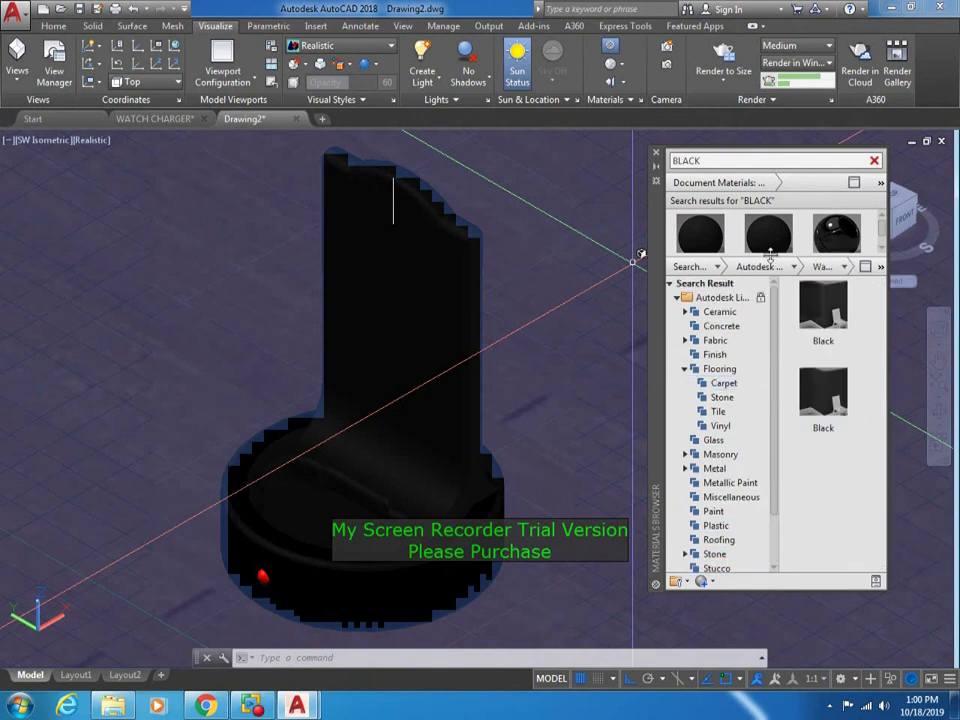
Step from Ceramic through Metal to Metallic Paint, then cancel the pending render
left_click(720, 311)
left_click(722, 326)
left_click(728, 341)
left_click(728, 355)
left_click(727, 369)
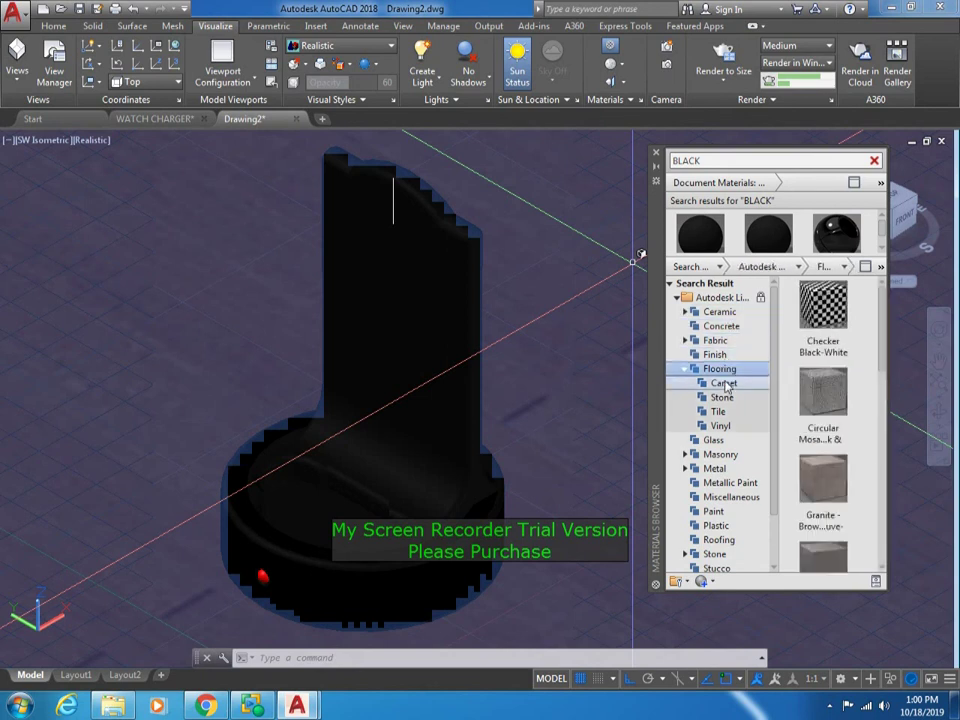
left_click(727, 384)
left_click(722, 397)
left_click(719, 411)
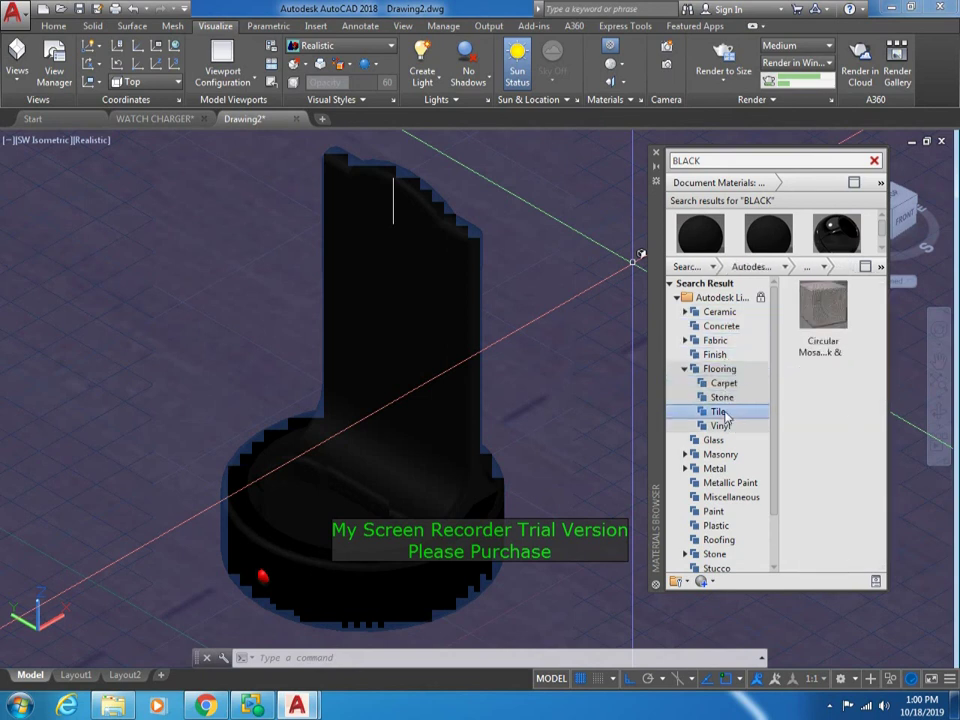
left_click(722, 426)
left_click(718, 442)
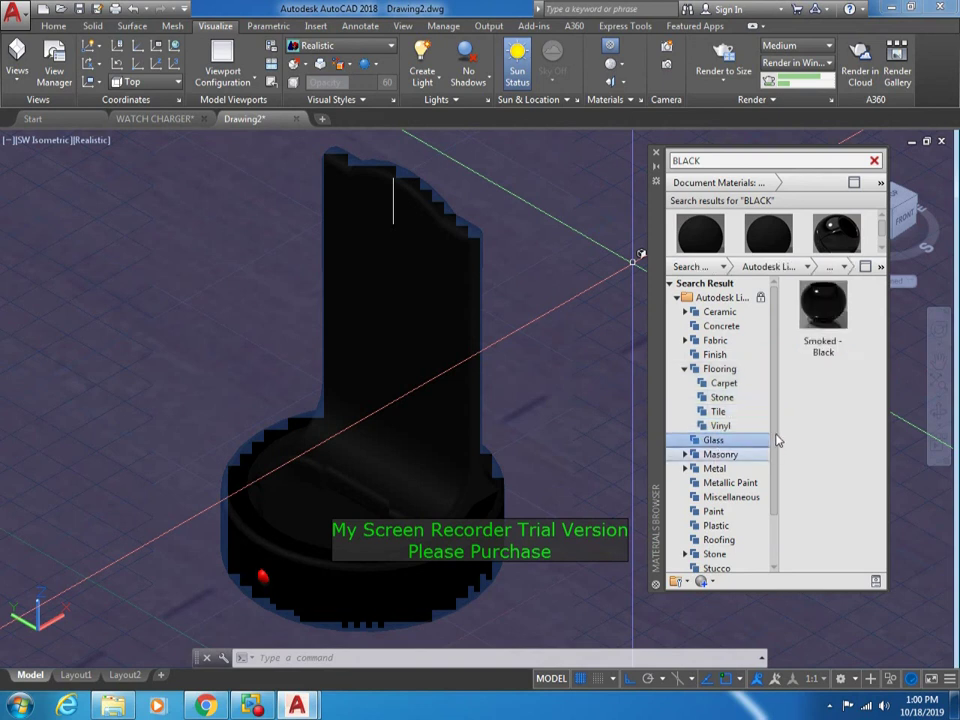
left_click(720, 454)
left_click(720, 468)
left_click(722, 483)
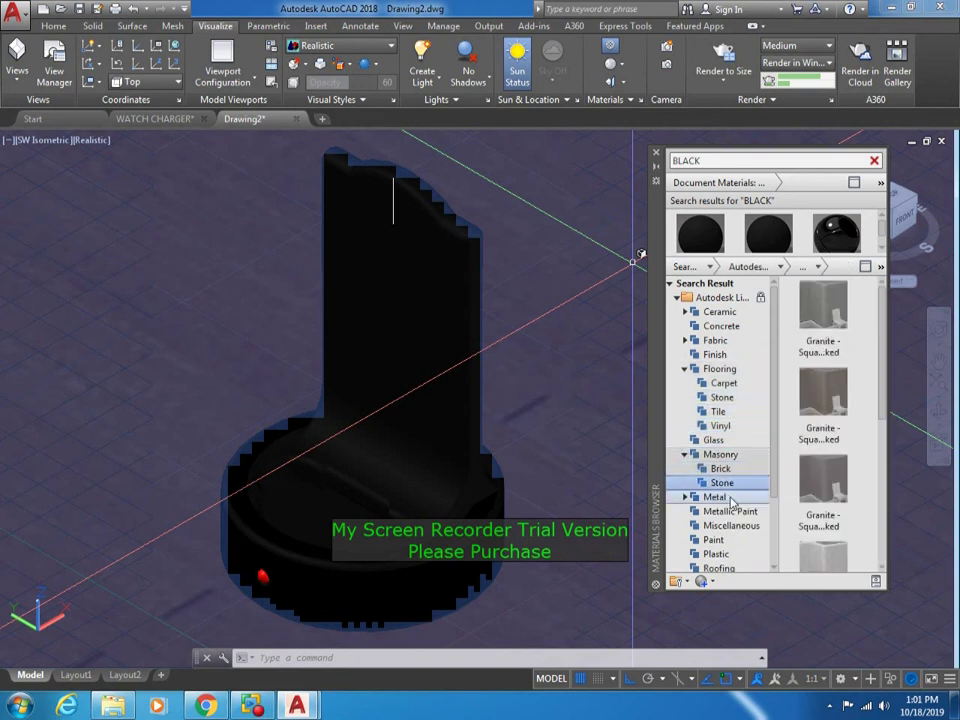
left_click(728, 497)
left_click(686, 497)
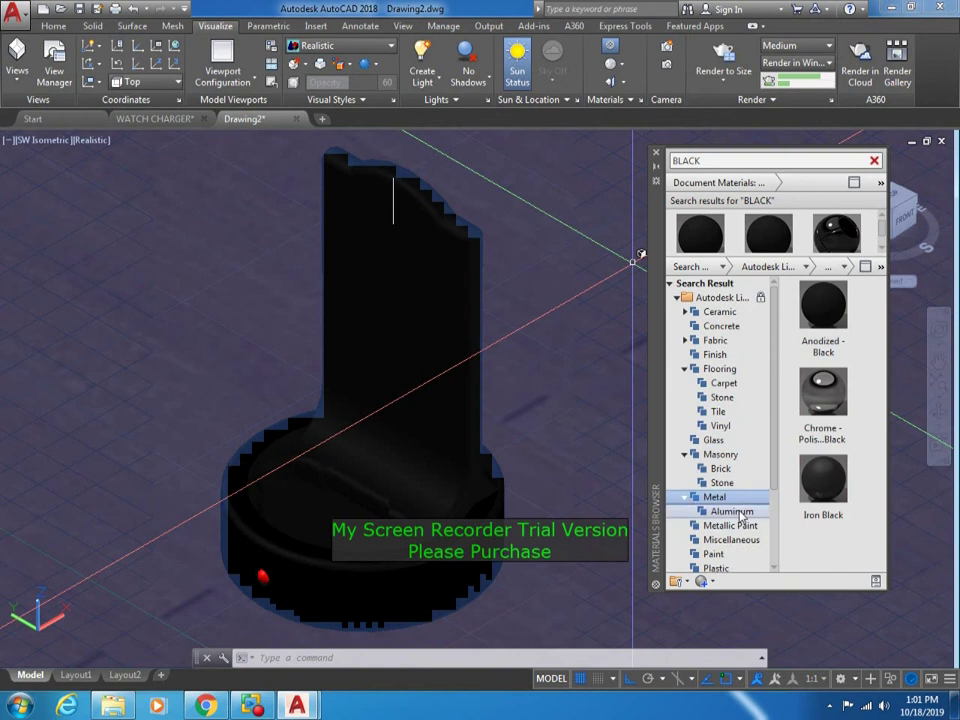
left_click(730, 525)
key("Escape")
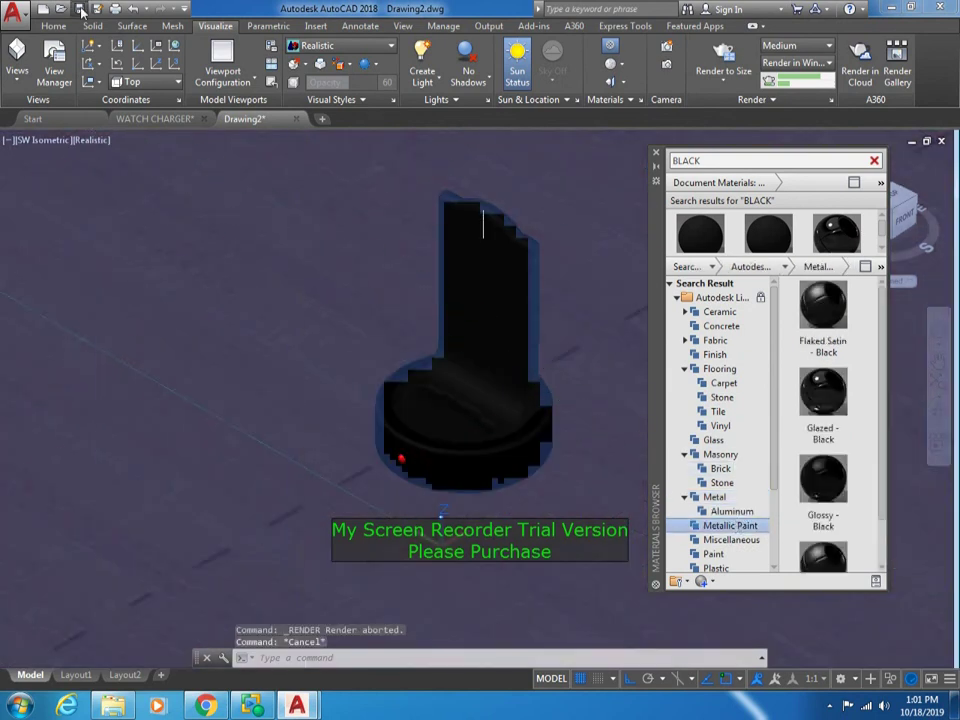